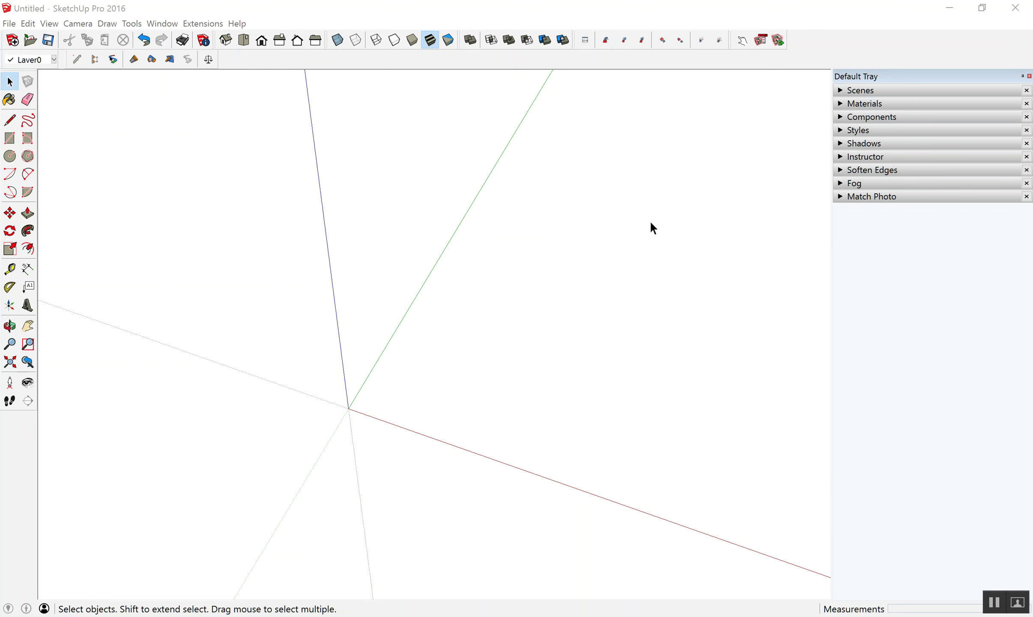
- Draw a 0.6 by 0.6 m square face on the ground plane
mouse_move(596, 150)
middle_down()
mouse_move(602, 137)
mouse_move(147, 269)
middle_up()
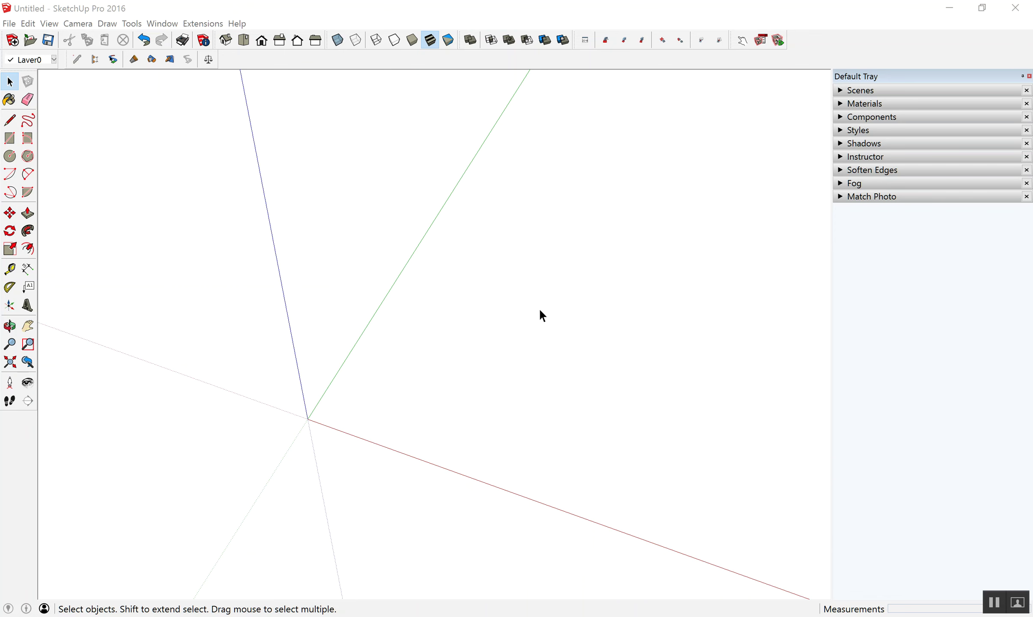
scroll(595, 330, up, 1)
key(r)
click(398, 426)
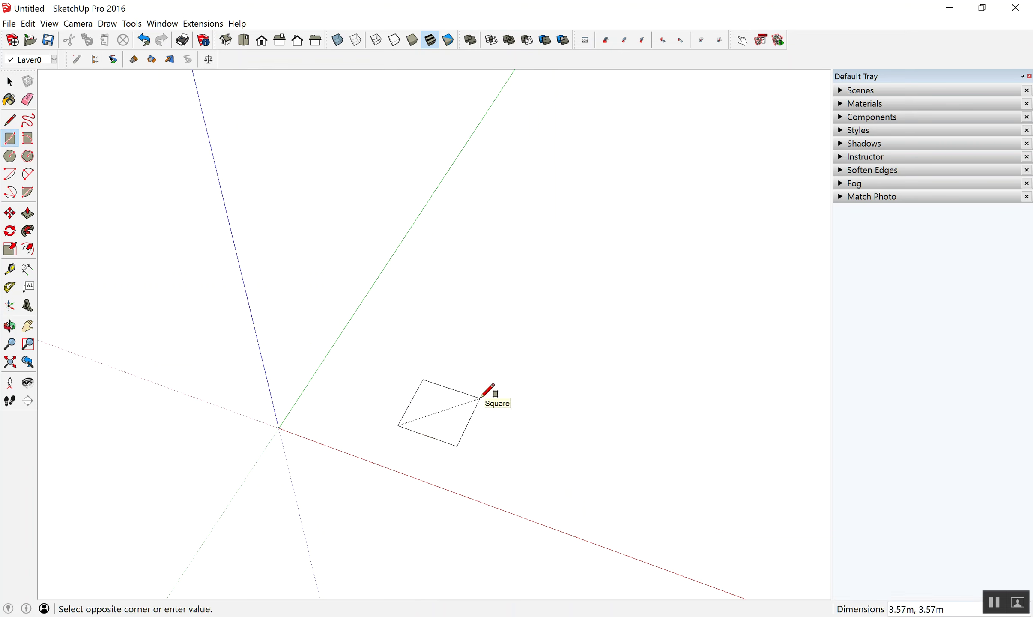
key(BackSpace)
text(.)
key(Return)
- Try a Push/Pull on the square, cancel it, and select the flat face
mouse_move(488, 392)
middle_down()
mouse_move(380, 450)
mouse_move(299, 376)
mouse_move(306, 322)
middle_up()
scroll(334, 362, up, 1)
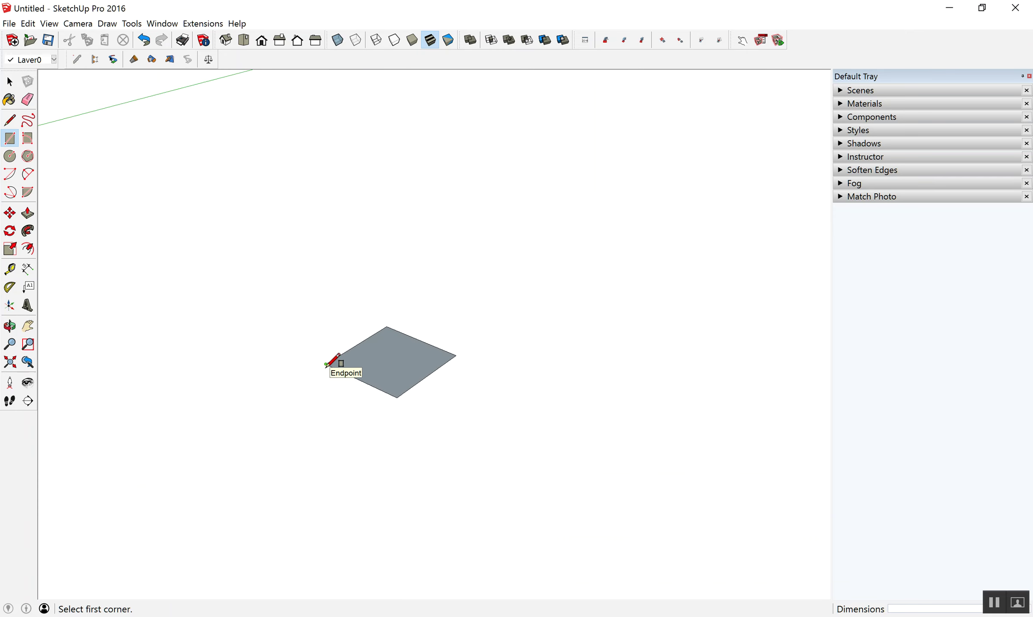
scroll(387, 374, up, 2)
scroll(388, 375, up, 1)
key(space)
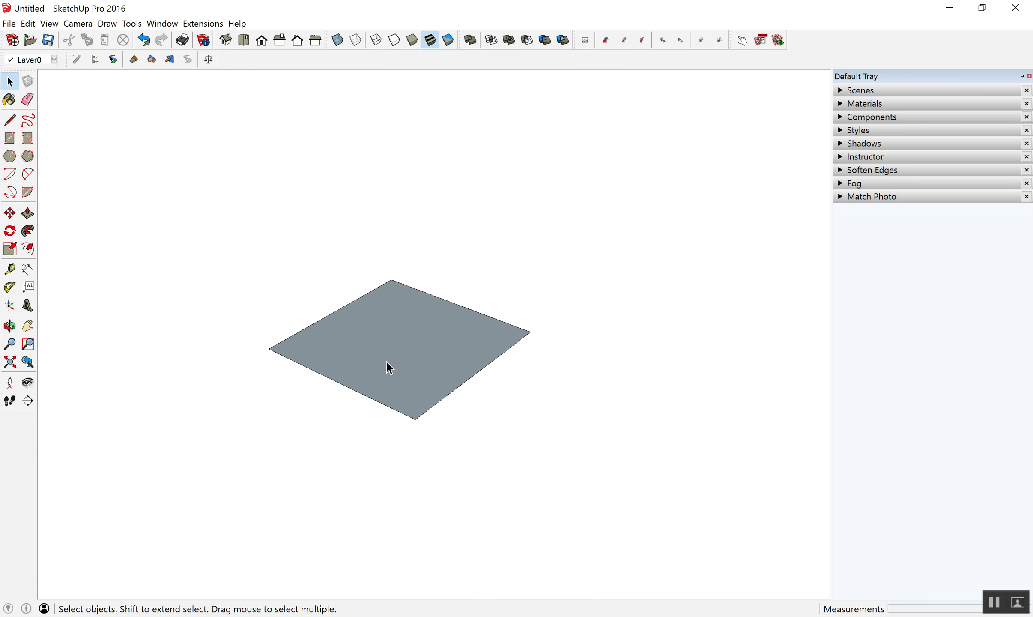
scroll(387, 361, down, 2)
key(p)
click(392, 359)
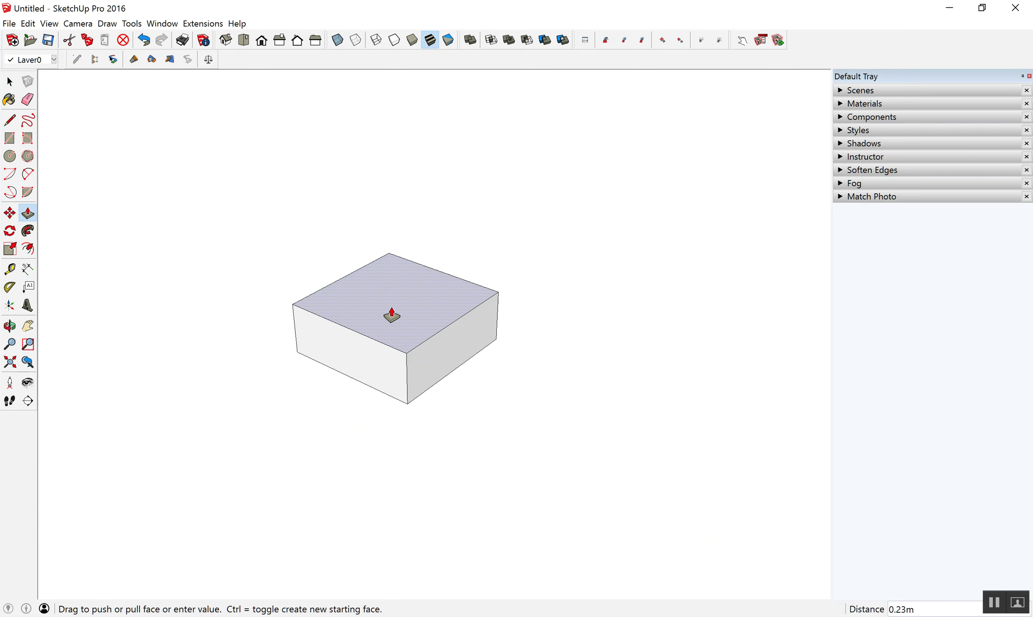
key(Escape)
key(space)
click(402, 356)
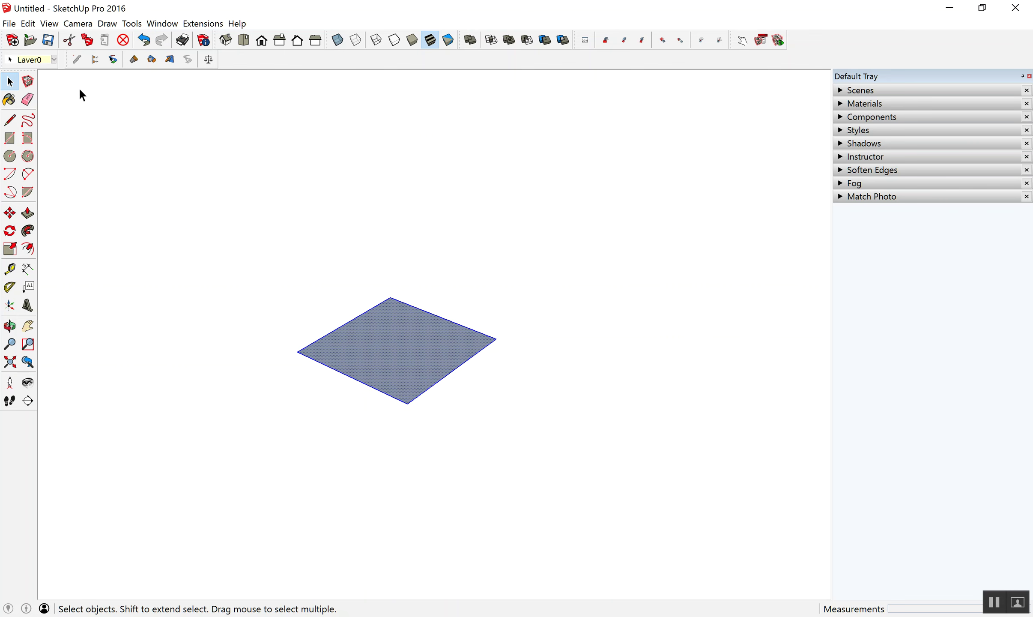
- Create a new 0.60 x 0.60 m Profile Builder profile named F1
click(77, 59)
drag(673, 349, 673, 187)
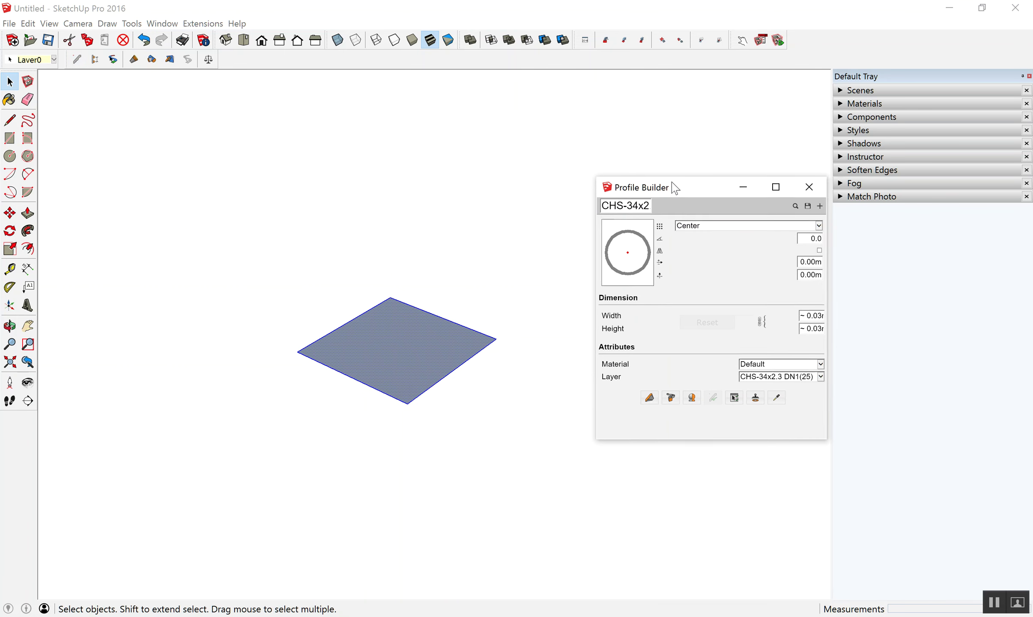
click(821, 207)
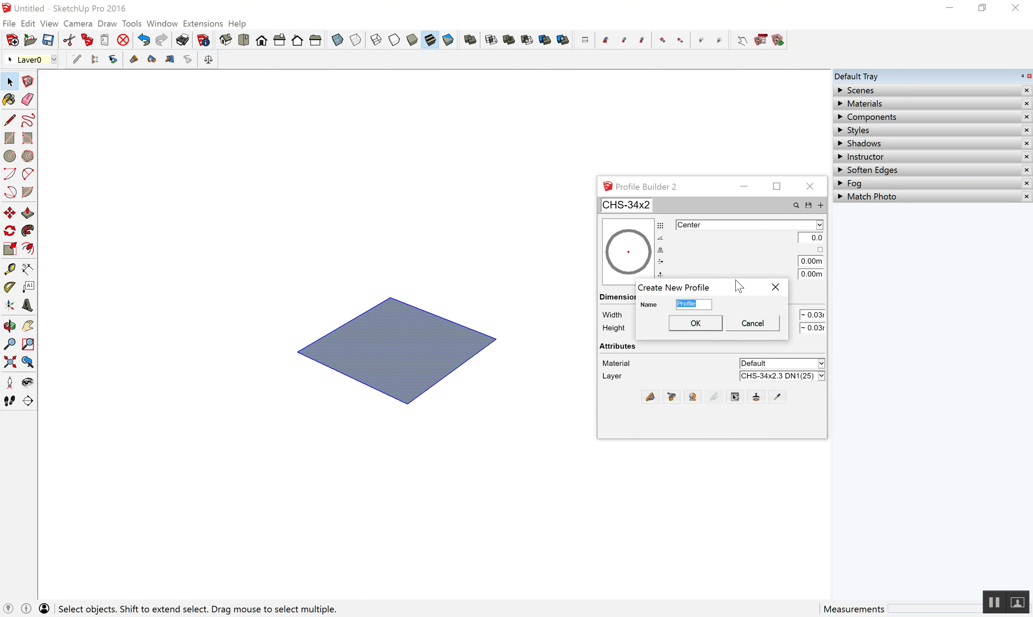
text(F)
text(1)
click(690, 325)
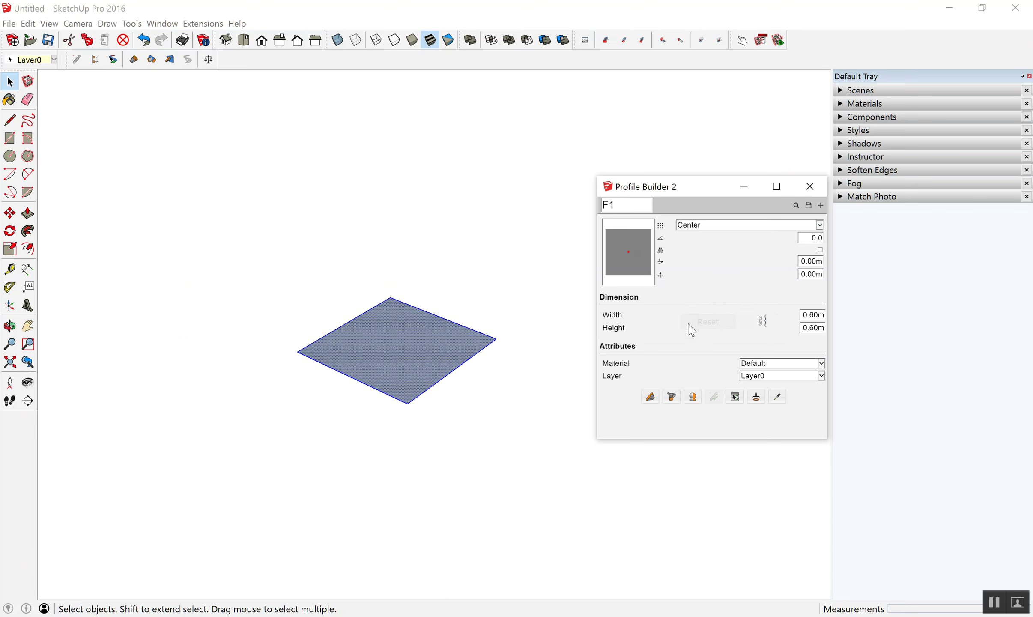
- Build a solid F1 footing member from the square face
scroll(301, 351, down, 3)
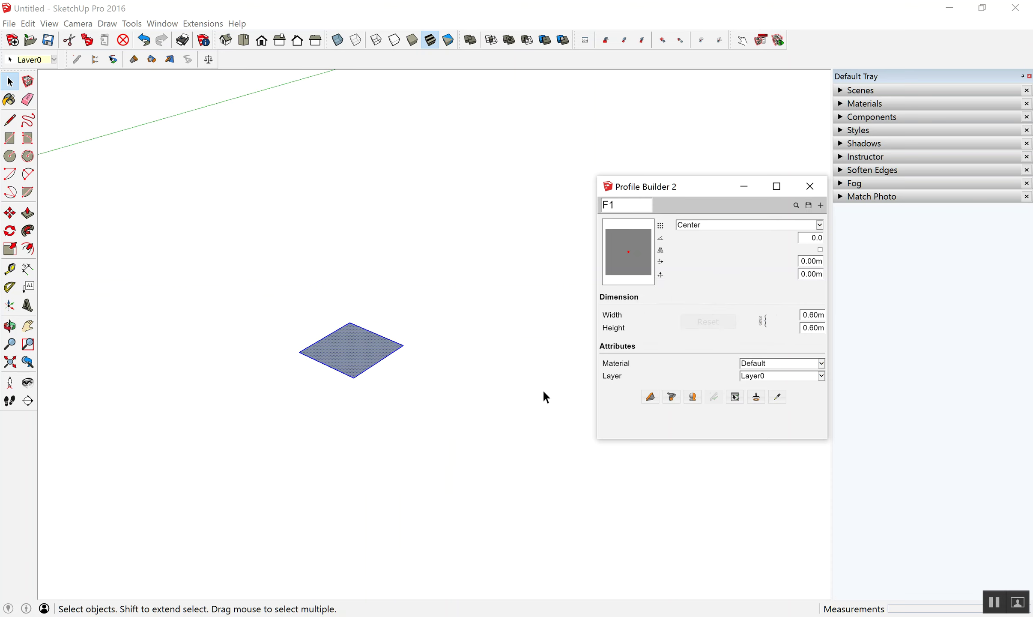
click(650, 398)
scroll(362, 372, down, 2)
scroll(334, 379, down, 3)
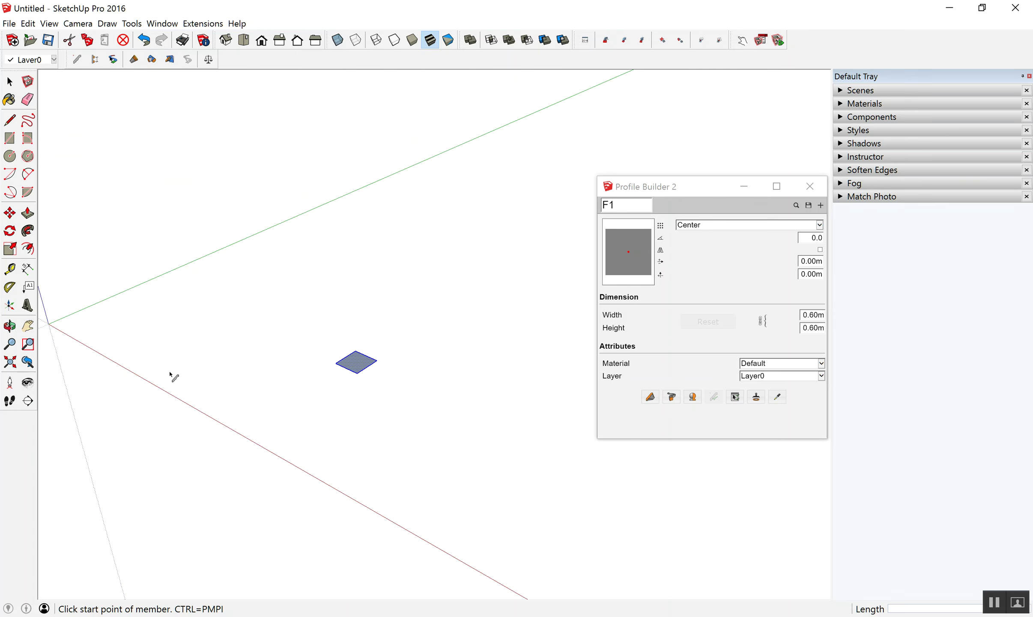
click(176, 366)
click(176, 340)
- Erase the leftover flat square face and its edges
key(space)
key(e)
click(365, 369)
key(space)
drag(322, 332, 411, 393)
scroll(387, 373, down, 2)
key(Delete)
- Zoom in and move the Profile Builder window out of the way
scroll(201, 372, up, 2)
scroll(315, 373, up, 2)
scroll(268, 368, up, 2)
scroll(263, 364, up, 2)
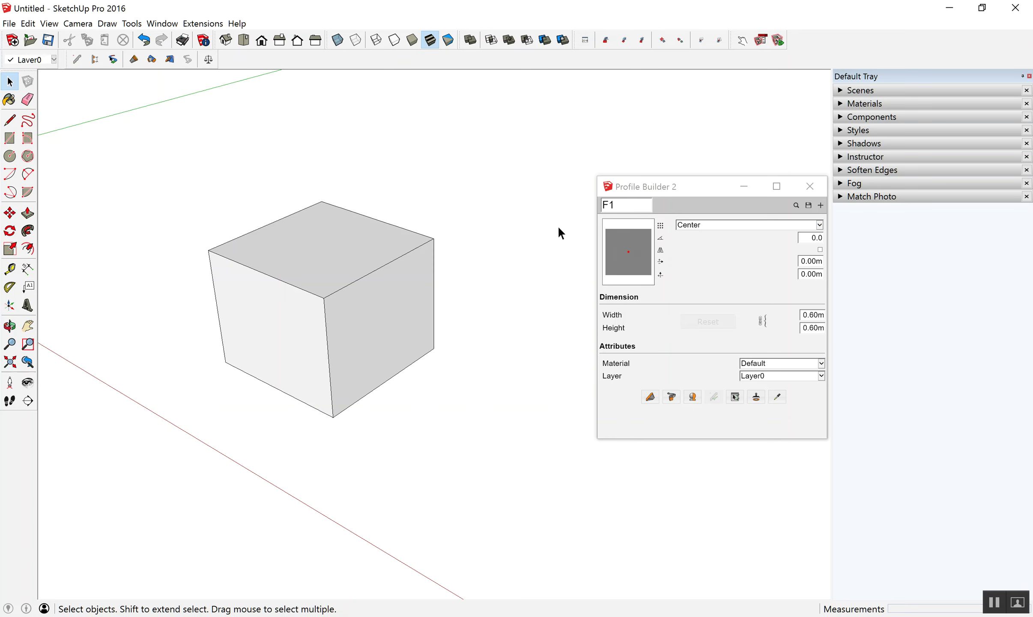
mouse_move(699, 193)
mouse_down()
mouse_move(675, 313)
mouse_move(698, 352)
mouse_up()
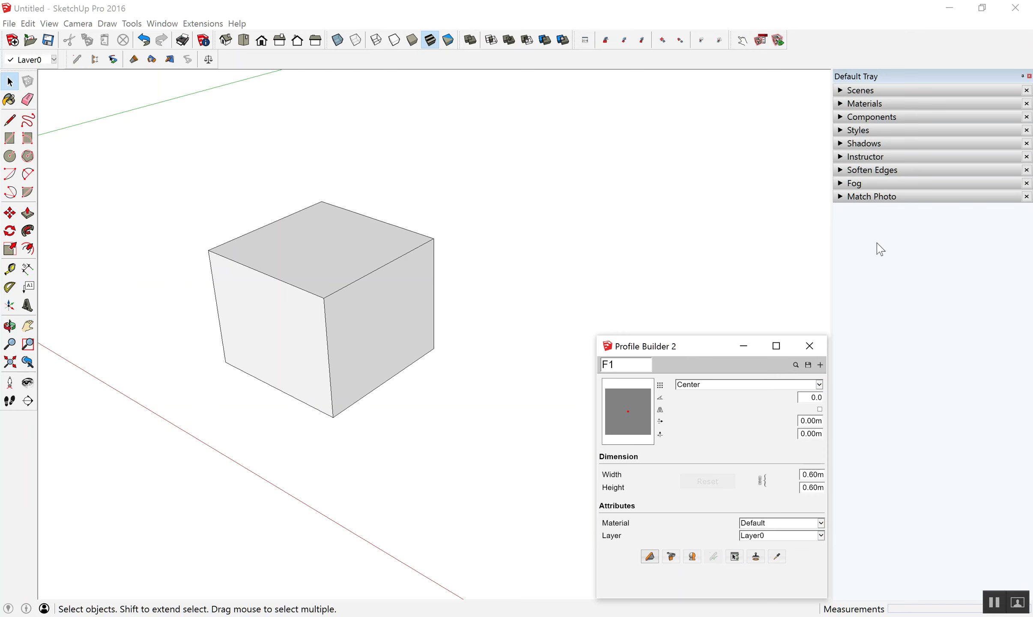
click(161, 23)
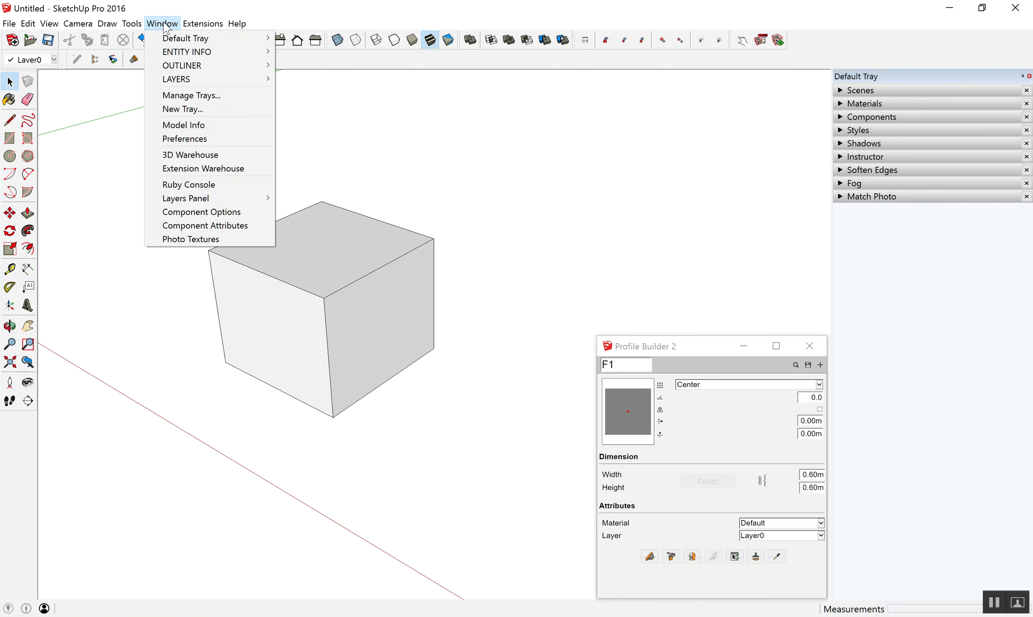
- Add the Outliner, Layers and Entity Info panels to the tray
mouse_move(208, 38)
click(307, 226)
click(162, 23)
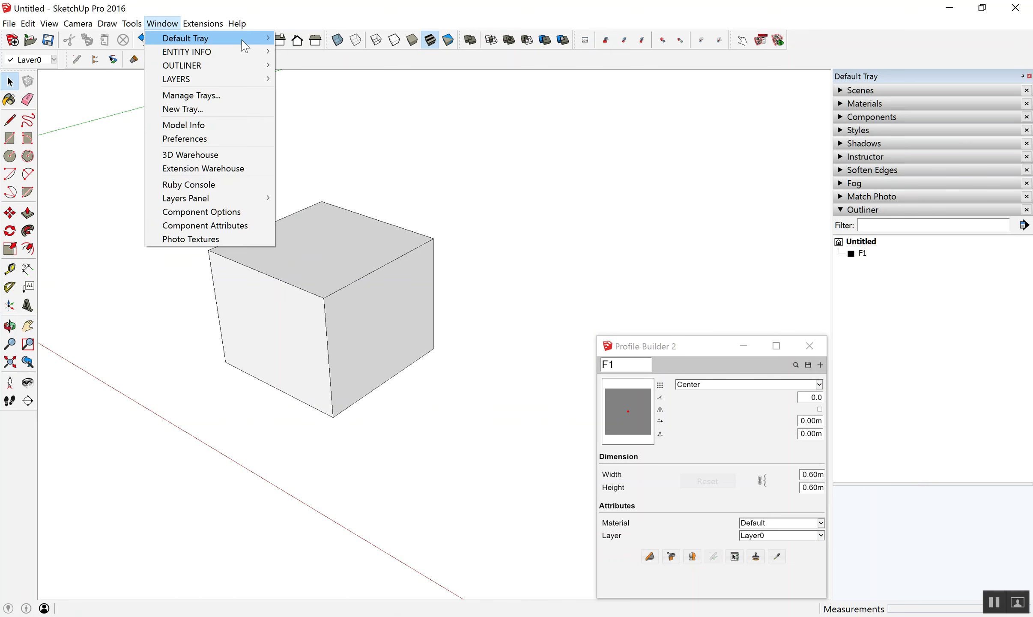
click(307, 128)
click(162, 24)
mouse_move(208, 38)
click(325, 69)
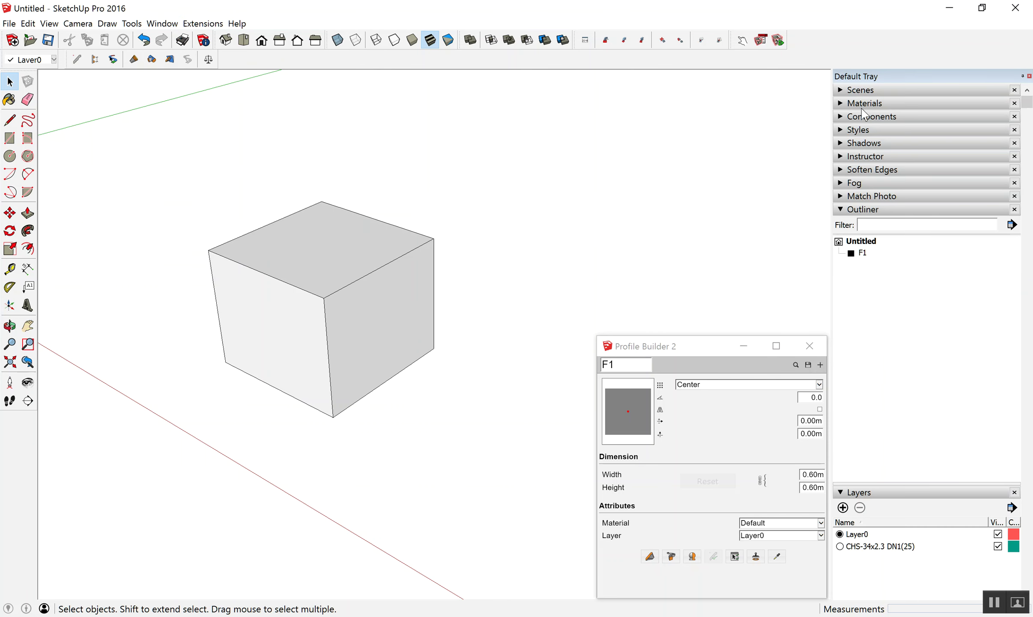
- Reorder the tray: Entity Info, Outliner, Layers, then Scenes at the top
click(850, 210)
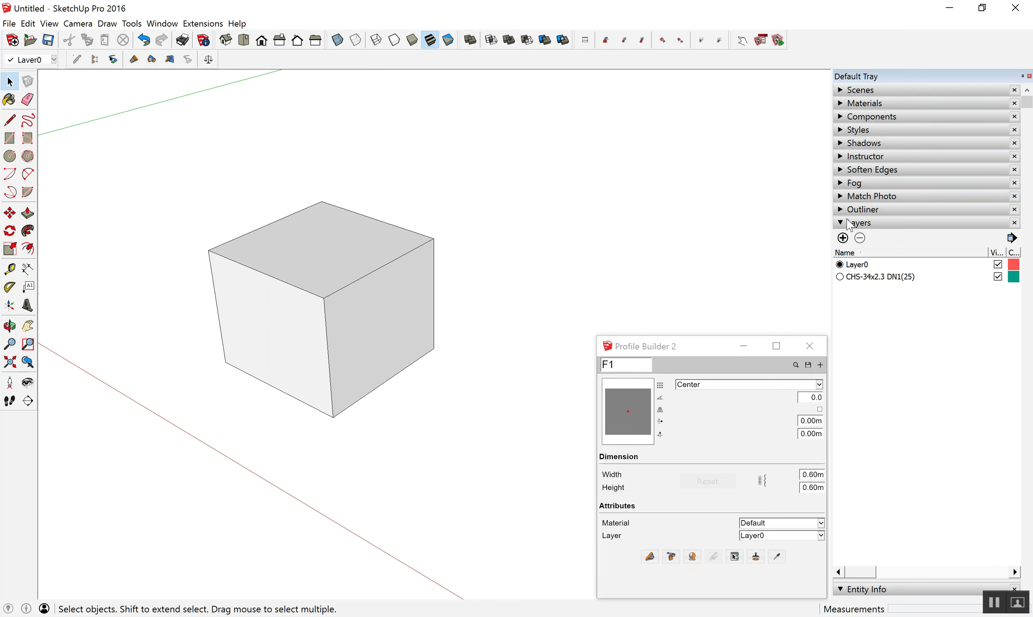
click(849, 223)
drag(857, 237, 871, 91)
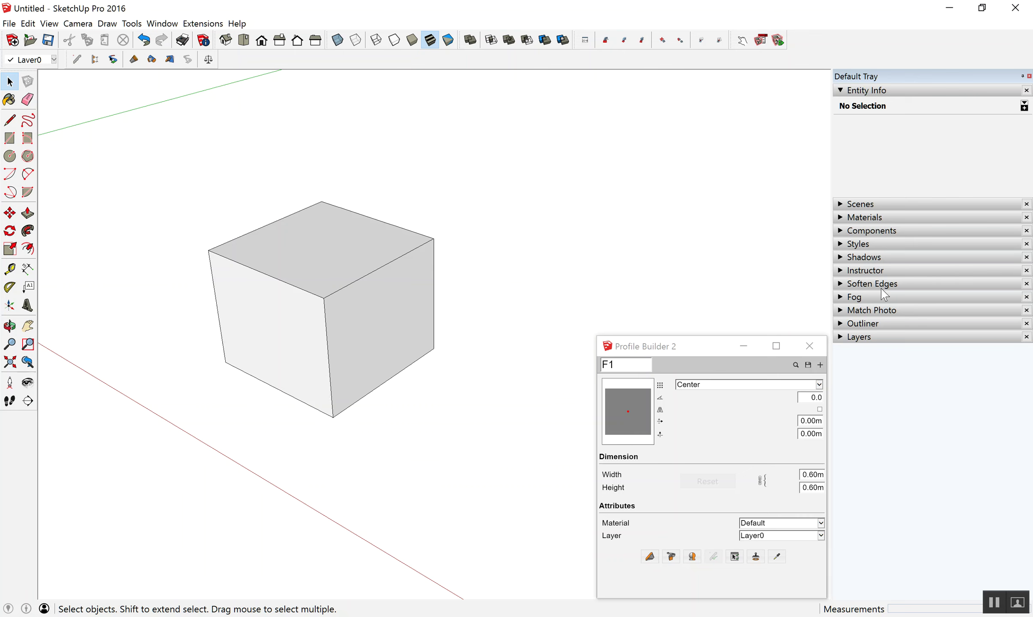
drag(859, 323, 870, 105)
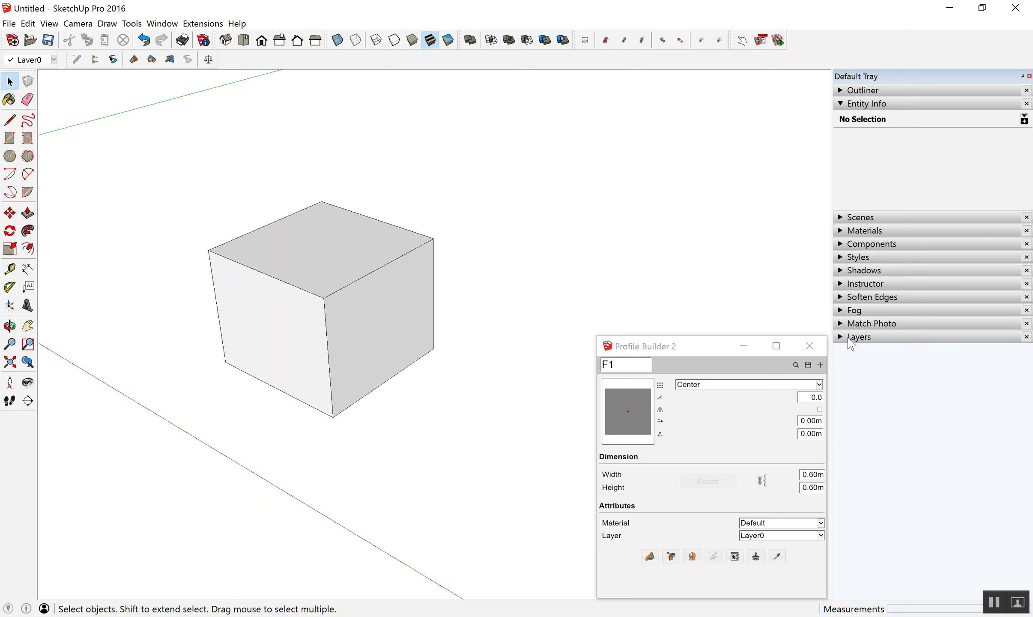
drag(851, 338, 860, 158)
drag(855, 230, 844, 90)
click(849, 132)
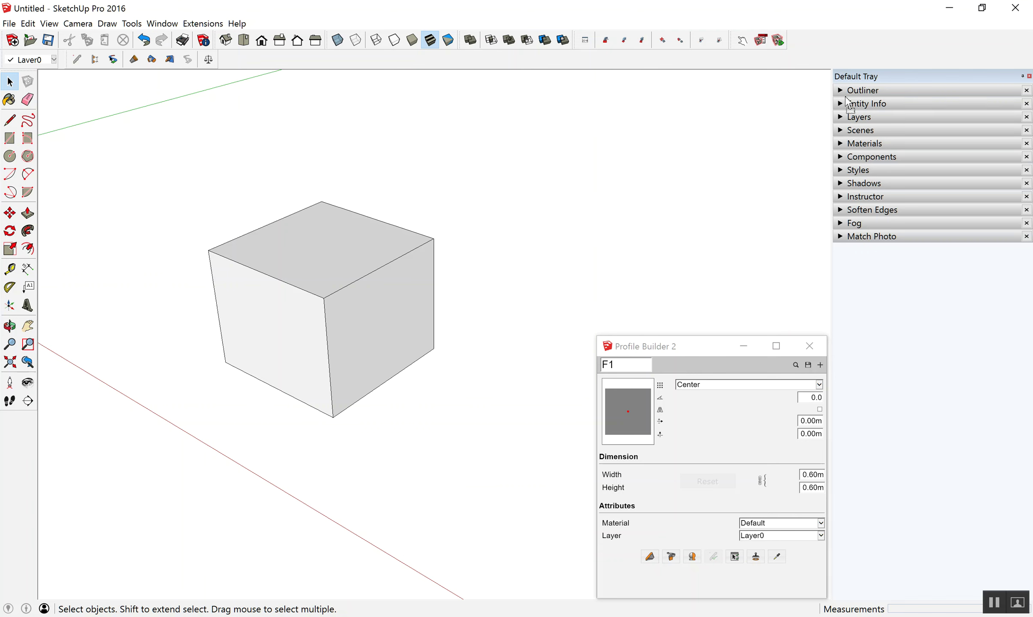
- Select the whole footing cube and expand the Outliner to list it
scroll(431, 206, down, 2)
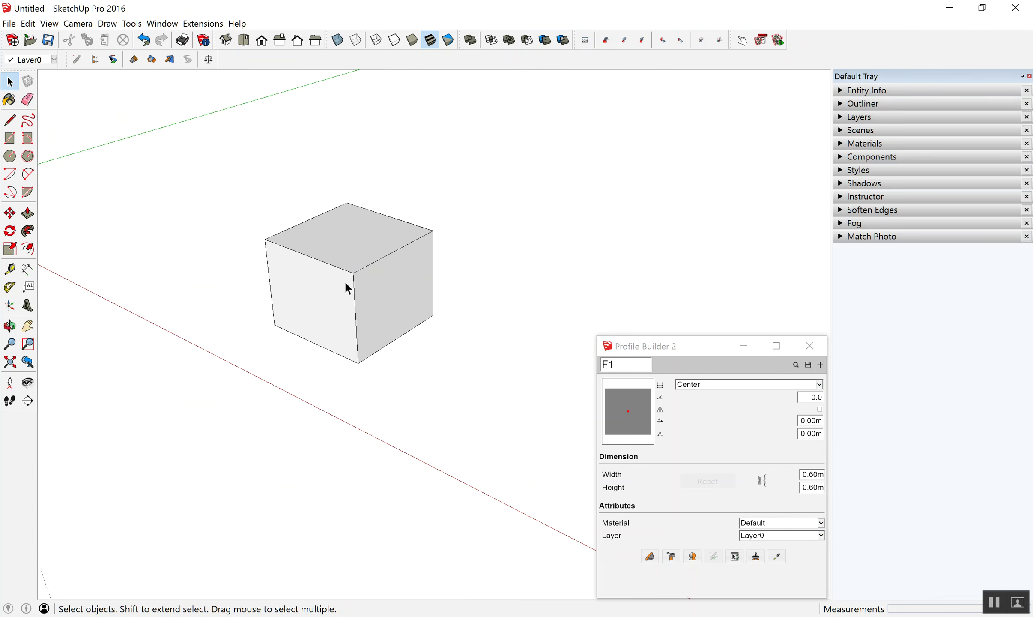
triple_click(321, 270)
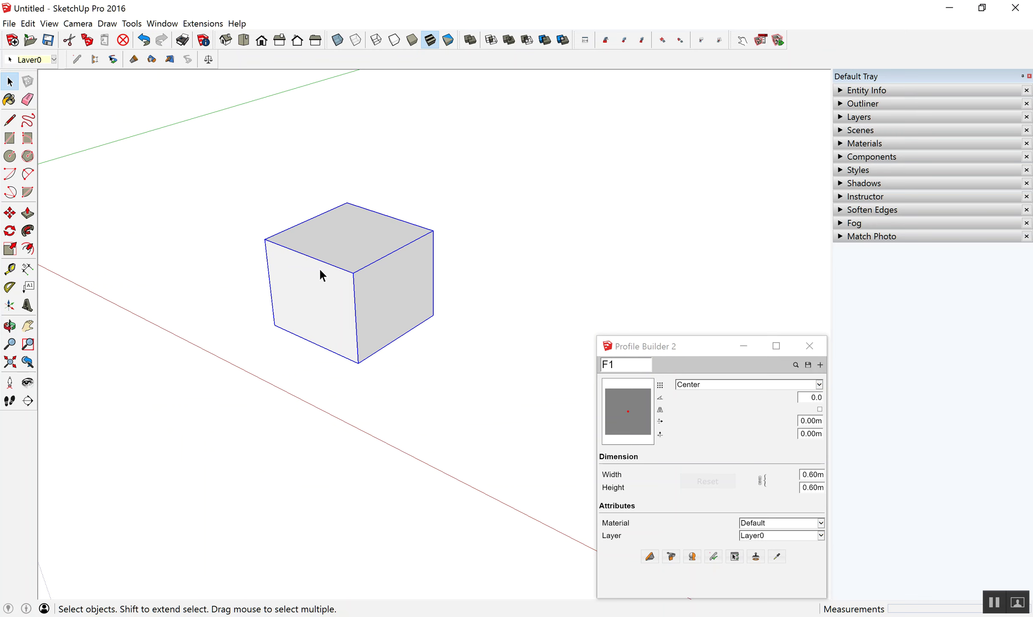
click(854, 105)
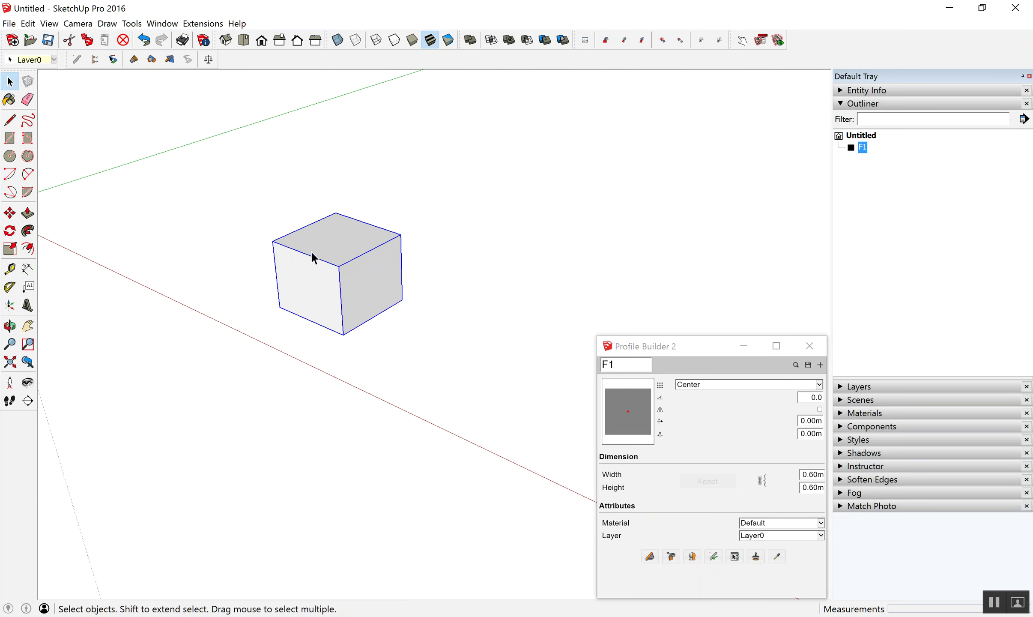
scroll(314, 283, down, 1)
scroll(316, 292, down, 2)
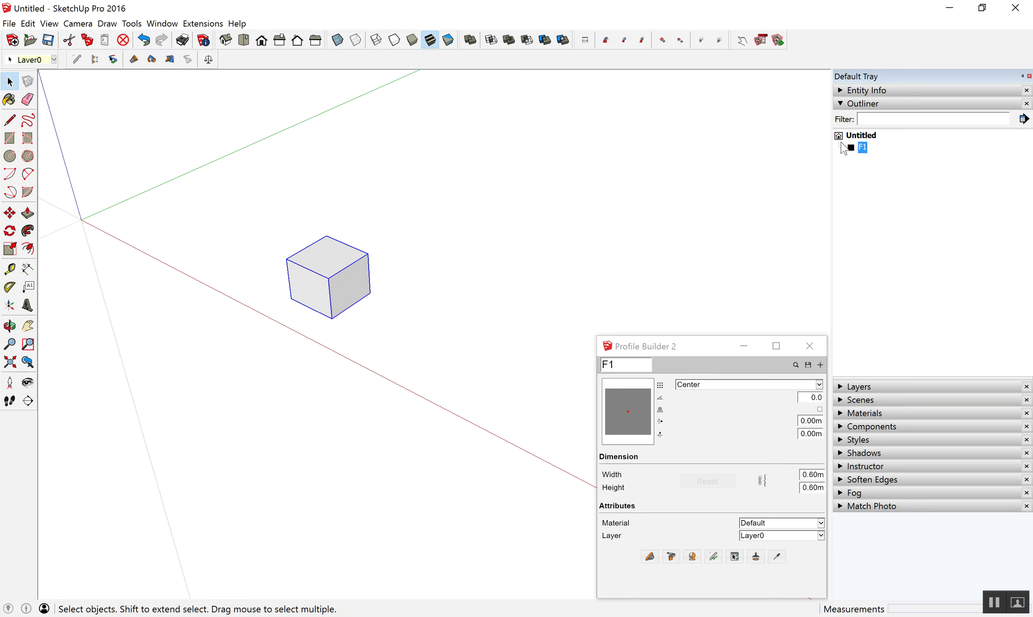
- Copy the F1 footing 4 m along the red axis
mouse_move(377, 197)
middle_down()
mouse_move(317, 225)
mouse_move(362, 293)
middle_up()
key(m)
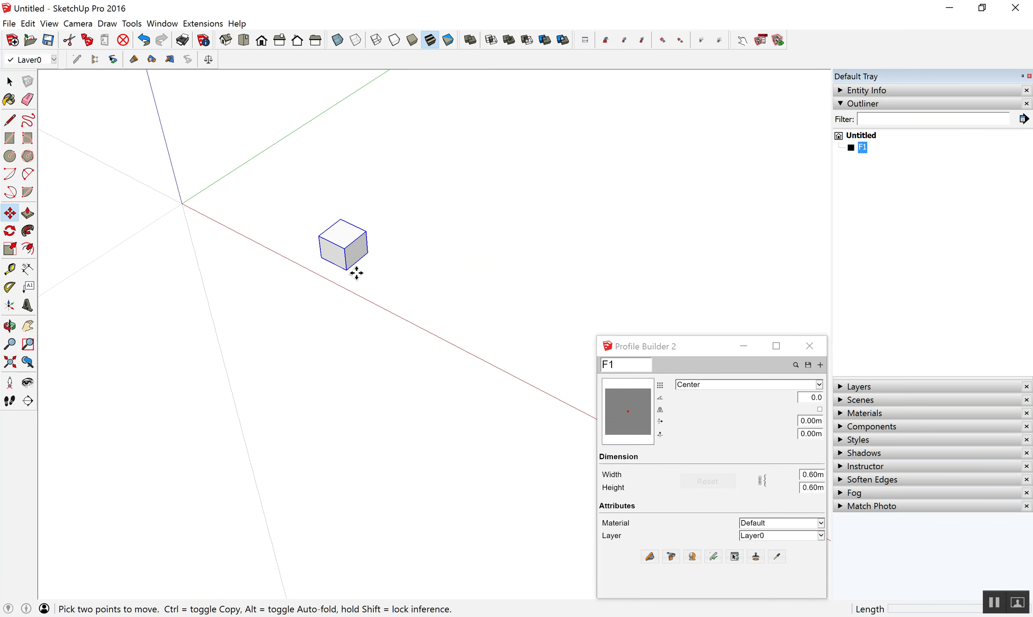
ctrl+click(357, 273)
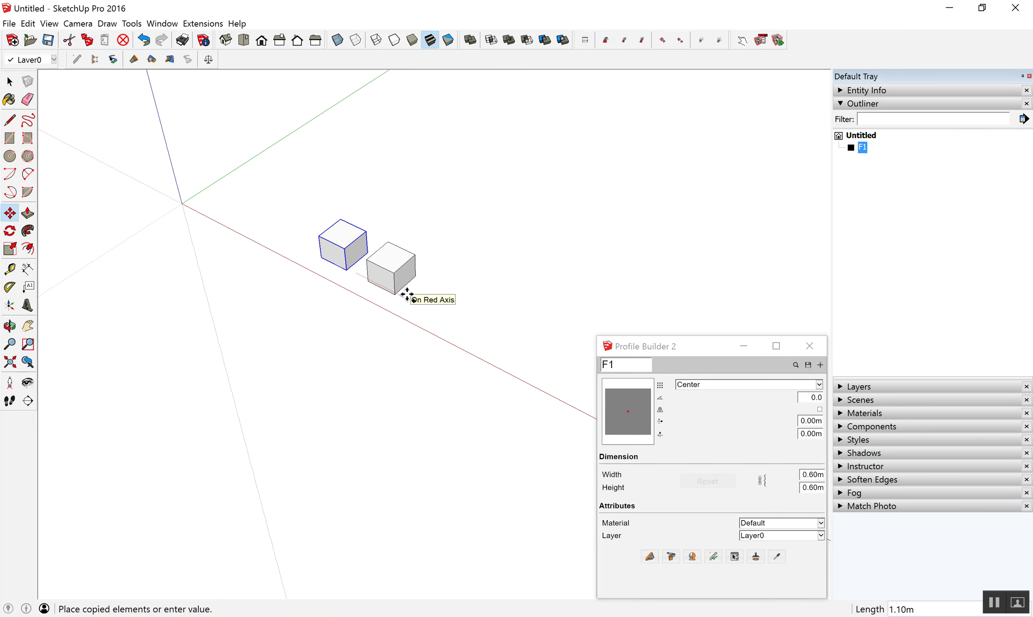
text(4)
key(Return)
scroll(406, 295, down, 2)
key(space)
click(604, 276)
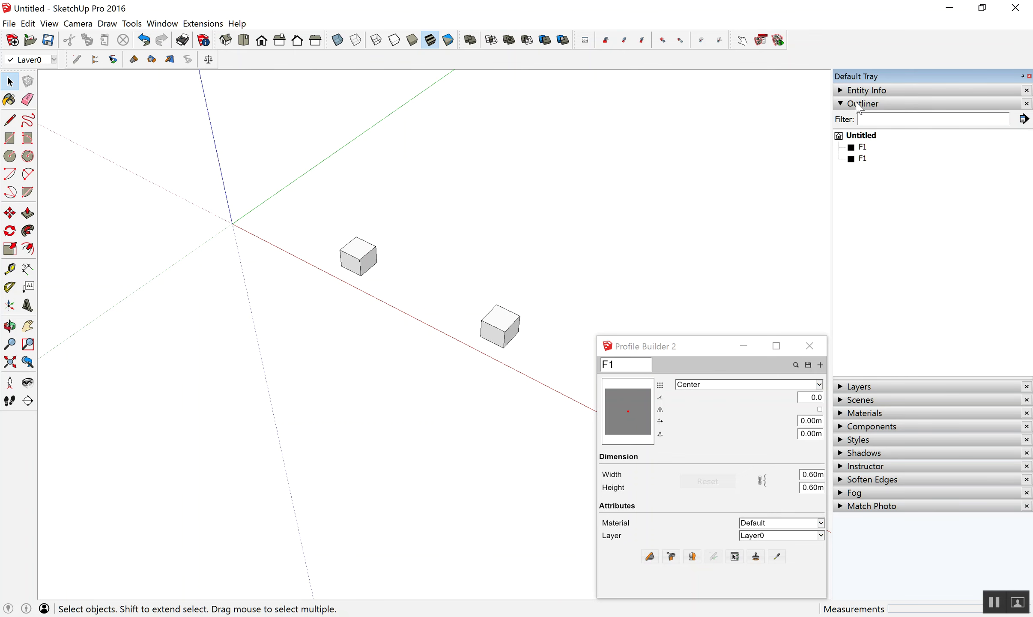
- Select both F1 footings from the Outliner list
mouse_move(560, 311)
middle_down()
mouse_move(392, 272)
mouse_move(396, 259)
middle_up()
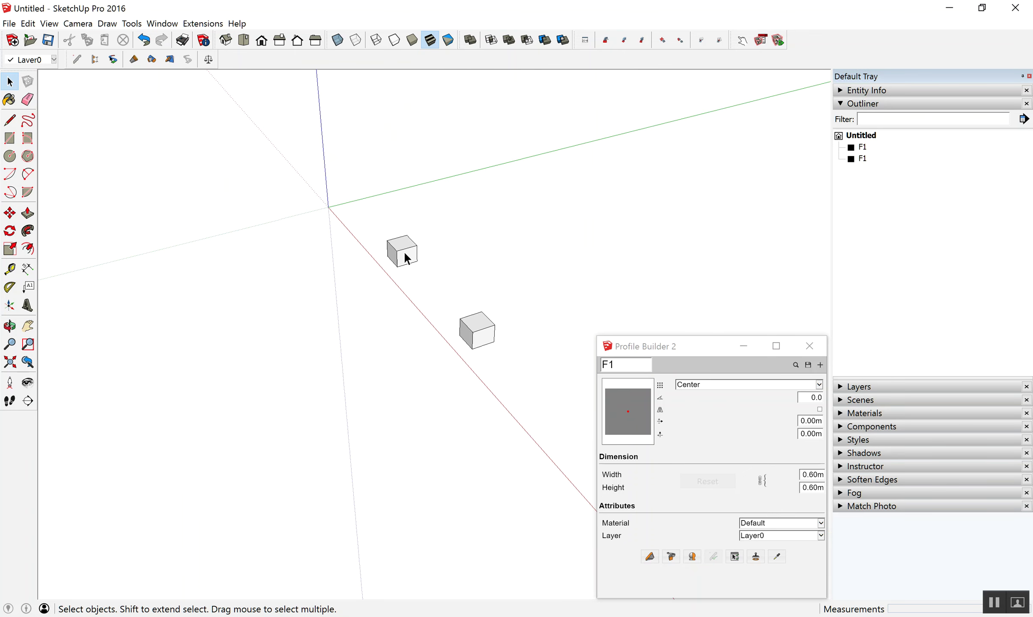
click(863, 148)
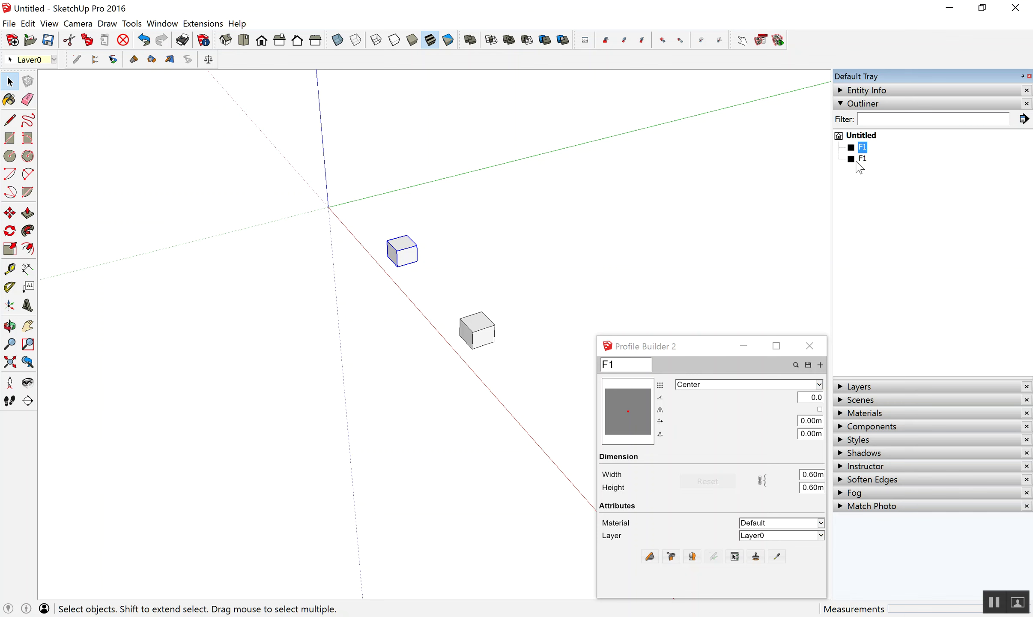
click(861, 159)
shift+click(864, 159)
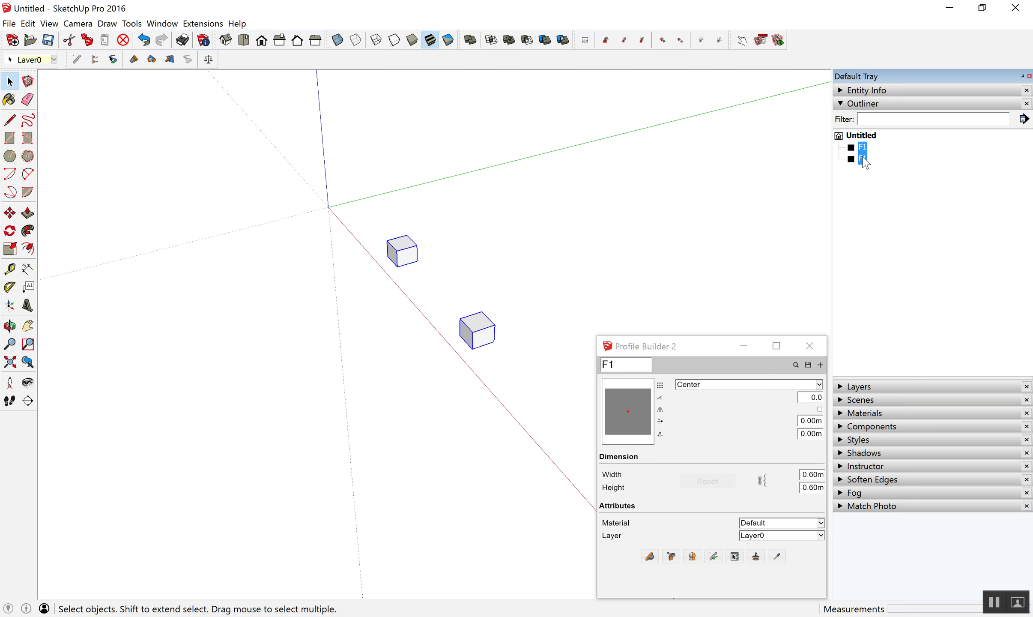
- Copy the footing pair 4 m along the green axis to make six footings
mouse_move(529, 208)
middle_down()
mouse_move(553, 226)
mouse_move(361, 233)
mouse_move(505, 244)
mouse_move(519, 313)
middle_up()
key(m)
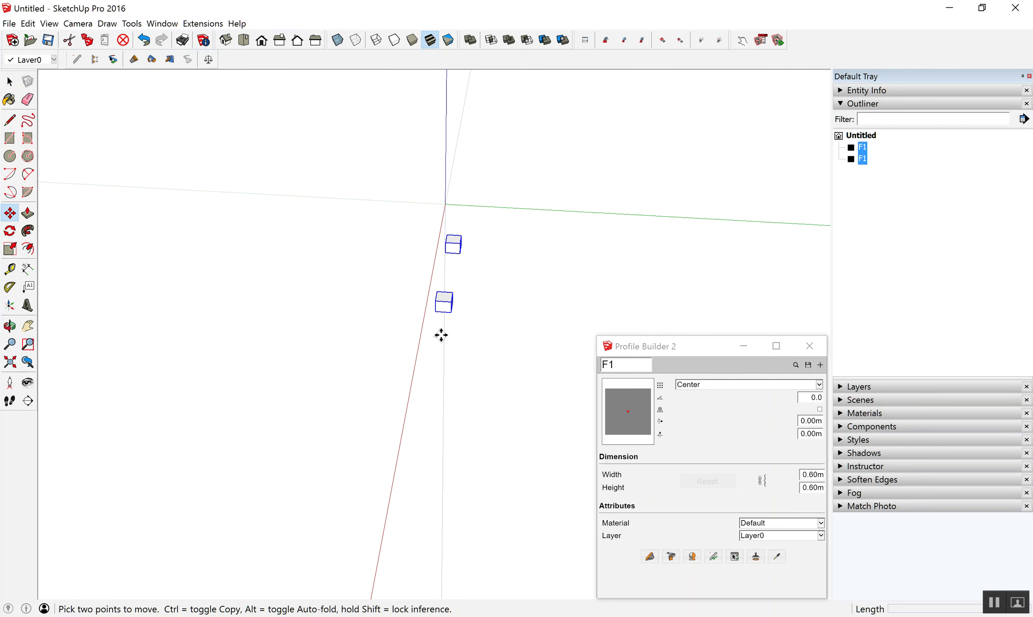
key(ctrl)
click(441, 335)
text(4)
key(Return)
key(Return)
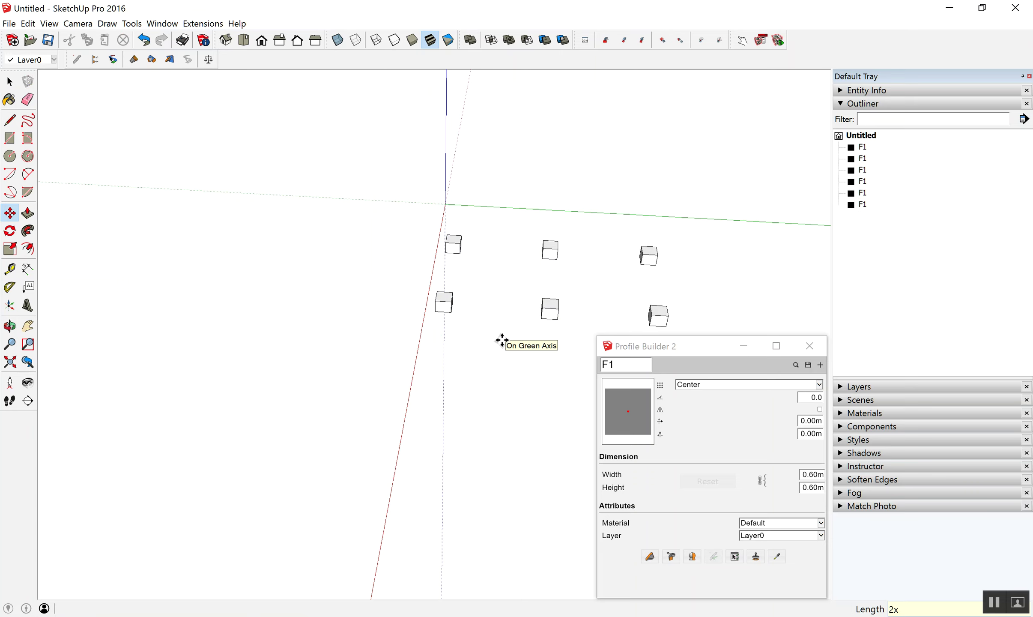
scroll(353, 305, down, 2)
mouse_move(353, 304)
middle_down()
mouse_move(639, 304)
mouse_move(772, 198)
middle_up()
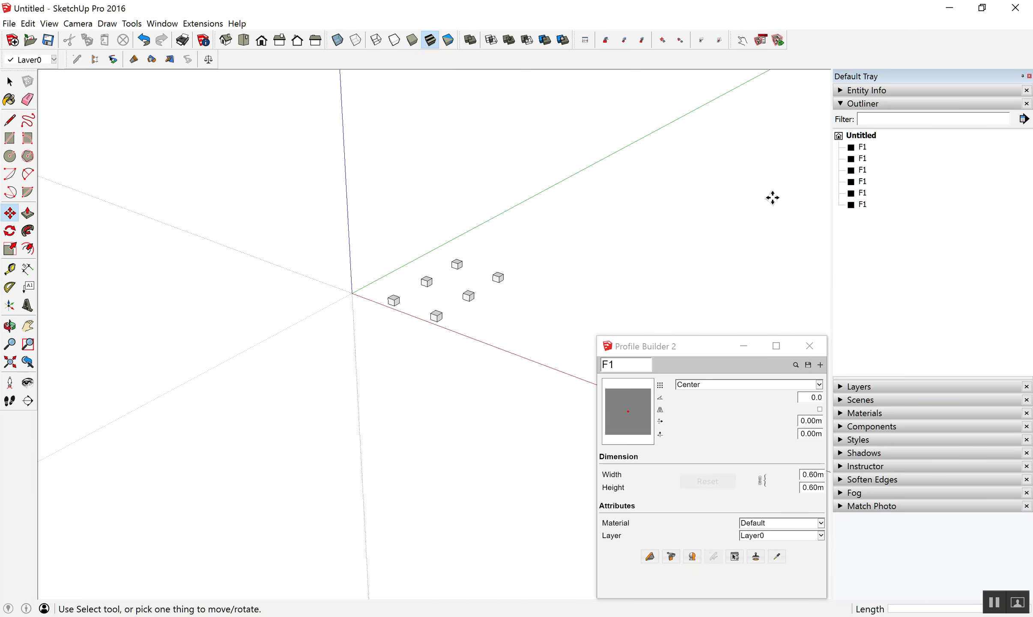
click(862, 147)
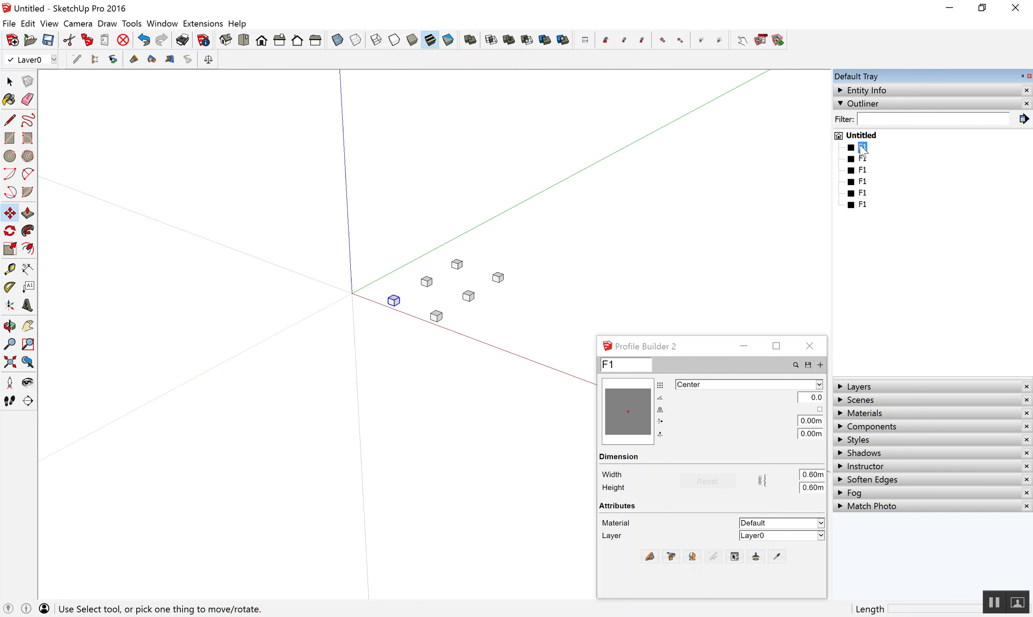
- Select the six F1 footings in Outliner, deselect them, and collapse Outliner
shift+click(864, 207)
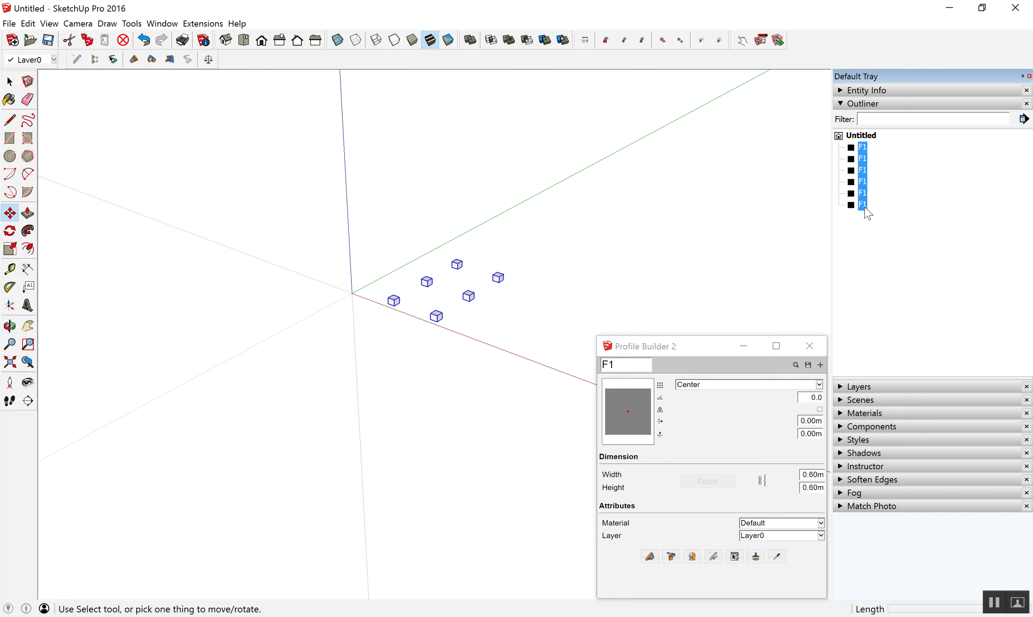
click(864, 106)
click(863, 104)
click(891, 215)
click(858, 107)
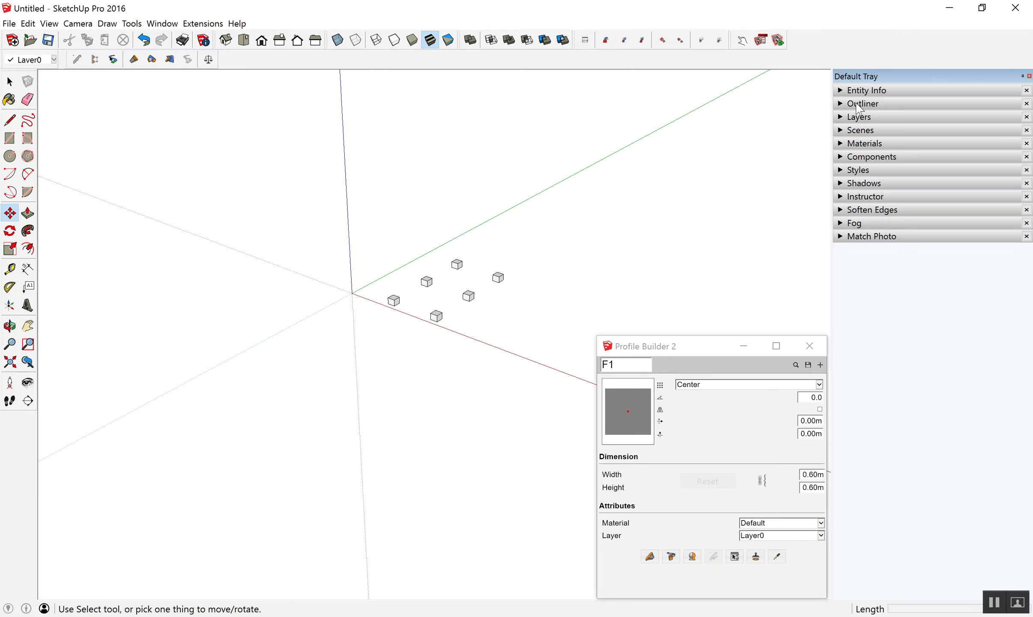
- Purge the unused CHS-34x2.3 DN1(25) layer from the Layers panel
click(844, 121)
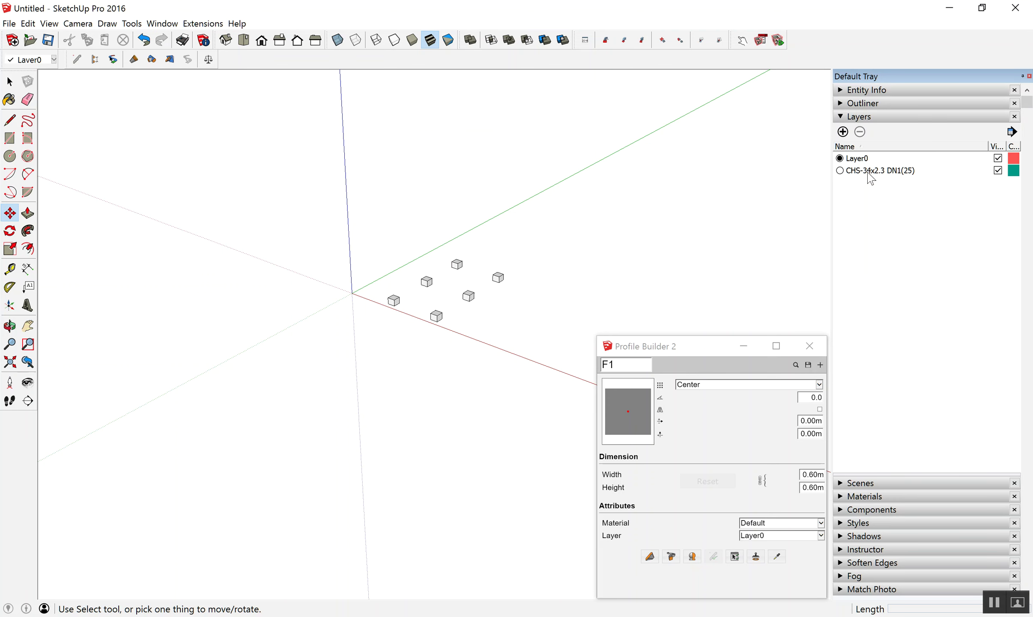
click(1011, 131)
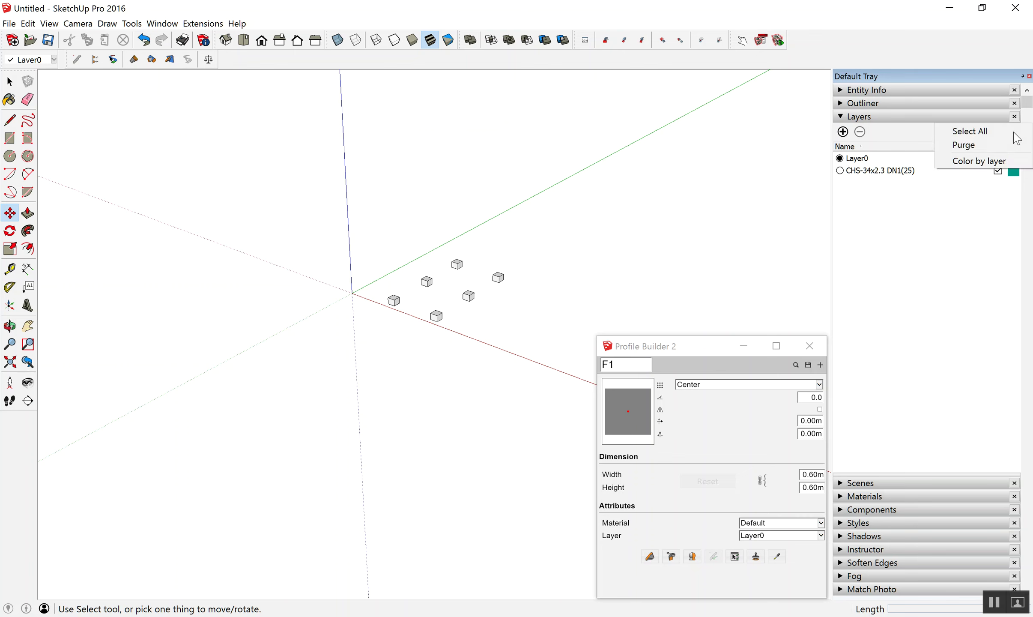
click(968, 145)
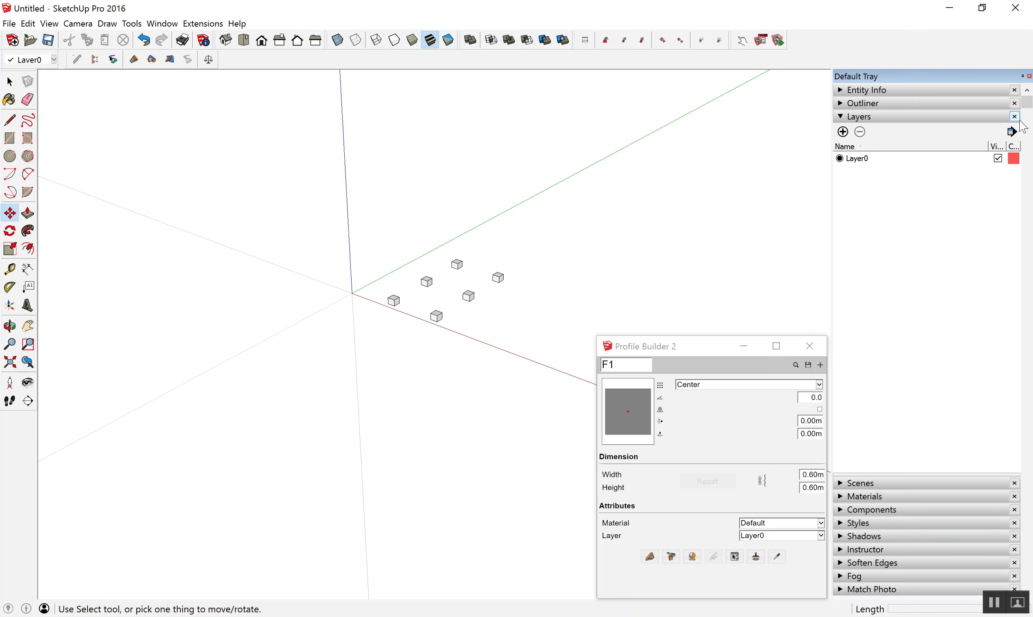
click(1012, 132)
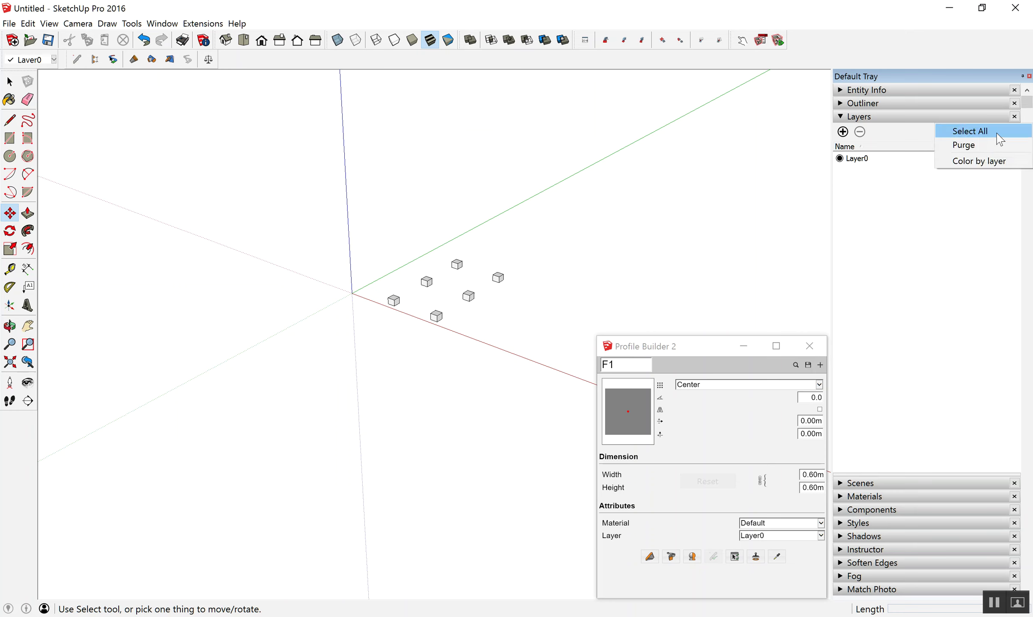
click(898, 197)
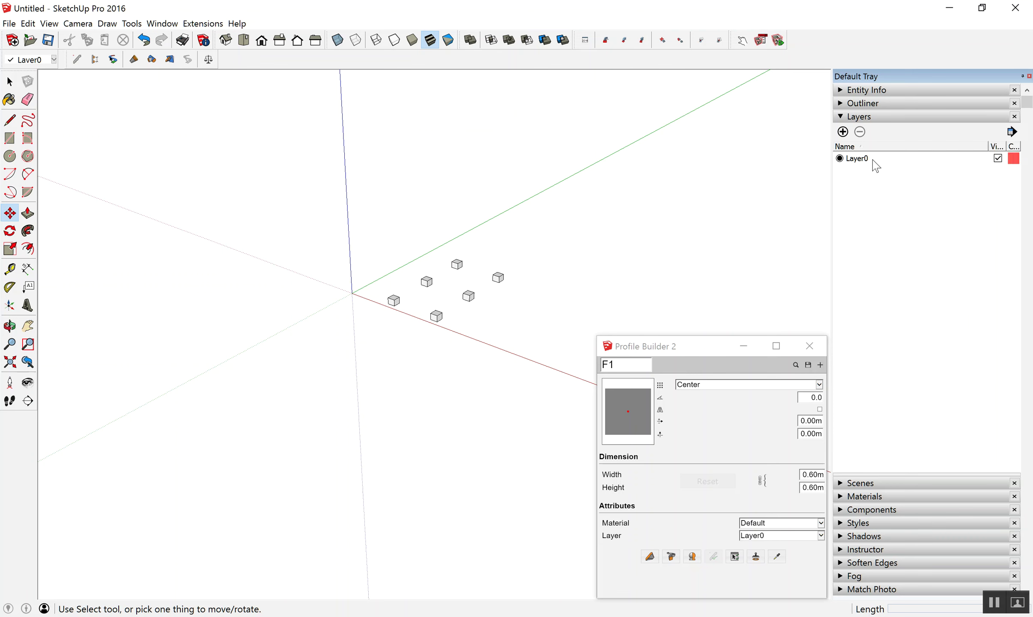
click(876, 163)
click(889, 206)
- Add layers F1, C1, C2, S1 and S2
click(843, 132)
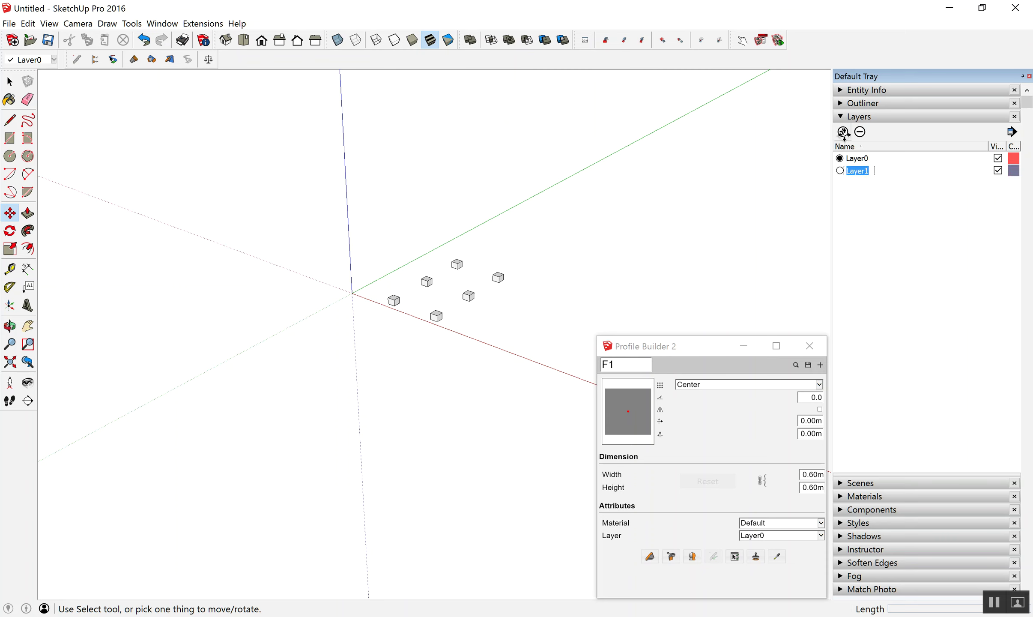
text(F1)
click(843, 132)
text(C1)
key(Return)
click(842, 133)
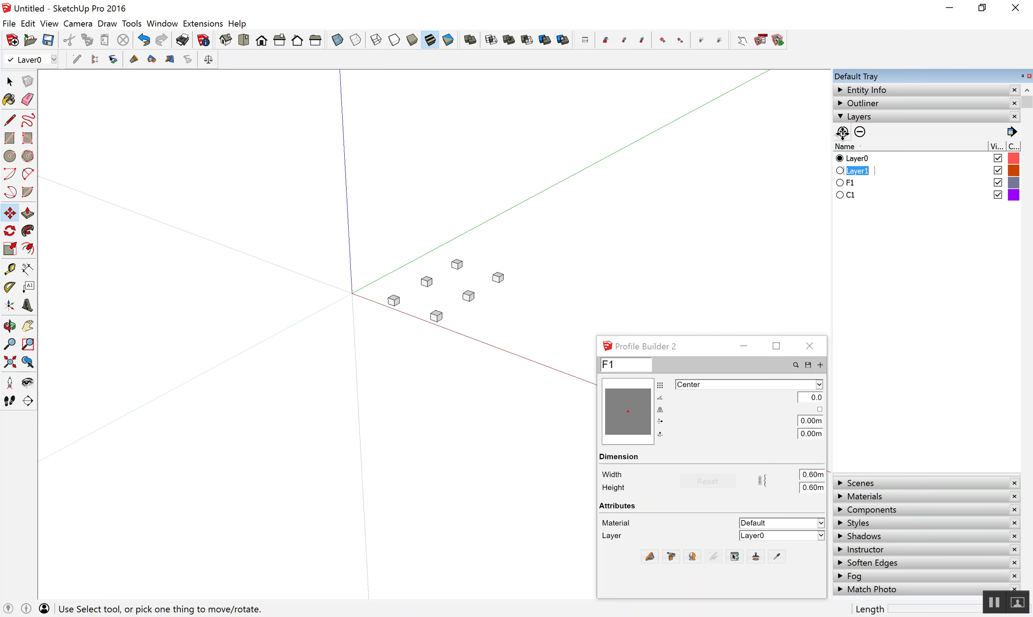
text(C2)
key(Return)
click(842, 133)
text(S)
click(842, 132)
text(S2)
key(Return)
- Add layers B1, B2, W! and W2, then close Profile Builder 2
click(842, 133)
key(BackSpace)
key(Return)
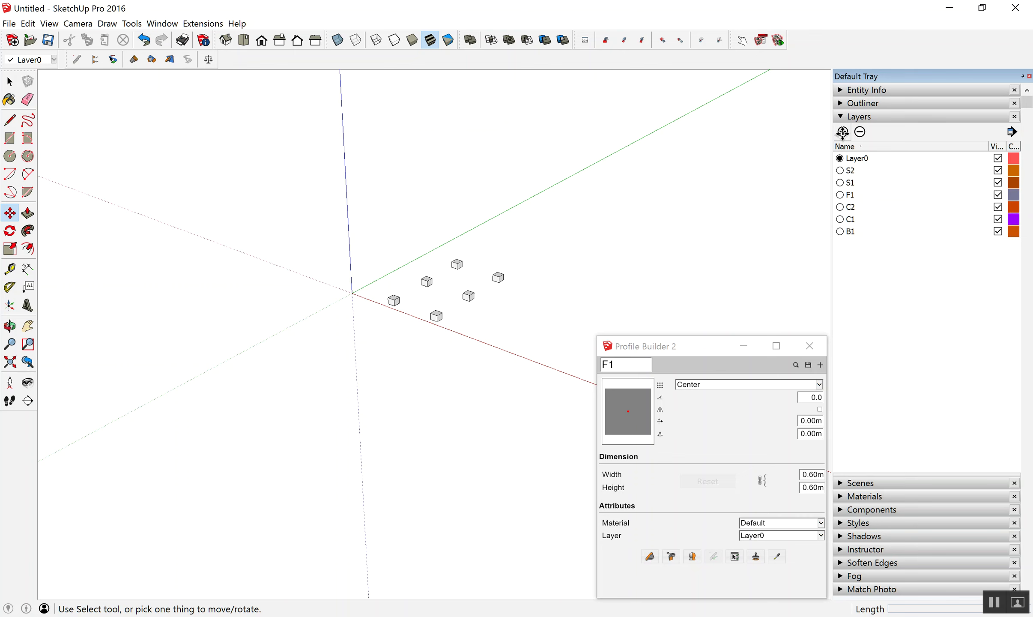
click(842, 132)
text(B)
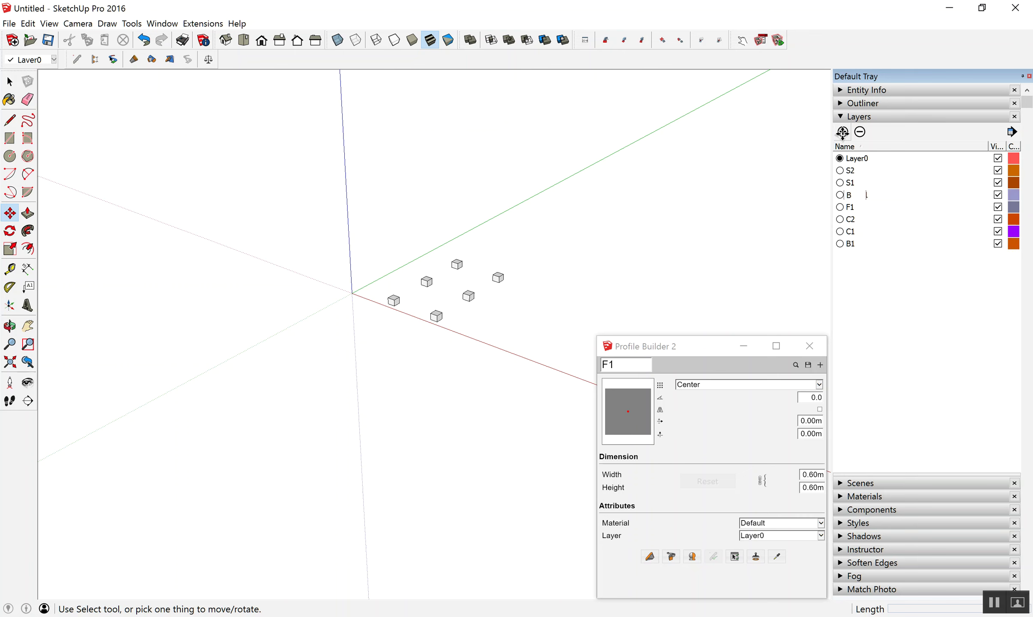
text(2)
key(Return)
click(842, 132)
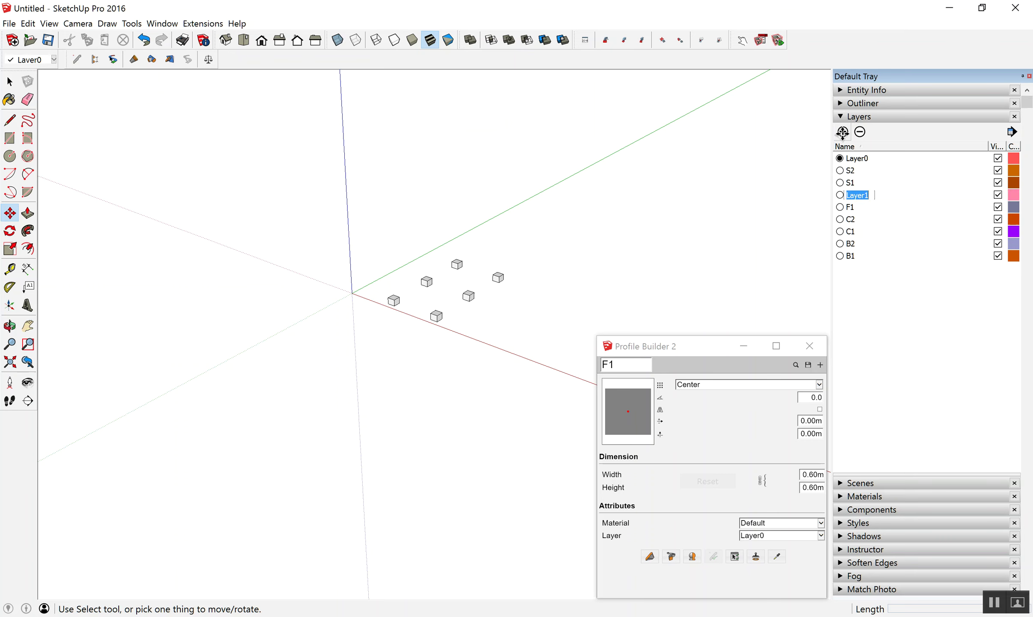
text(W!)
key(Return)
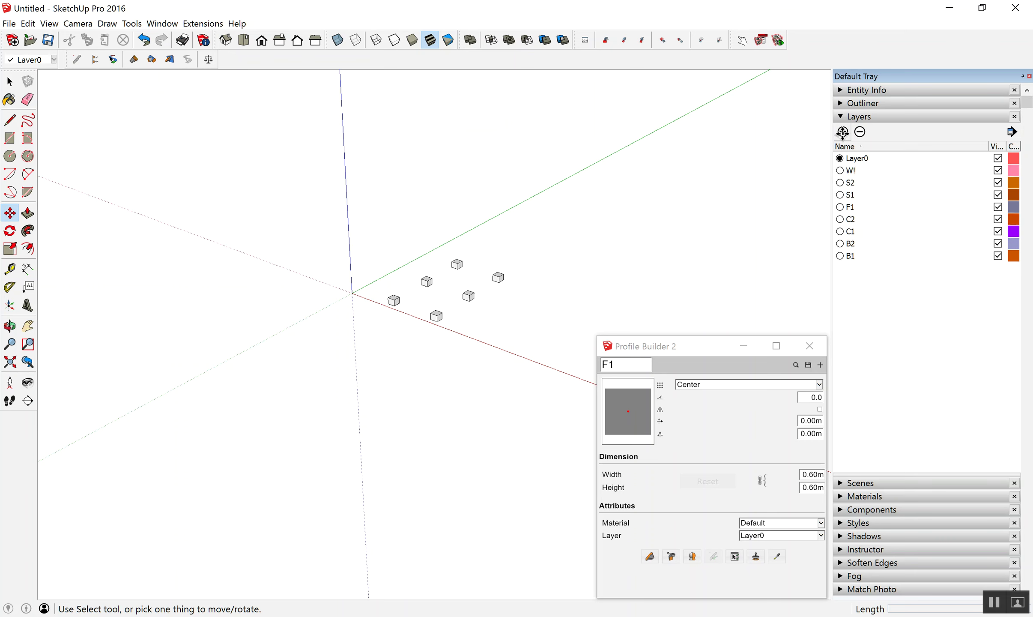
click(842, 133)
text(W2)
key(Return)
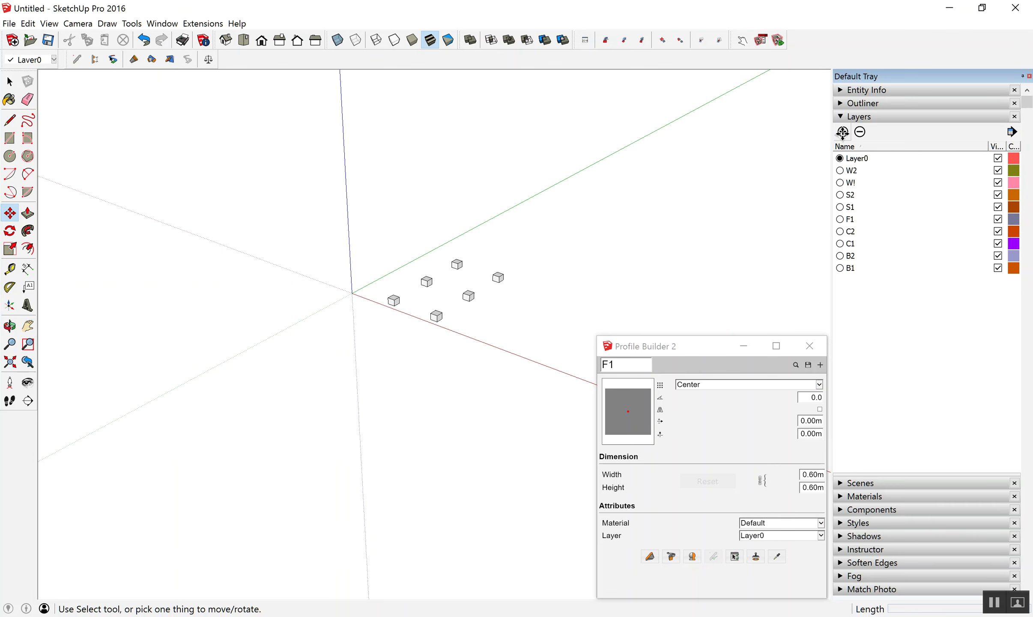
click(809, 345)
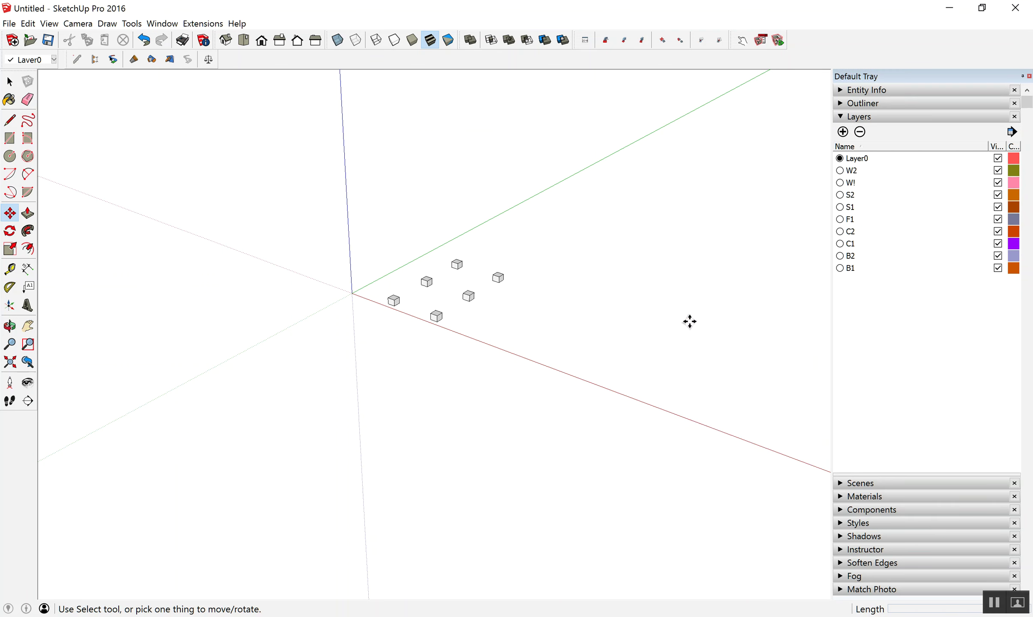
- Box-select all six footings
key(space)
scroll(491, 305, up, 2)
scroll(500, 303, up, 2)
scroll(500, 302, up, 1)
drag(281, 167, 597, 417)
scroll(530, 307, up, 1)
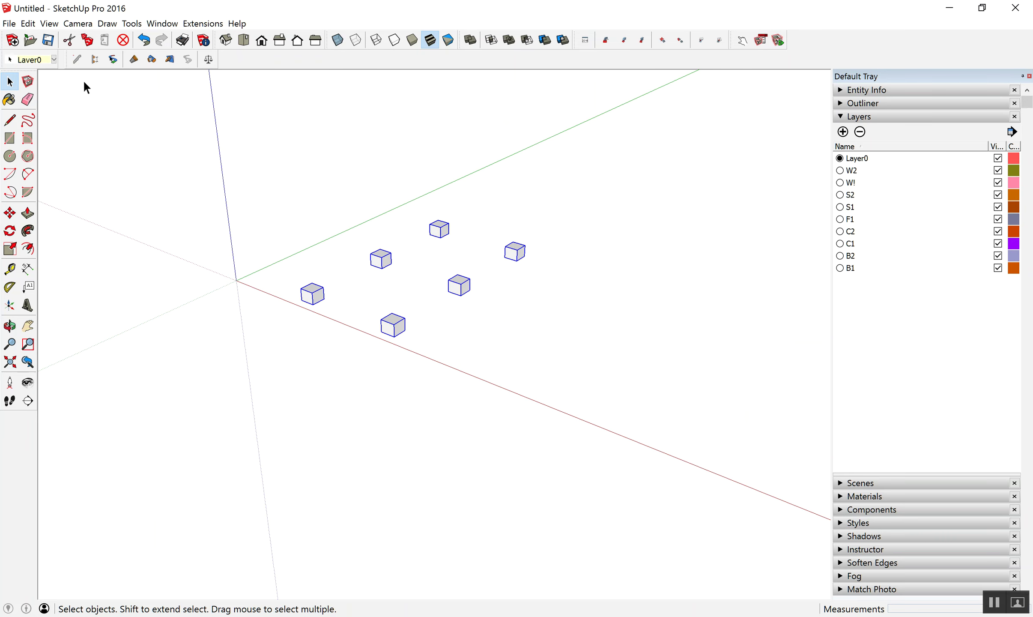
- Re-enable the Layers toolbar, move it along the second row, and reselect the footings
right_click(525, 61)
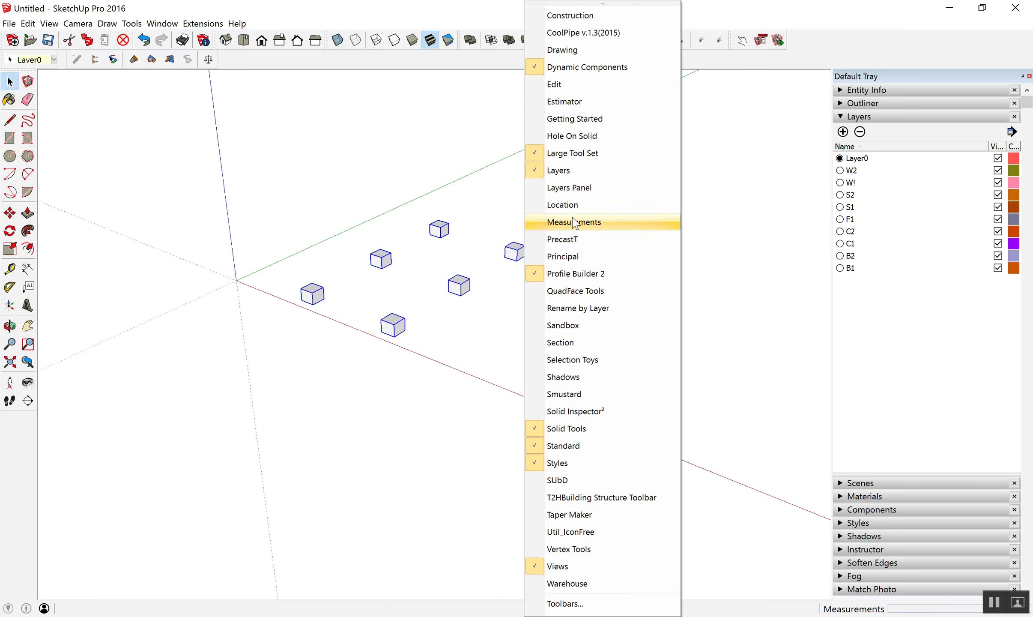
click(565, 176)
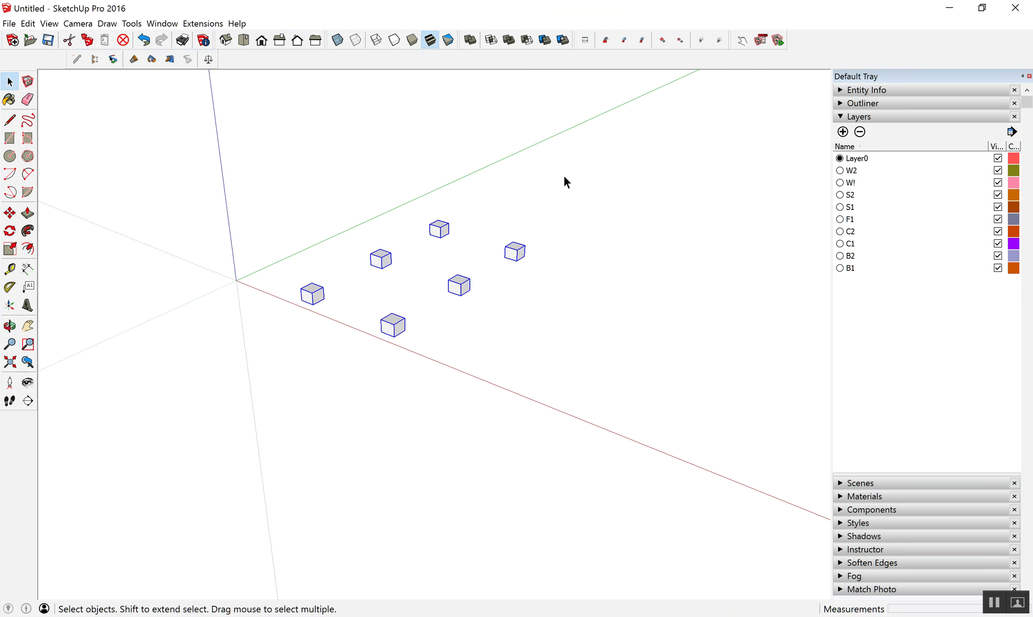
right_click(621, 66)
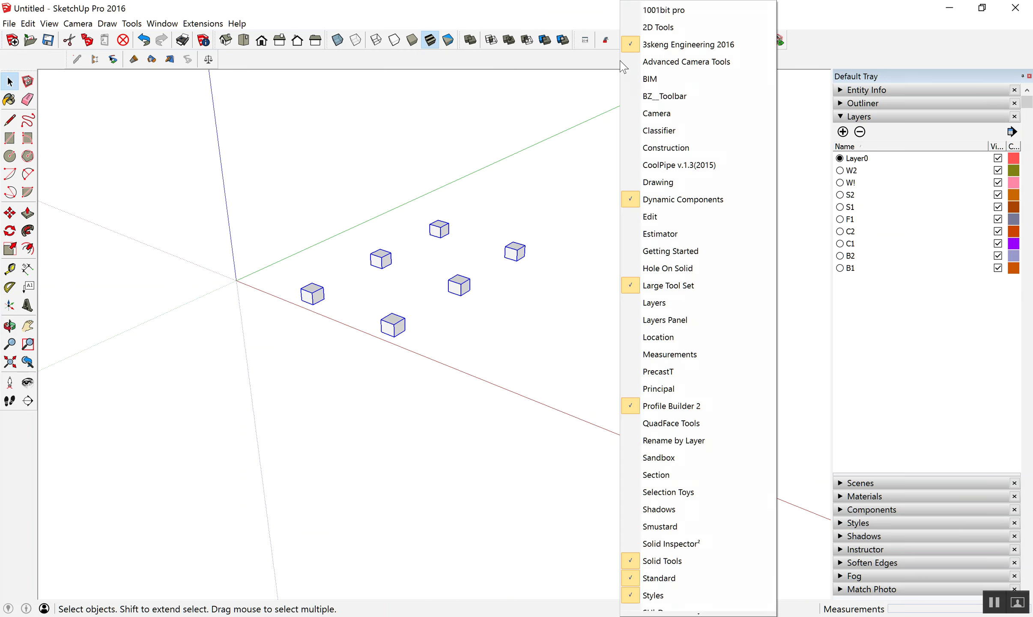
click(654, 303)
drag(5, 66, 316, 85)
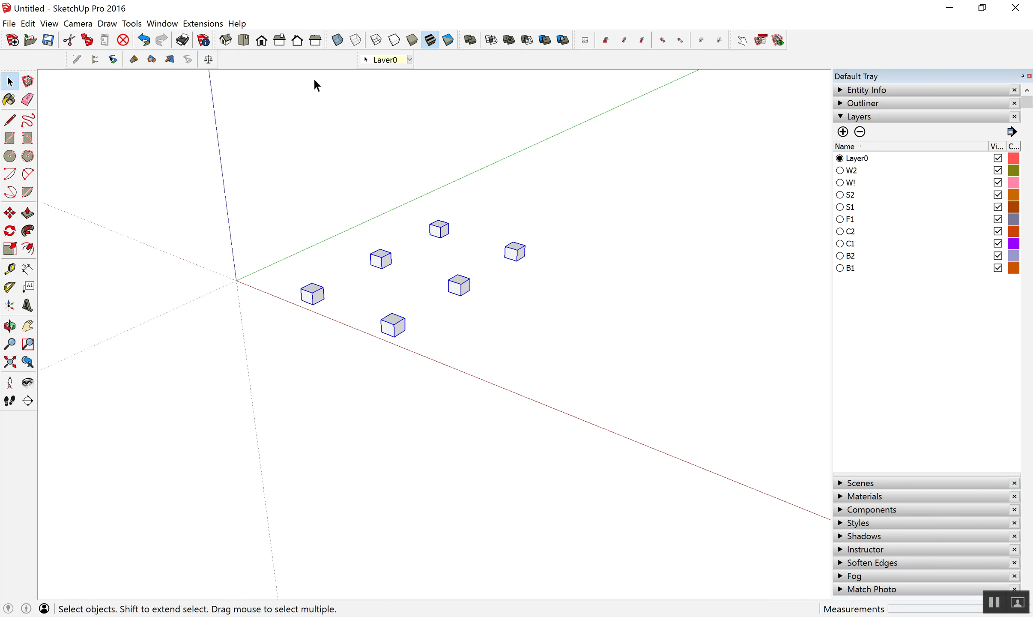
click(340, 165)
drag(185, 163, 631, 464)
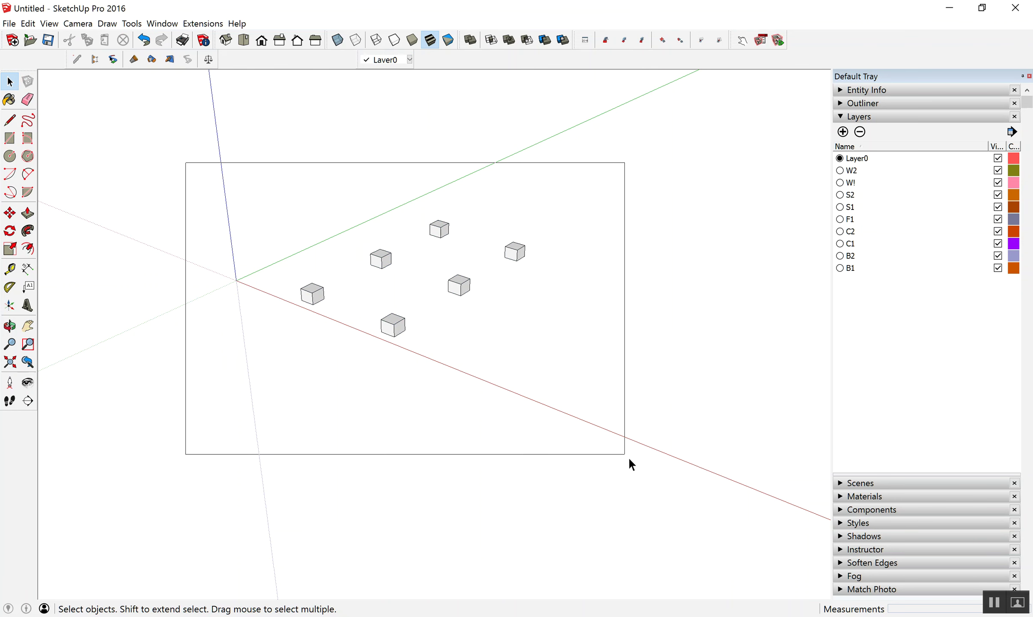
- Select all six F1 footings in Outliner and make F1 the current layer
click(858, 116)
click(863, 104)
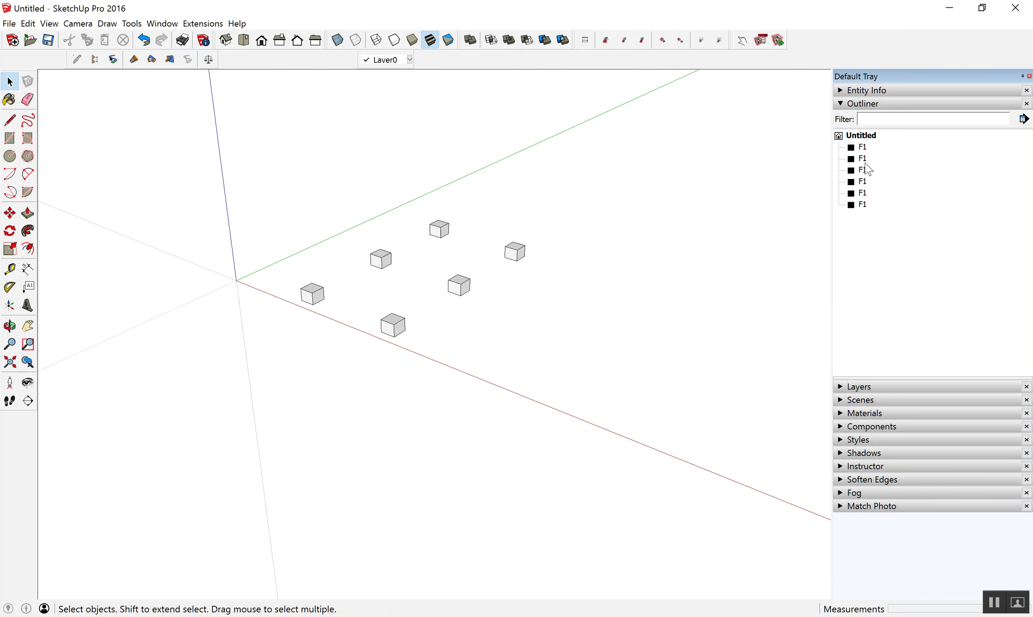
click(863, 147)
shift+click(863, 205)
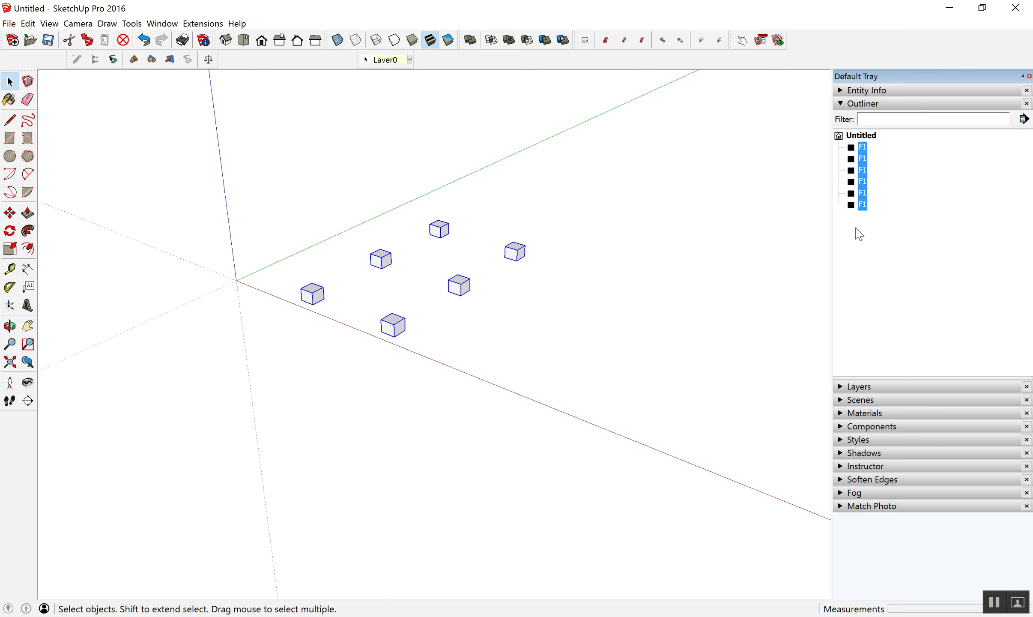
click(409, 60)
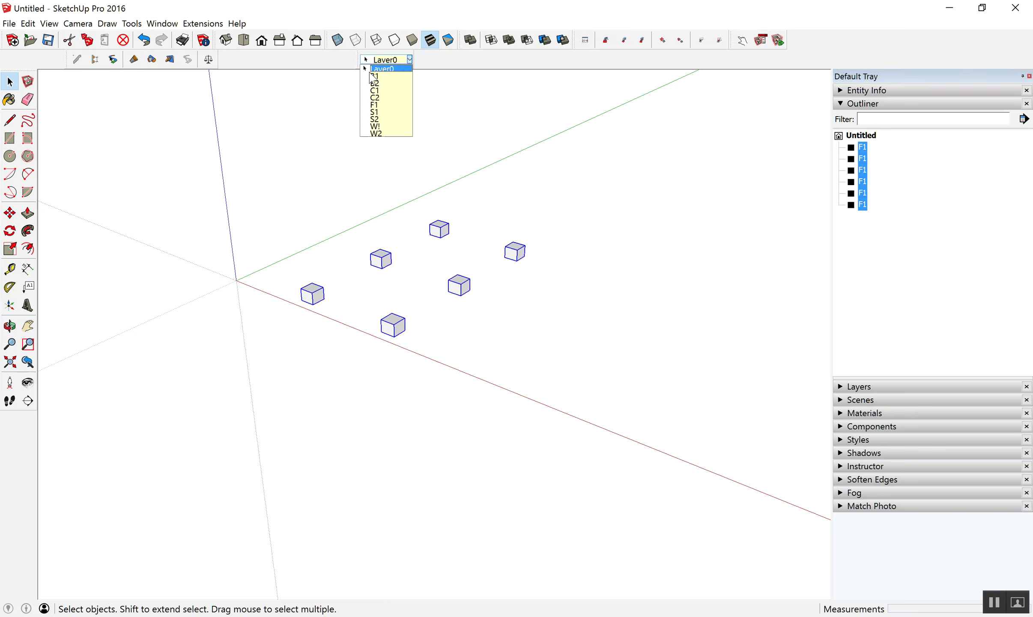
click(384, 105)
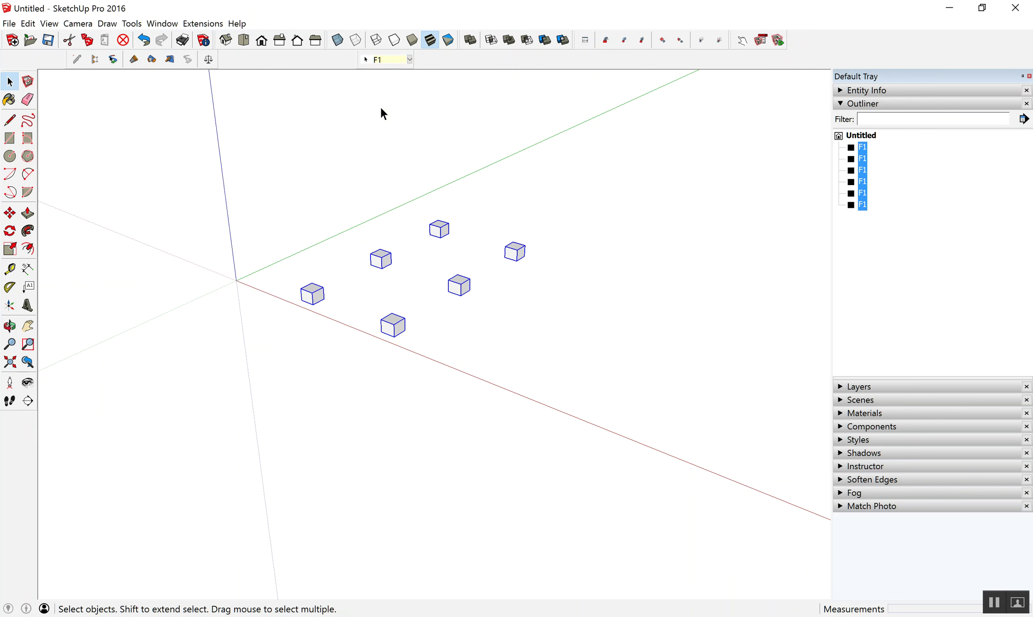
- Assign the selected footings to layer F1 in Entity Info
click(847, 109)
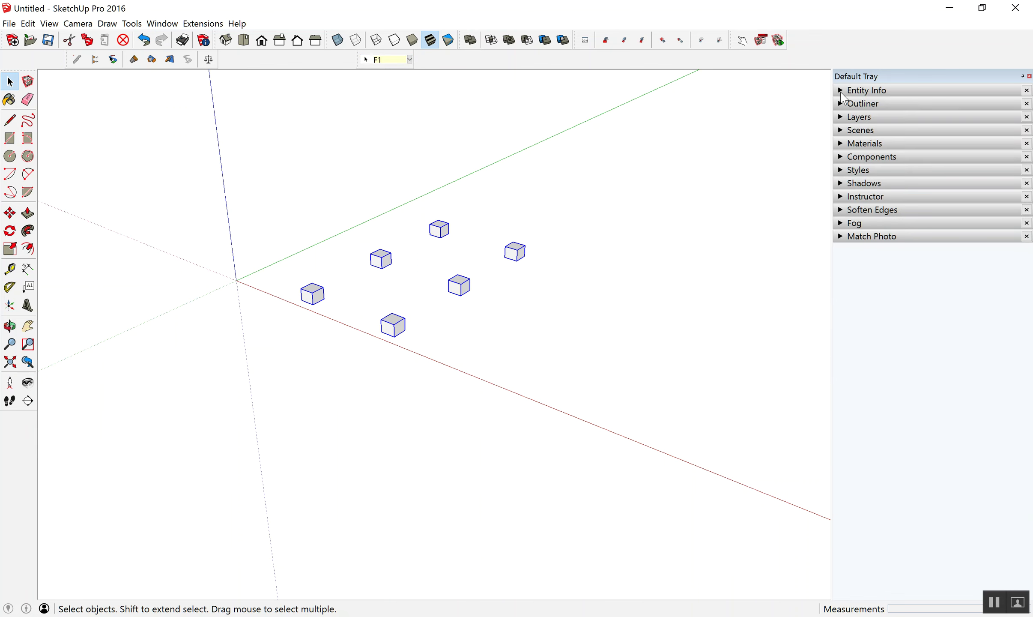
click(841, 92)
click(1019, 125)
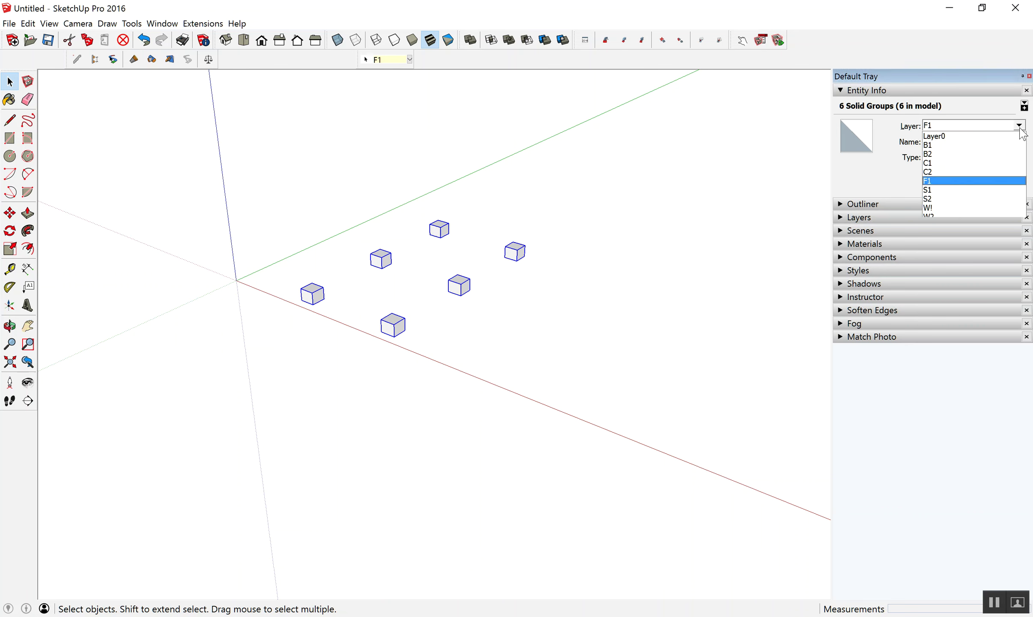
click(939, 182)
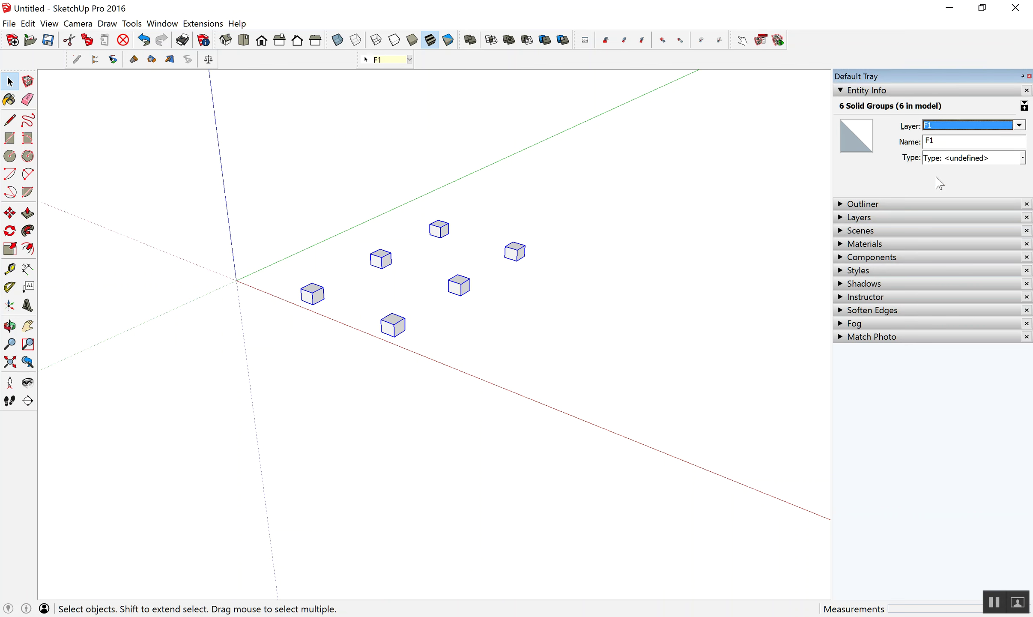
click(842, 92)
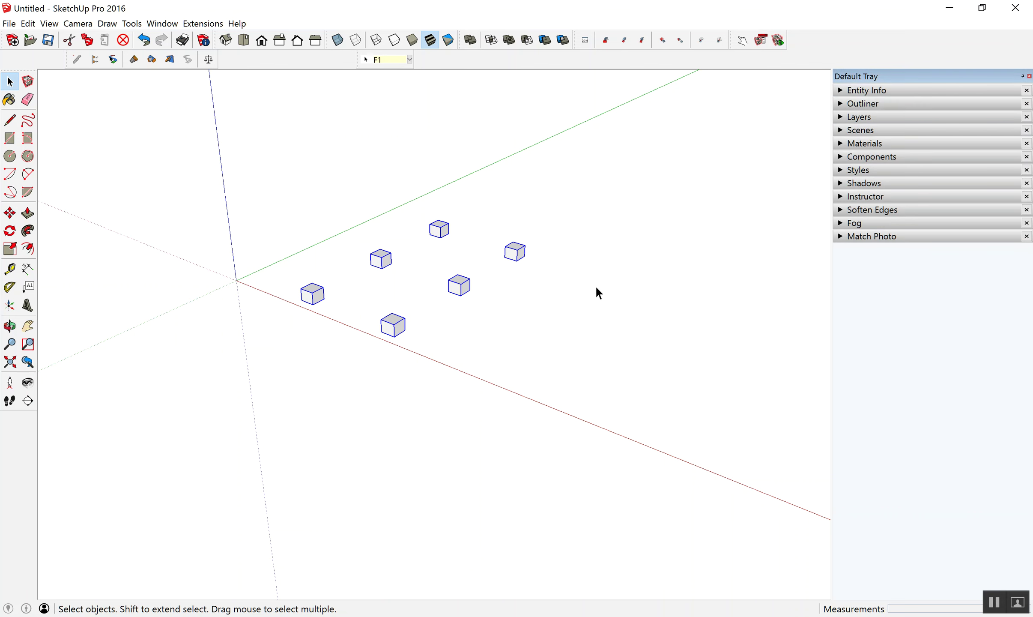
- Switch the Layers panel to Color by layer so the model shows layer colours
click(886, 119)
click(1011, 131)
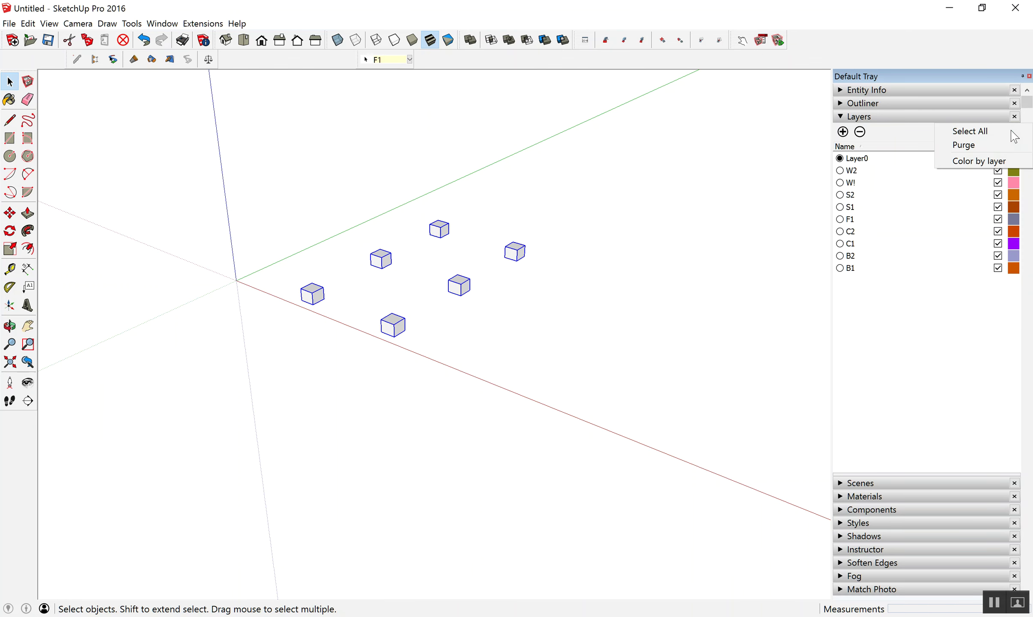
click(972, 162)
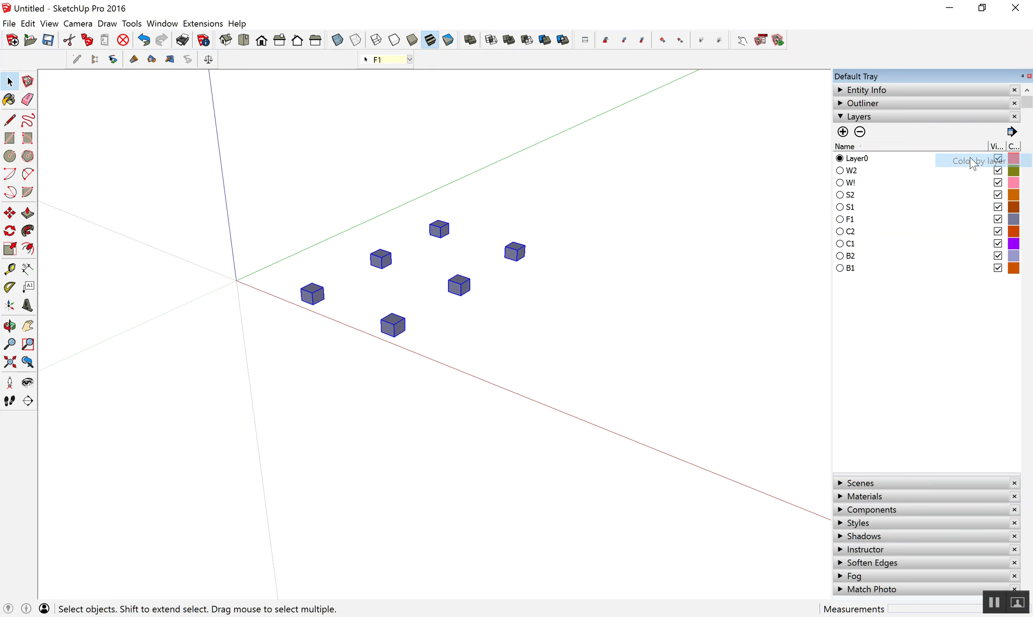
mouse_move(542, 315)
middle_down()
mouse_move(421, 360)
mouse_move(427, 314)
mouse_move(408, 320)
mouse_move(539, 261)
mouse_move(454, 311)
middle_up()
scroll(540, 260, down, 3)
scroll(541, 261, down, 2)
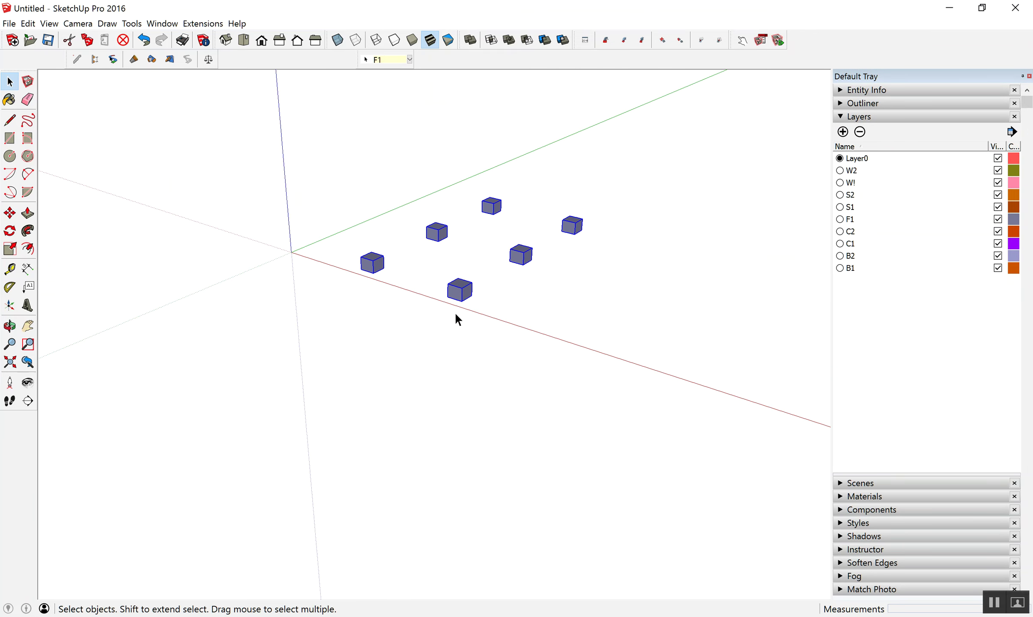
- Copy the six F1 footings straight up with Move and Ctrl, one copy atop each
click(483, 322)
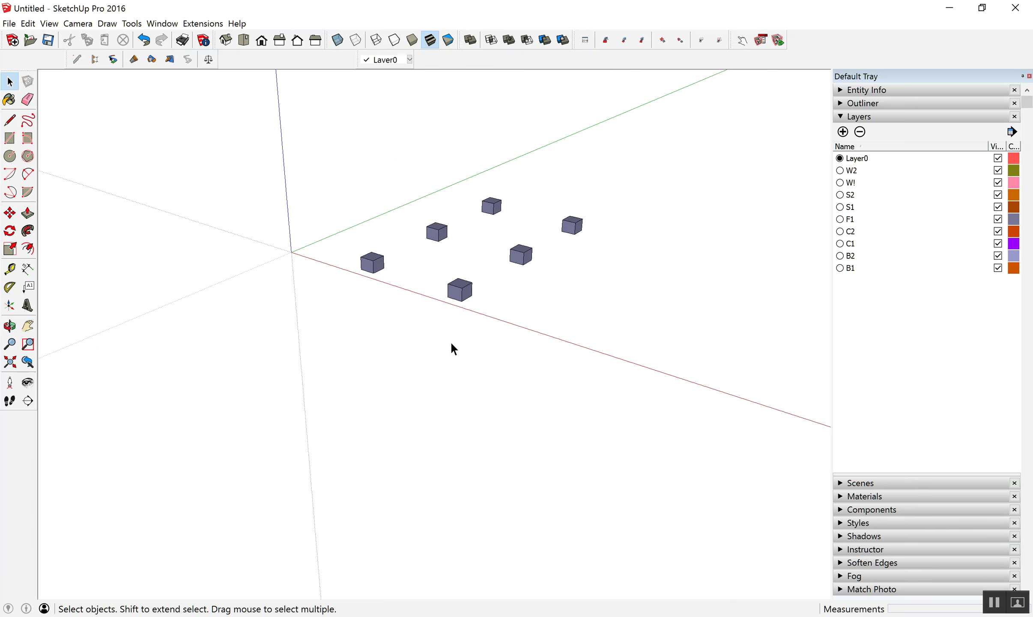
click(864, 117)
click(864, 147)
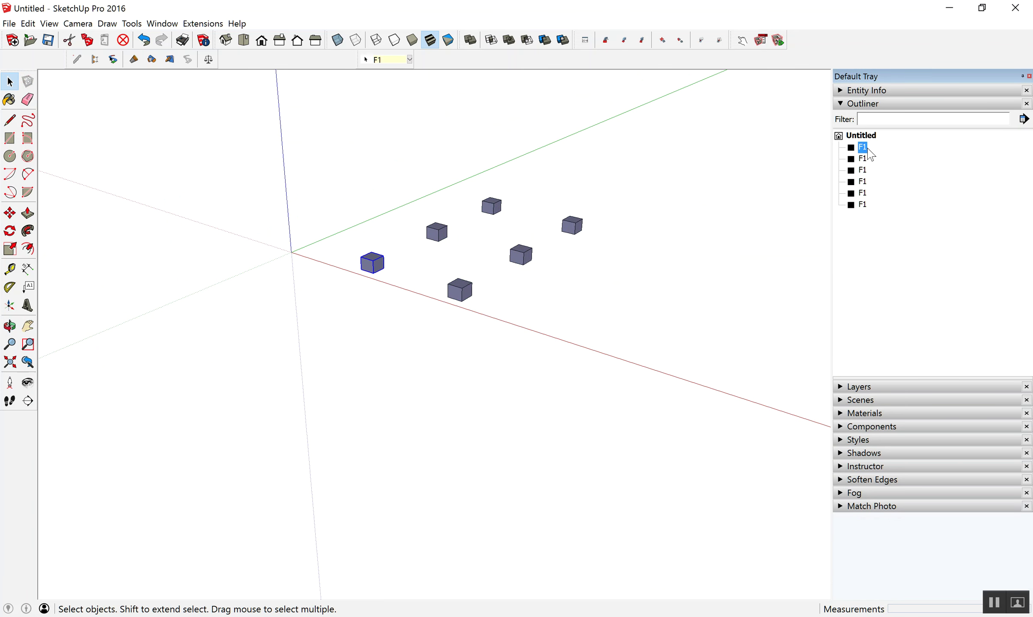
shift+click(863, 205)
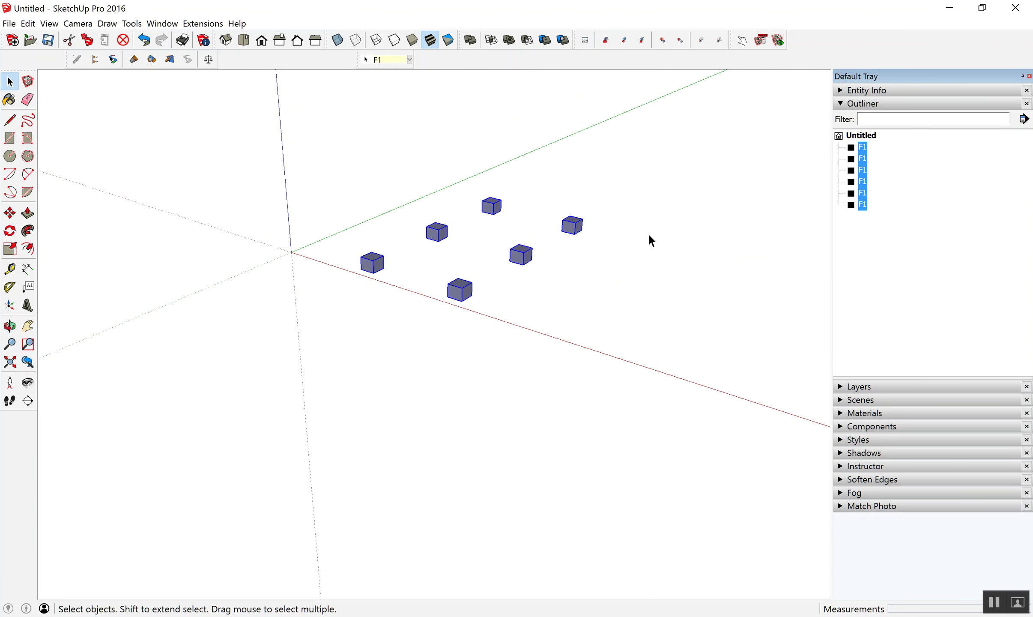
scroll(492, 302, up, 3)
scroll(496, 302, up, 2)
scroll(486, 302, up, 3)
key(m)
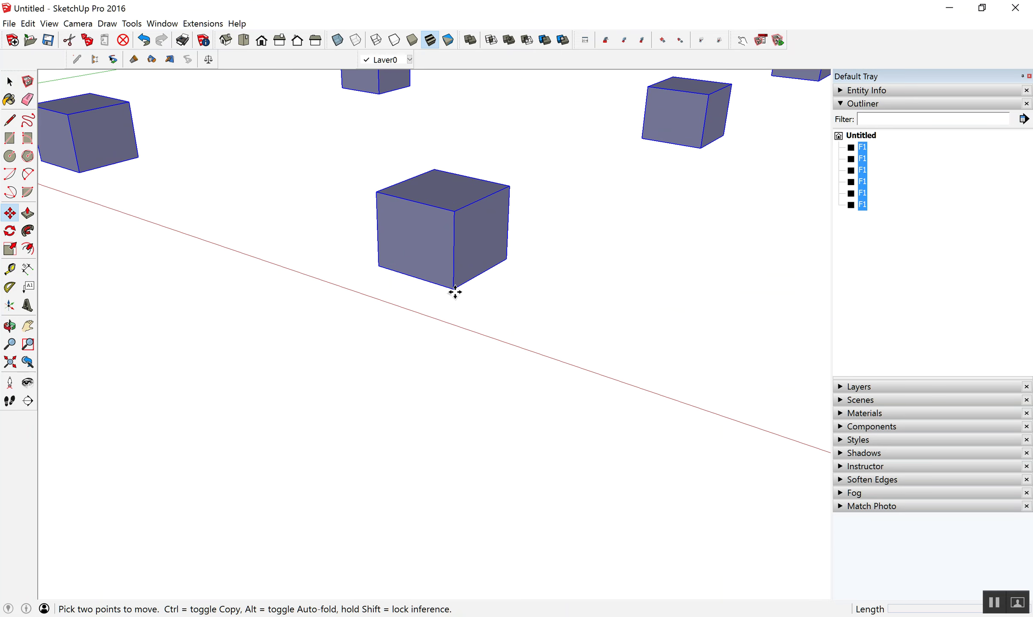
scroll(455, 289, down, 1)
click(454, 286)
key(ctrl)
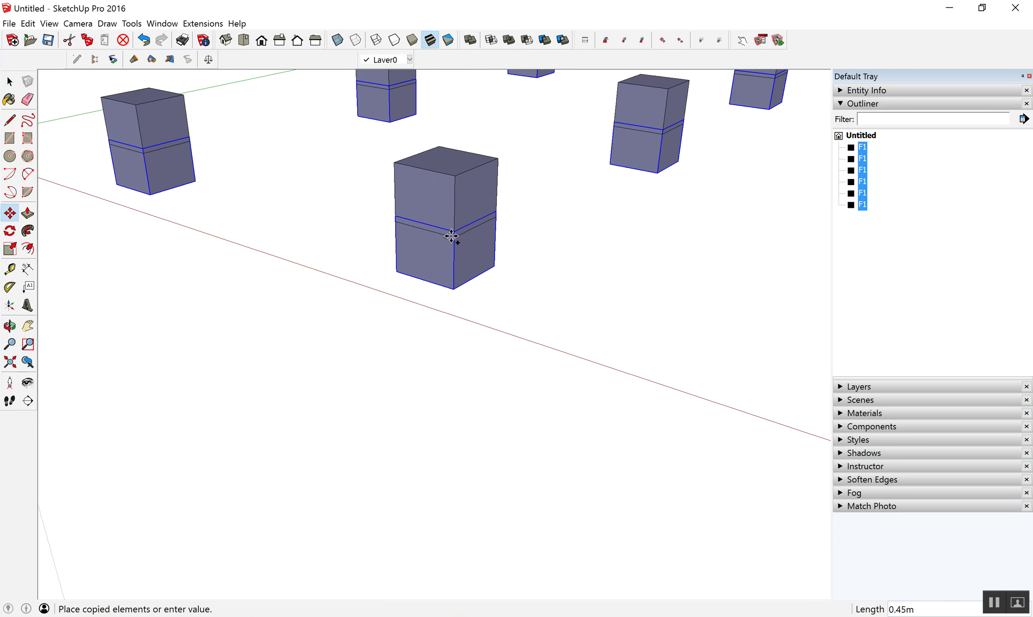
click(452, 231)
scroll(434, 329, down, 4)
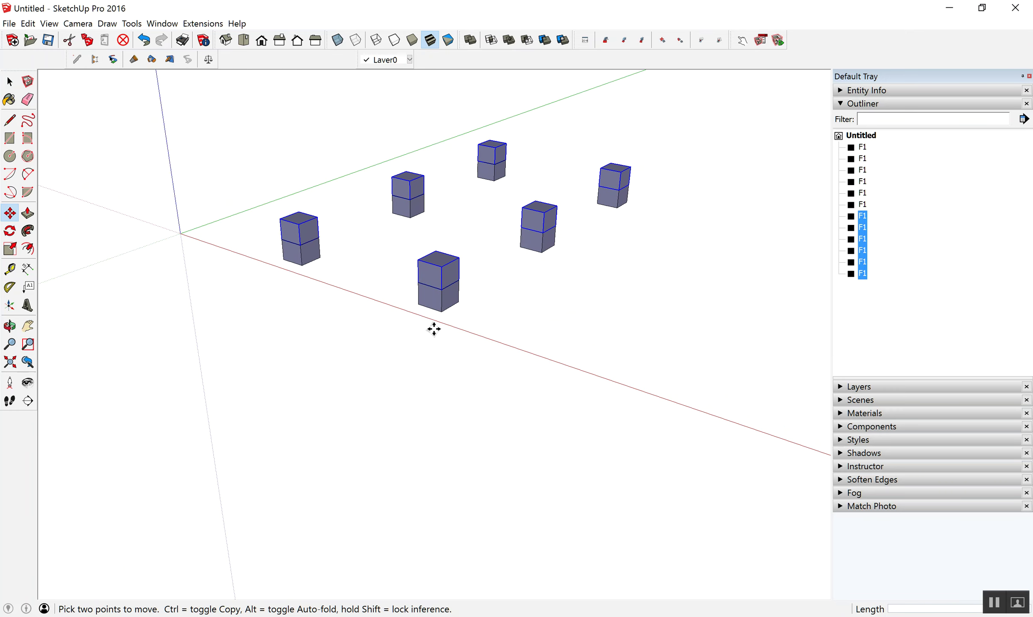
click(849, 104)
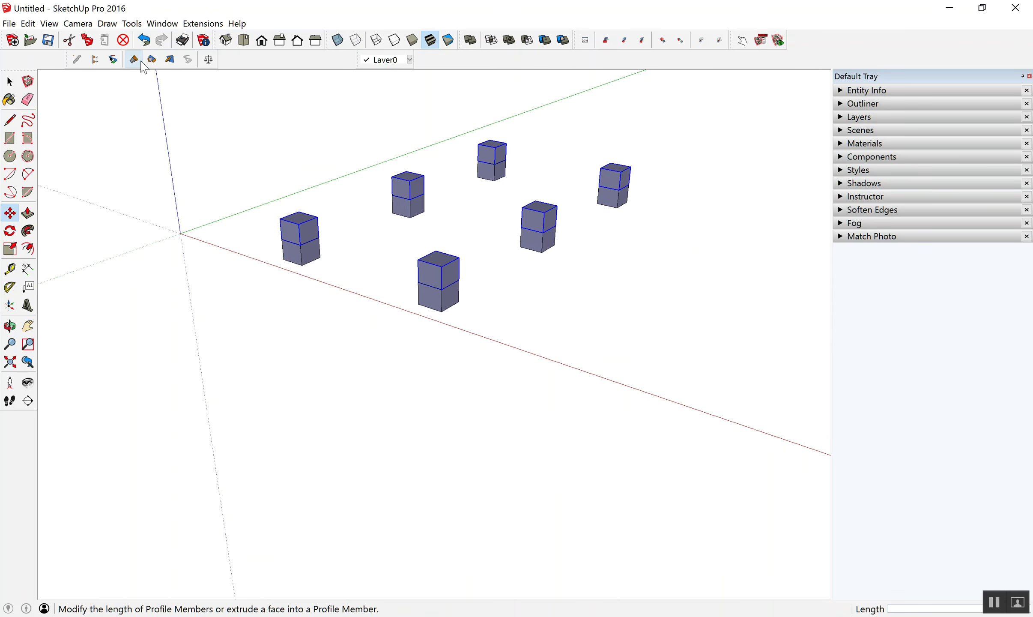
- Define Profile Builder profile C1 with width 0.2 and apply it to all six upper blocks
click(78, 61)
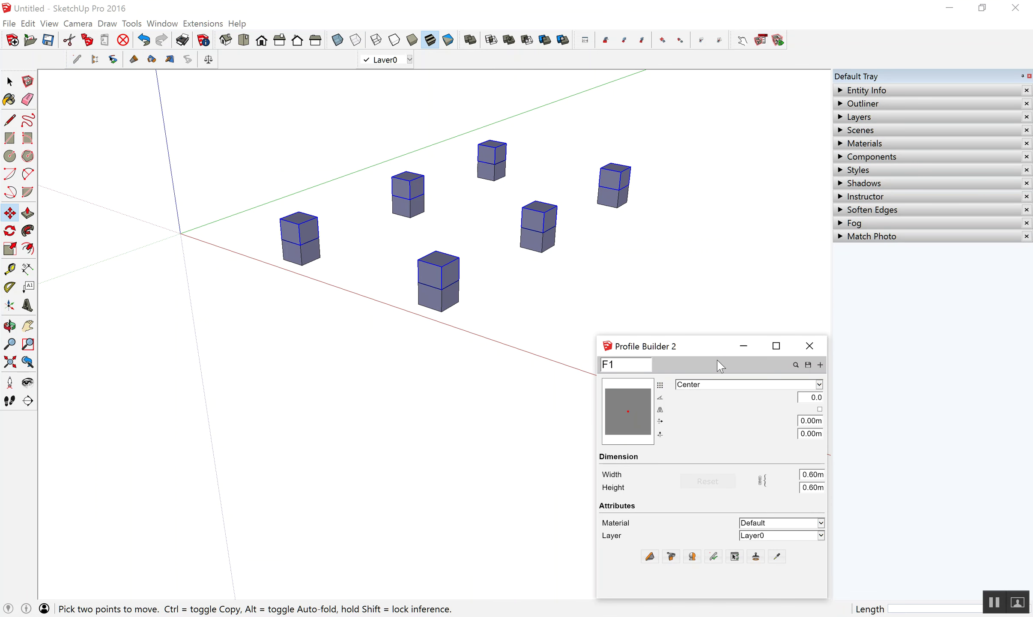
text(C)
double_click(819, 478)
key(BackSpace)
text(.2)
click(712, 556)
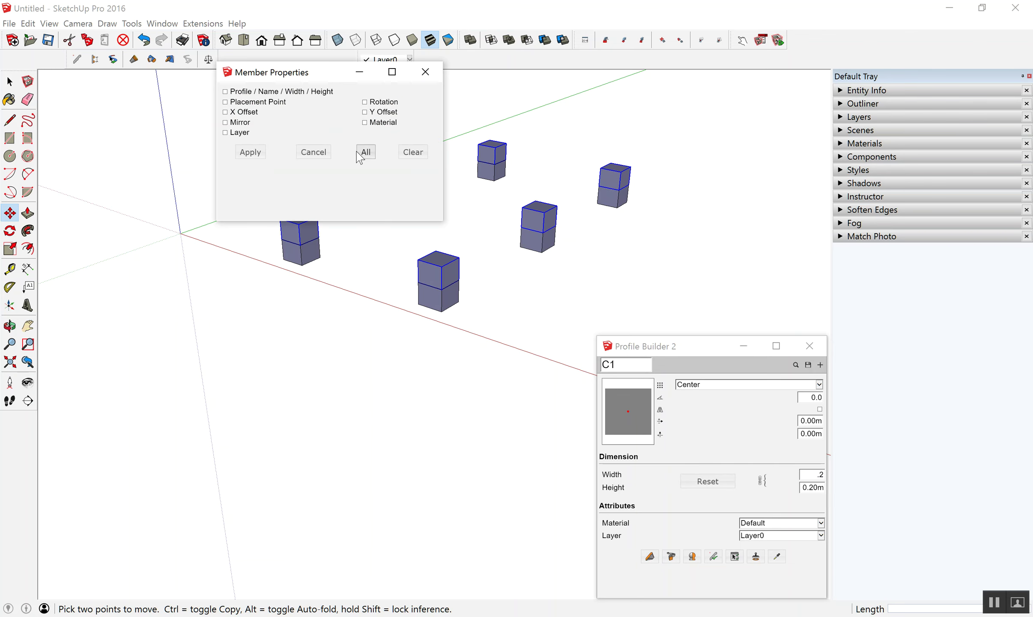
click(252, 156)
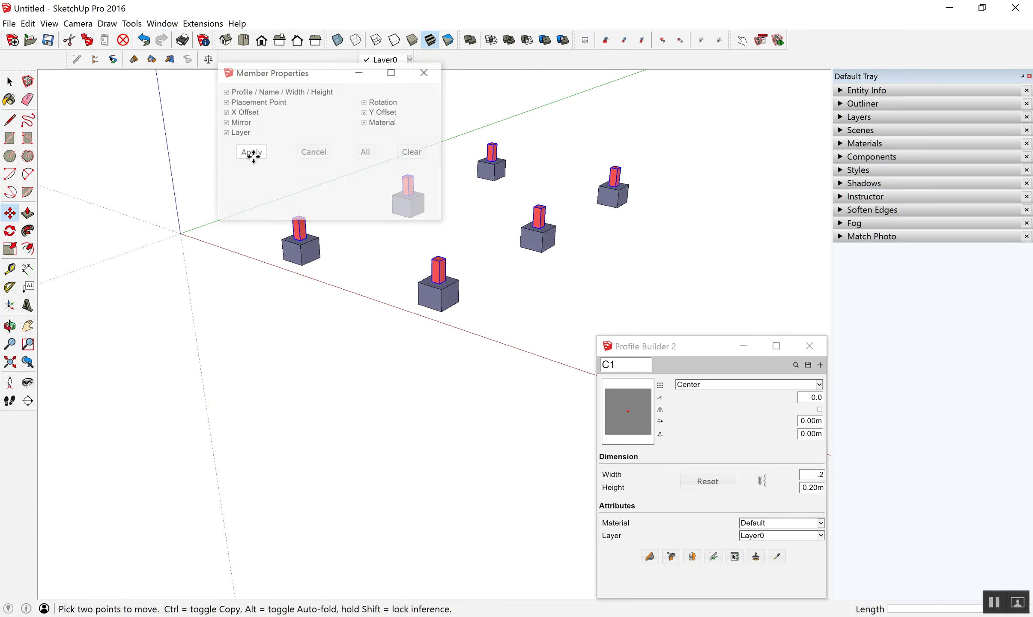
- Extend the C1 members upward into tall columns, then close Profile Builder
scroll(496, 179, up, 1)
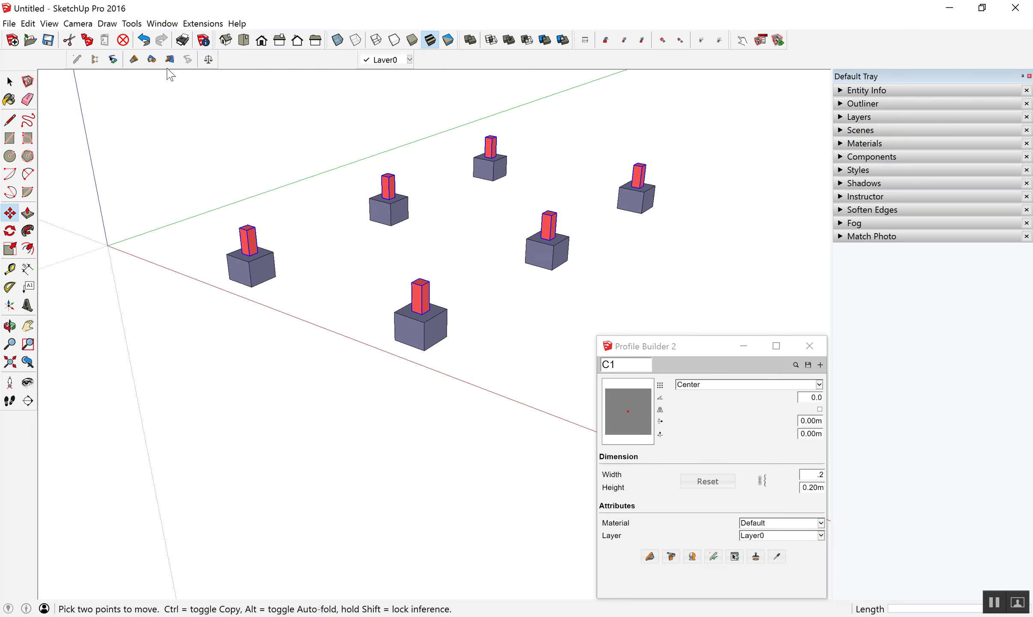
click(133, 59)
click(257, 235)
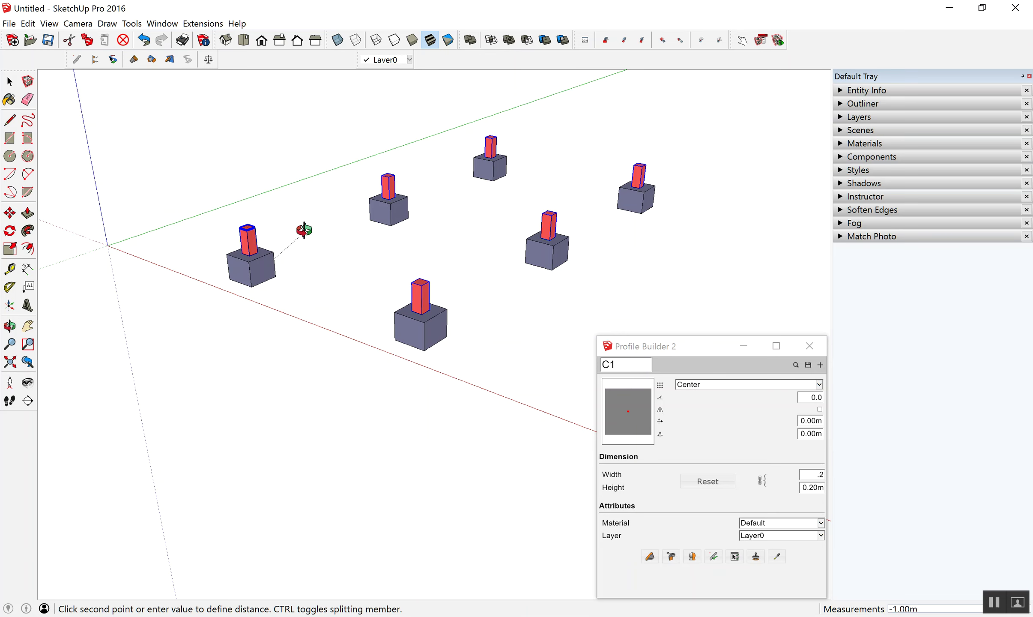
middle_drag(302, 228, 290, 134)
click(281, 143)
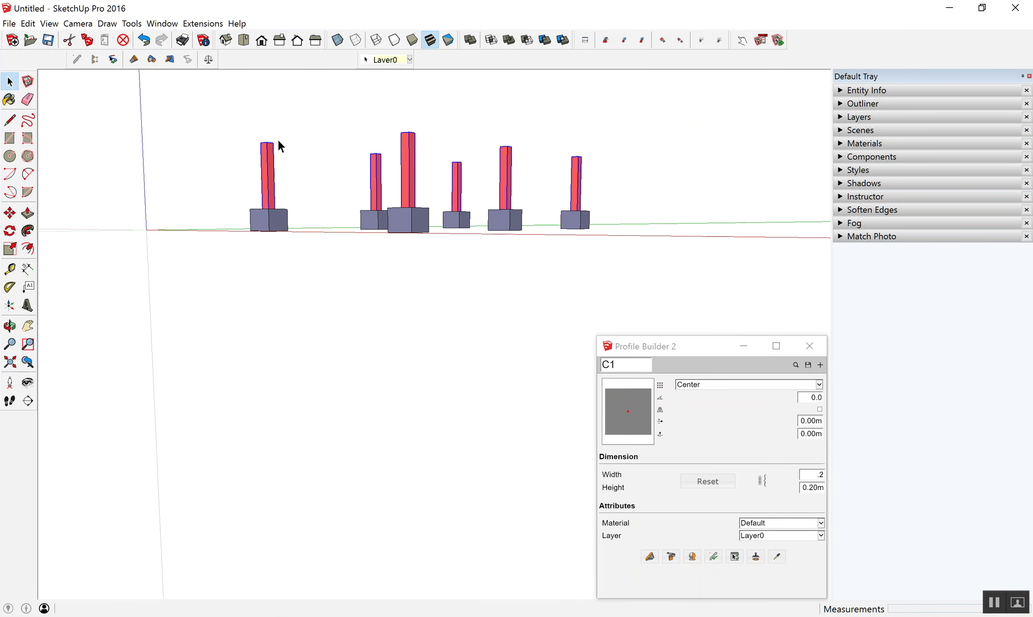
middle_drag(272, 212, 728, 203)
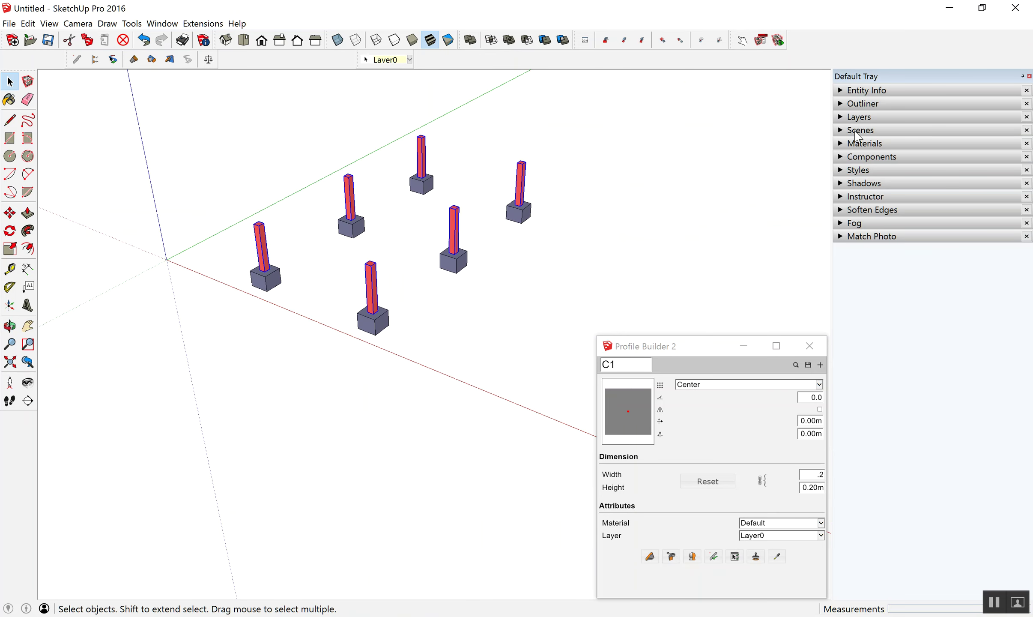
click(809, 345)
- Select the six C1 entries in Outliner and make them a component named RC COLUMN
click(865, 106)
click(890, 277)
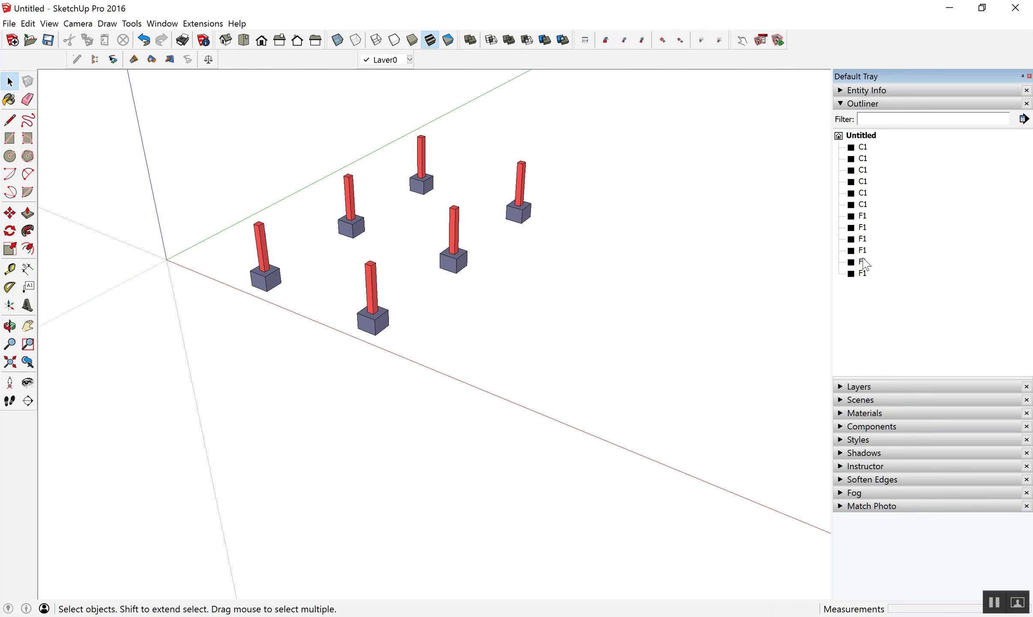
click(863, 148)
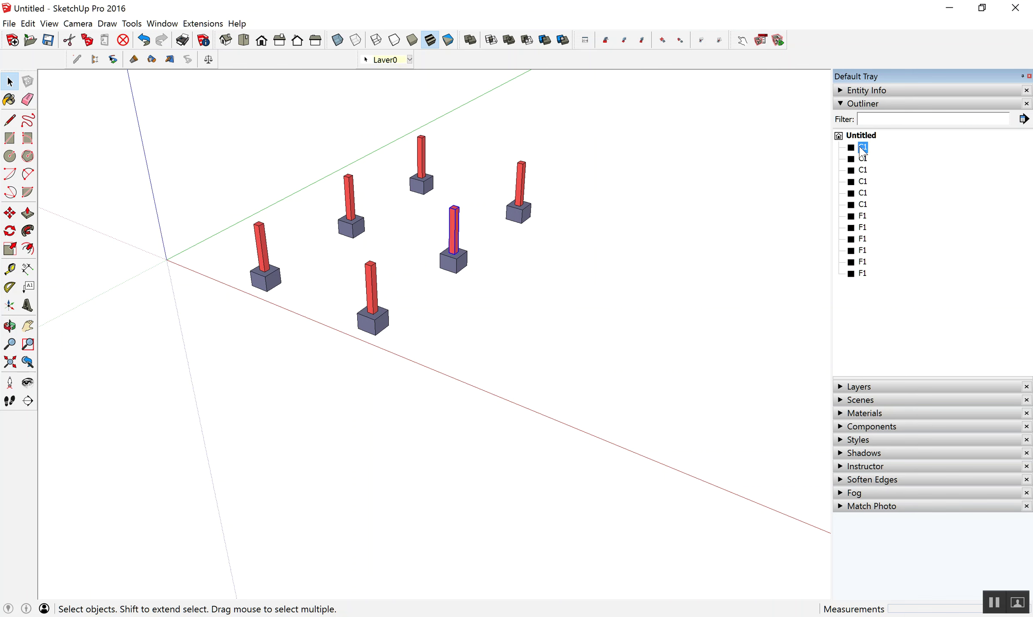
shift+click(862, 205)
mouse_move(496, 265)
middle_down()
mouse_move(417, 150)
mouse_move(457, 226)
middle_up()
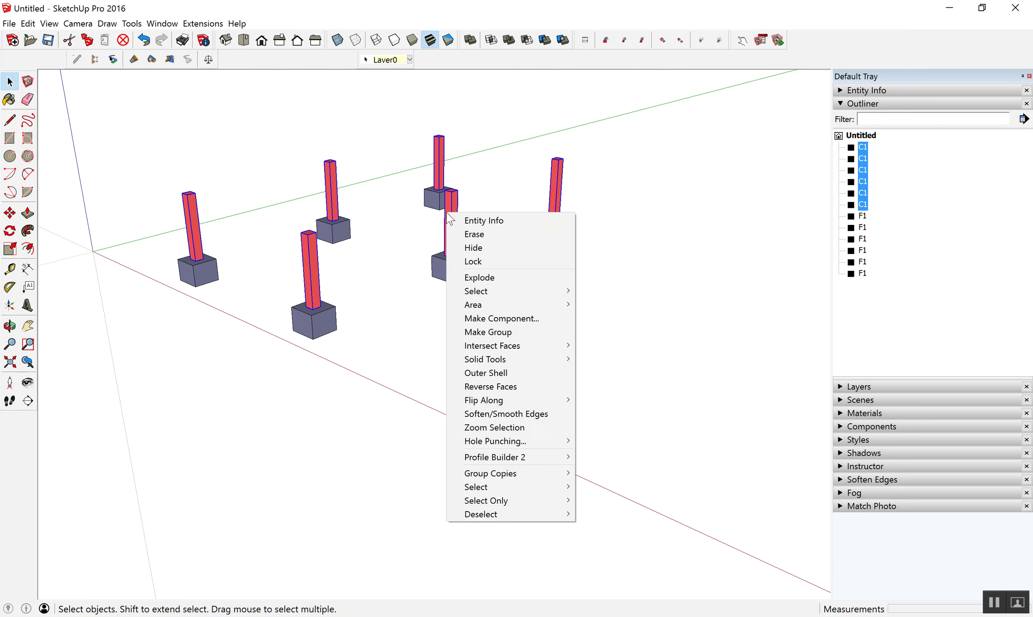
click(510, 318)
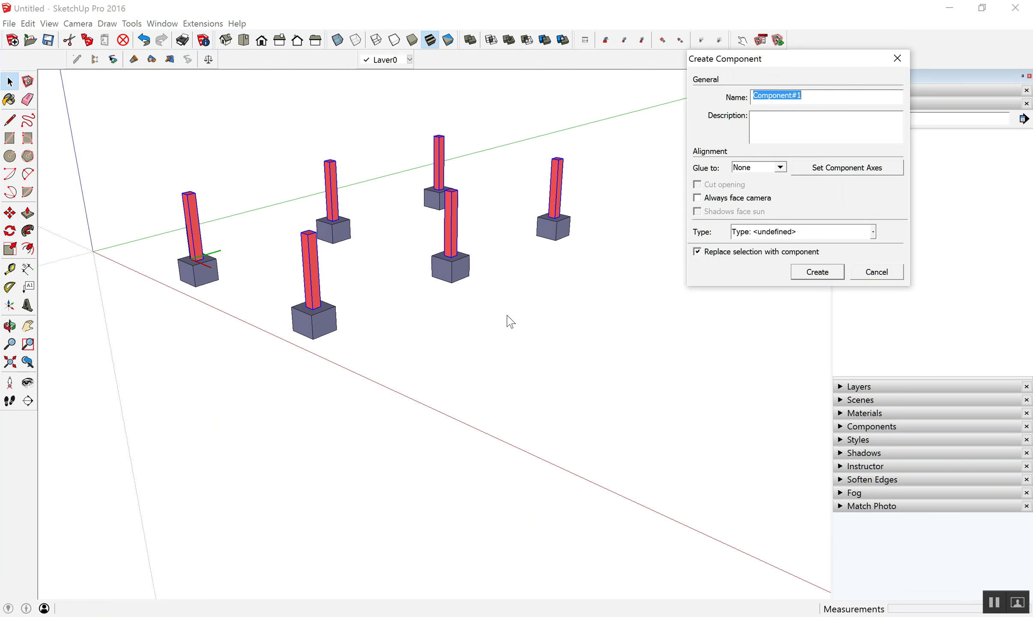
text(RC COLUMN)
key(Return)
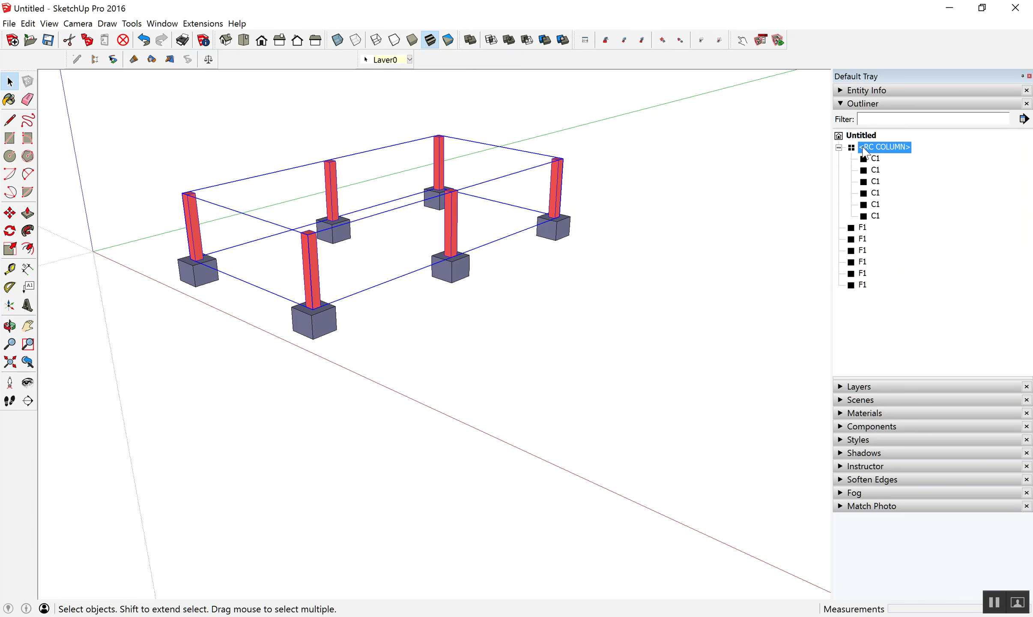
click(863, 227)
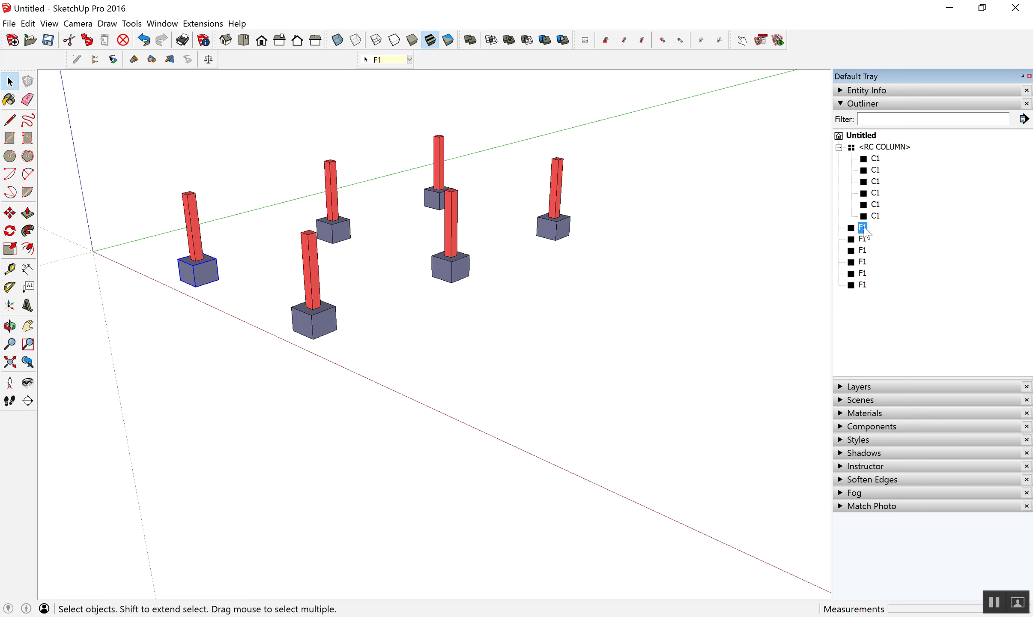
- Make the six F1 footings into a component named RC FOOTING
click(871, 293)
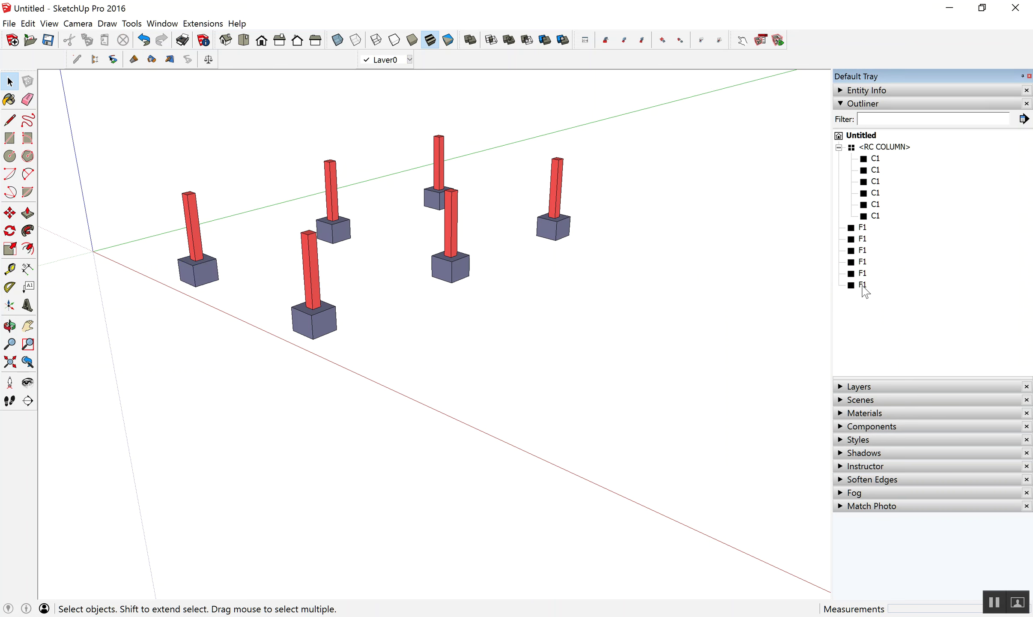
click(862, 228)
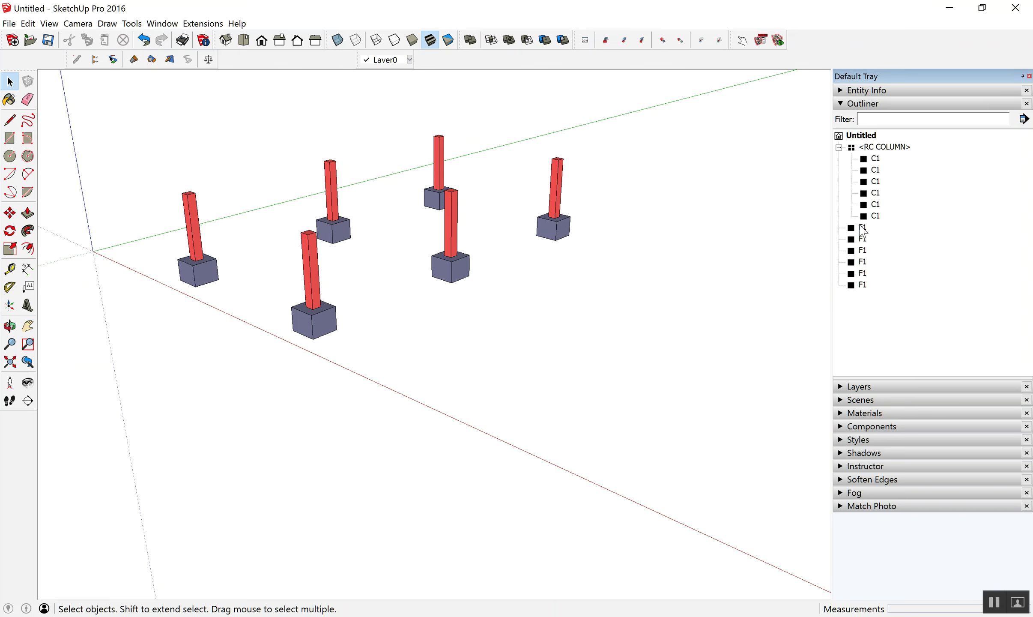
shift+click(863, 285)
key(g)
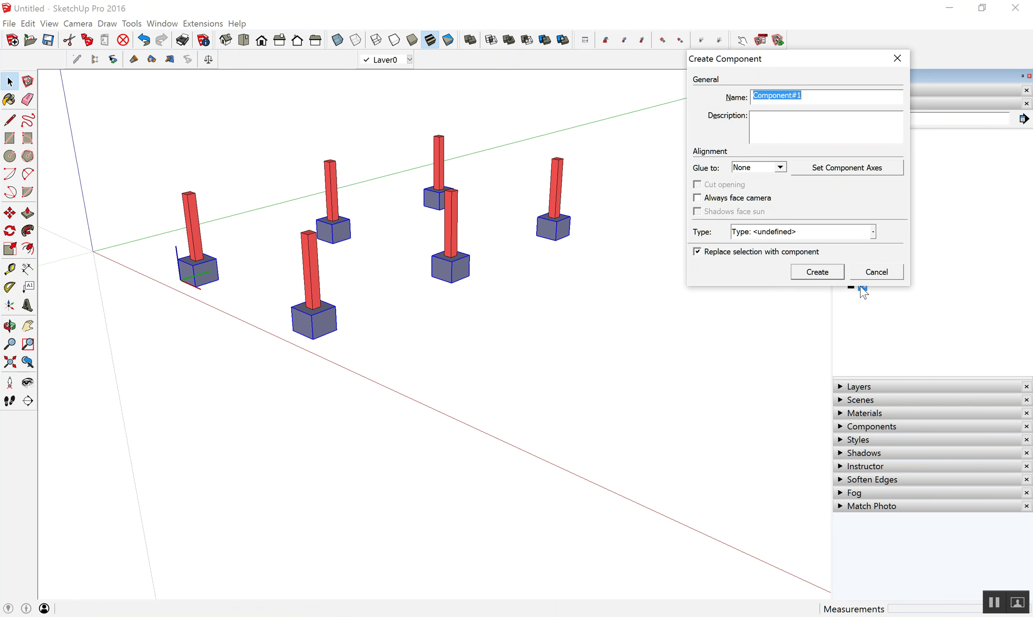
text(R)
key(Return)
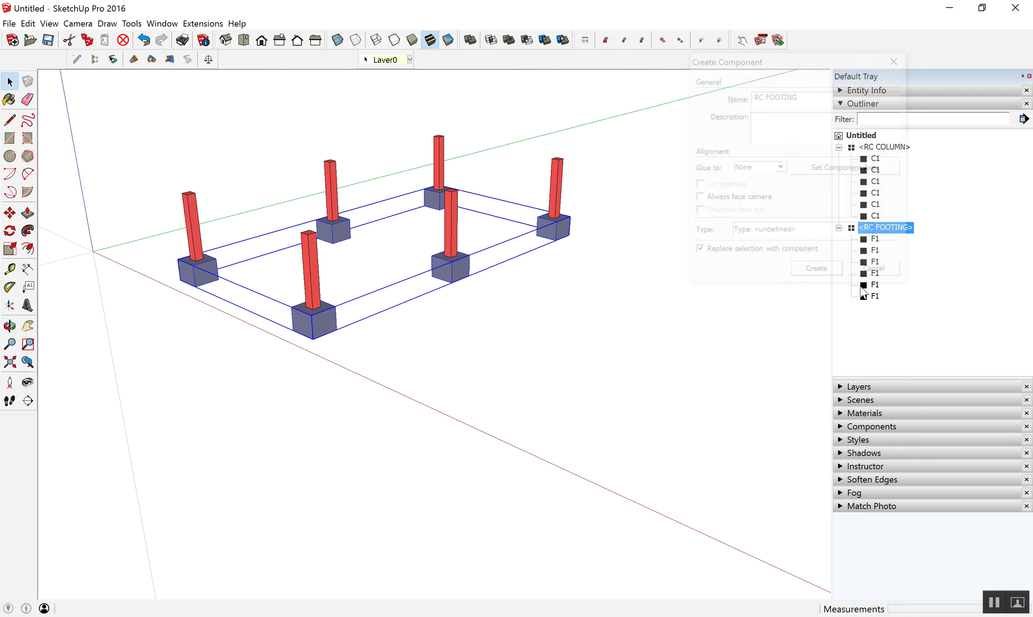
- Check both components, then expand RC COLUMN in Outliner to show its C1 entries
click(561, 177)
click(562, 233)
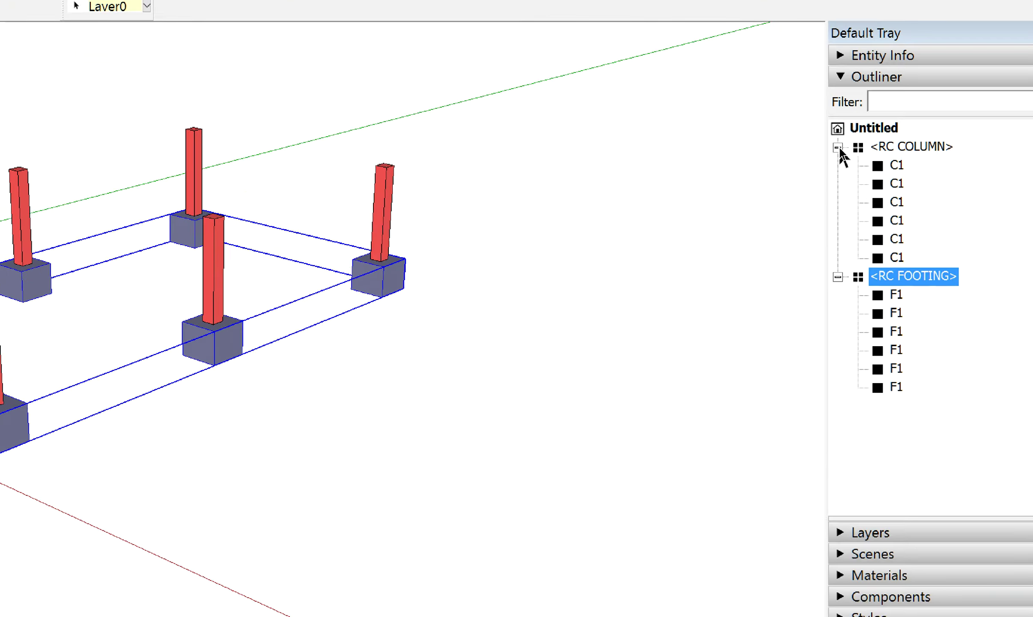
click(839, 147)
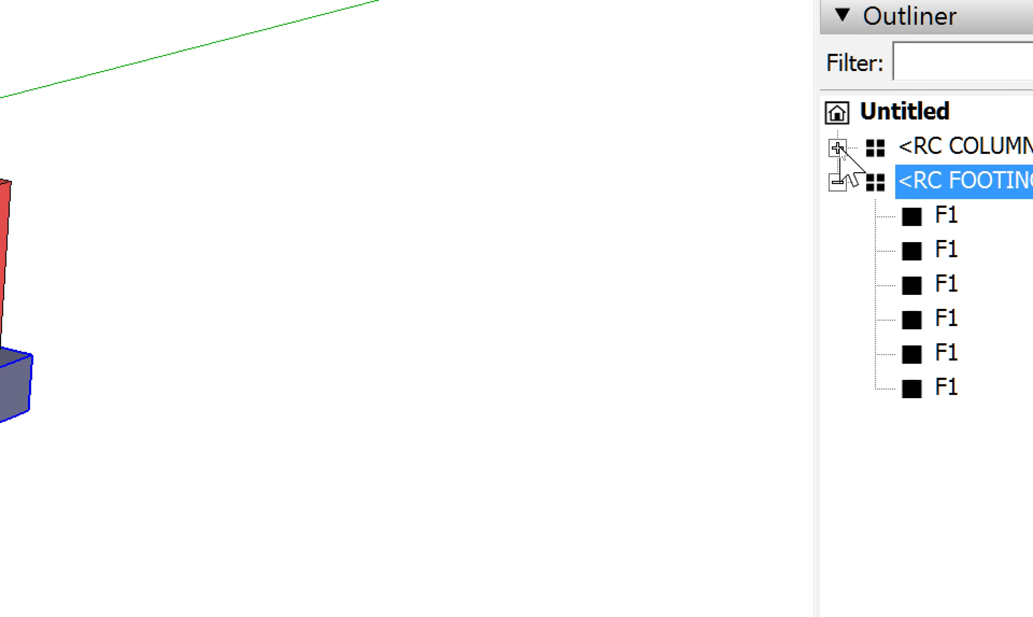
click(837, 182)
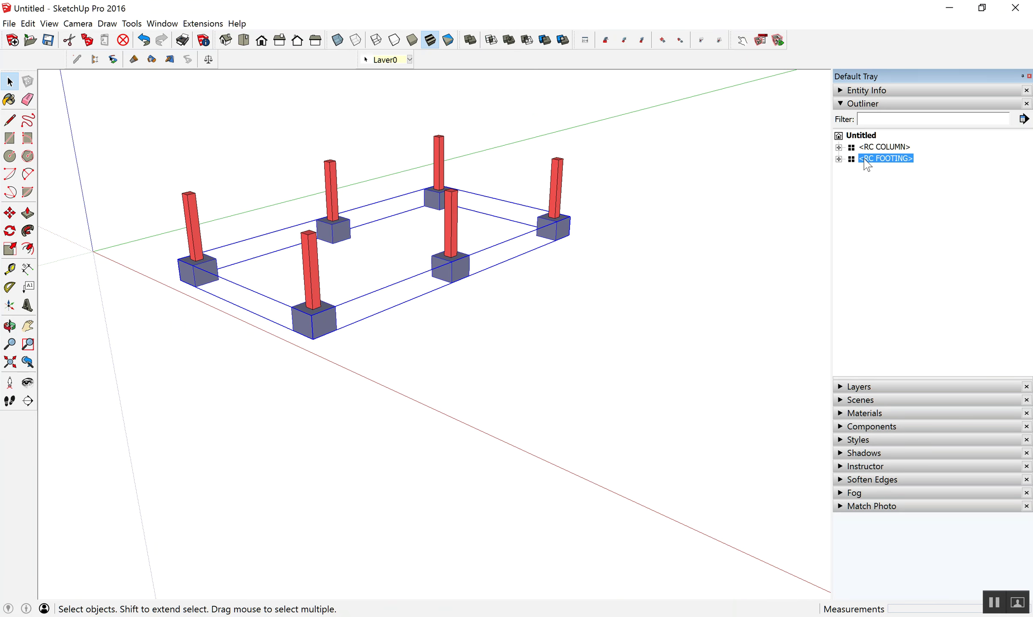
click(838, 147)
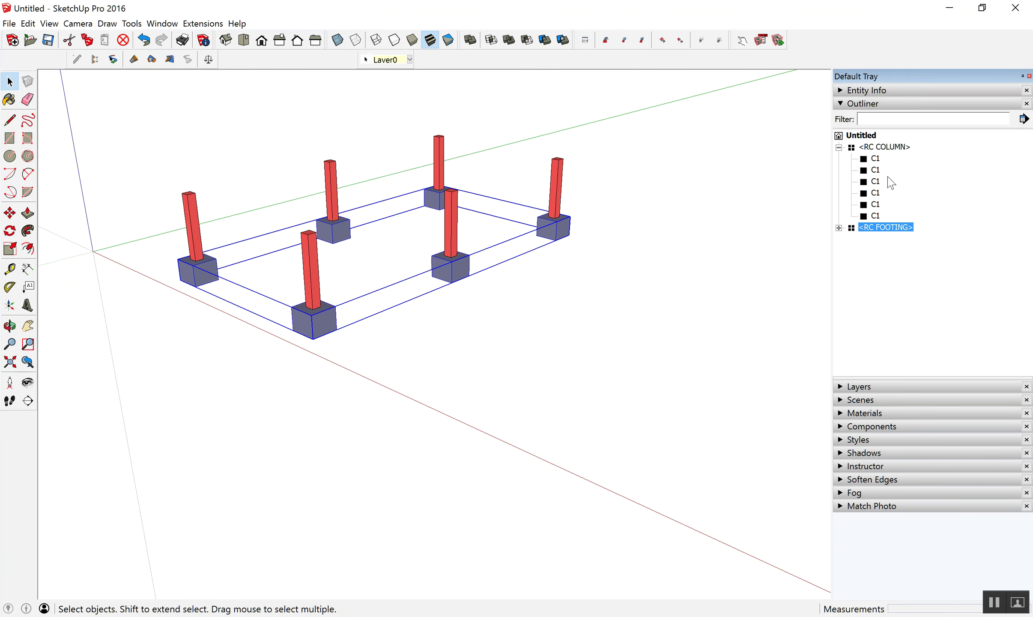
- Collapse RC COLUMN in Outliner and orbit to view the columns from the front
click(839, 147)
mouse_move(495, 270)
middle_down()
mouse_move(496, 226)
mouse_move(481, 264)
middle_up()
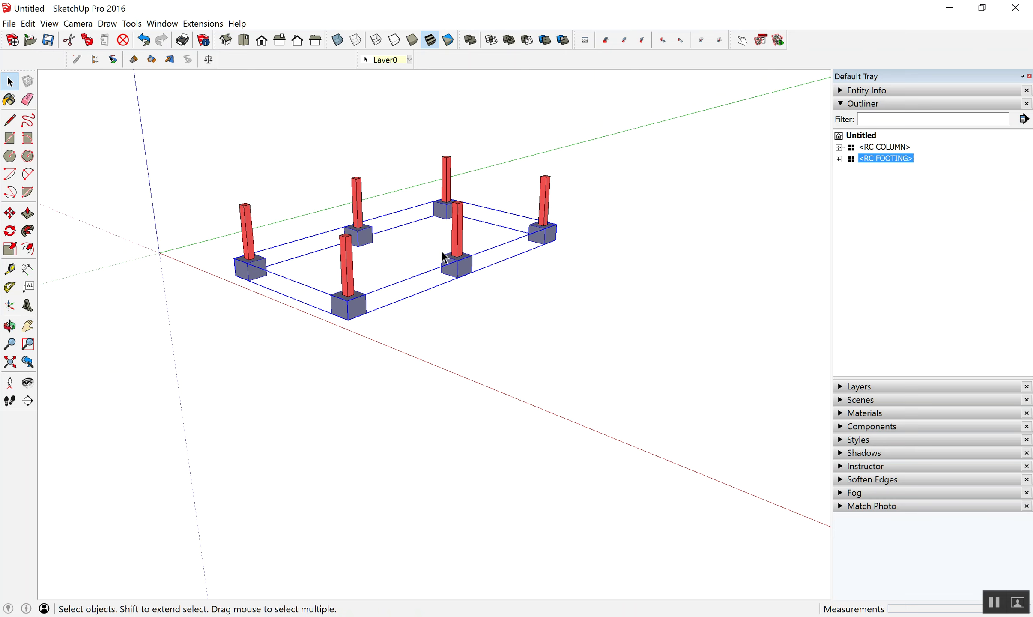
mouse_move(462, 221)
middle_down()
mouse_move(527, 280)
mouse_move(397, 291)
mouse_move(446, 288)
middle_up()
scroll(386, 231, up, 3)
scroll(308, 202, up, 3)
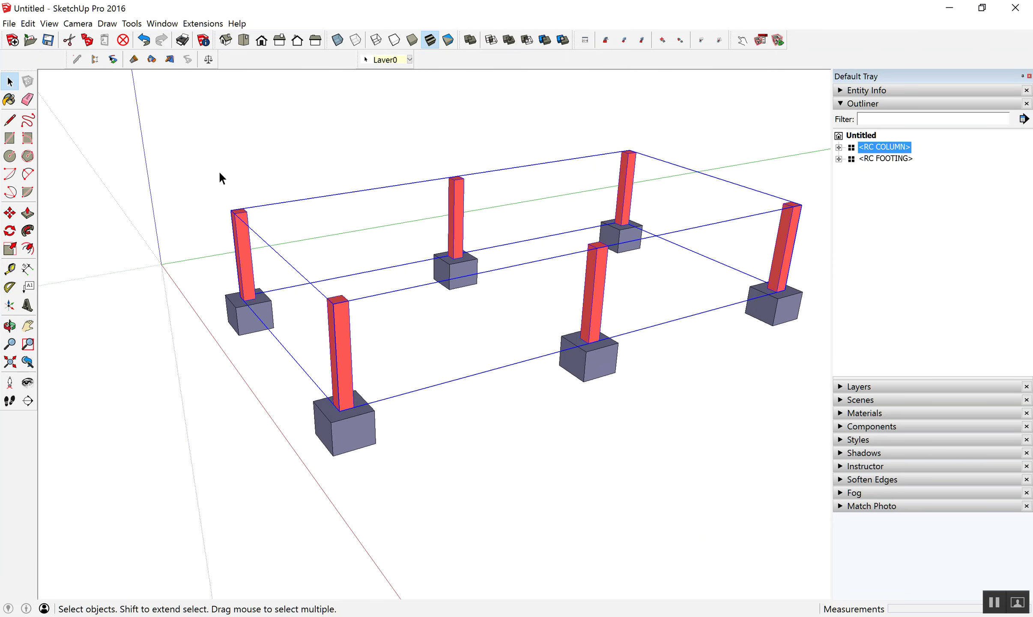
- Rename the Profile Builder profile to B1, Top-Middle aligned, with unlinked height 0.6
click(77, 60)
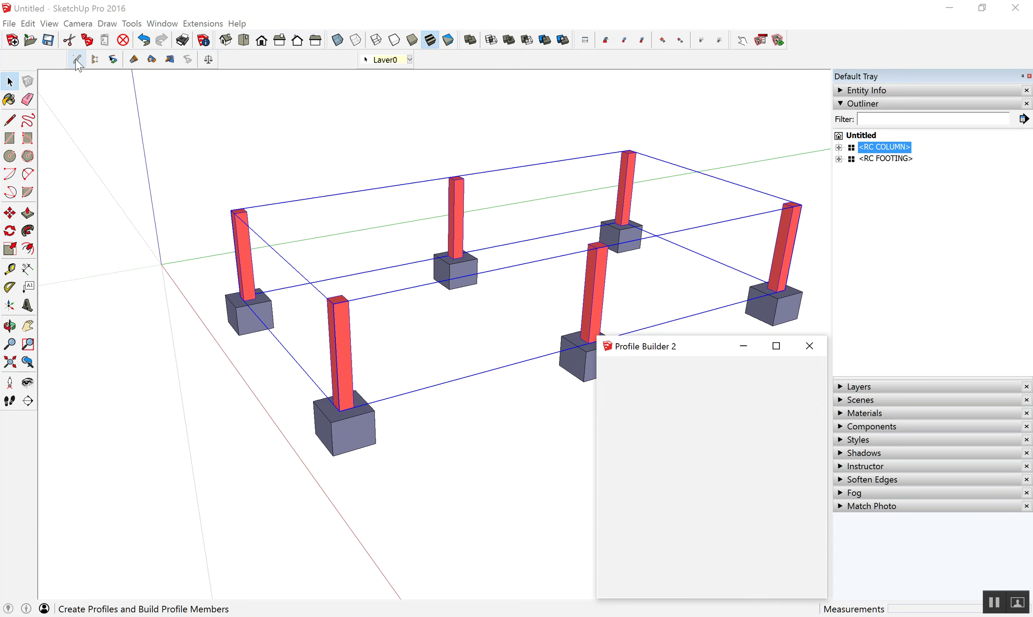
drag(708, 348, 700, 253)
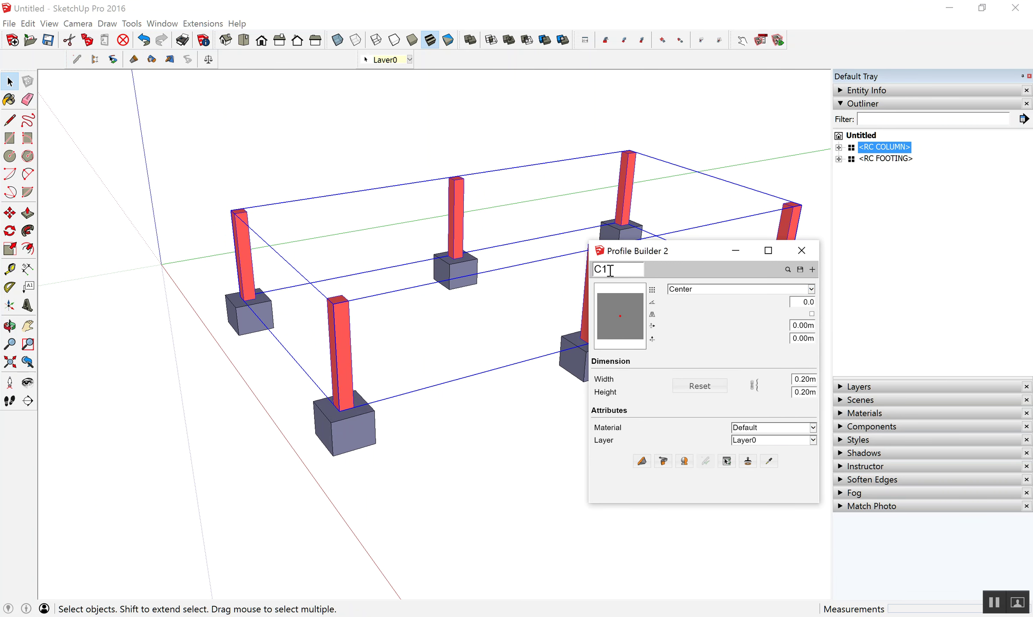
text(B)
click(813, 289)
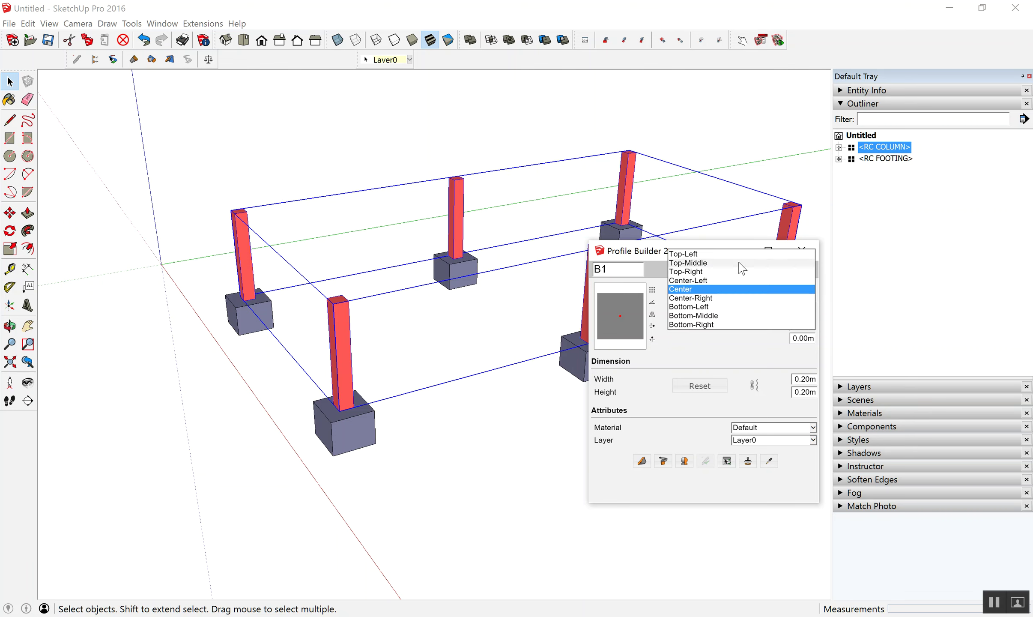
click(730, 263)
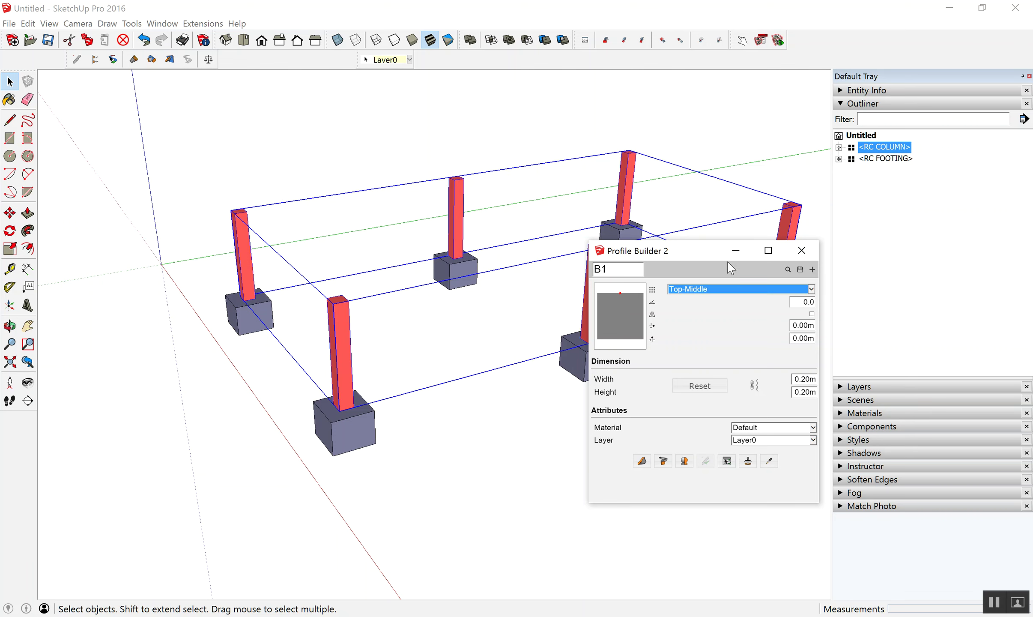
click(755, 385)
double_click(805, 392)
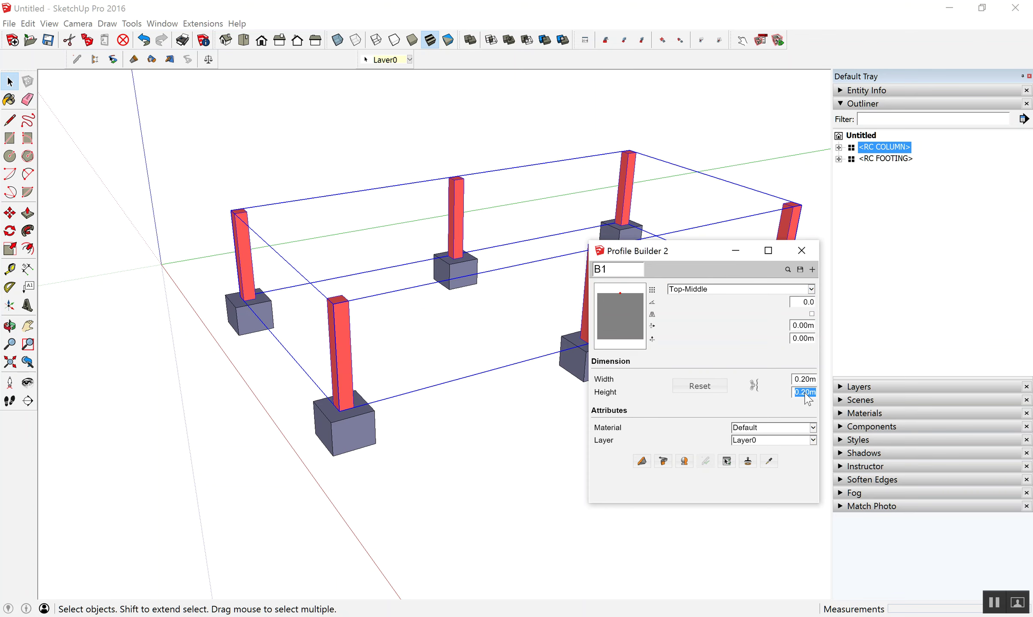
text(.6)
click(641, 460)
- Draw the first two B1 beams between adjacent column tops
middle_drag(586, 393, 236, 338)
scroll(244, 341, down, 2)
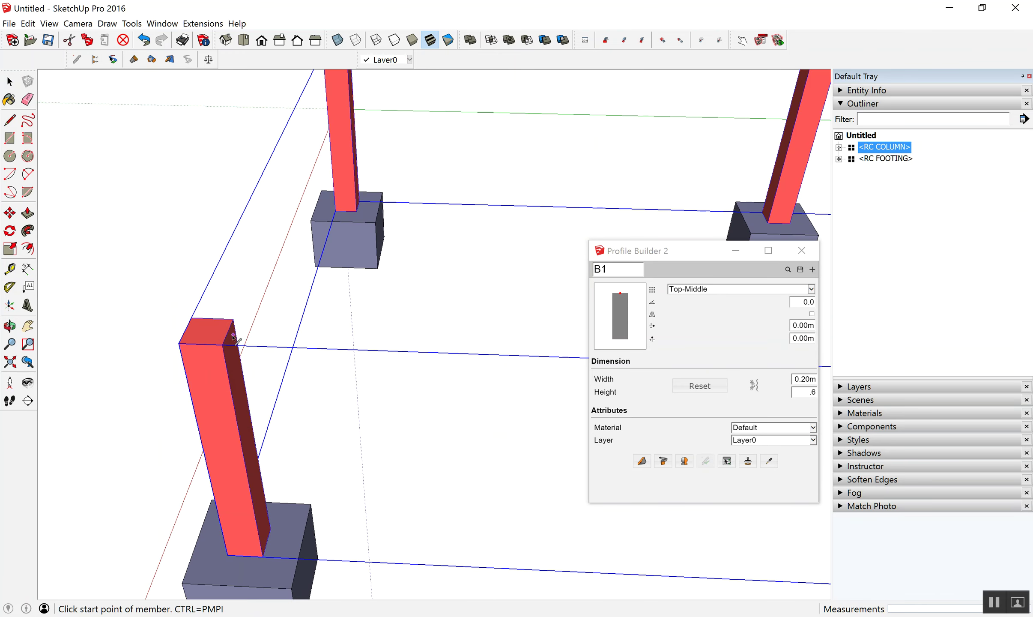
click(234, 338)
scroll(234, 338, down, 3)
scroll(407, 355, up, 3)
scroll(432, 343, up, 3)
click(448, 326)
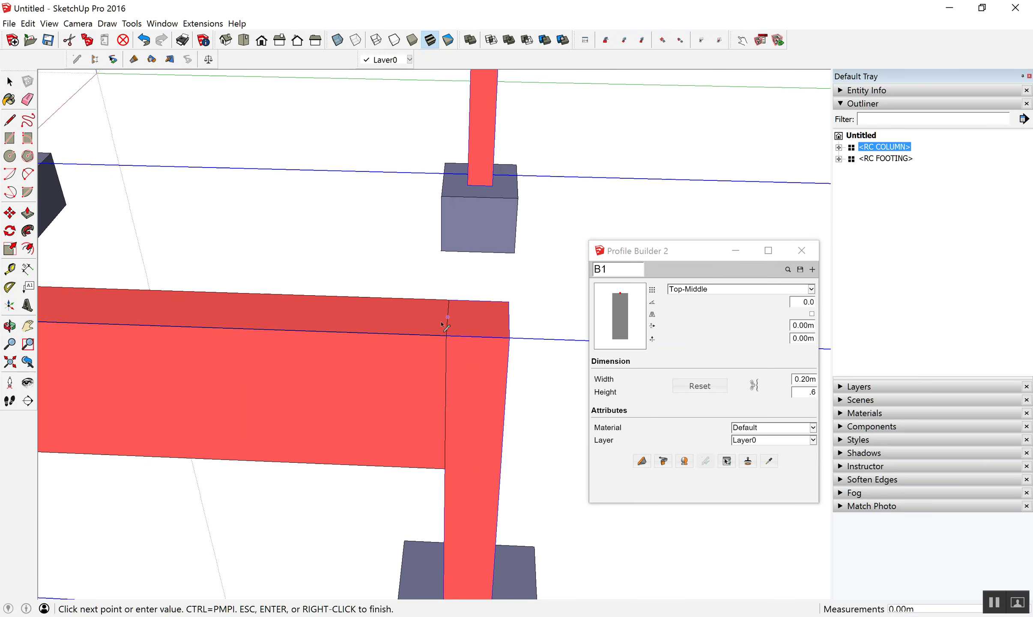
key(Return)
mouse_move(277, 330)
middle_down()
mouse_move(237, 339)
mouse_move(406, 359)
middle_up()
scroll(389, 301, up, 1)
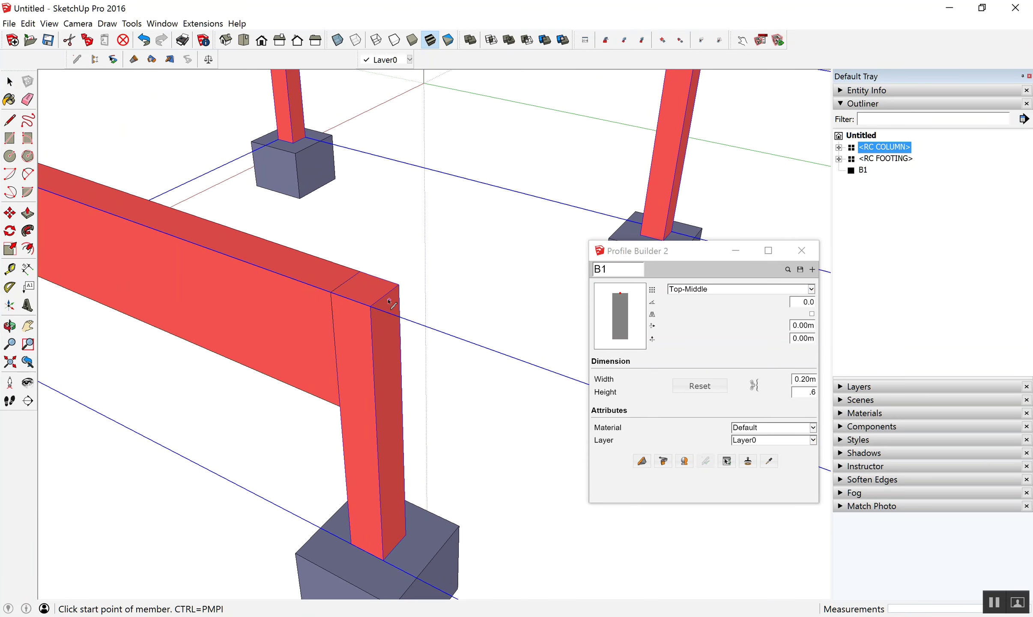
click(388, 299)
scroll(387, 299, down, 2)
scroll(300, 330, down, 3)
scroll(380, 381, down, 1)
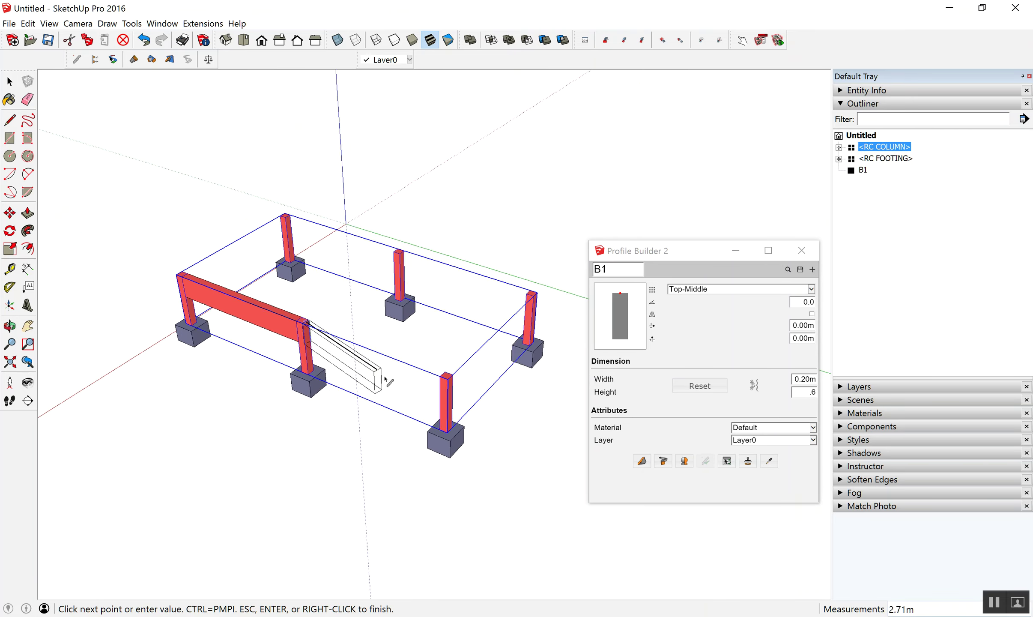
scroll(483, 381, up, 3)
scroll(483, 381, up, 1)
click(483, 363)
key(Return)
- Add three more B1 beams linking the remaining corner column tops
click(483, 363)
click(661, 176)
key(Return)
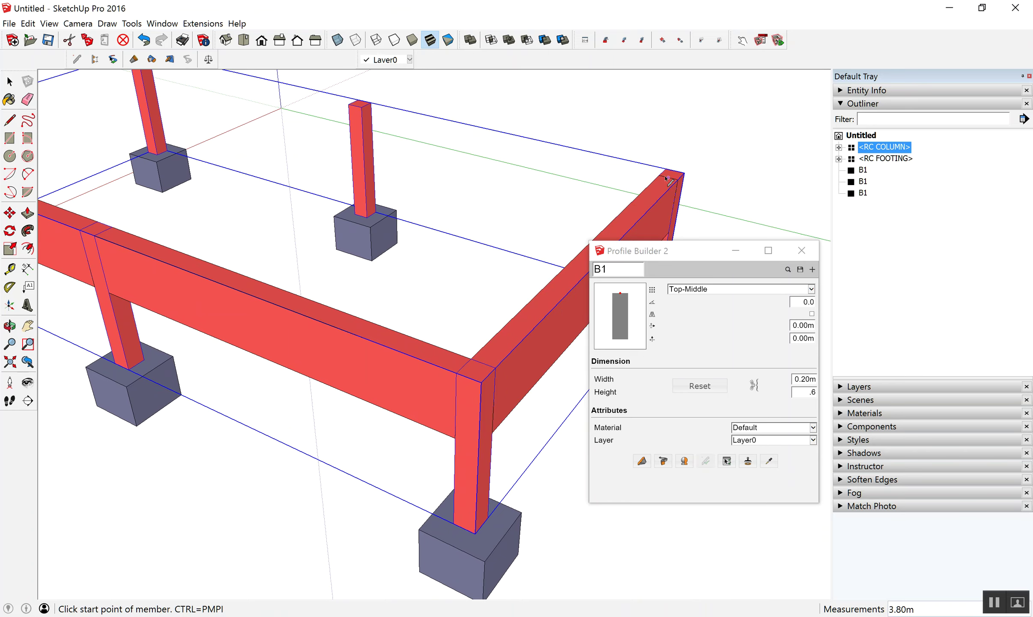
scroll(659, 190, up, 1)
scroll(473, 281, down, 2)
scroll(288, 330, down, 3)
scroll(288, 331, up, 3)
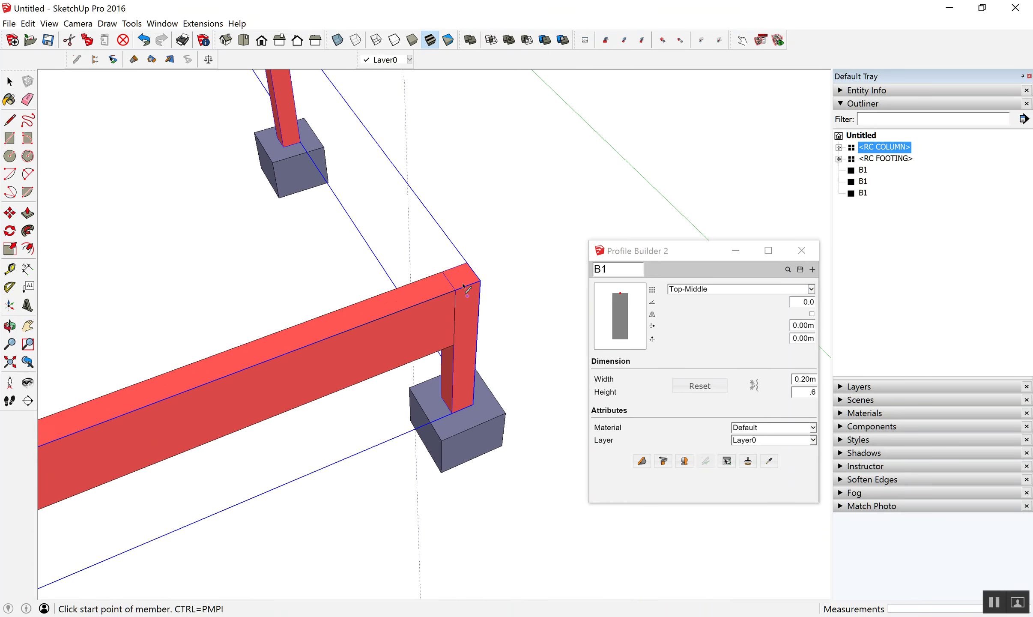
scroll(454, 264, up, 2)
click(454, 264)
scroll(449, 265, down, 1)
scroll(381, 173, down, 3)
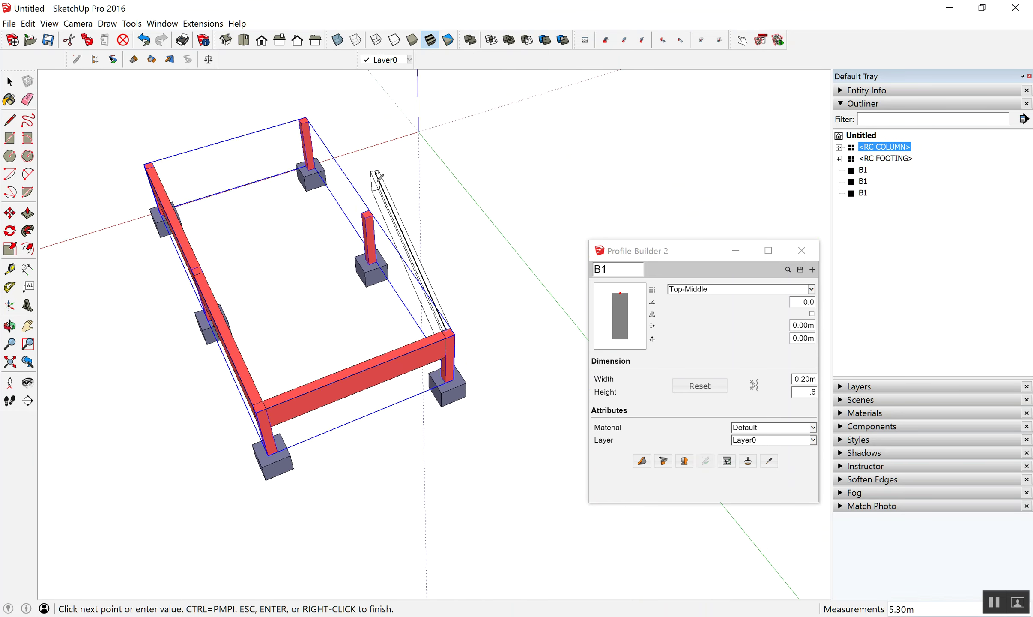
scroll(362, 249, up, 3)
scroll(361, 248, up, 2)
click(366, 216)
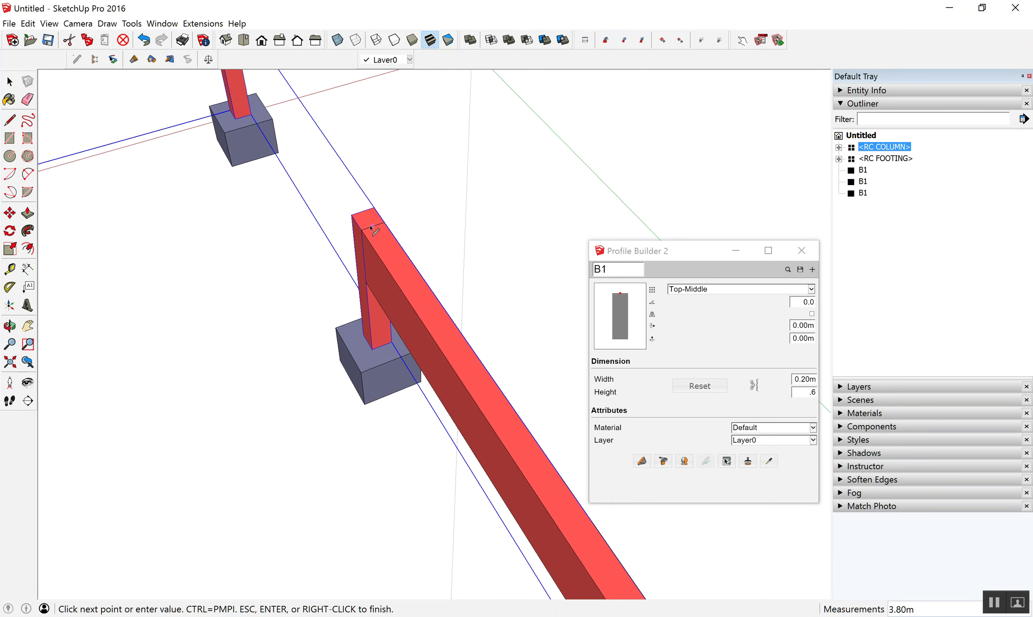
key(Return)
click(365, 216)
scroll(365, 216, down, 3)
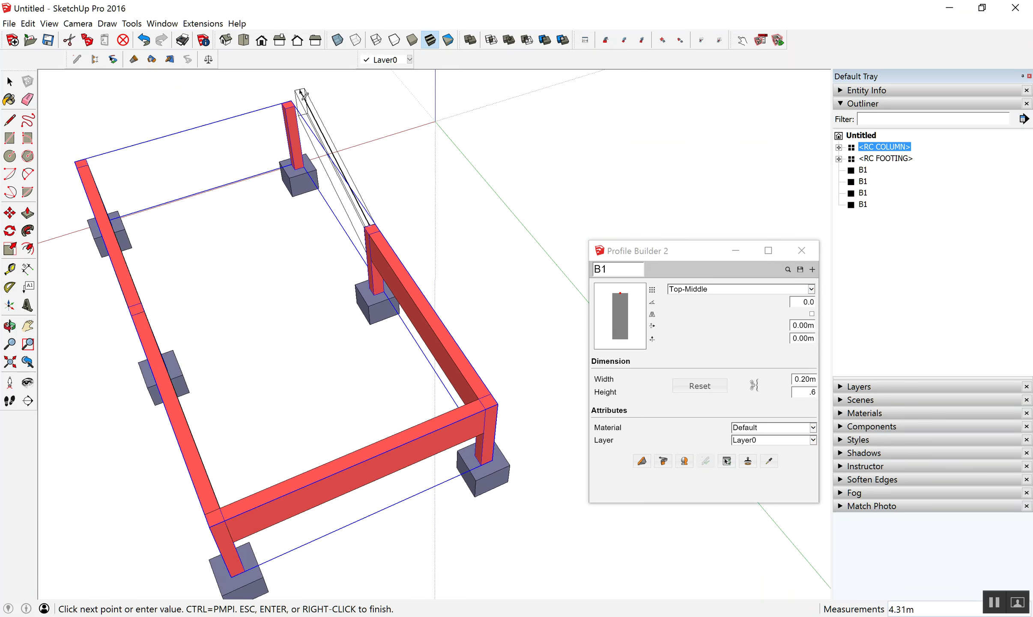
scroll(292, 134, up, 3)
scroll(283, 107, up, 2)
click(282, 105)
key(Return)
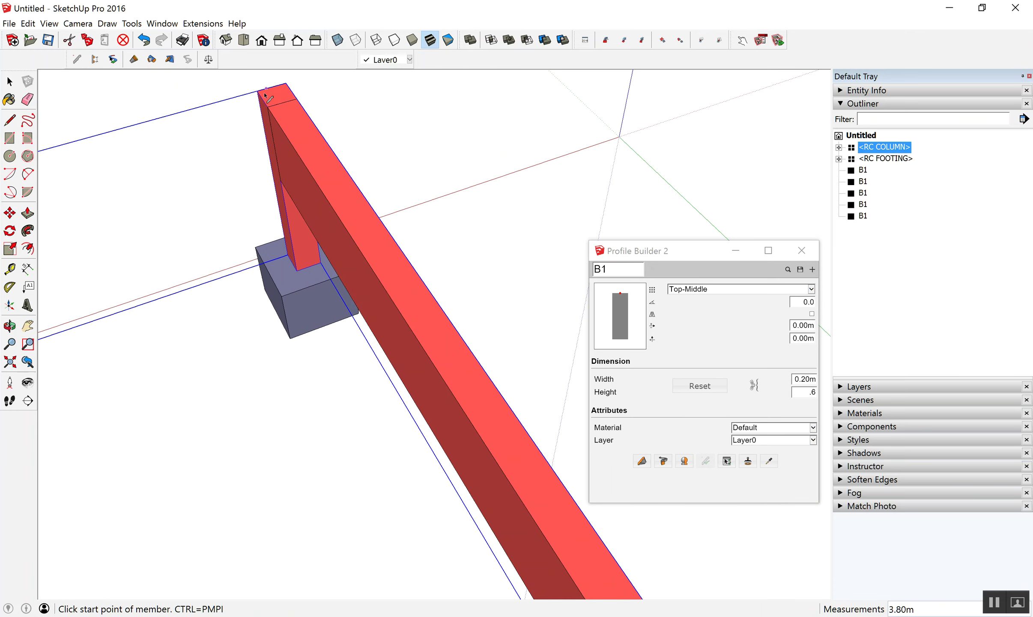
- Draw the sixth B1 beam along the column tops and stop drawing members
click(264, 101)
scroll(264, 101, down, 3)
scroll(340, 133, down, 2)
scroll(215, 171, up, 2)
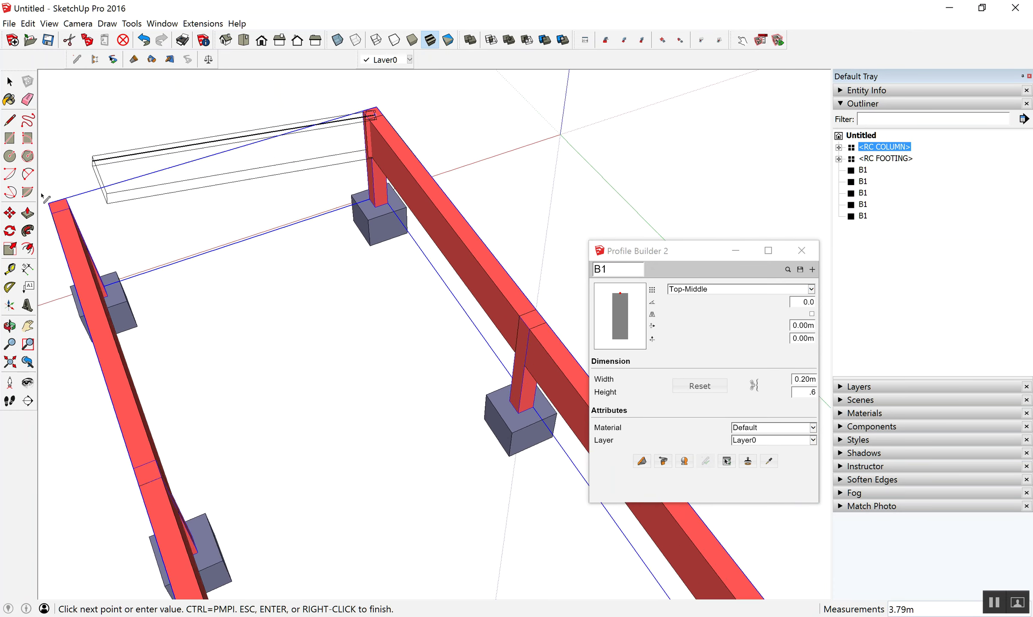
scroll(80, 217, up, 3)
click(76, 205)
key(Return)
scroll(77, 207, down, 3)
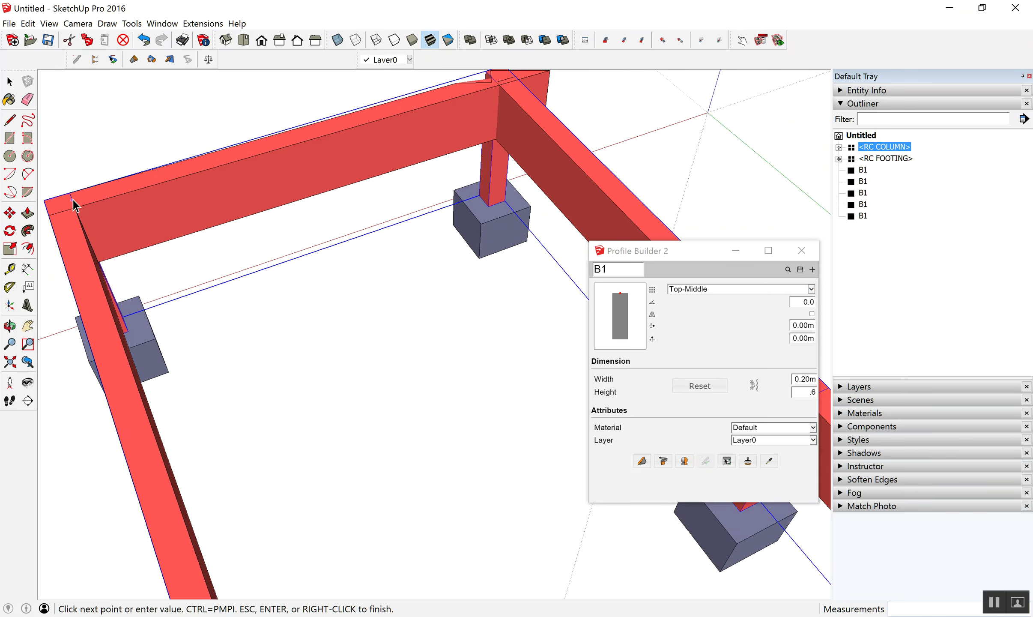
key(space)
scroll(159, 218, down, 2)
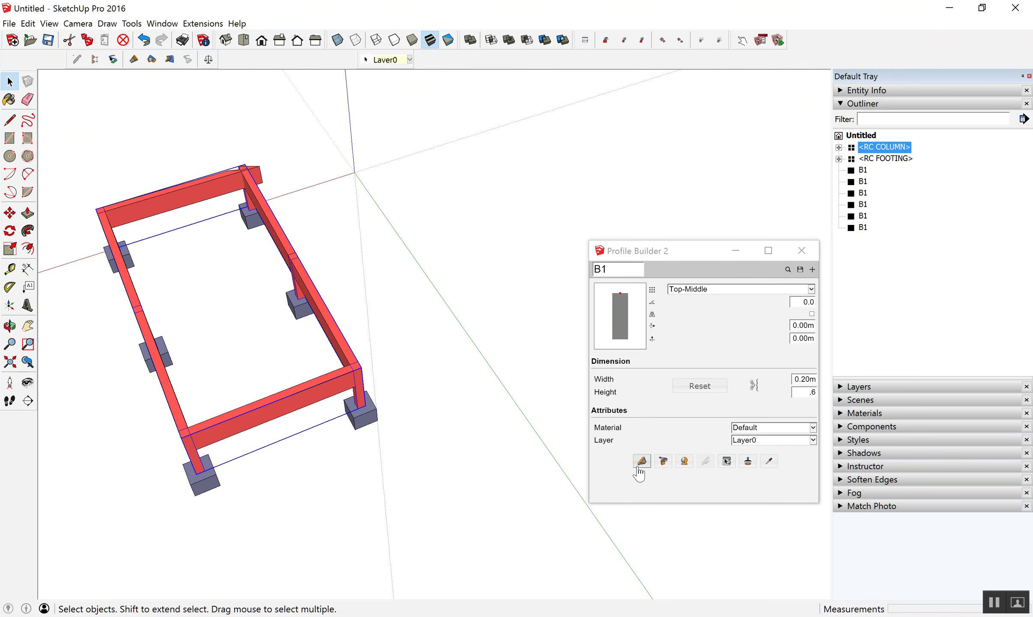
- Add the middle B1 cross beam from the left side beam to the middle column
click(641, 461)
scroll(253, 334, up, 3)
scroll(93, 334, up, 2)
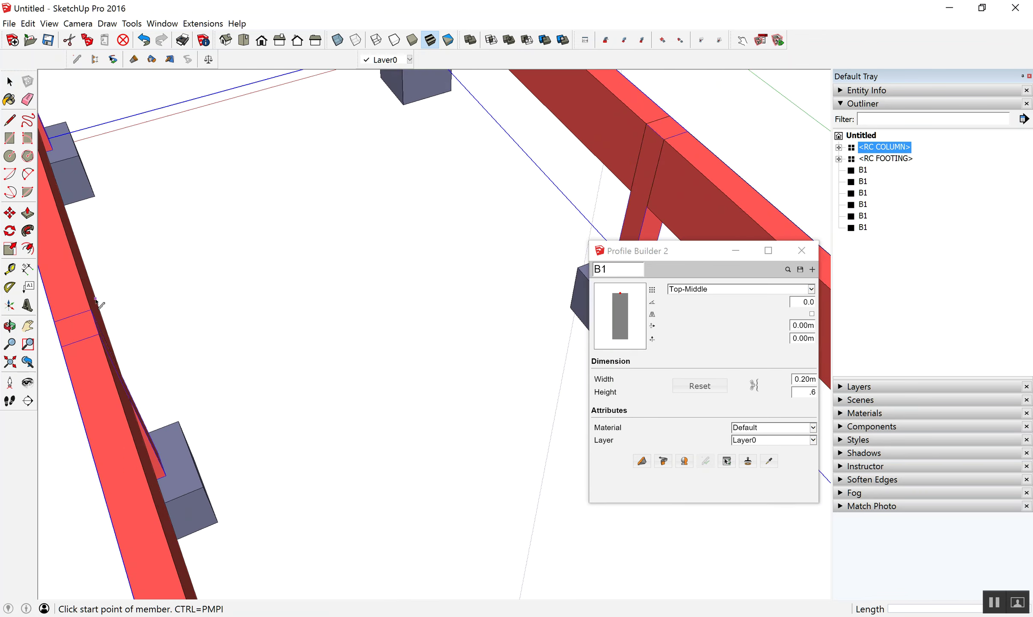
scroll(93, 335, up, 1)
click(94, 330)
scroll(94, 329, down, 3)
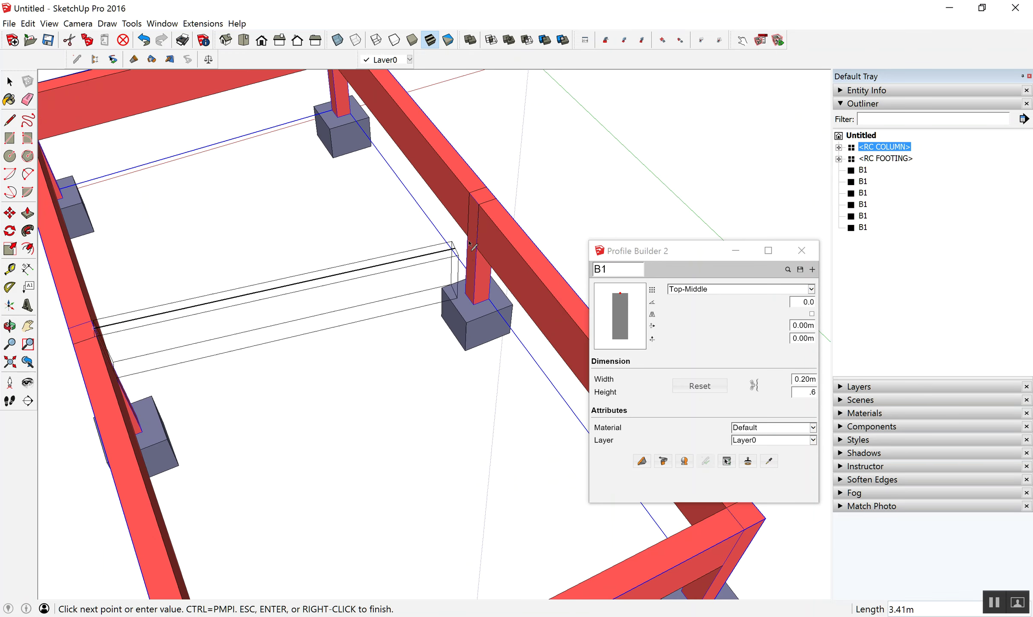
scroll(476, 197, up, 2)
click(476, 196)
scroll(476, 197, down, 4)
key(space)
mouse_move(325, 210)
middle_down()
mouse_move(514, 111)
mouse_move(421, 167)
mouse_move(507, 129)
mouse_move(466, 145)
mouse_move(498, 192)
mouse_move(534, 202)
middle_up()
- Open the RC COLUMN component for editing and move the Profile Builder window lower
scroll(435, 225, up, 2)
double_click(445, 238)
scroll(444, 237, down, 1)
scroll(444, 239, down, 1)
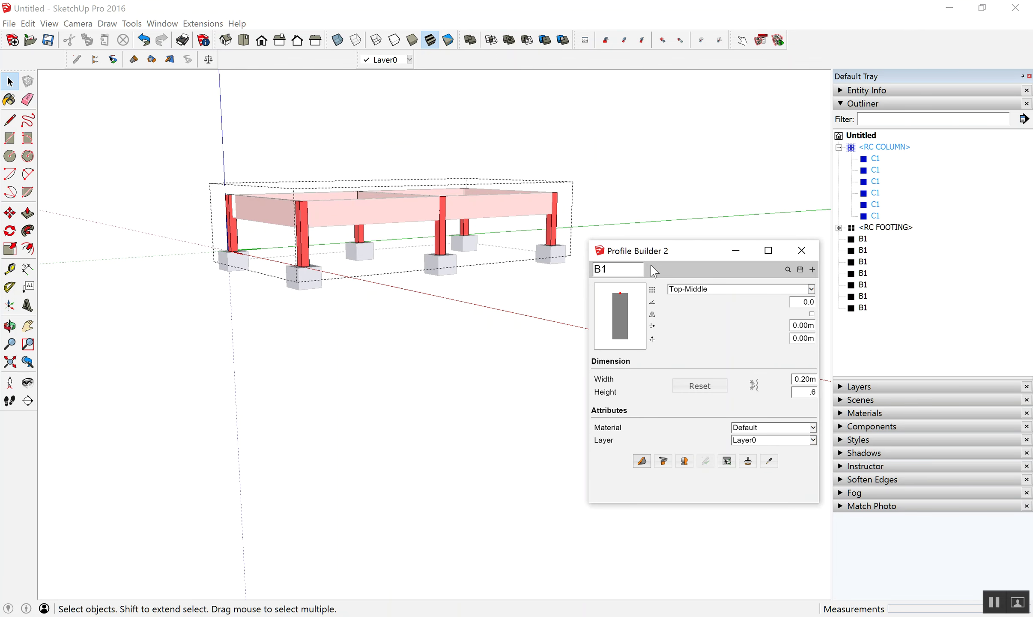
drag(726, 243, 517, 350)
double_click(878, 150)
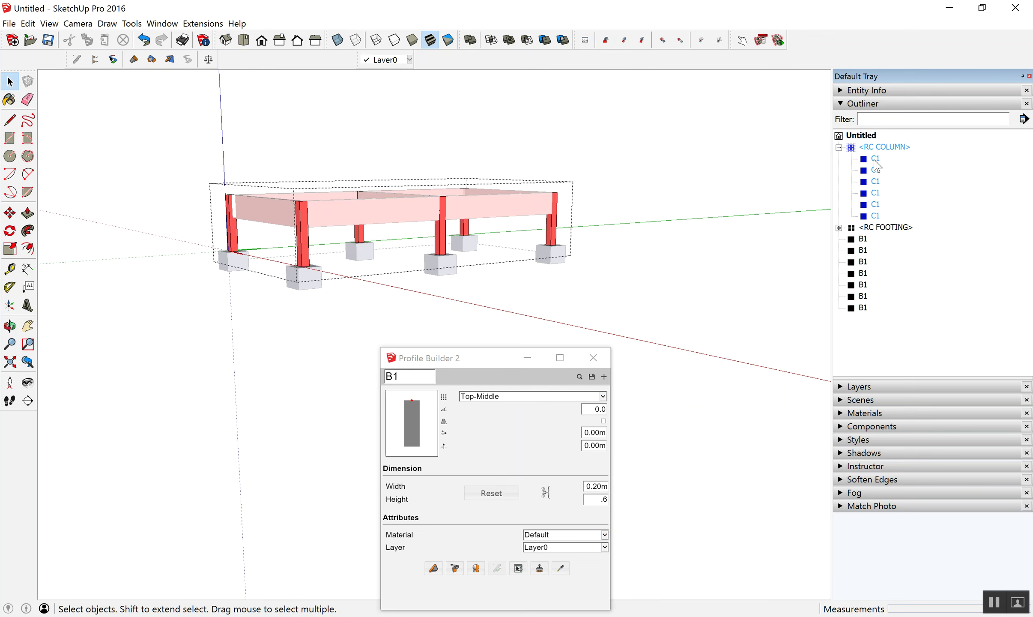
- Put all six C1 columns on layer C1 and leave the component edit
click(875, 159)
shift+click(877, 216)
click(409, 59)
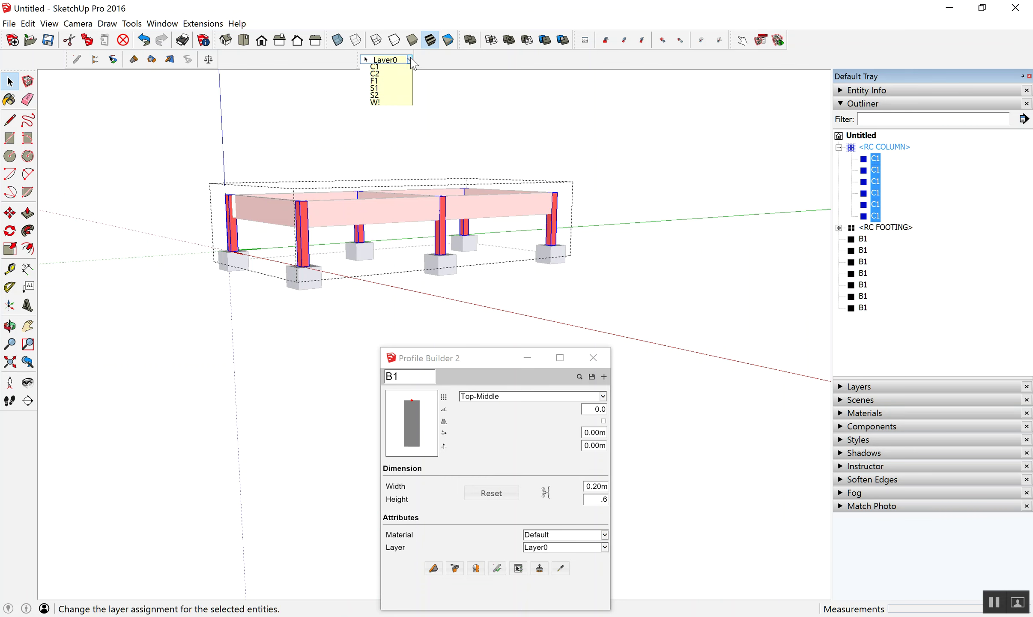
click(381, 90)
click(711, 178)
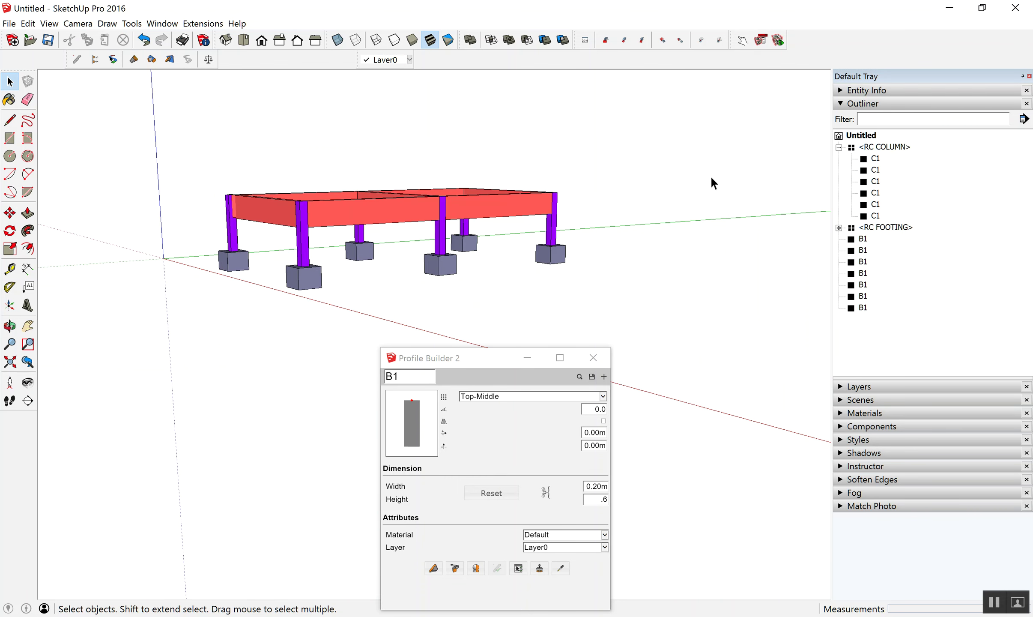
click(839, 148)
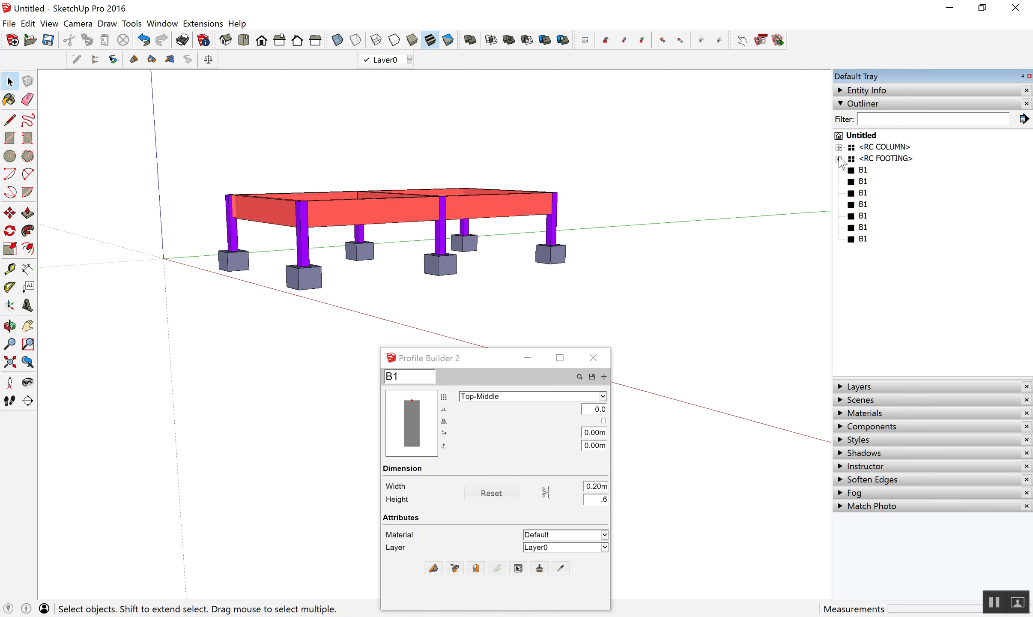
- Group the seven B1 beams into an RC BEAM component
click(863, 171)
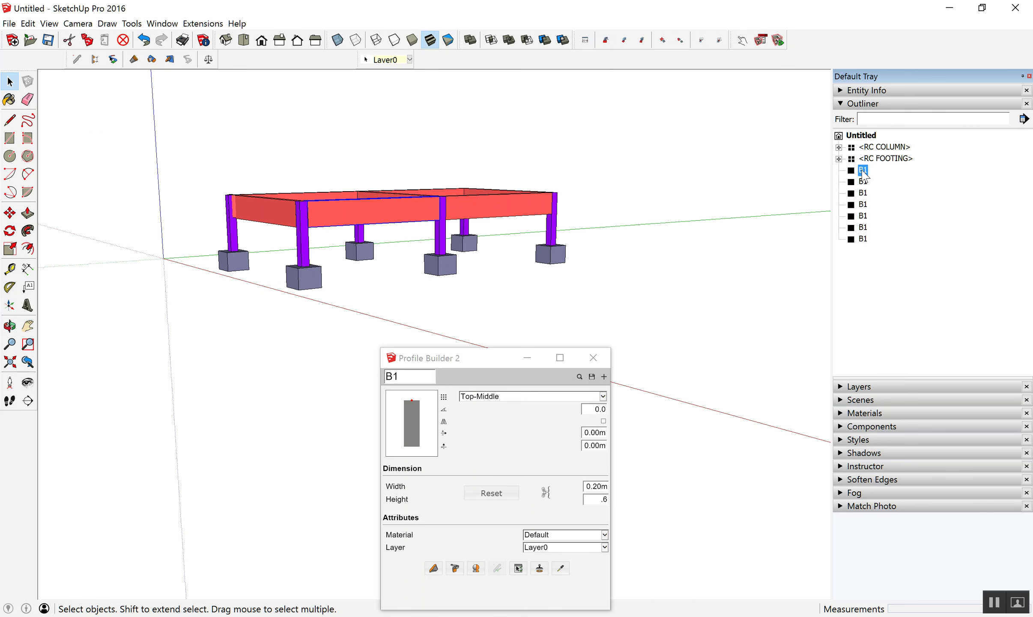
shift+click(864, 239)
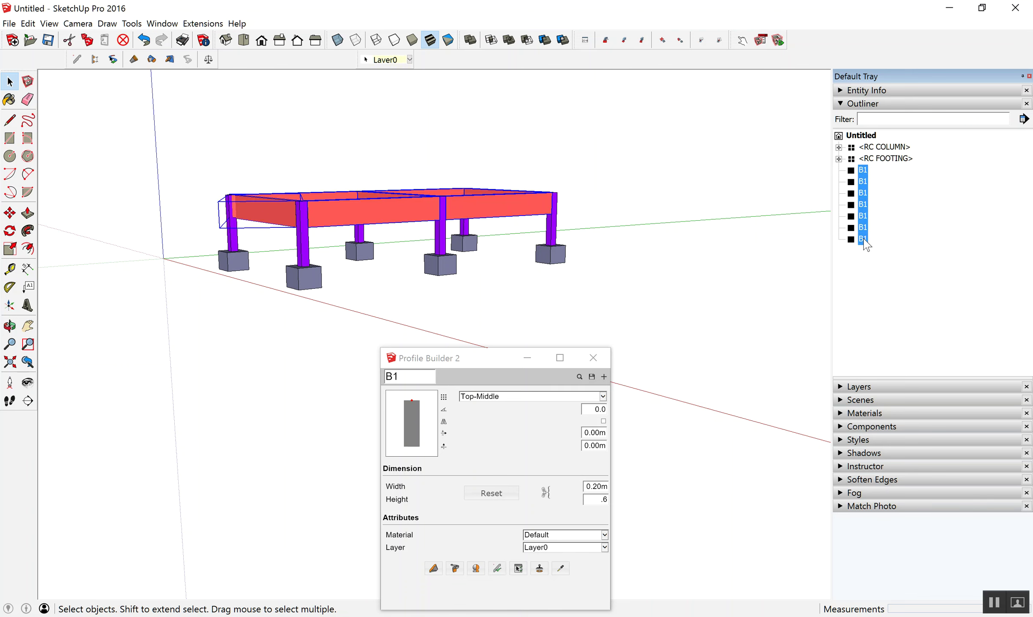
text(gRC BEAM)
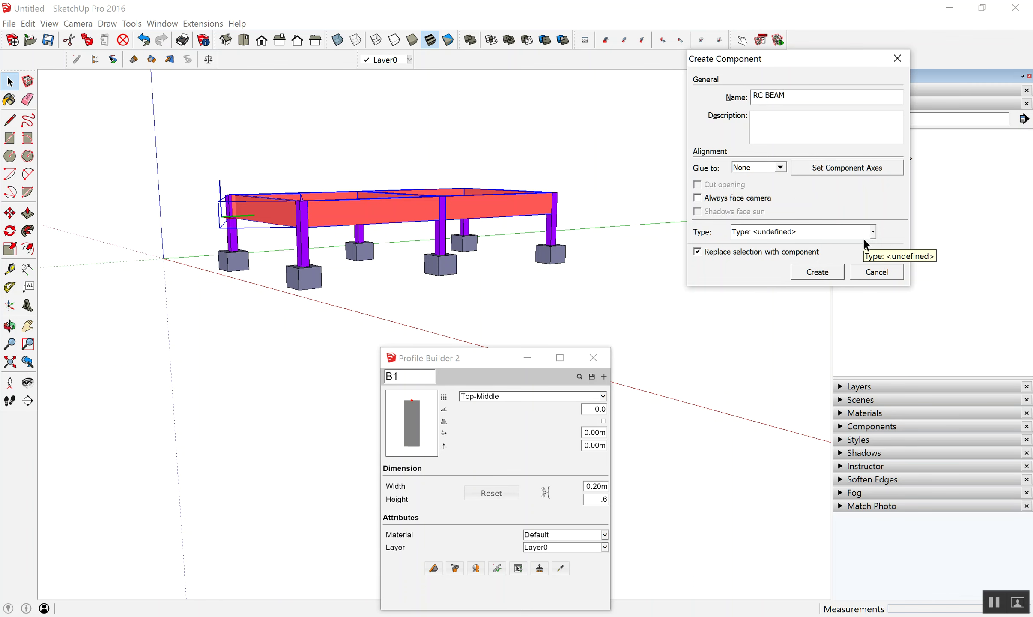
key(Return)
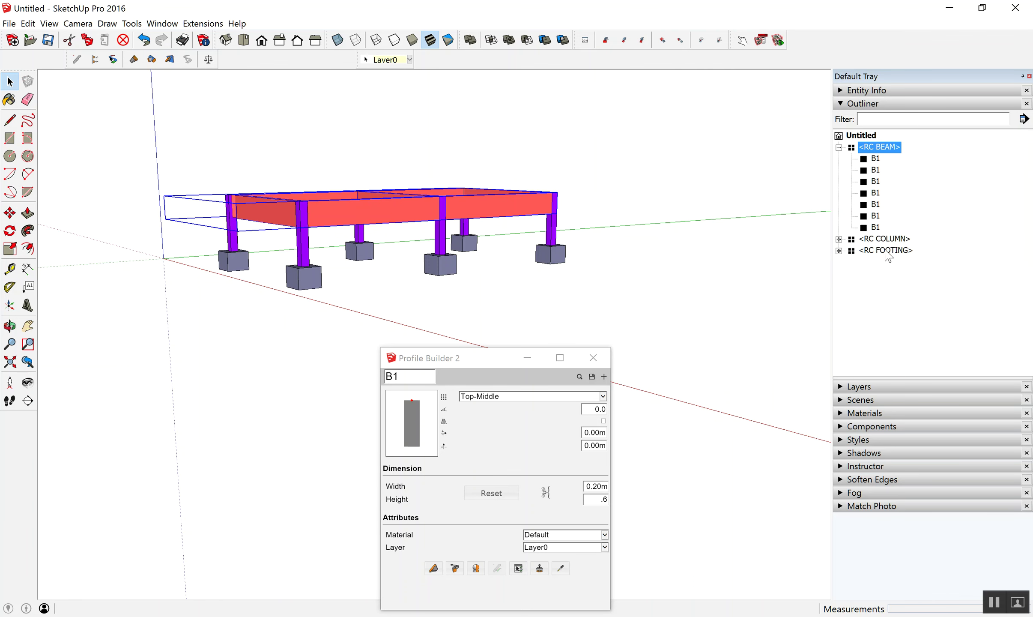
- Assign all seven beams inside RC BEAM to layer B1 via Entity Info
click(875, 159)
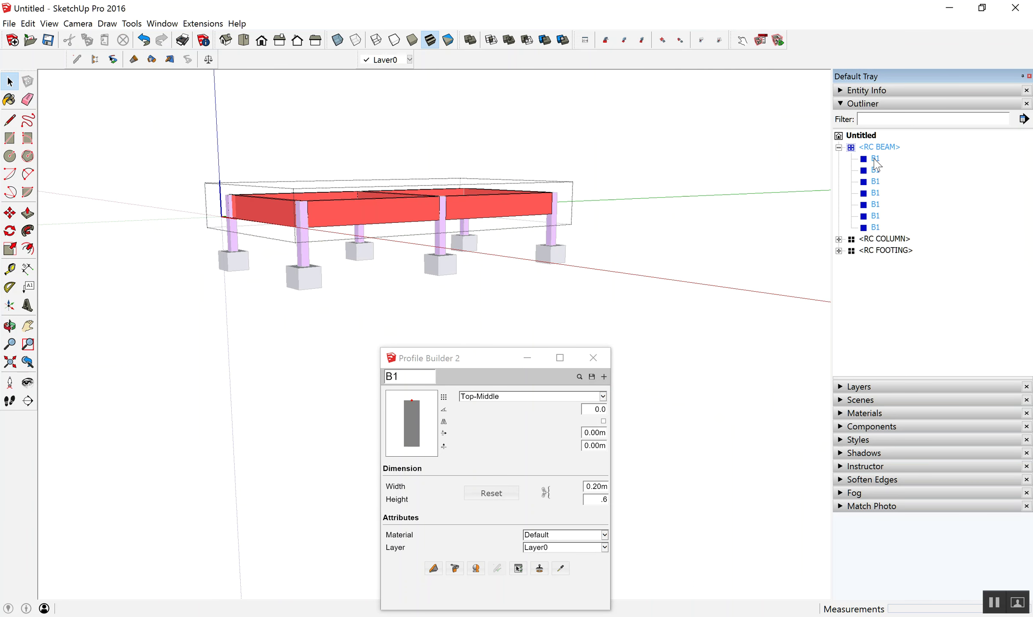
shift+click(881, 228)
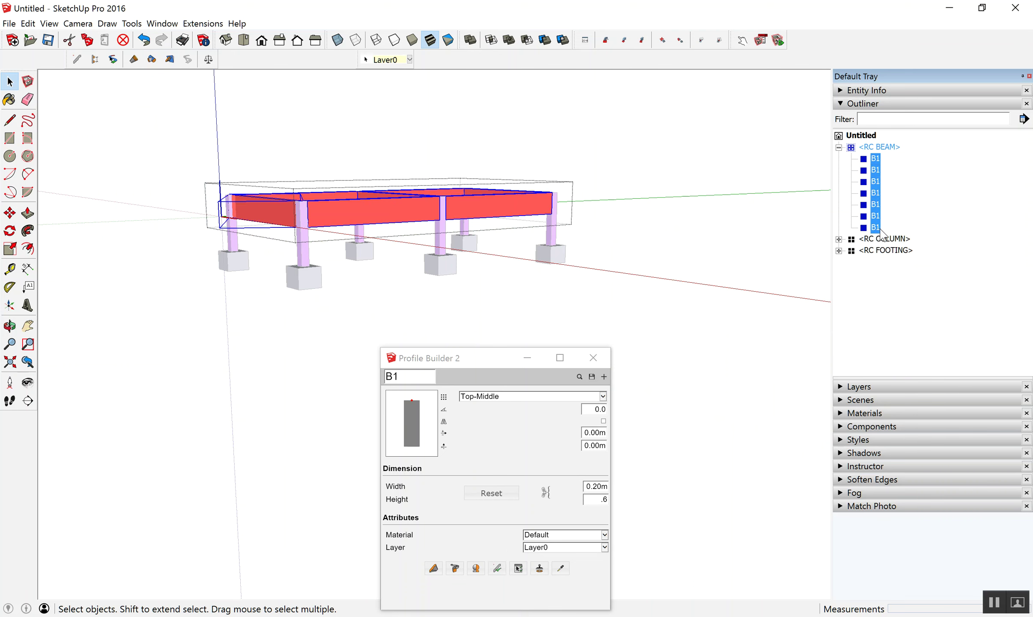
click(855, 91)
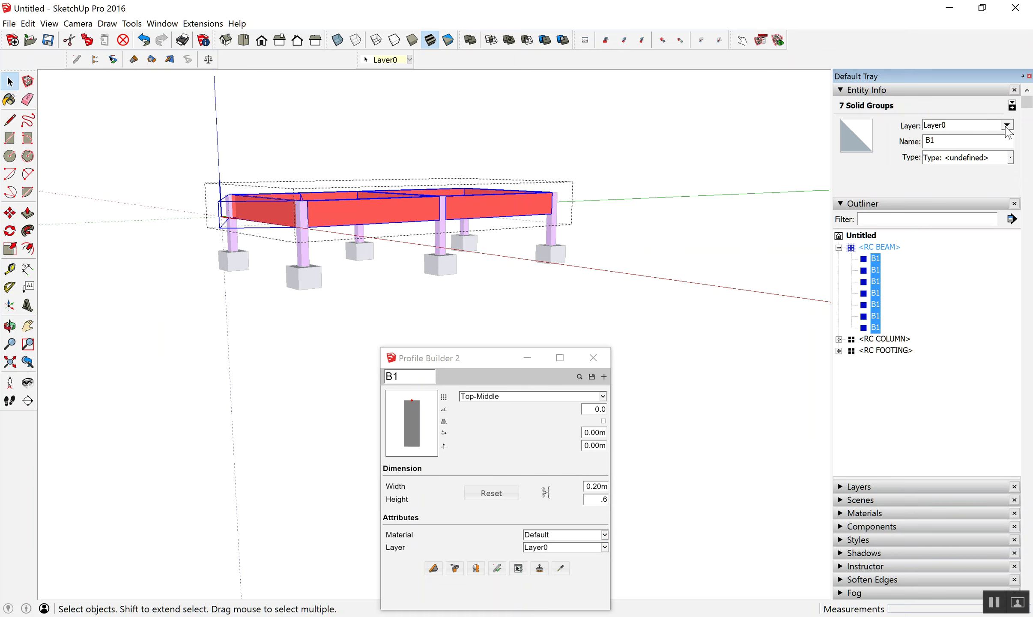
click(1006, 126)
click(942, 142)
mouse_move(404, 238)
middle_down()
mouse_move(553, 253)
mouse_move(422, 316)
mouse_move(261, 230)
mouse_move(845, 234)
middle_up()
scroll(257, 226, up, 5)
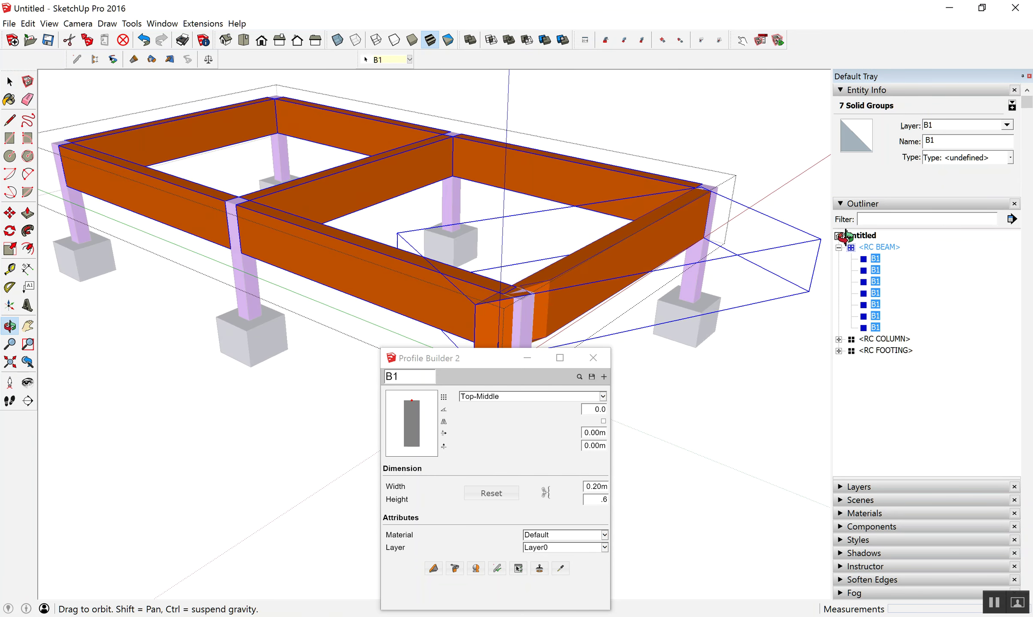
mouse_move(507, 223)
middle_down()
mouse_move(583, 290)
mouse_move(549, 323)
mouse_move(291, 279)
mouse_move(144, 128)
middle_up()
click(143, 41)
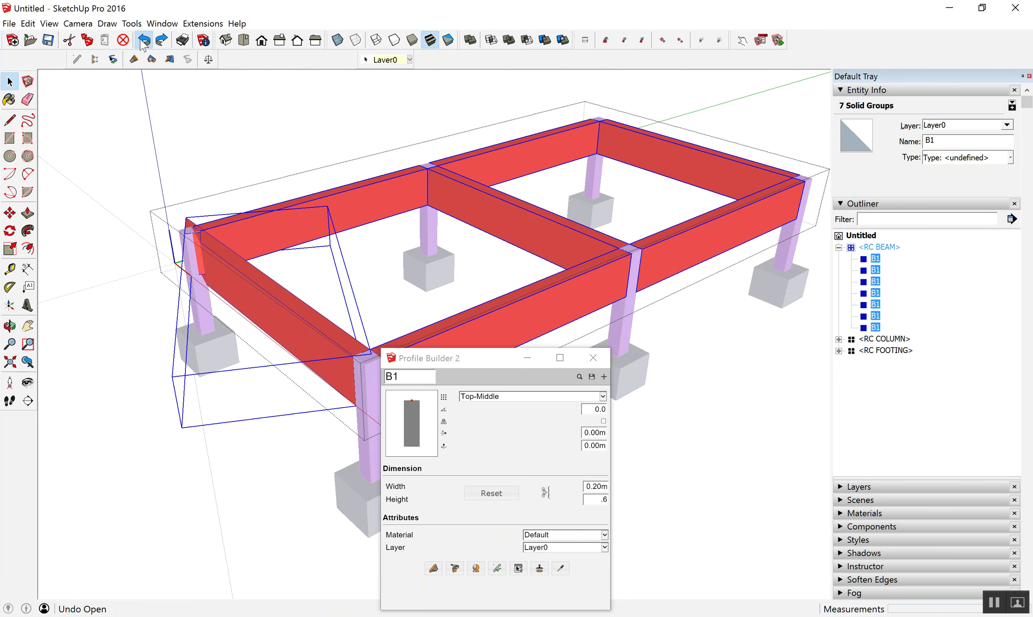
click(143, 41)
click(142, 41)
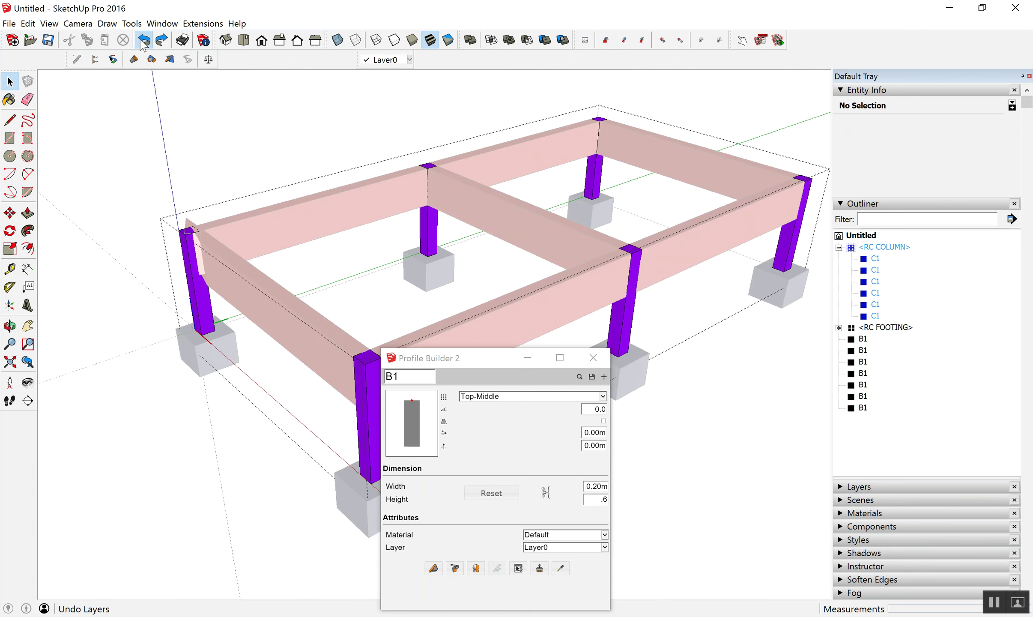
click(142, 41)
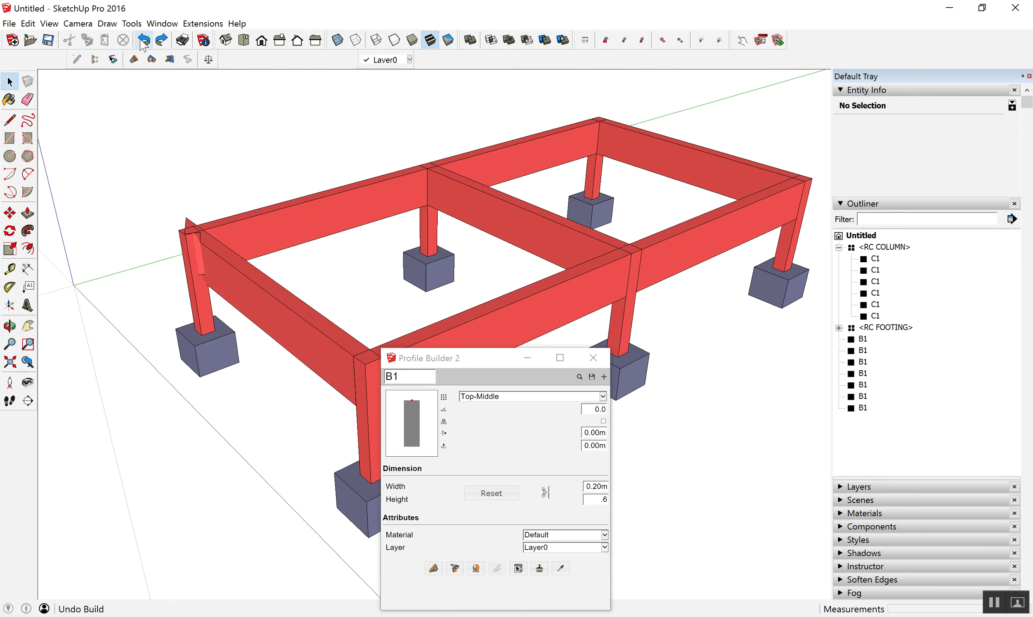
click(142, 41)
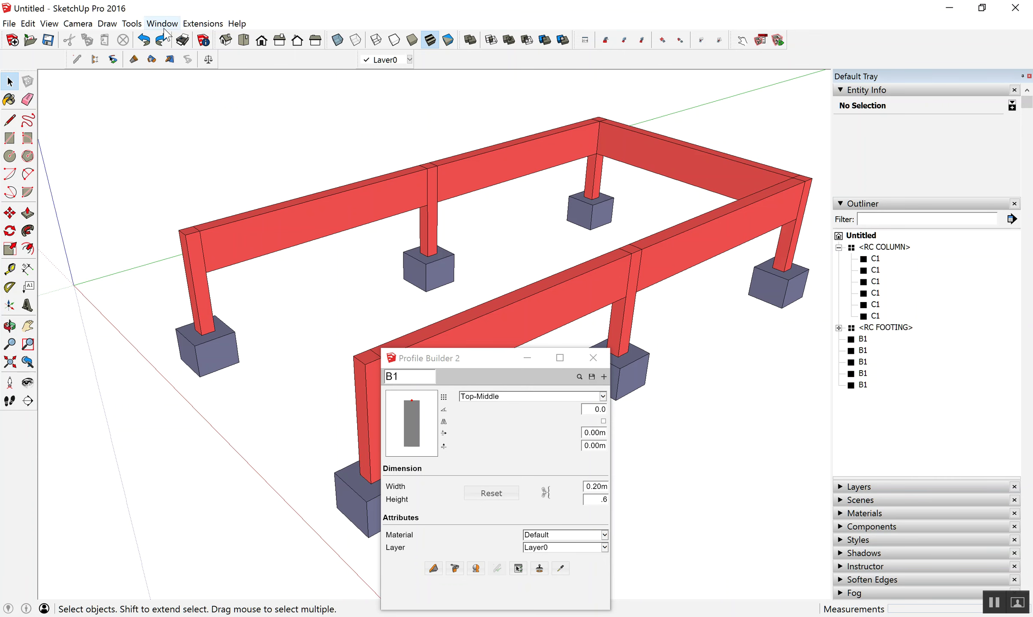
click(162, 41)
middle_drag(311, 117, 268, 92)
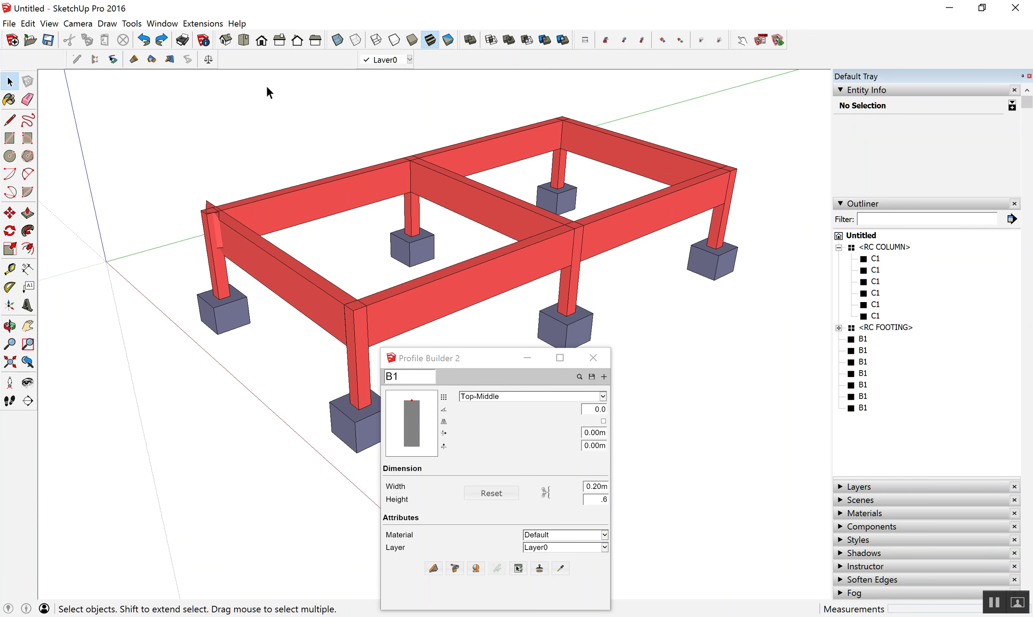
click(162, 41)
click(162, 41)
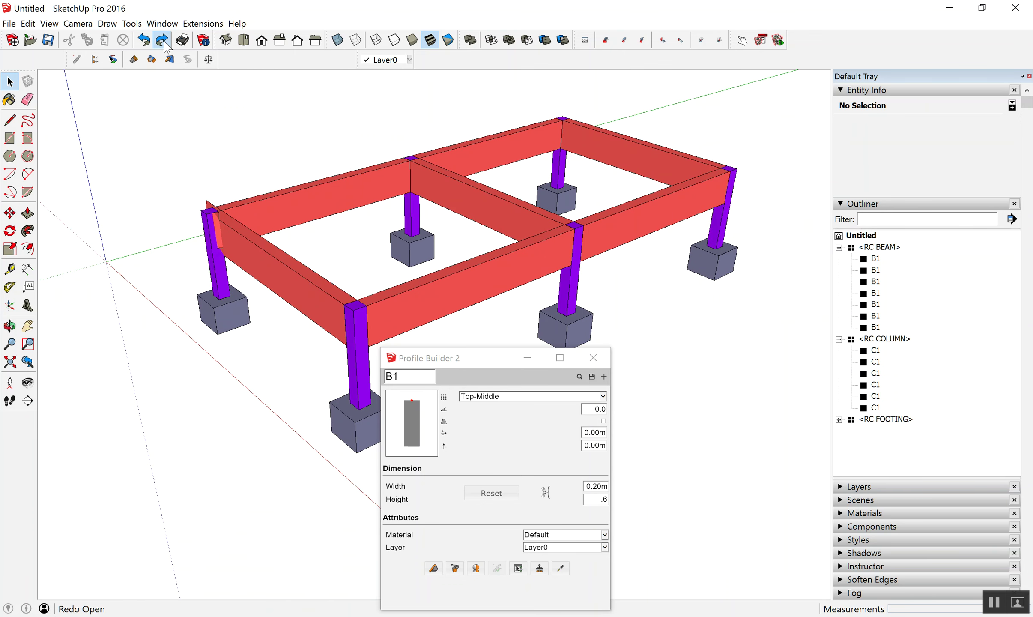
middle_drag(217, 358, 279, 295)
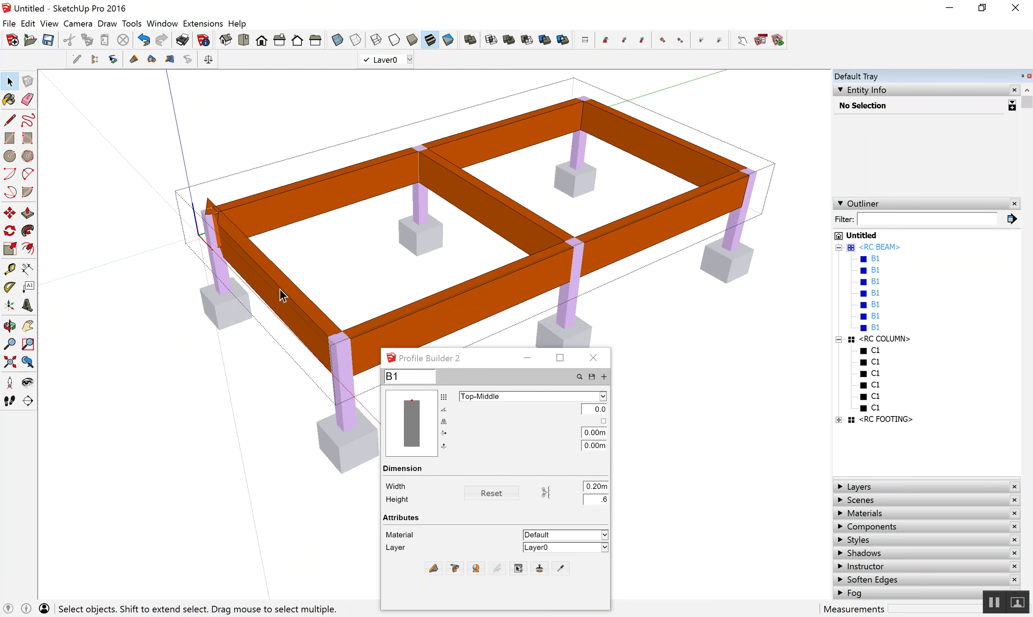
click(282, 295)
- Delete the left end beam and copy the middle cross beam to the left edge
key(Delete)
click(523, 230)
scroll(566, 233, up, 3)
scroll(566, 233, up, 2)
key(m)
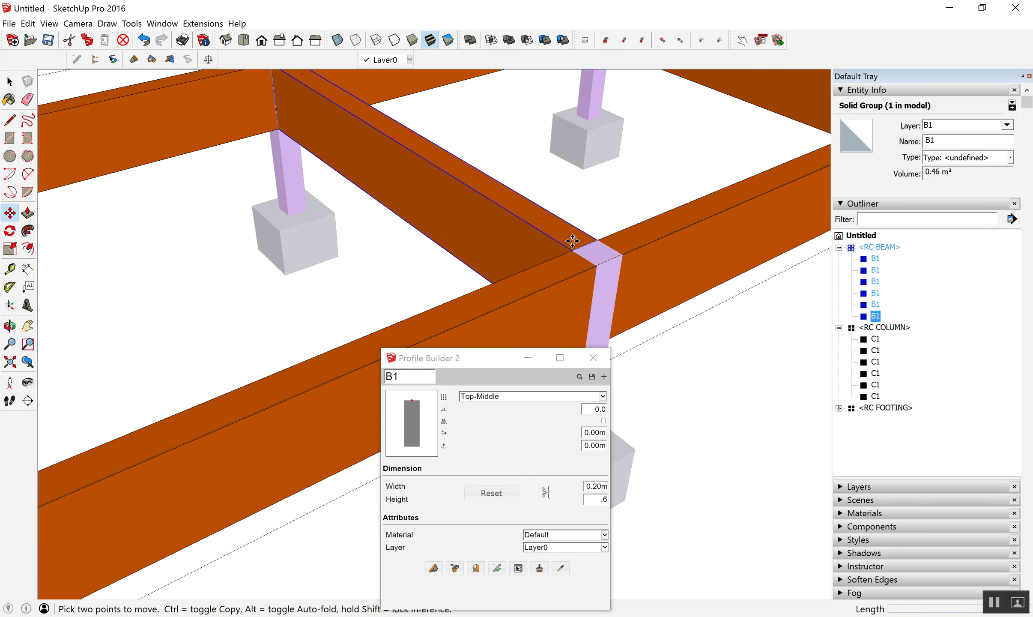
scroll(570, 249, down, 4)
key(ctrl)
click(580, 248)
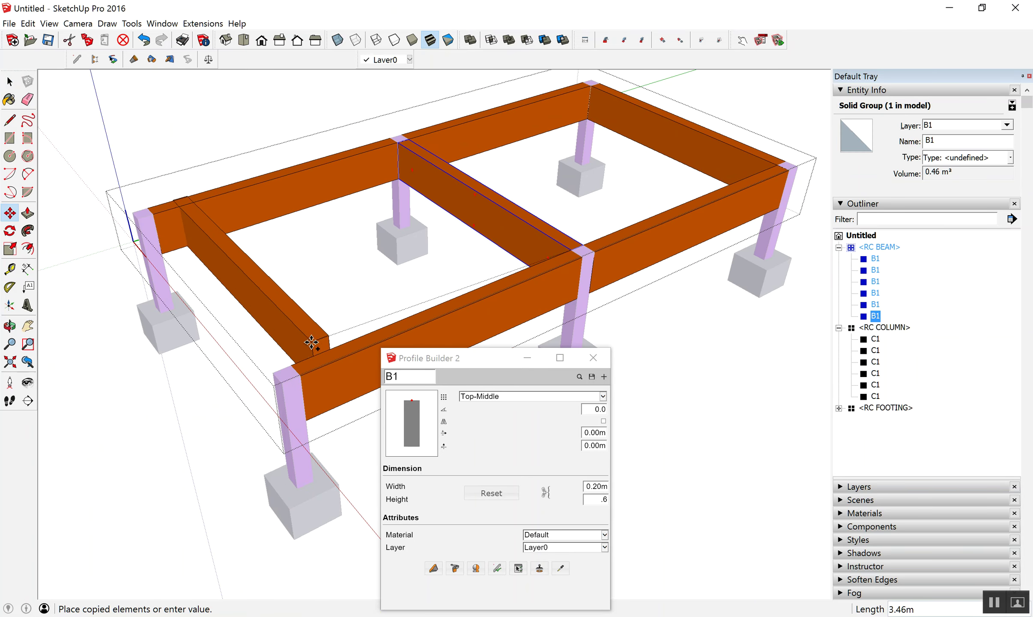
click(278, 374)
key(space)
- Clear the selection and collapse the Entity Info and Outliner panels
scroll(291, 351, down, 3)
scroll(334, 207, down, 3)
click(339, 214)
middle_drag(339, 215, 472, 166)
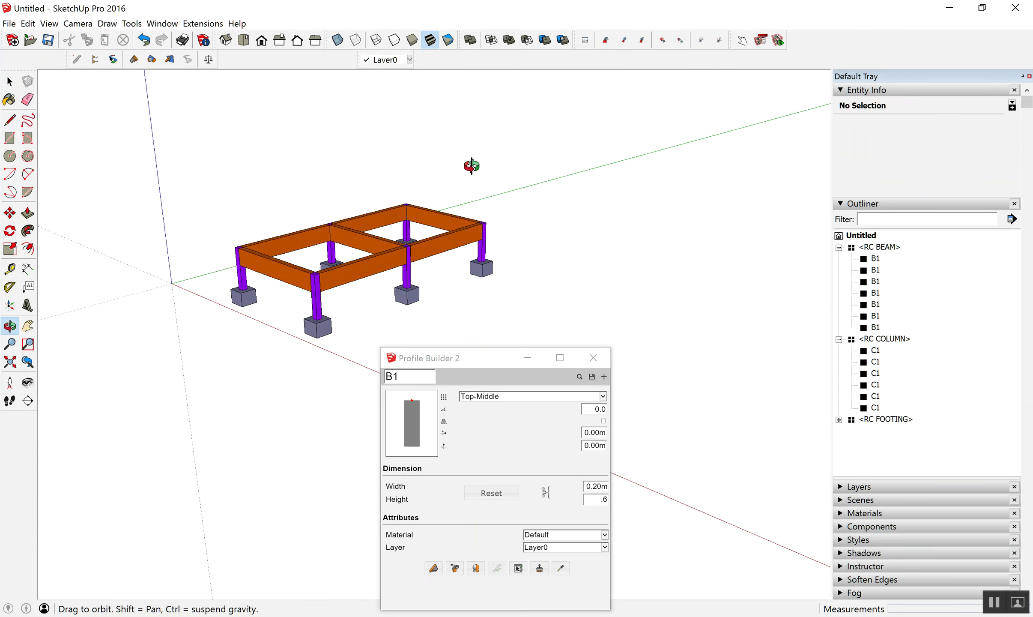
click(850, 91)
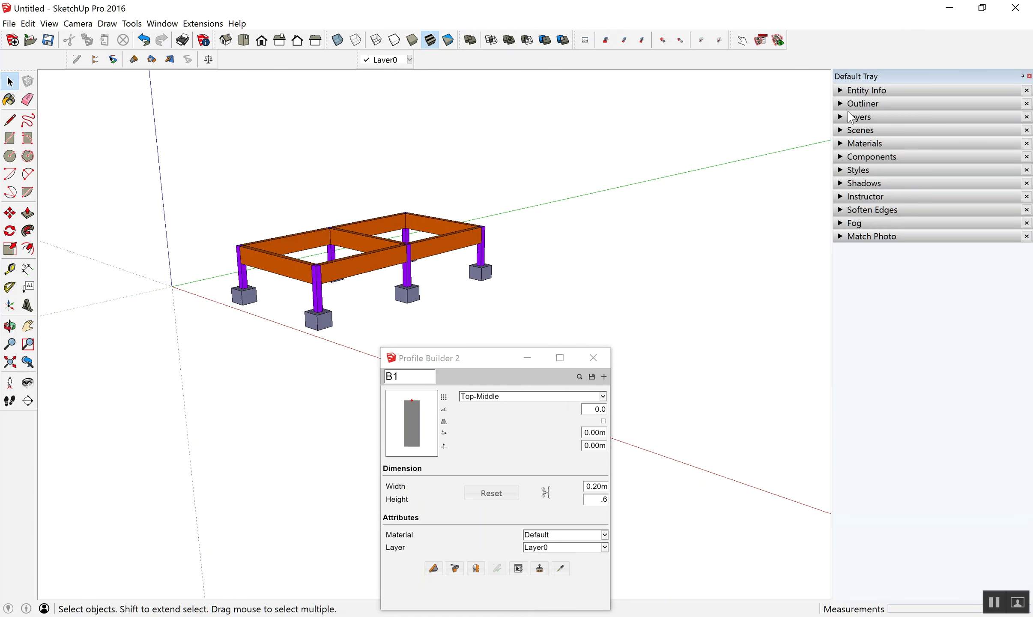
click(850, 118)
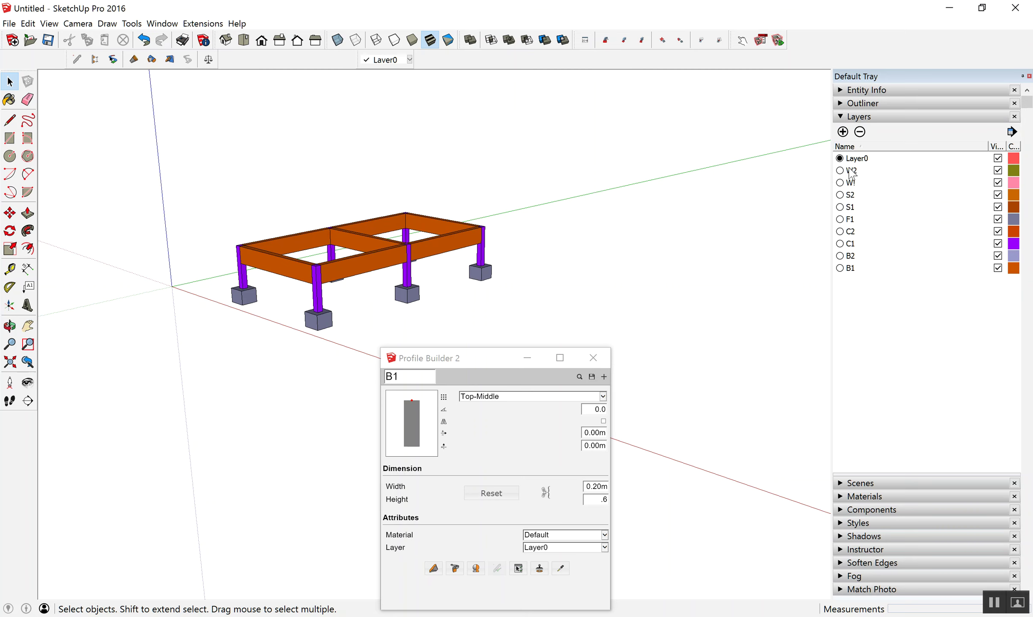
- Keep the W1 layer name unchanged and close Profile Builder
double_click(851, 183)
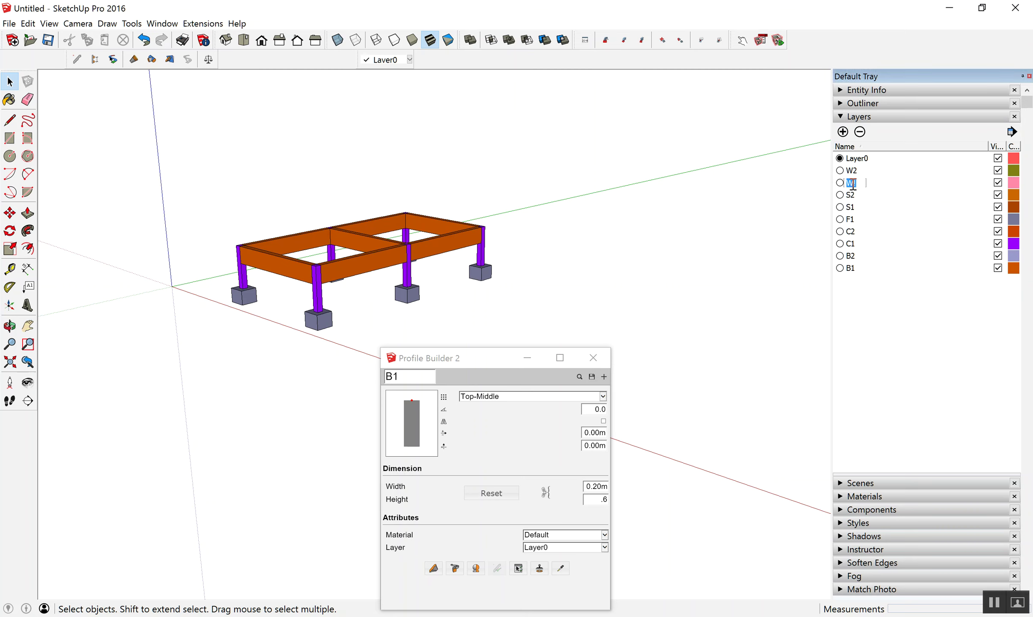
click(859, 183)
key(Return)
click(587, 358)
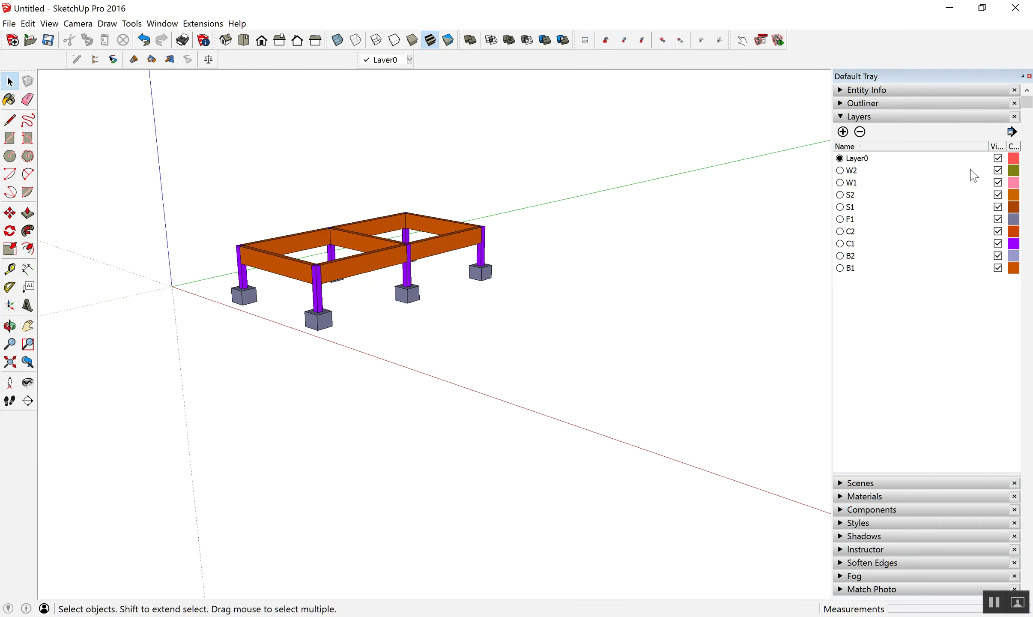
- Hide layers W2 through B1, then make F1, C1 and B1 visible again
click(850, 171)
shift+click(852, 268)
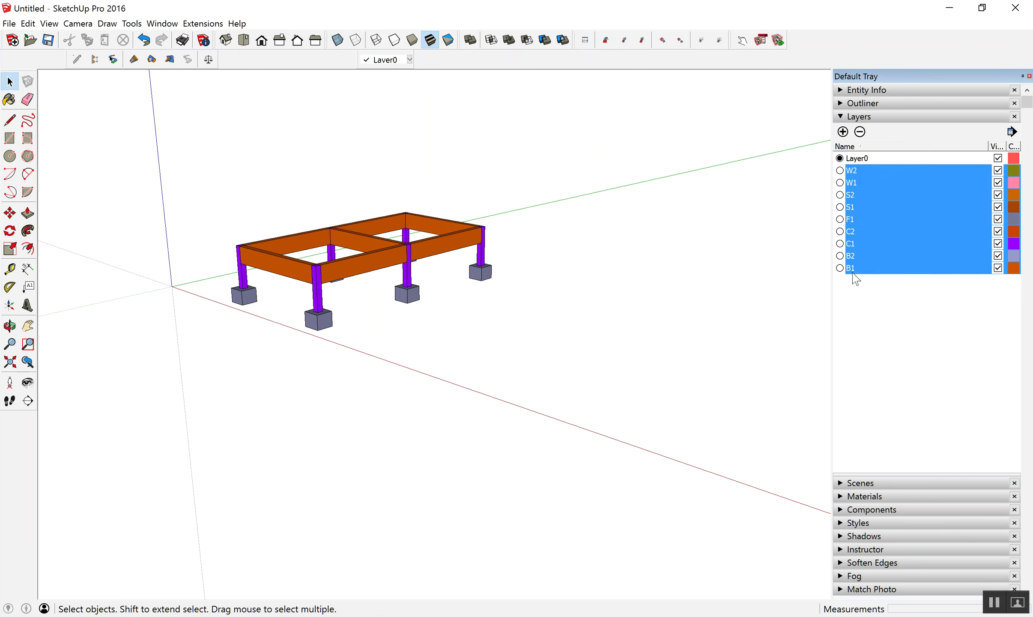
click(999, 183)
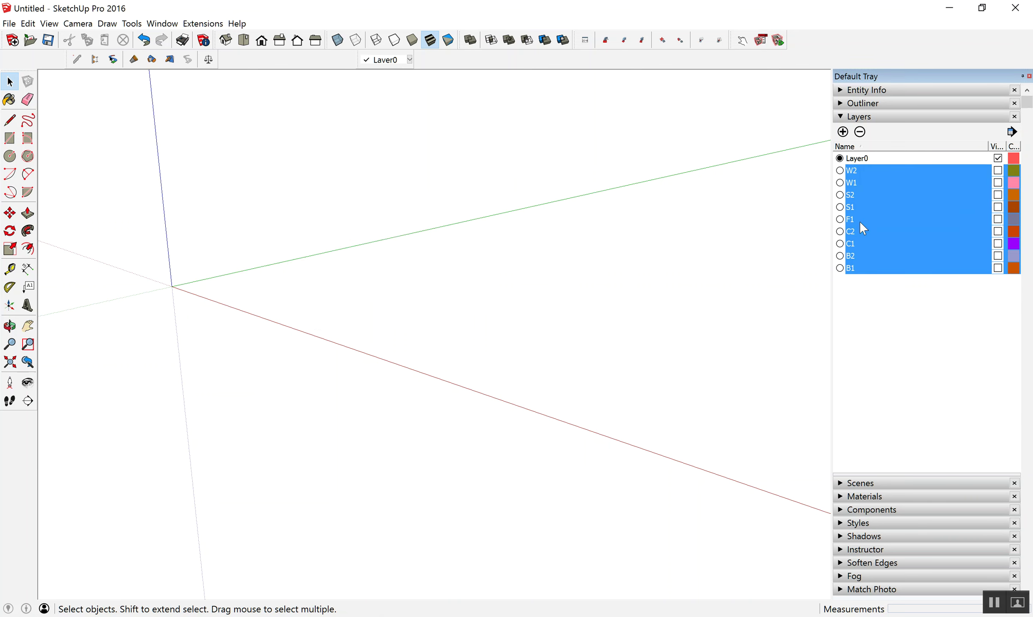
click(903, 317)
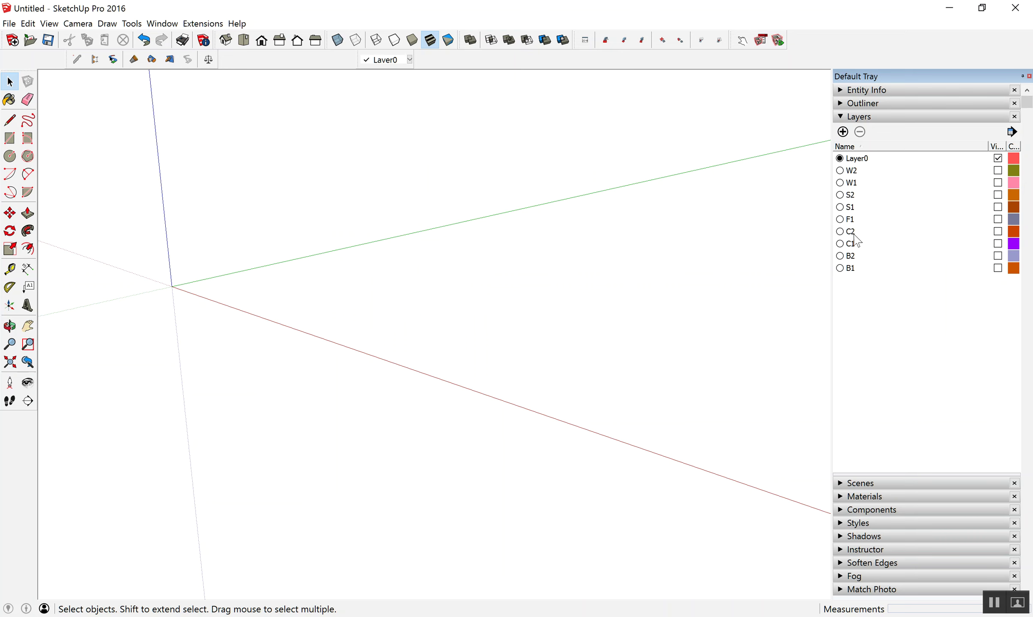
click(851, 223)
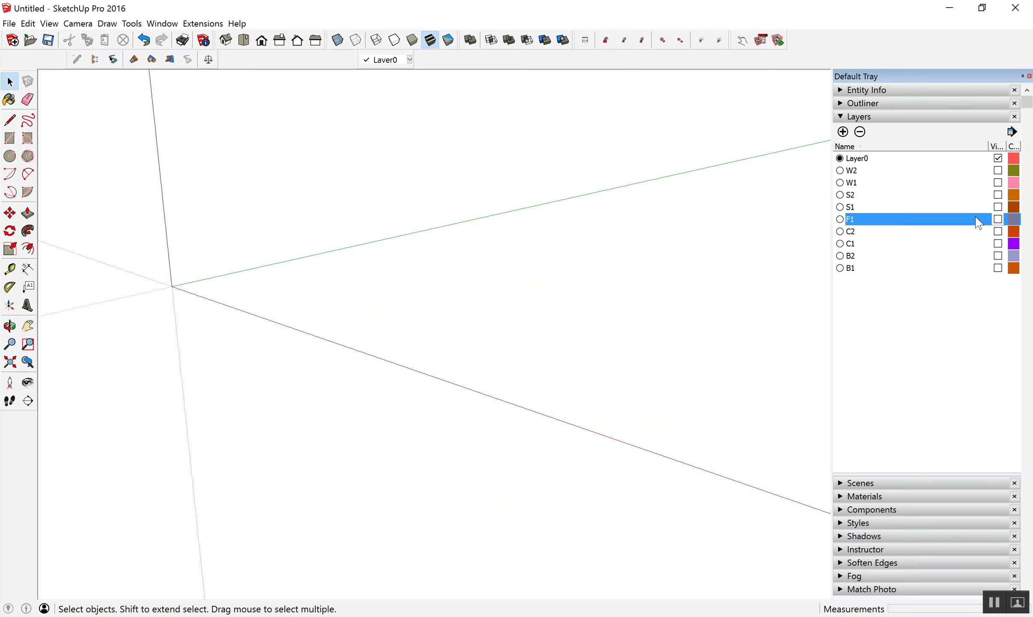
click(998, 220)
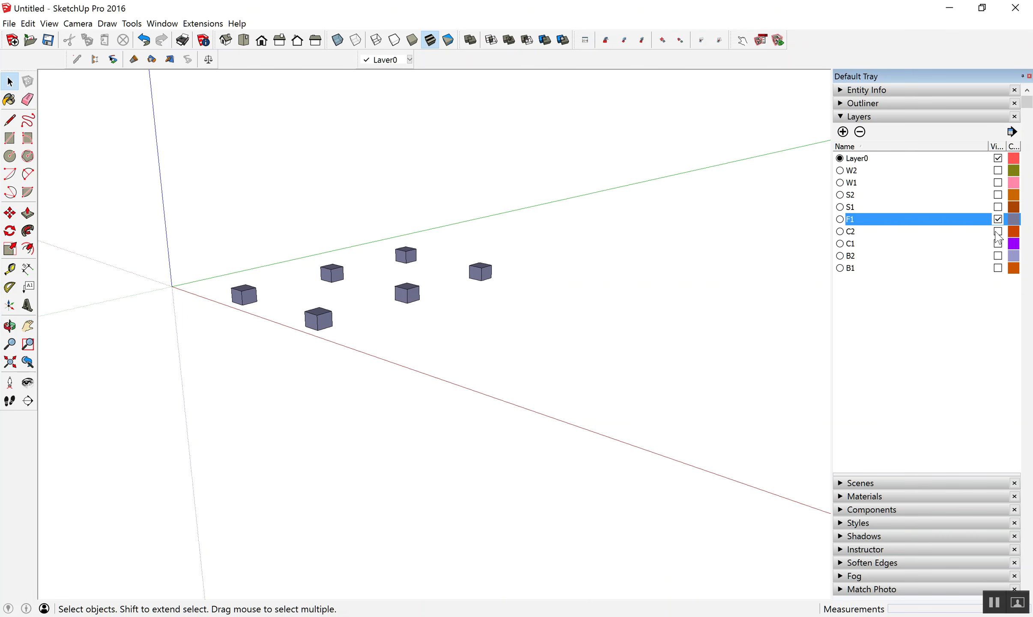
click(998, 243)
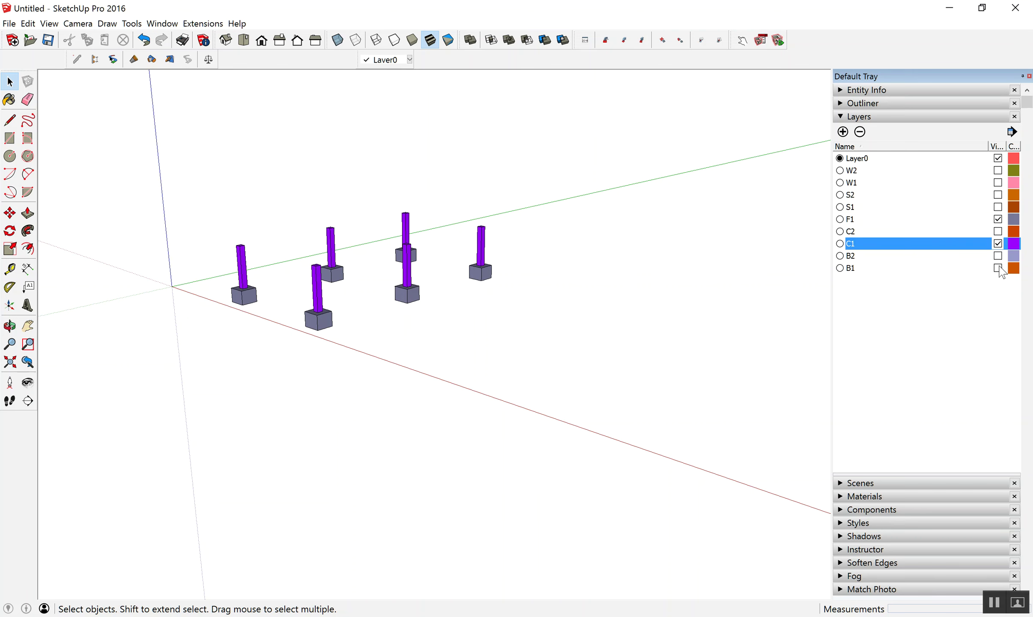
click(998, 269)
click(1012, 270)
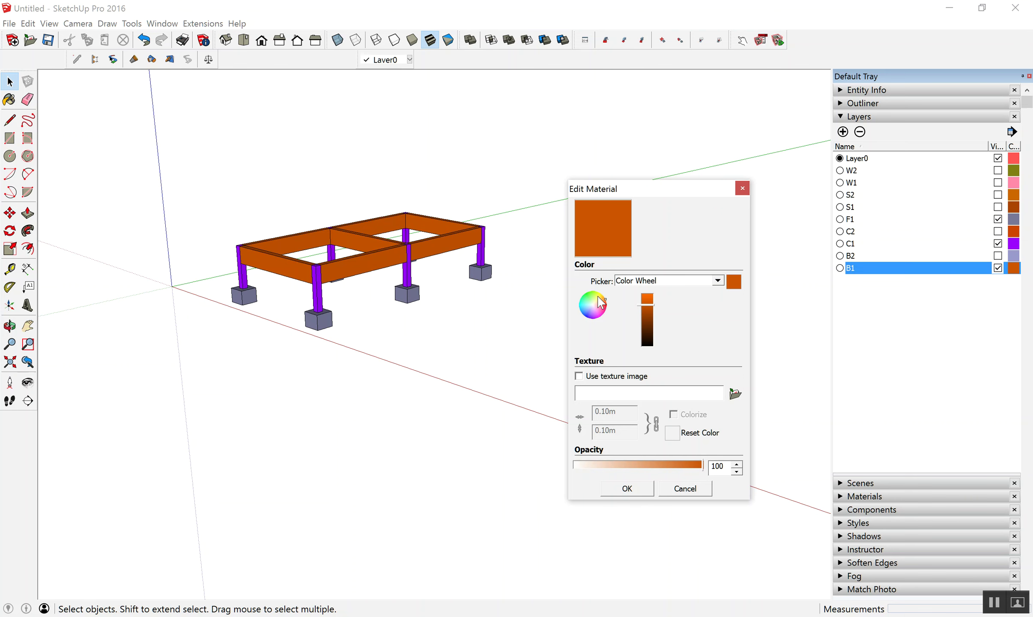
- Recolour layer B1 bright yellow and layer F1 bright blue
click(599, 297)
click(649, 296)
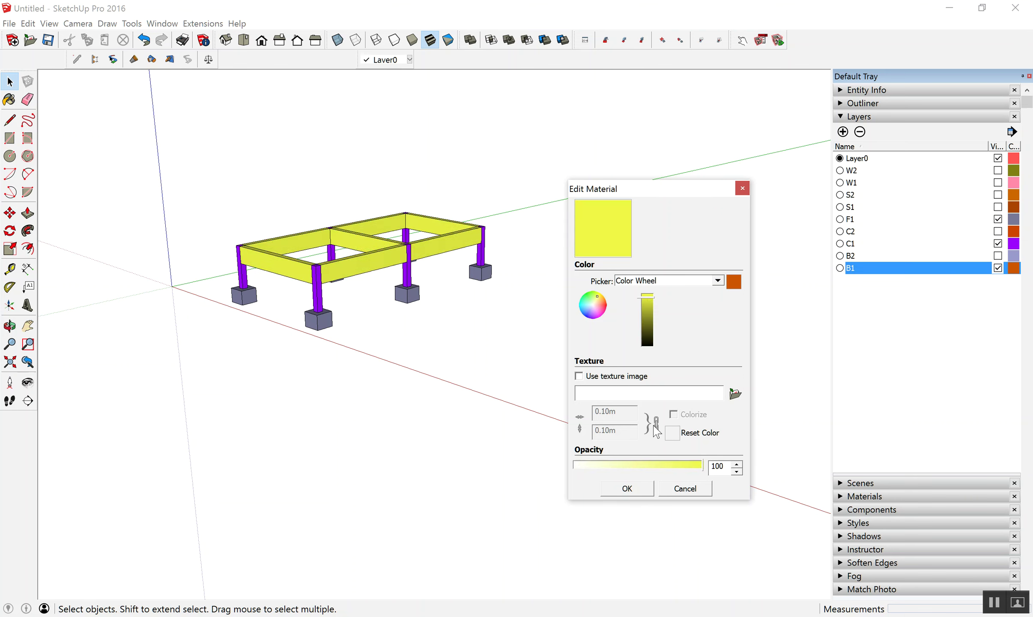
click(638, 489)
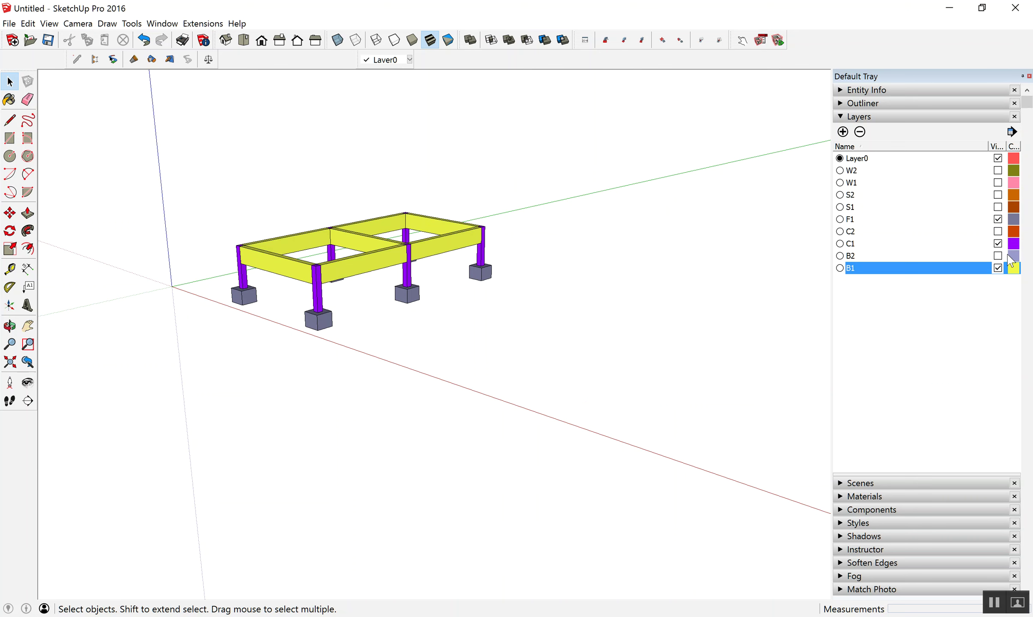
click(1010, 218)
click(588, 311)
click(646, 296)
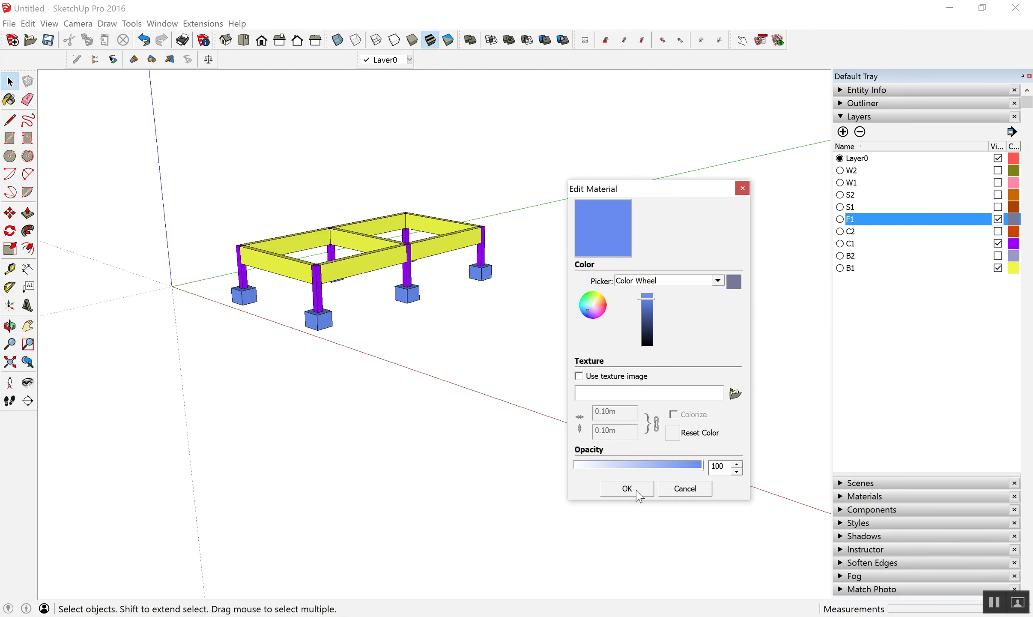
click(627, 489)
- Change layer C1's colour to a slightly darkened green
click(1012, 245)
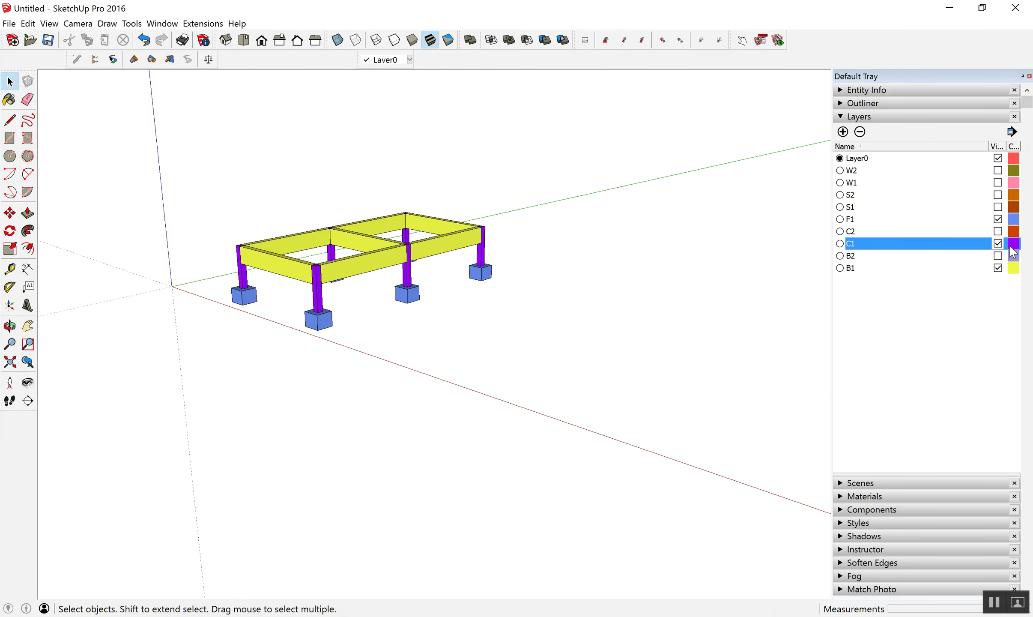
click(585, 298)
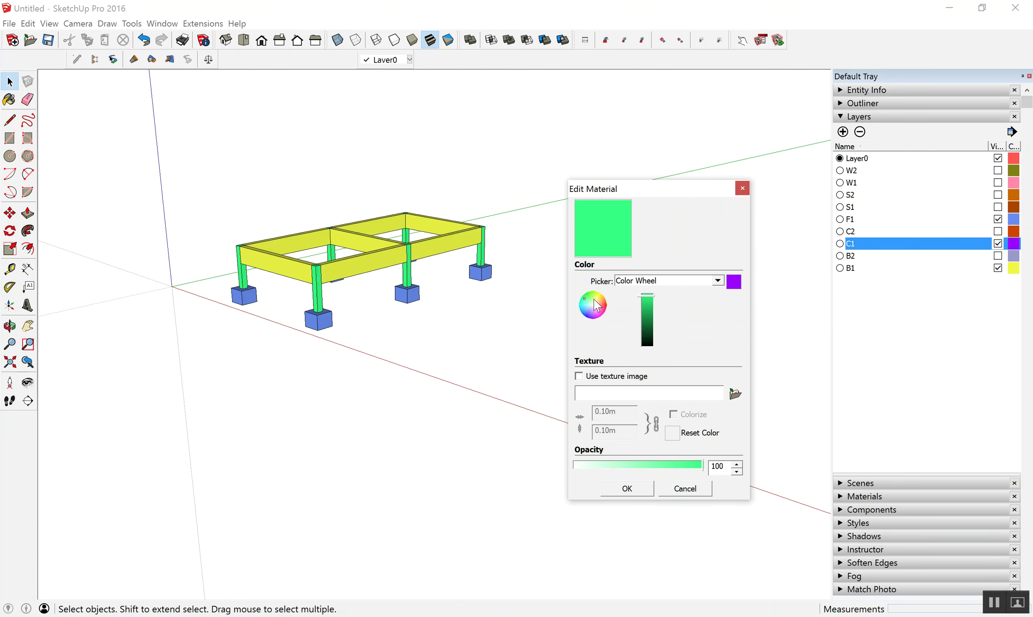
click(646, 303)
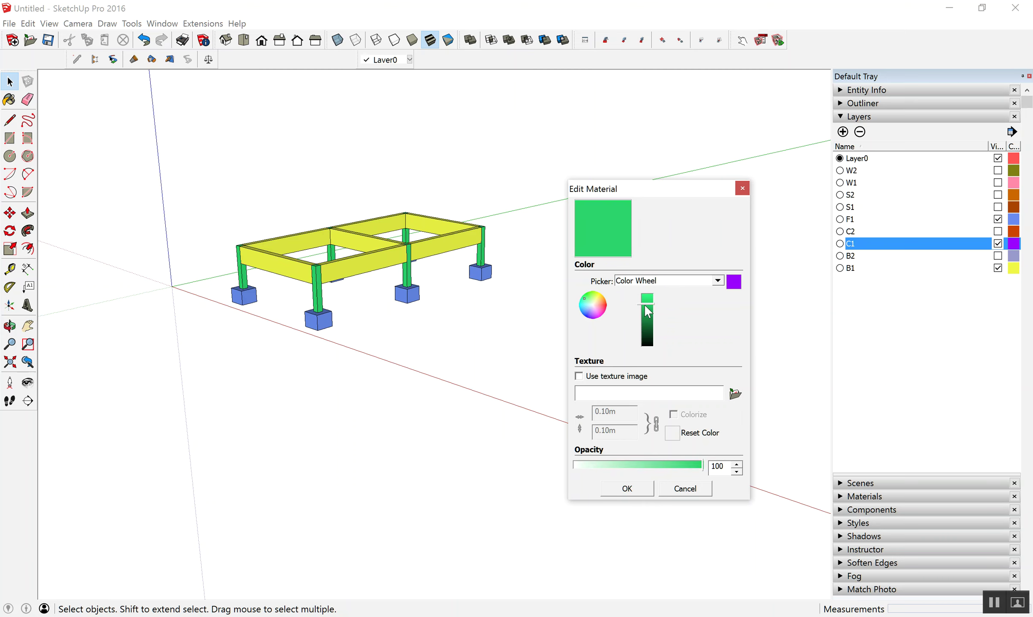
click(625, 486)
- Orbit around the recoloured frame and collapse the Layers panel
middle_drag(486, 356, 392, 351)
scroll(245, 338, up, 2)
mouse_move(244, 338)
middle_down()
mouse_move(432, 227)
mouse_move(357, 185)
middle_up()
scroll(357, 186, down, 1)
click(852, 118)
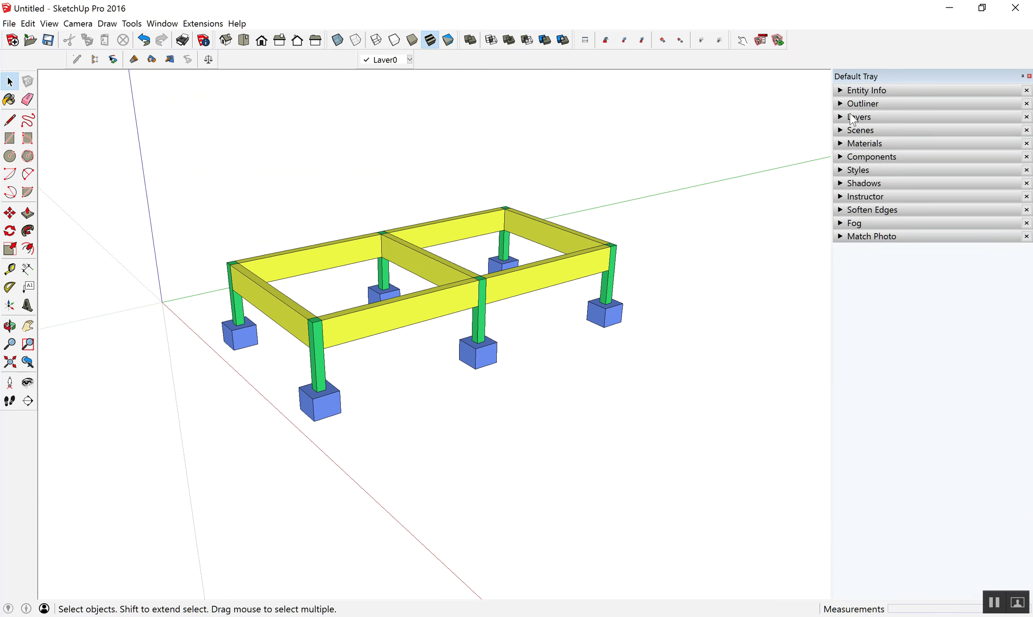
click(838, 147)
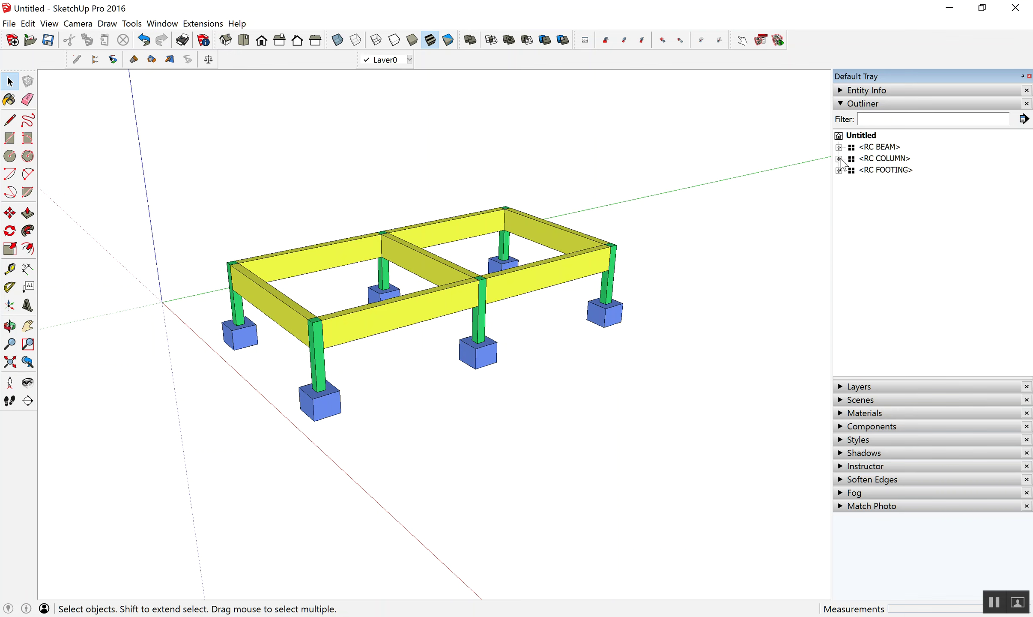
- Open RC COLUMN from the Outliner for editing and orbit to inspect its six green columns
click(838, 159)
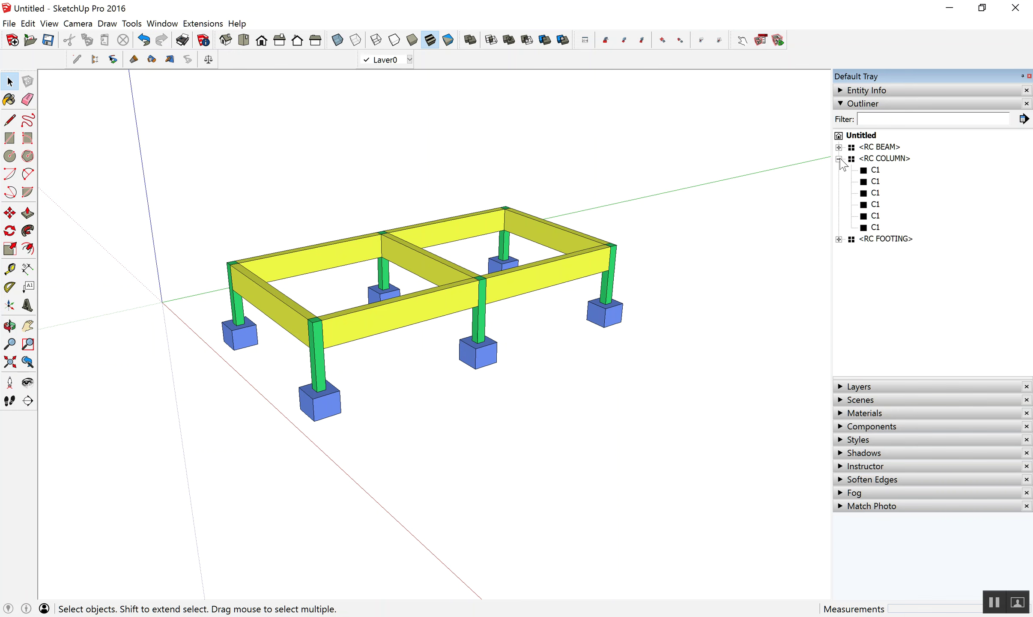
double_click(883, 159)
middle_drag(535, 248, 581, 199)
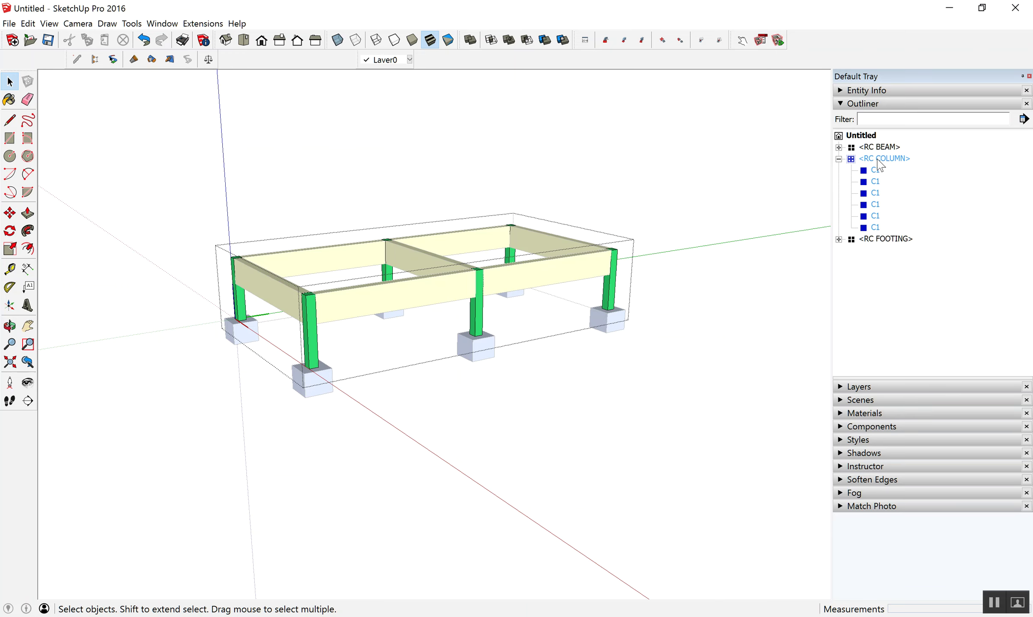
mouse_move(377, 300)
middle_down()
mouse_move(330, 317)
mouse_move(512, 191)
mouse_move(348, 301)
middle_up()
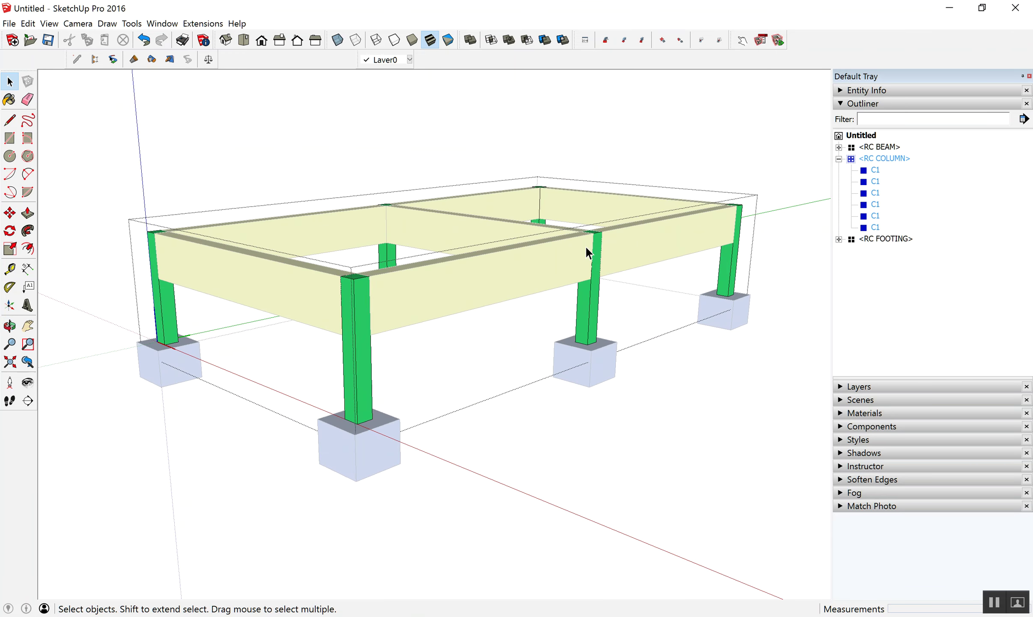
scroll(521, 265, down, 2)
middle_drag(521, 265, 444, 257)
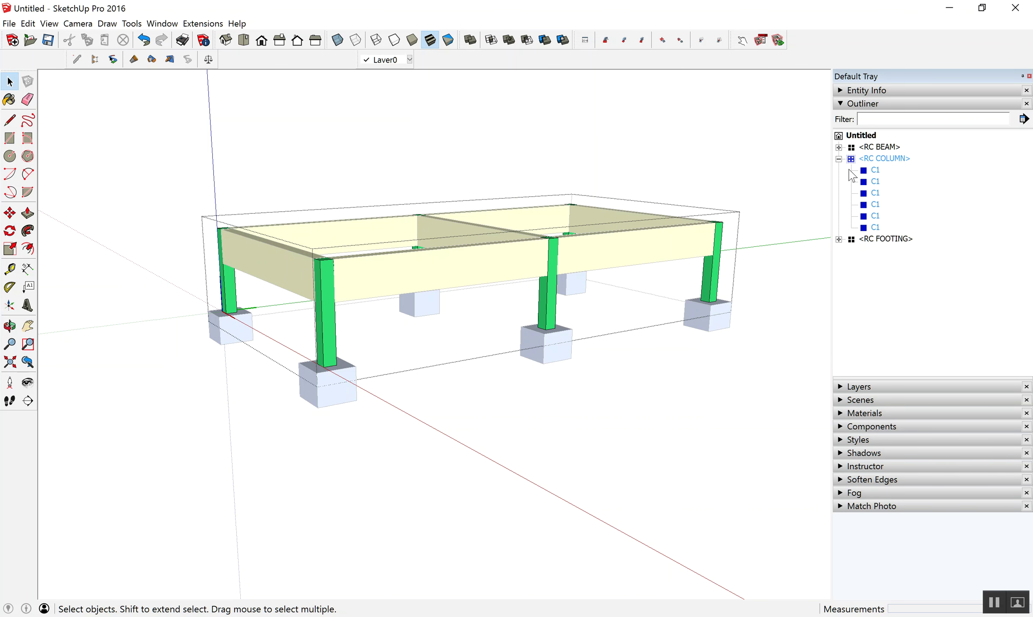
middle_drag(463, 257, 453, 253)
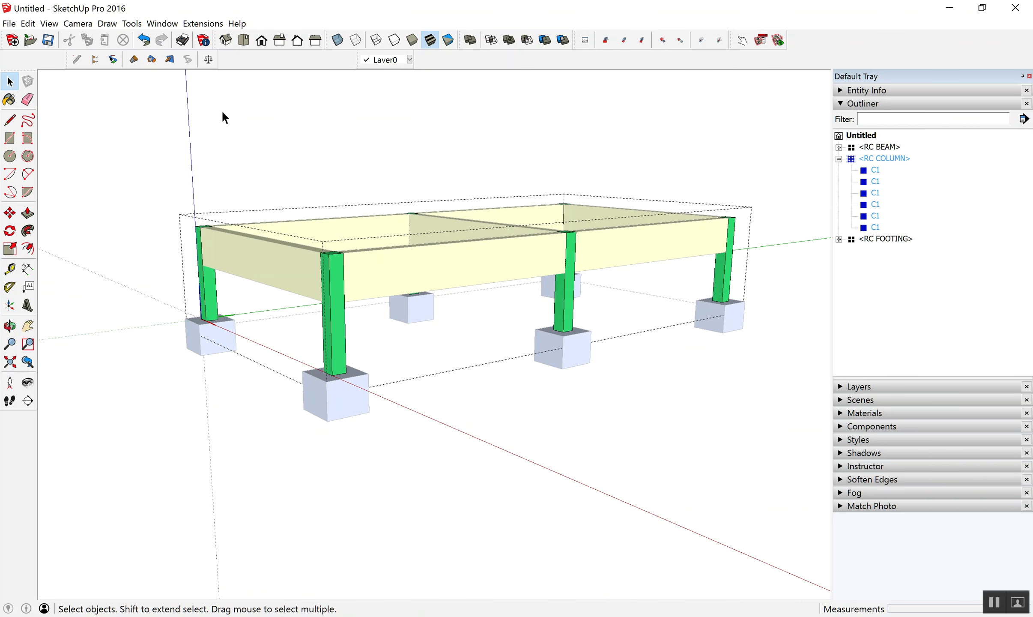
- Set View > Component Edit to Hide Rest Of Model and exit the RC COLUMN group
click(49, 24)
mouse_move(87, 195)
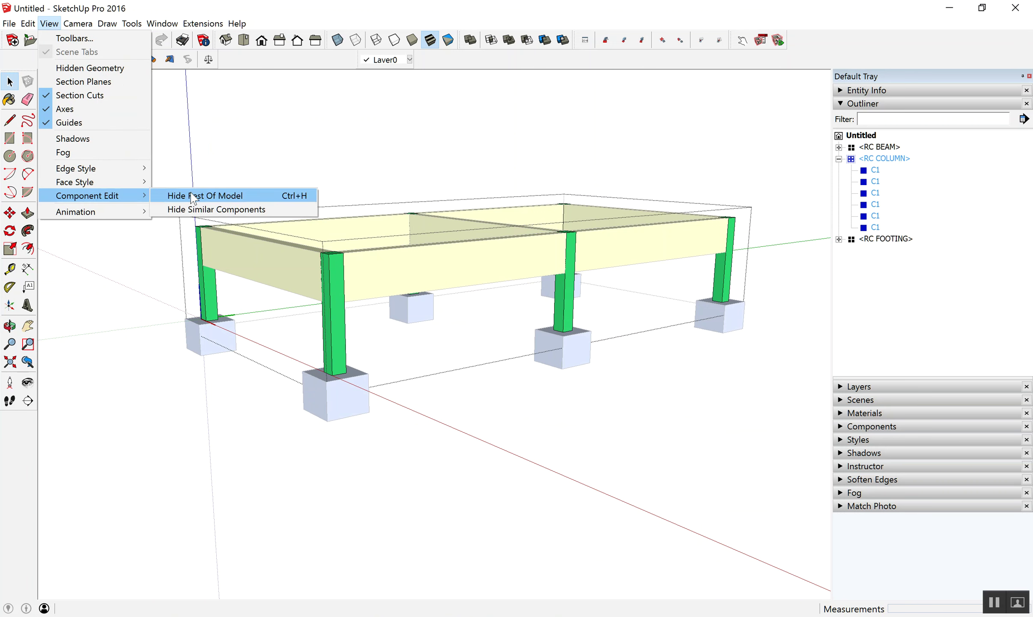
click(192, 196)
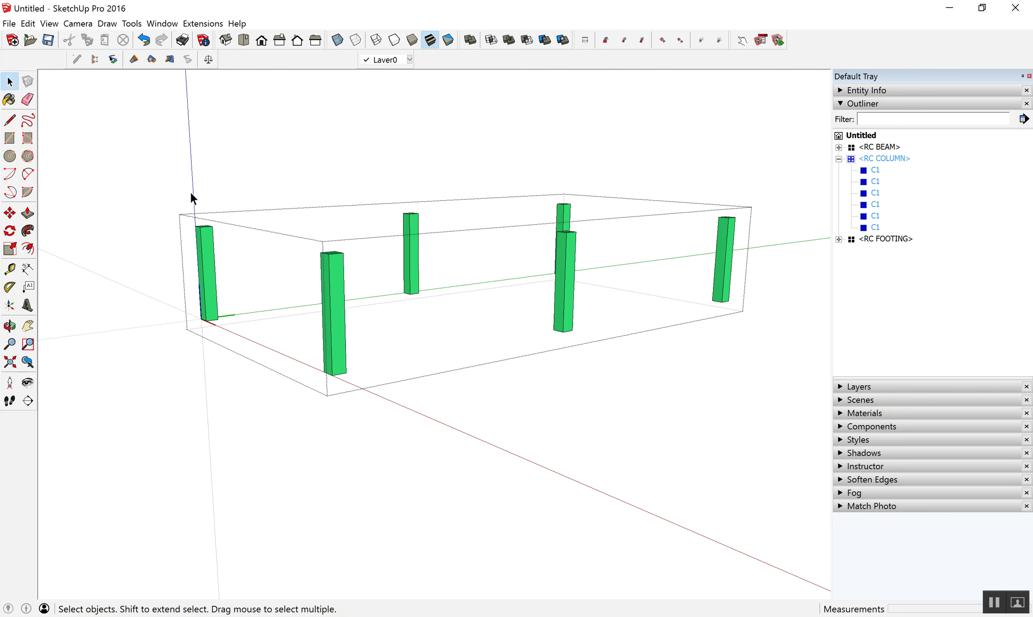
click(50, 23)
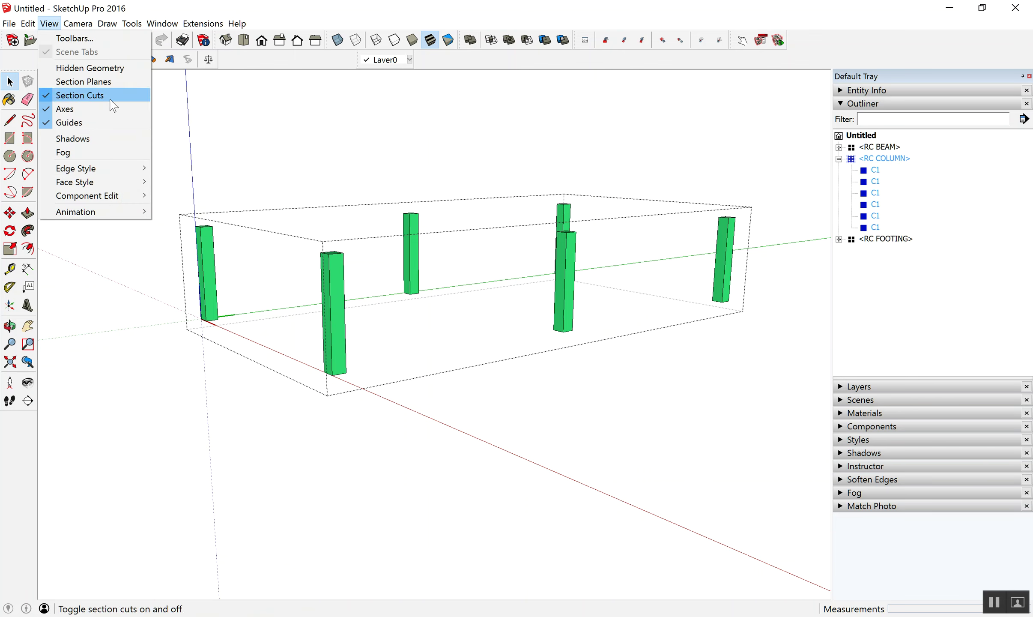
click(50, 24)
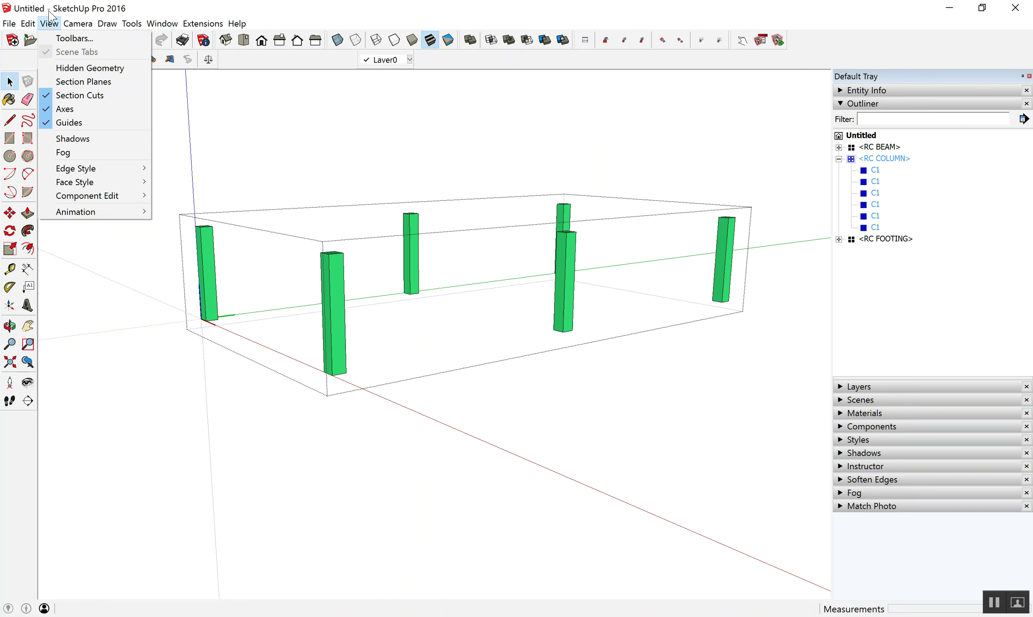
mouse_move(87, 195)
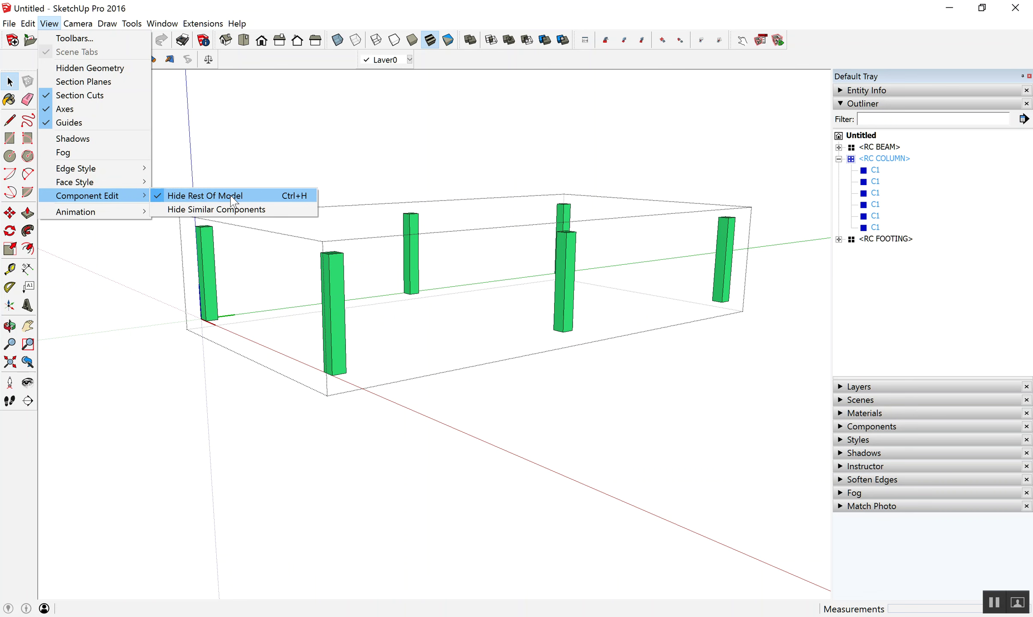
click(579, 383)
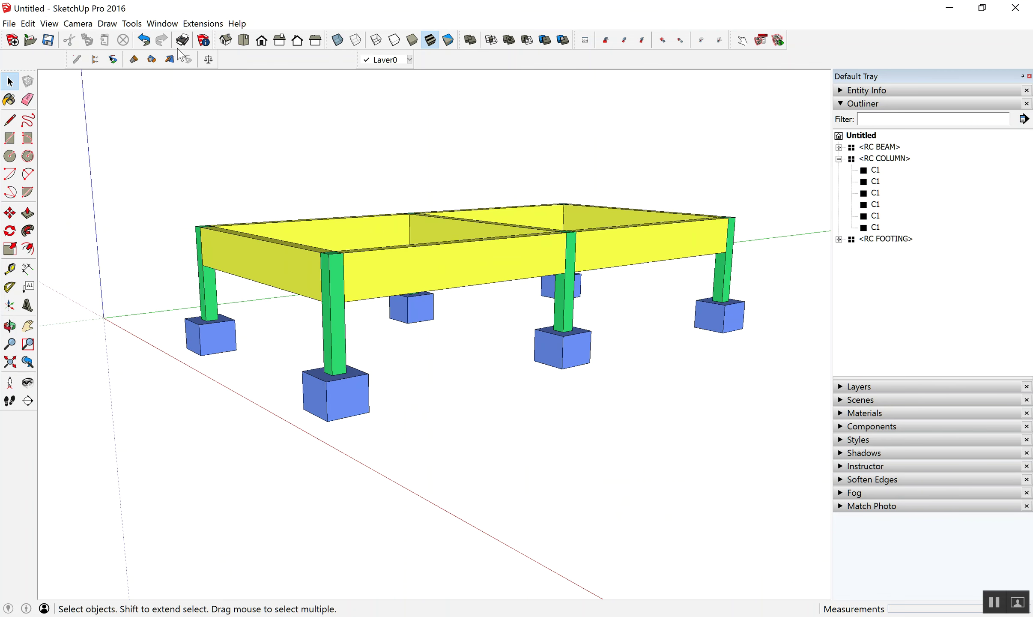
click(162, 23)
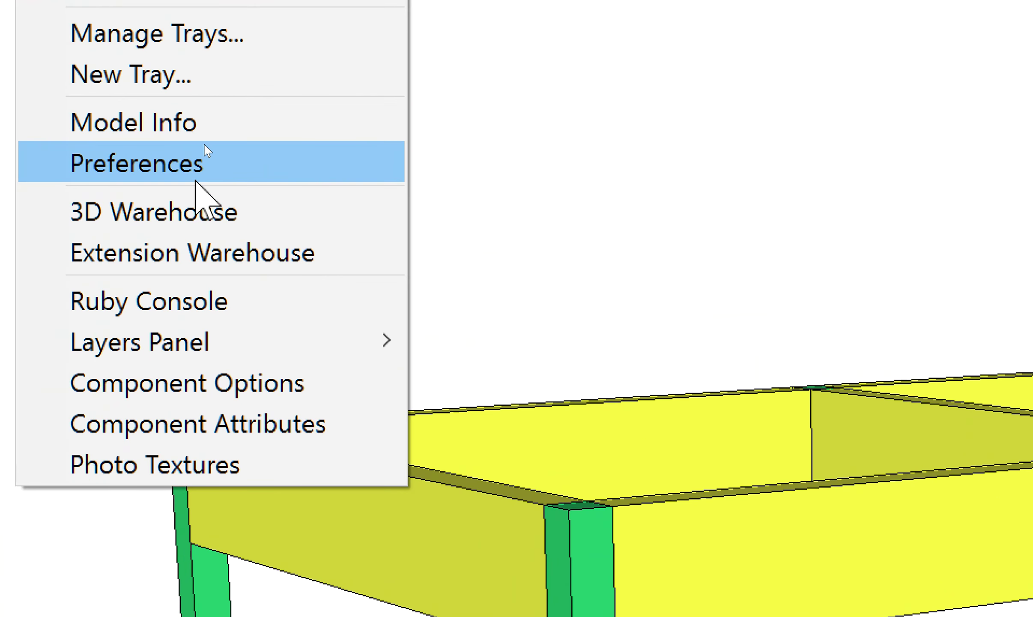
- Open the Shortcuts preferences and filter the function list for 'rest'
click(205, 148)
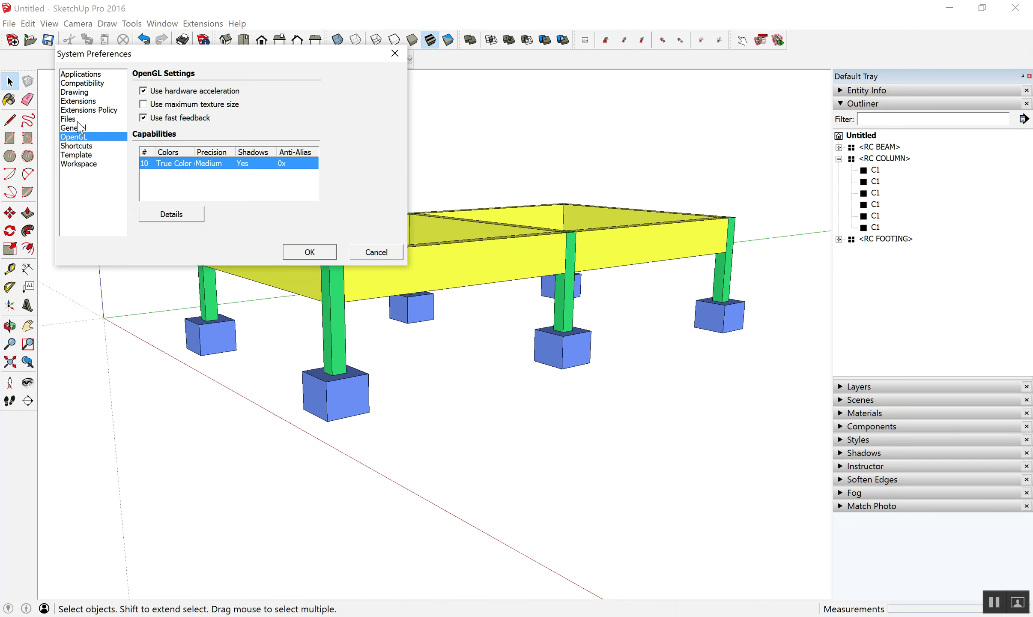
click(74, 148)
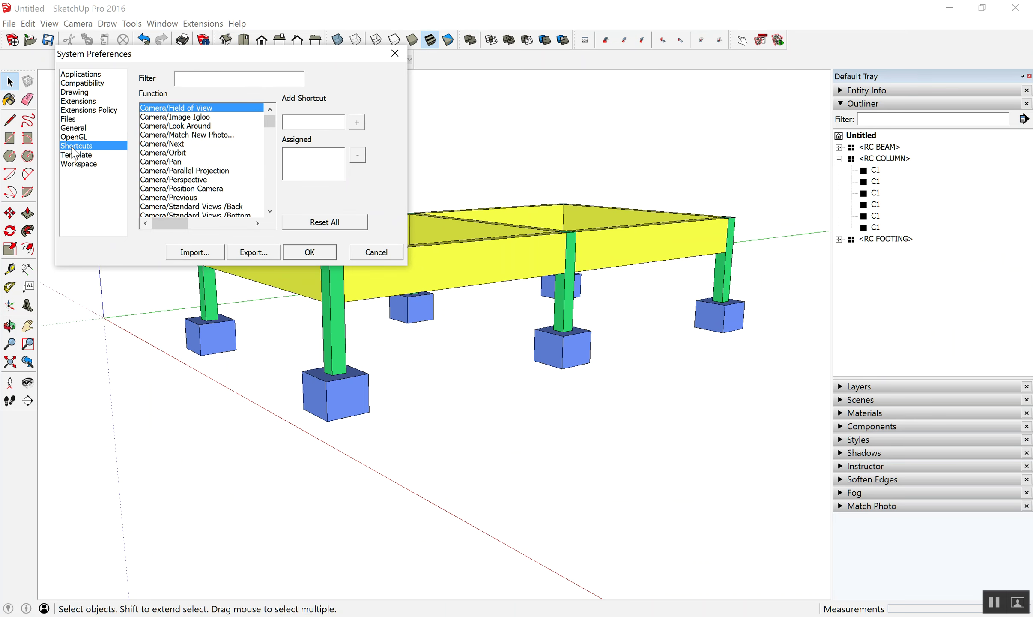
drag(269, 121, 288, 111)
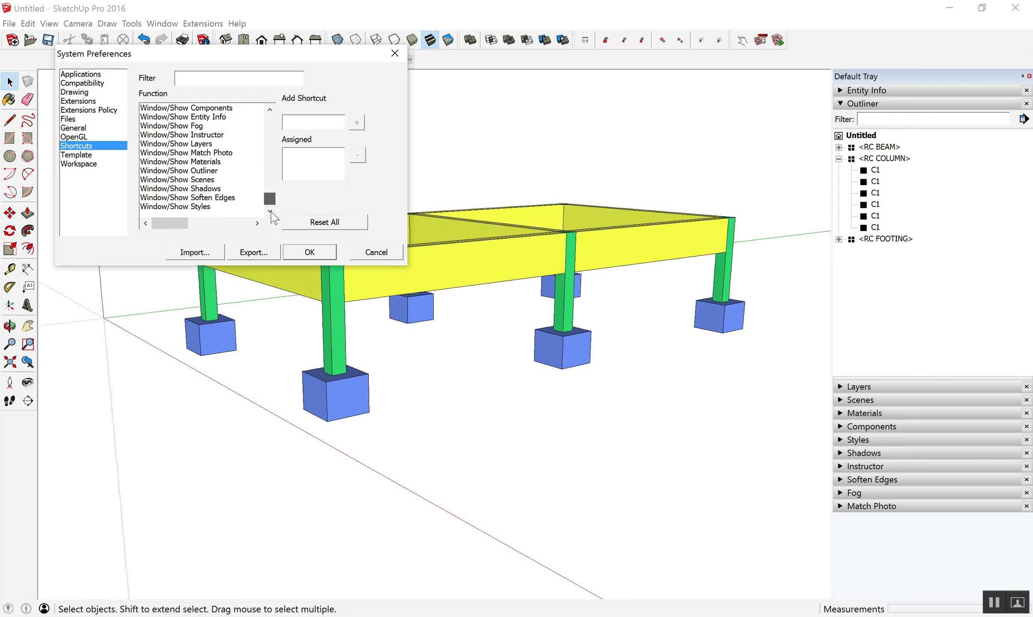
click(254, 76)
text(rest)
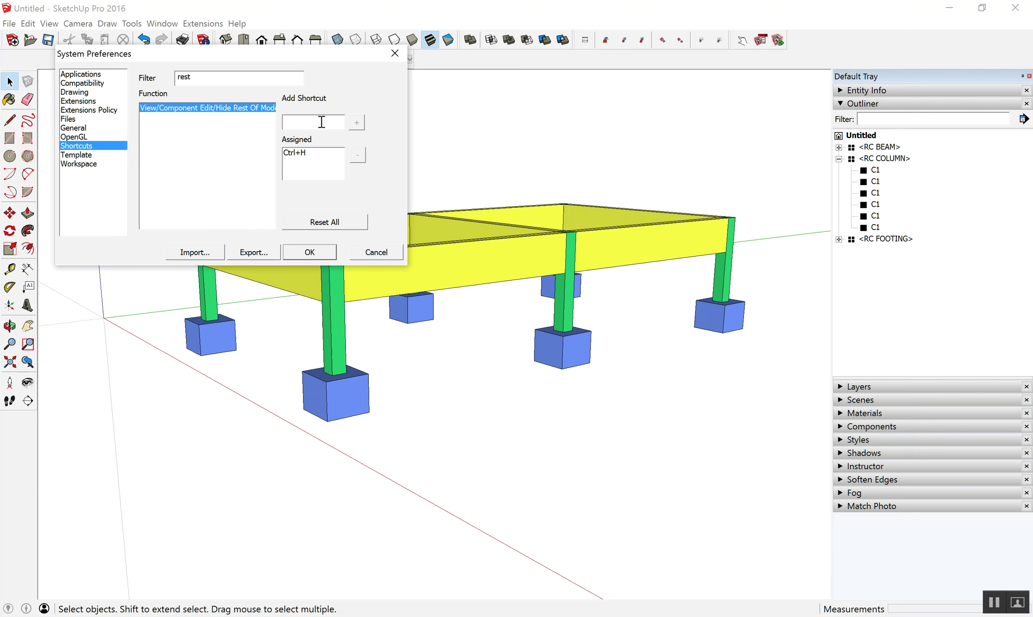
- Reassign Ctrl+H to Hide Rest Of Model and save the preferences
click(337, 160)
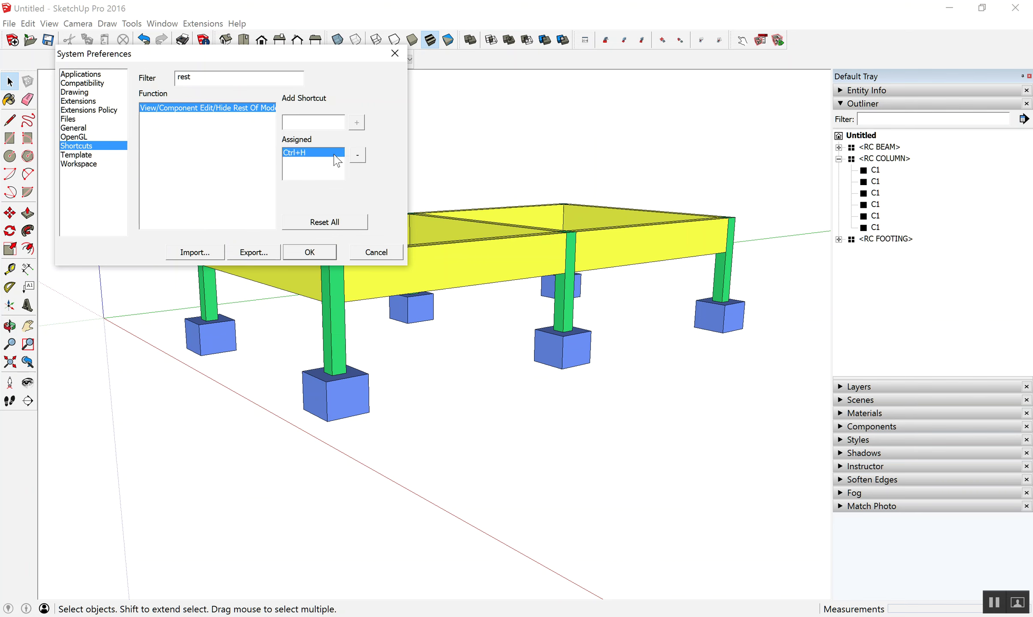
click(358, 155)
click(318, 124)
key(BackSpace)
key(ctrl)
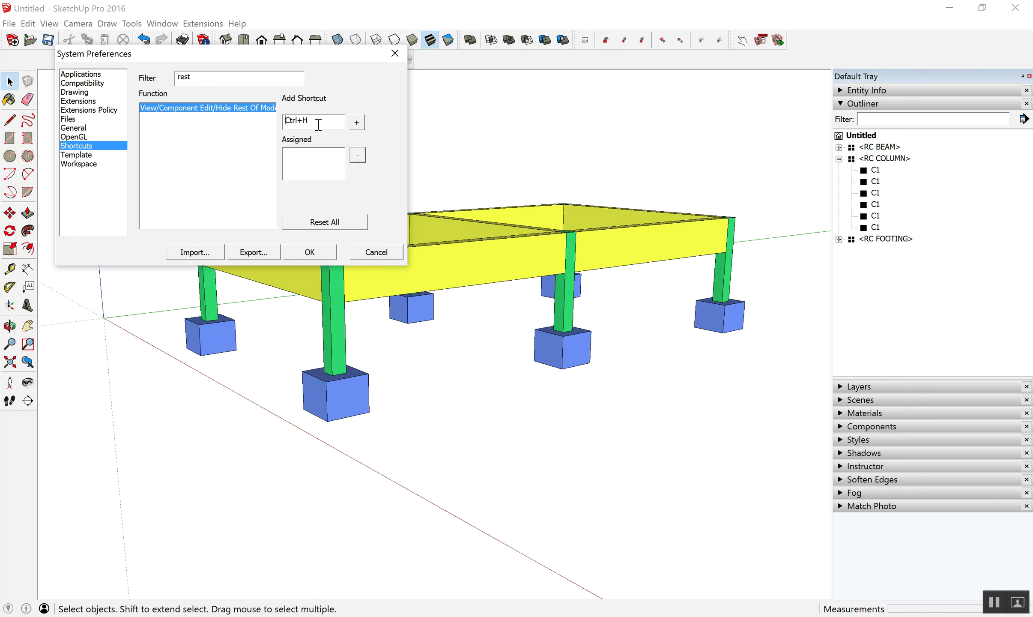
click(359, 123)
click(317, 253)
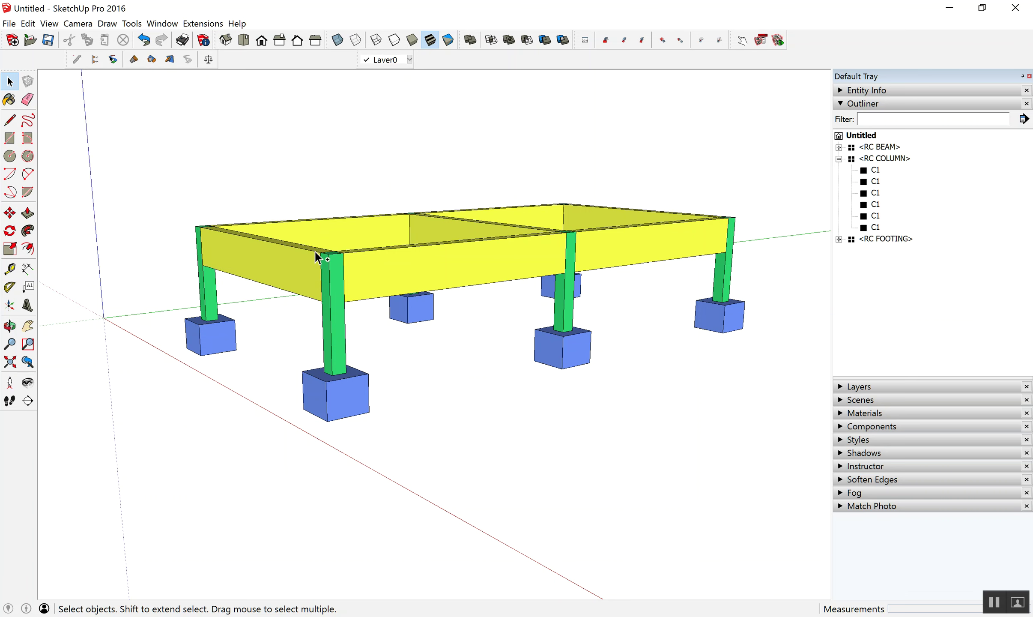
- Test the Ctrl+H hide-rest toggle inside RC BEAM, then exit the group
double_click(421, 276)
key(ctrl+h)
key(ctrl+h)
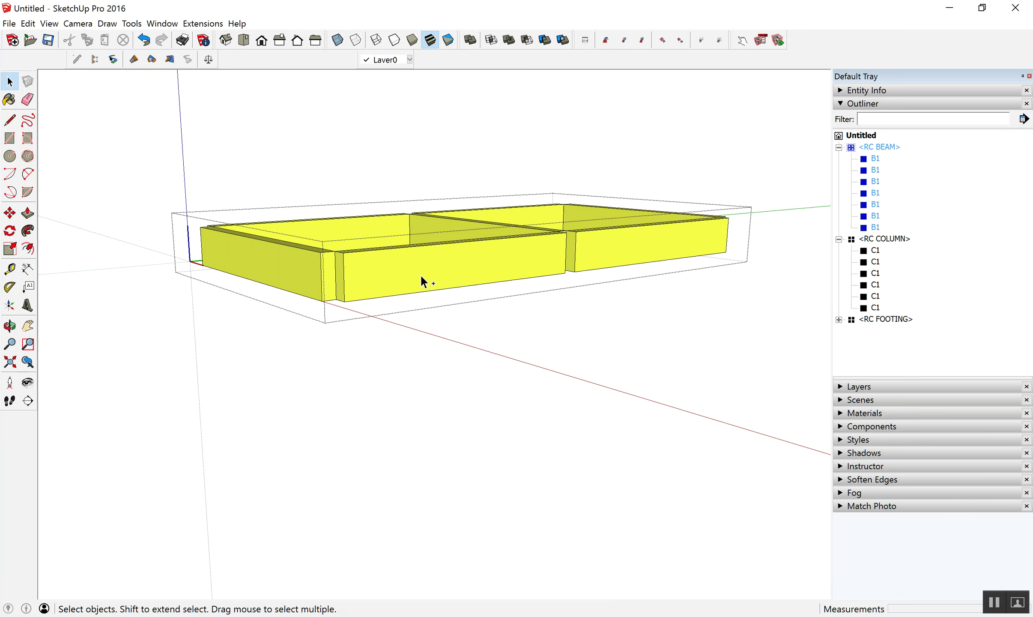
key(ctrl+h)
key(ctrl+h)
mouse_move(421, 274)
middle_down()
mouse_move(443, 342)
mouse_move(487, 372)
middle_up()
click(487, 371)
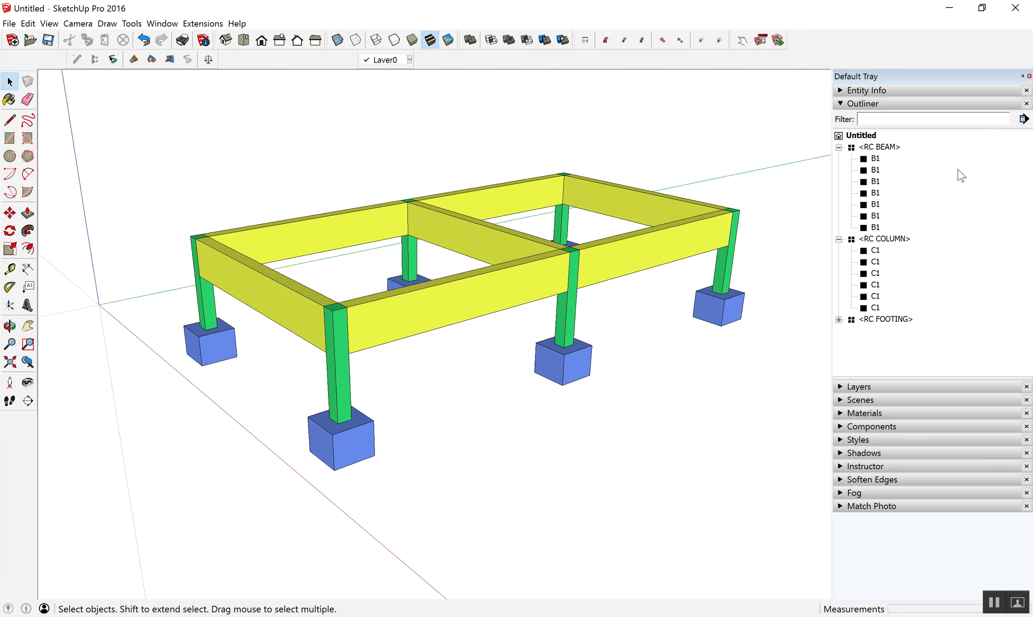
scroll(310, 239, down, 1)
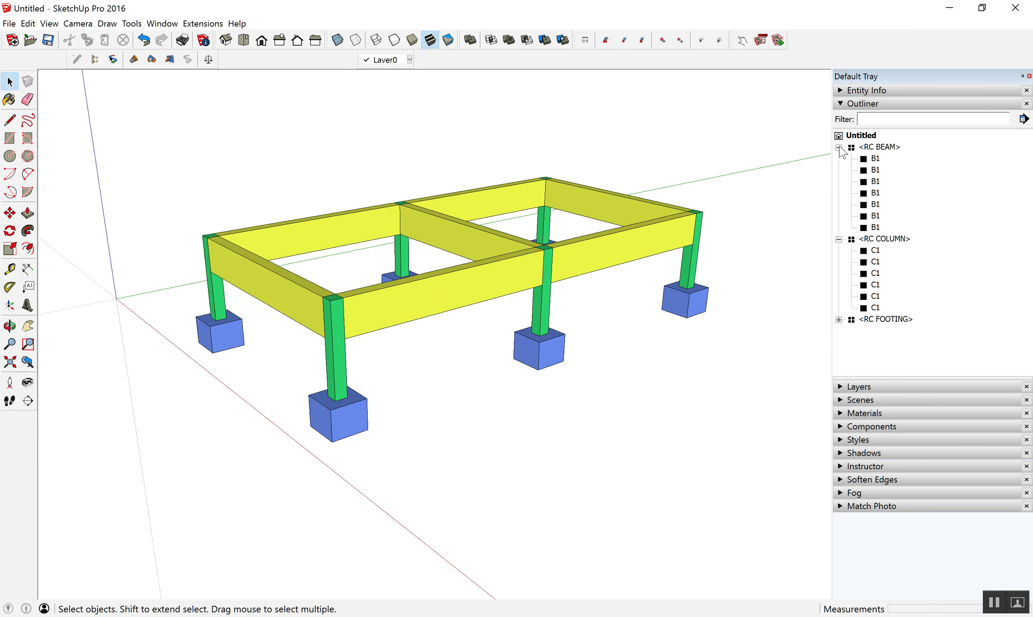
click(838, 147)
- Open RC COLUMN for editing and select all six columns with Ctrl+A
double_click(875, 159)
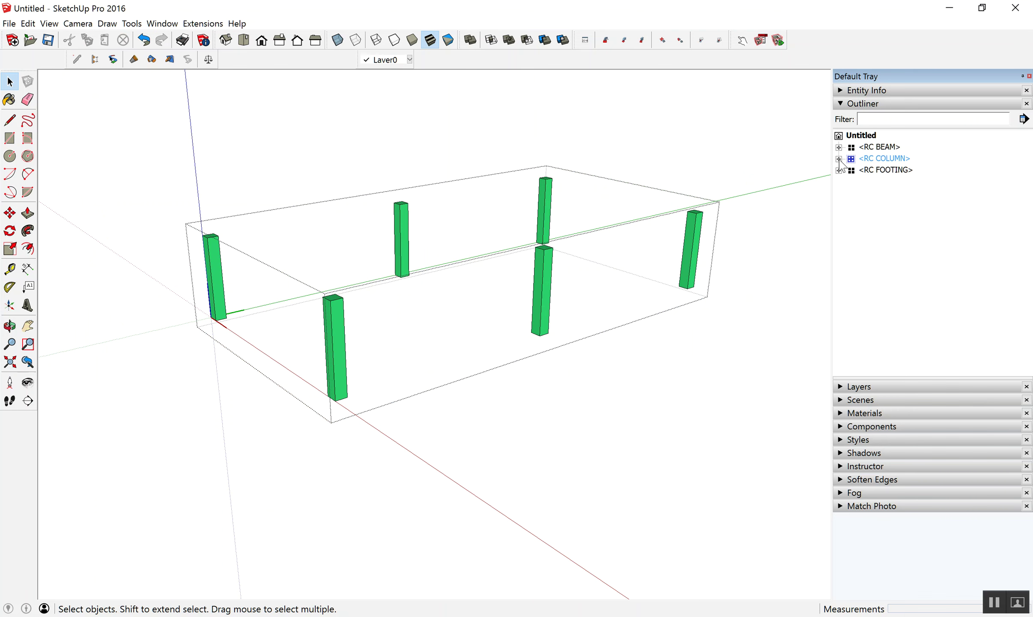
click(839, 159)
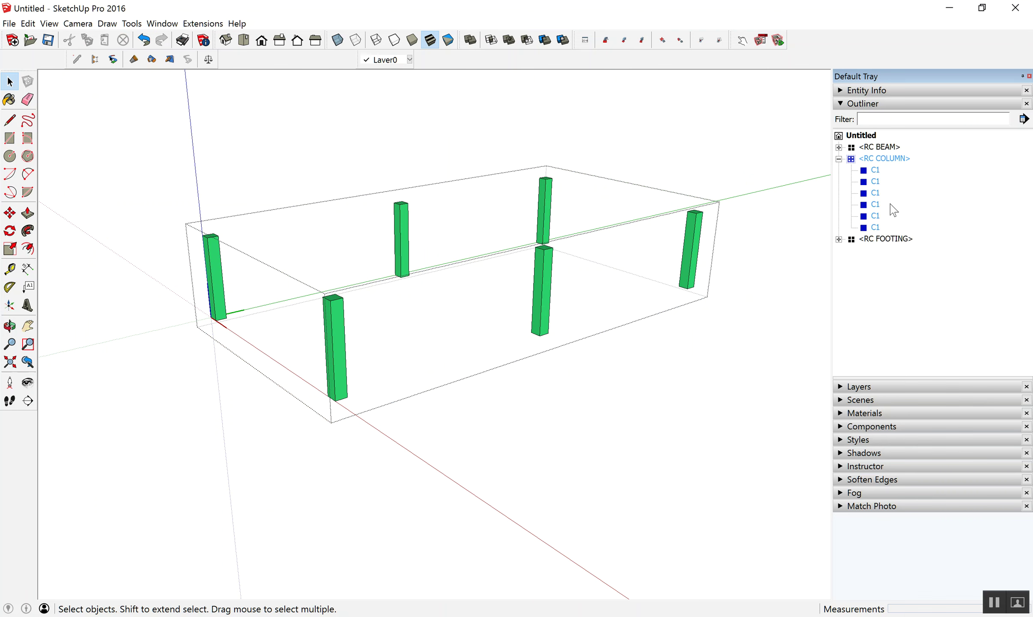
key(Escape)
double_click(868, 161)
key(ctrl+a)
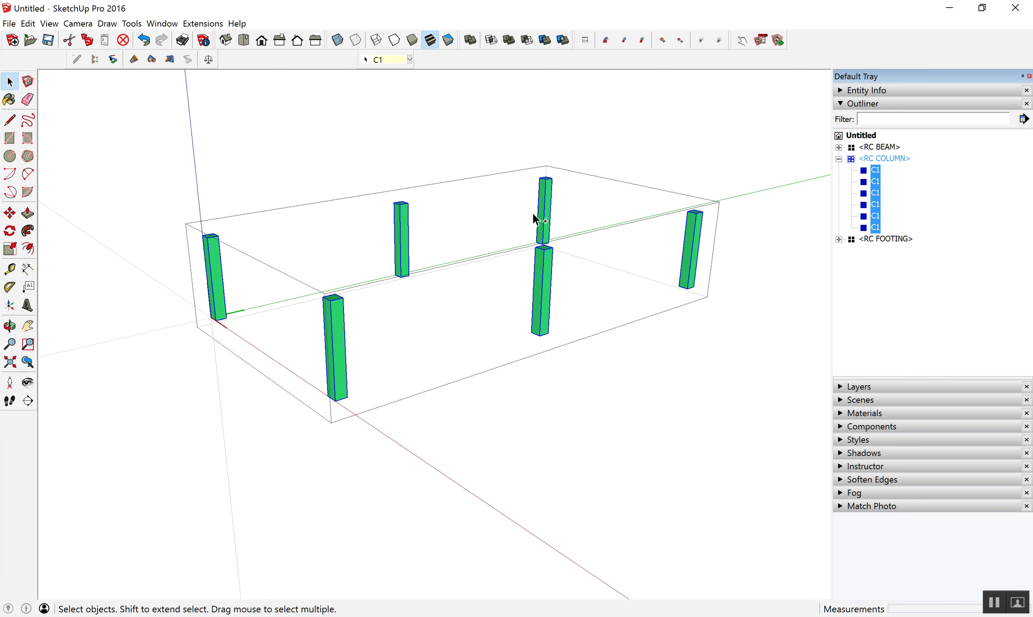
- Copy the six selected columns upward onto the tops of the existing columns
key(m)
scroll(392, 371, up, 2)
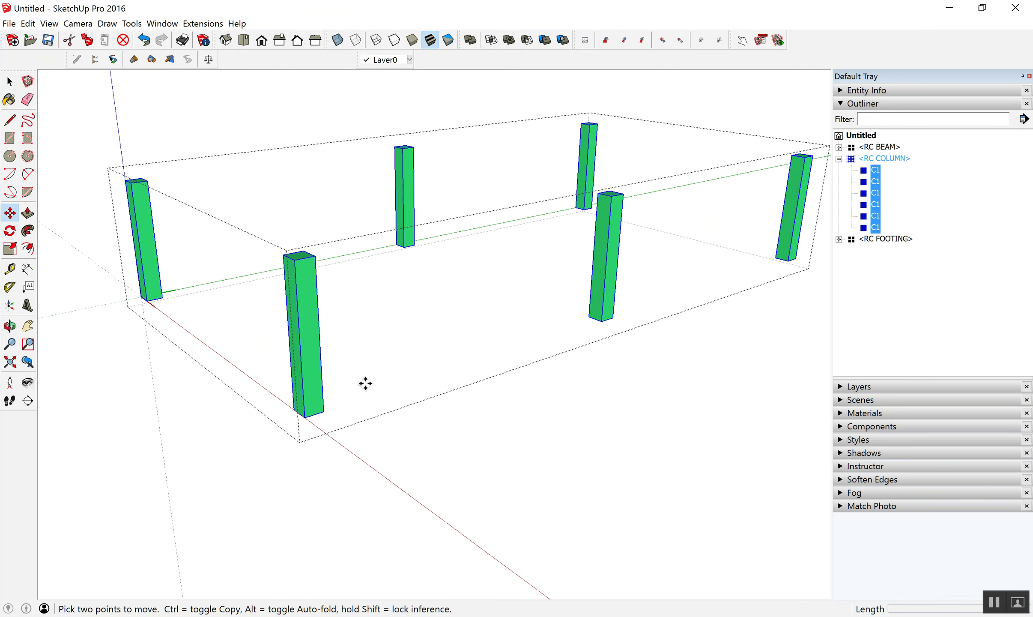
key(ctrl)
click(324, 410)
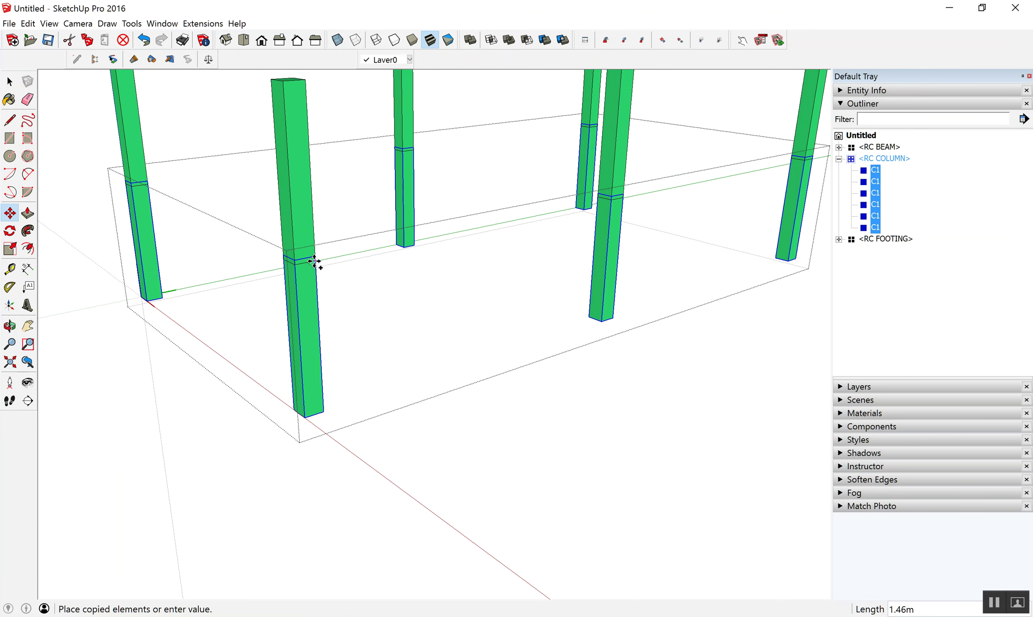
click(315, 256)
key(space)
scroll(429, 314, down, 3)
scroll(390, 332, down, 2)
scroll(387, 210, down, 1)
scroll(385, 206, up, 1)
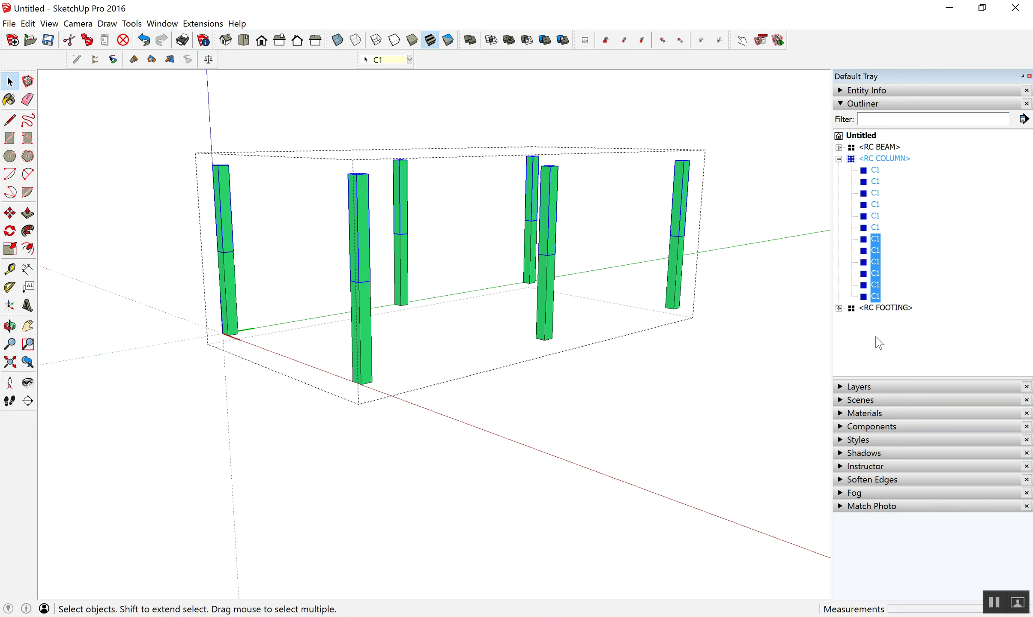
- In Profile Builder, sample an existing column profile and rename it C2
click(77, 59)
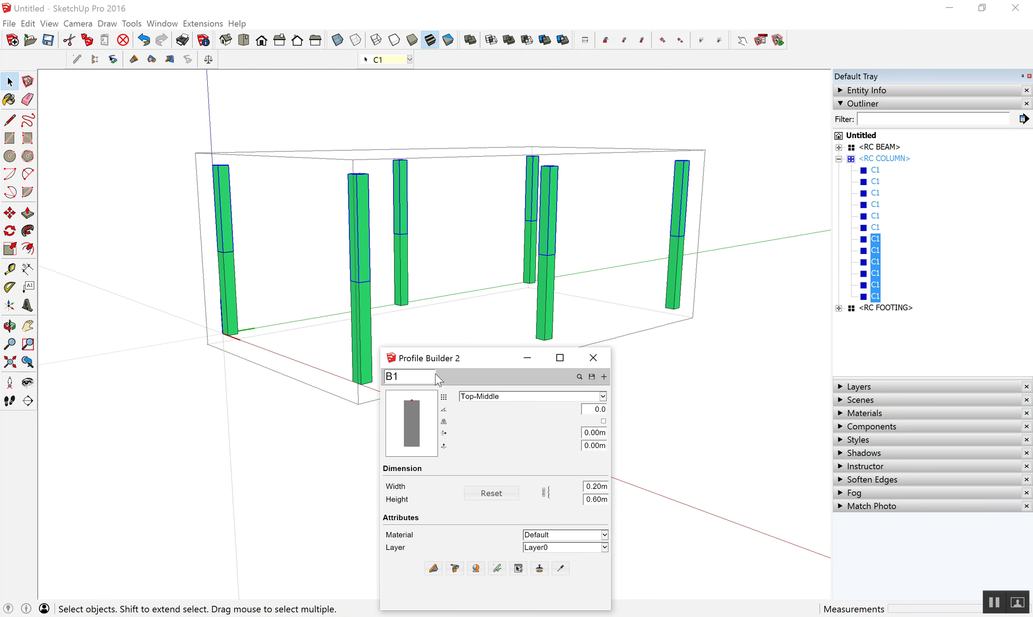
double_click(399, 377)
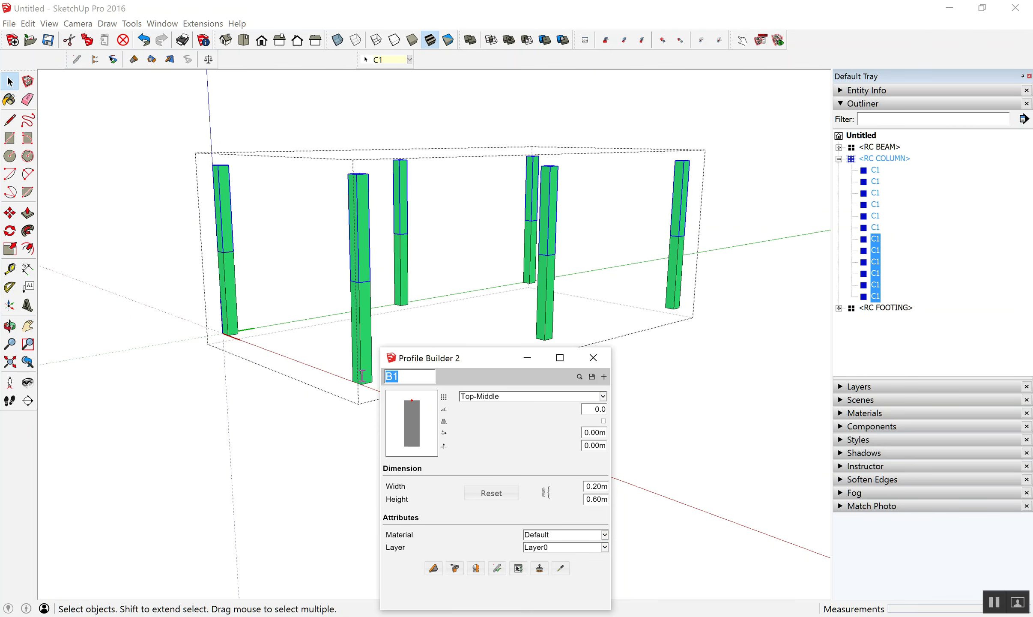
click(561, 568)
click(359, 249)
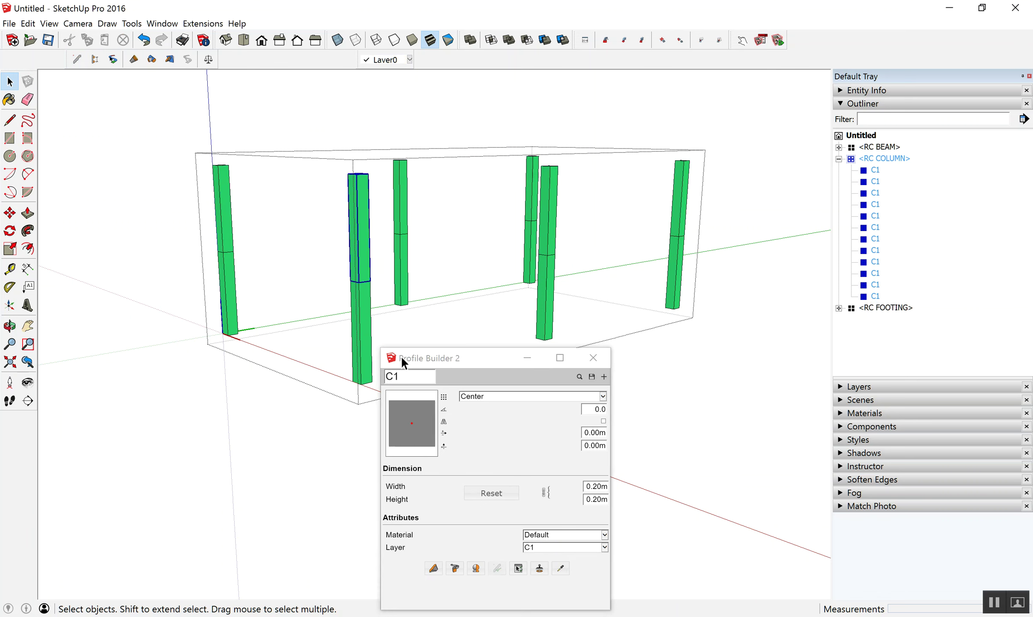
click(415, 374)
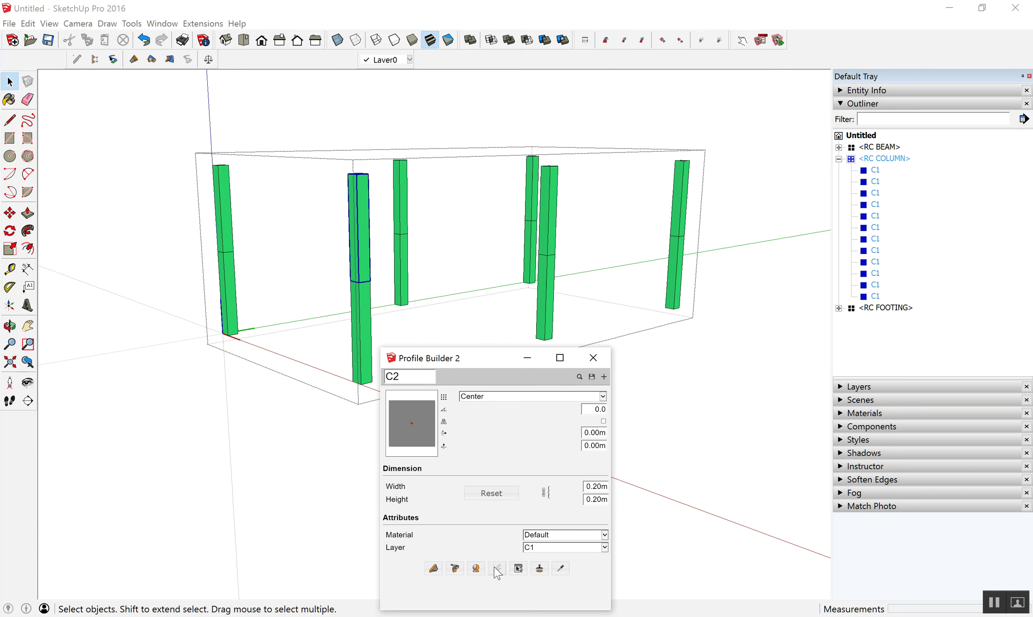
- Apply the C2 profile to the six upper column segments and exit the group
drag(713, 176, 155, 137)
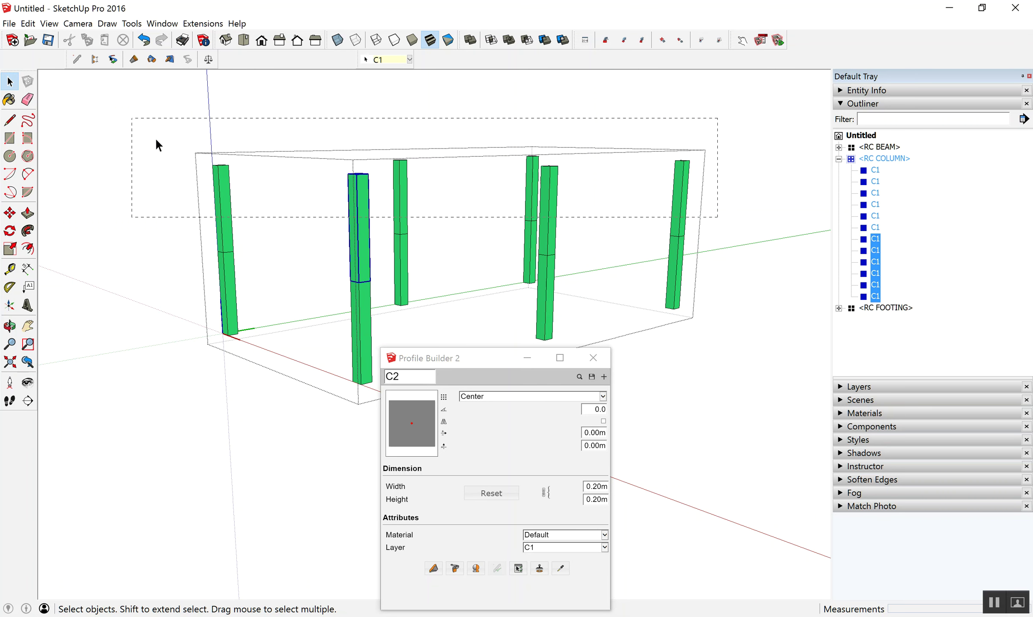
click(476, 568)
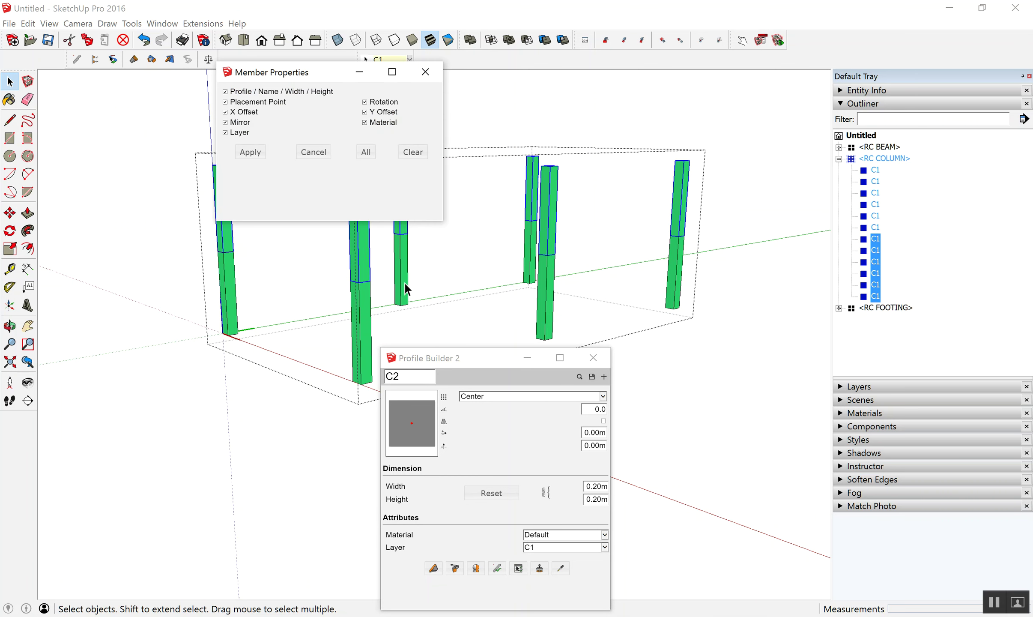
click(251, 153)
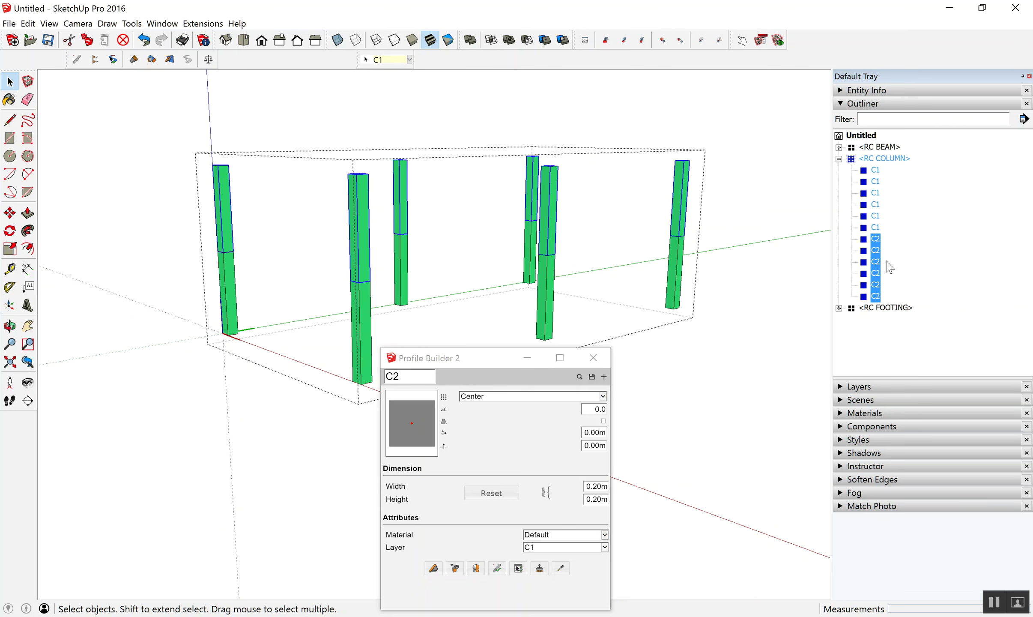
click(687, 370)
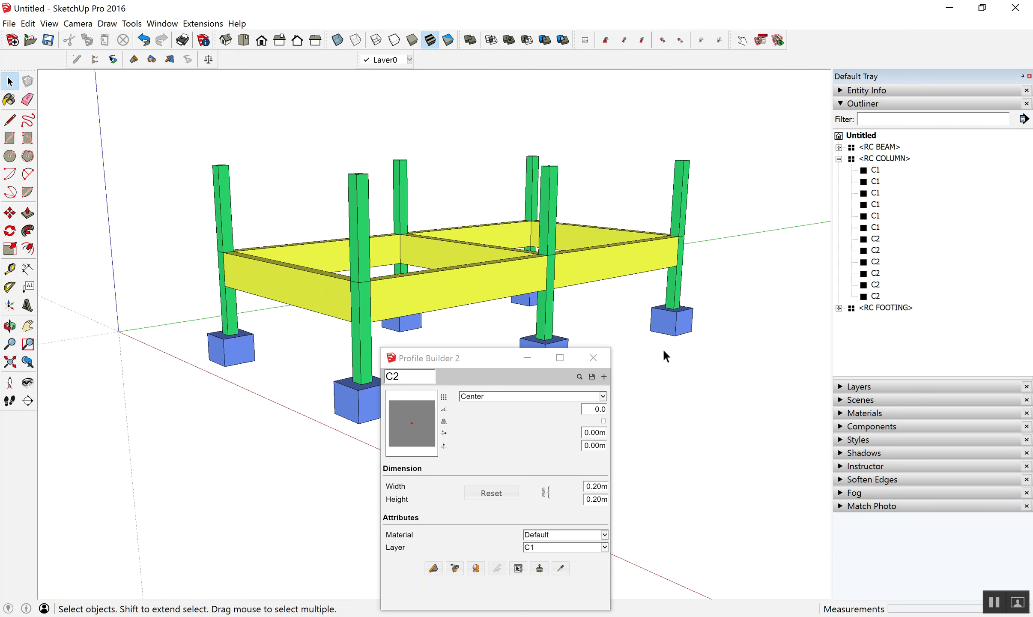
click(592, 358)
middle_drag(469, 269, 498, 233)
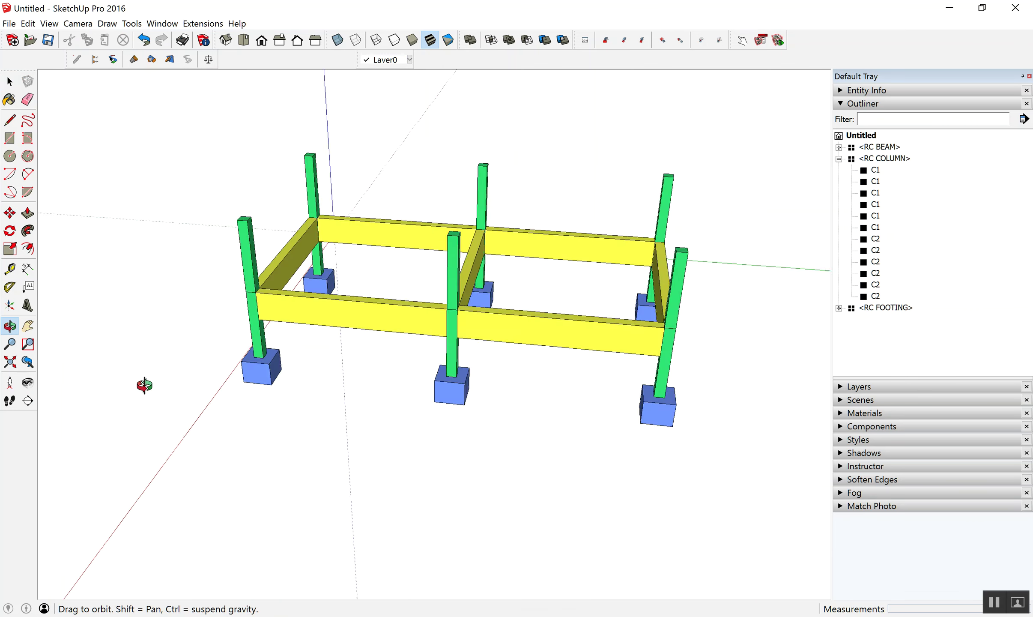
- Inside the RC COLUMN group, select the upper C2 segments and draw a reference line of 3
double_click(524, 221)
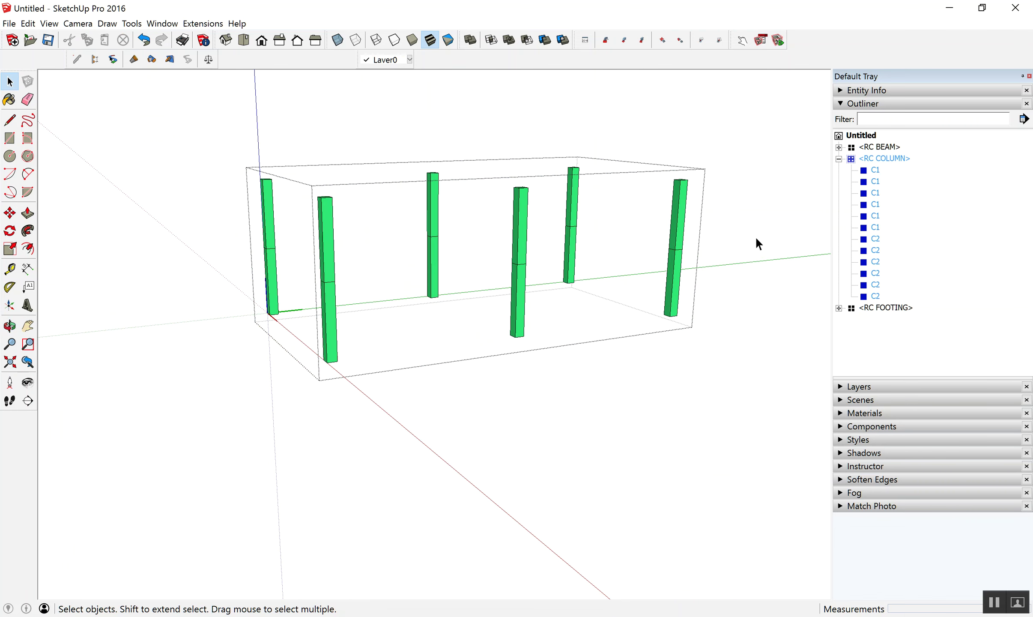
drag(202, 130, 191, 125)
scroll(460, 245, up, 2)
key(l)
click(531, 269)
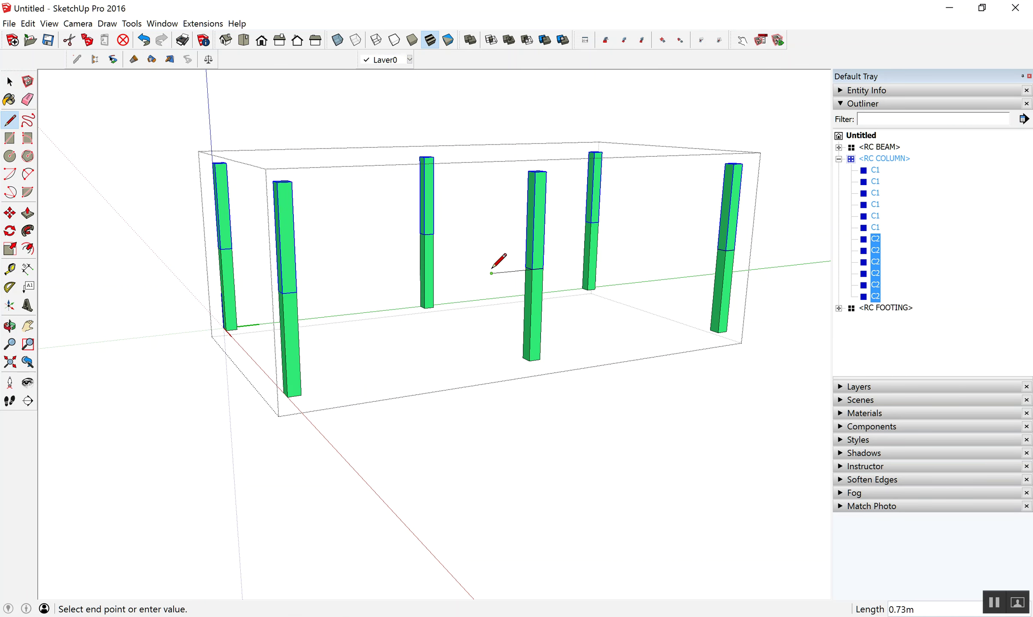
text(3)
scroll(471, 257, down, 4)
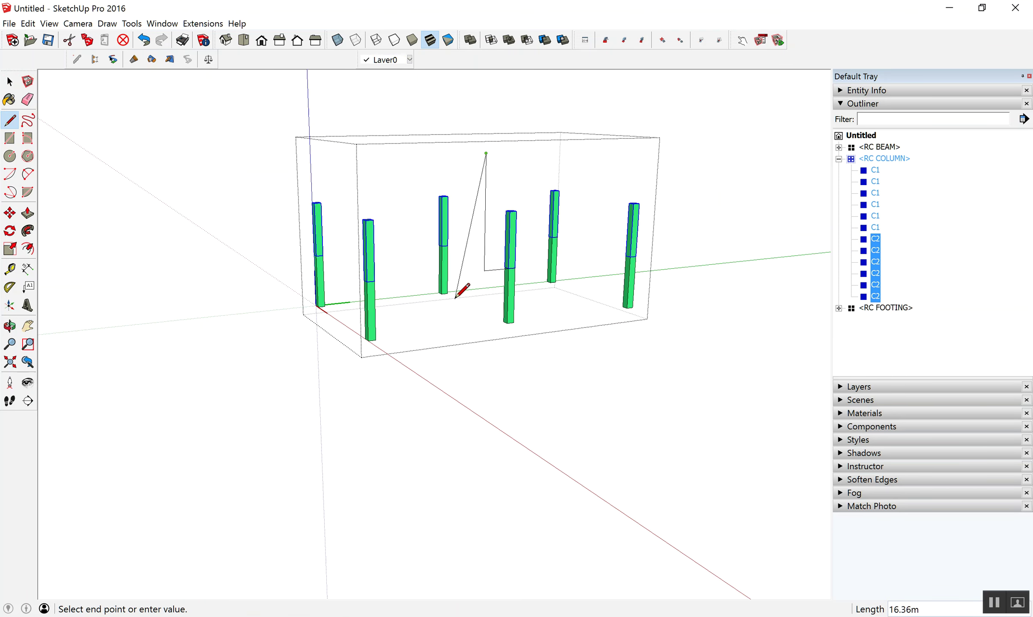
- Extend the C2 segments 1.50 m with Modify Length, erase the stray line and exit the group
click(133, 58)
scroll(492, 179, up, 2)
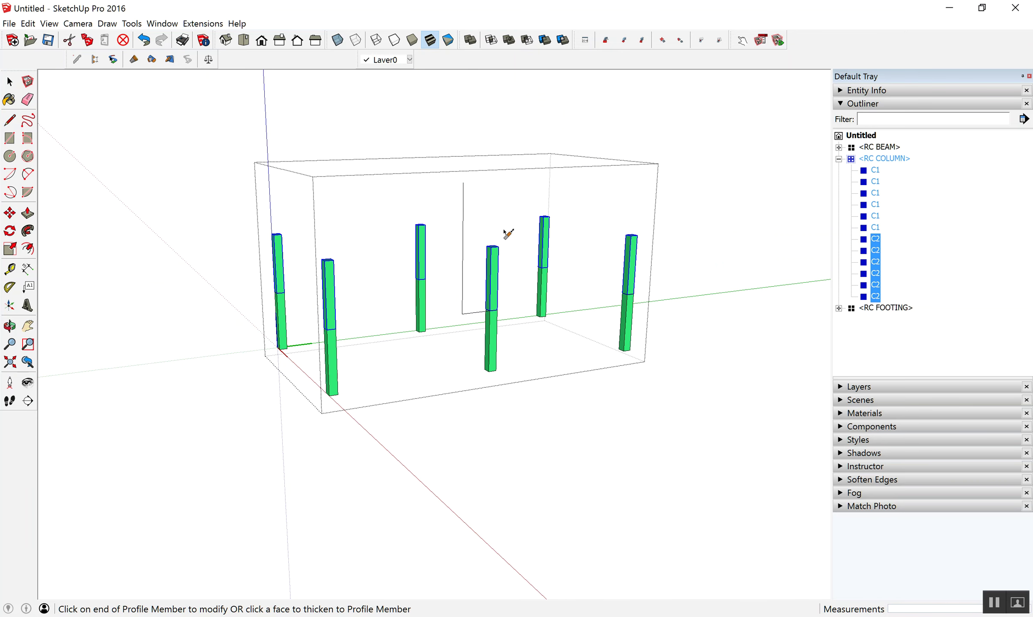
click(499, 256)
click(491, 185)
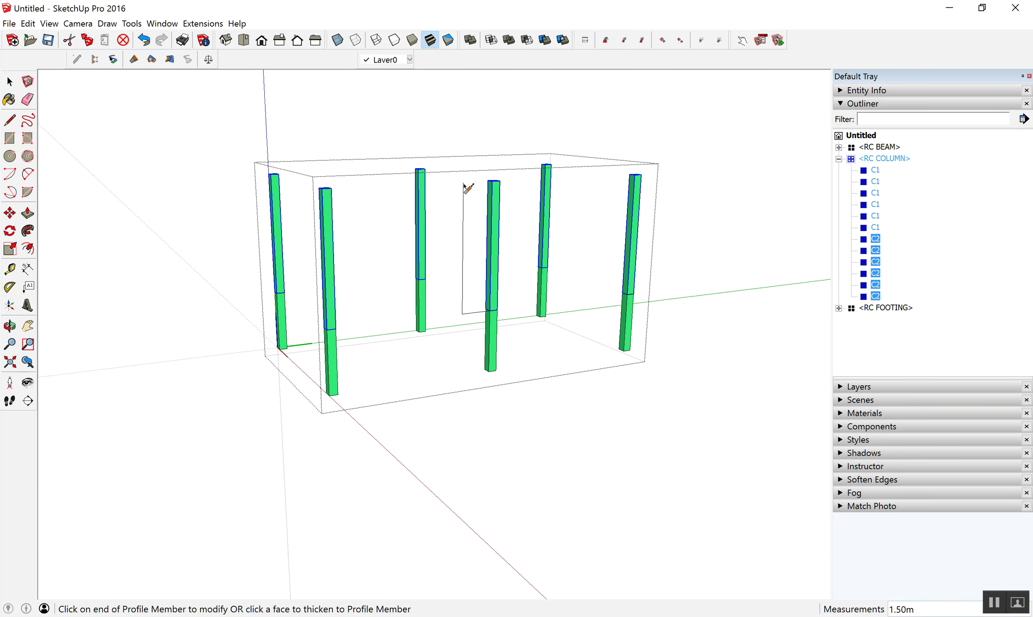
key(space)
key(e)
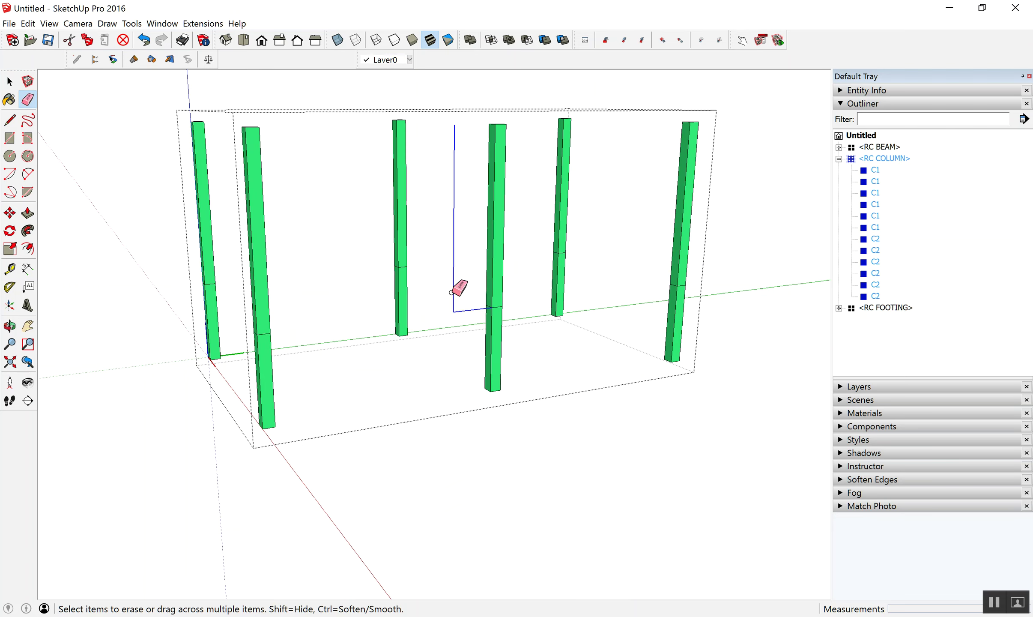
click(462, 289)
key(space)
scroll(454, 291, down, 2)
mouse_move(432, 235)
middle_down()
mouse_move(588, 258)
mouse_move(297, 242)
mouse_move(604, 293)
mouse_move(431, 269)
mouse_move(703, 293)
mouse_move(482, 287)
mouse_move(501, 252)
mouse_move(321, 280)
mouse_move(377, 258)
middle_up()
scroll(501, 252, up, 2)
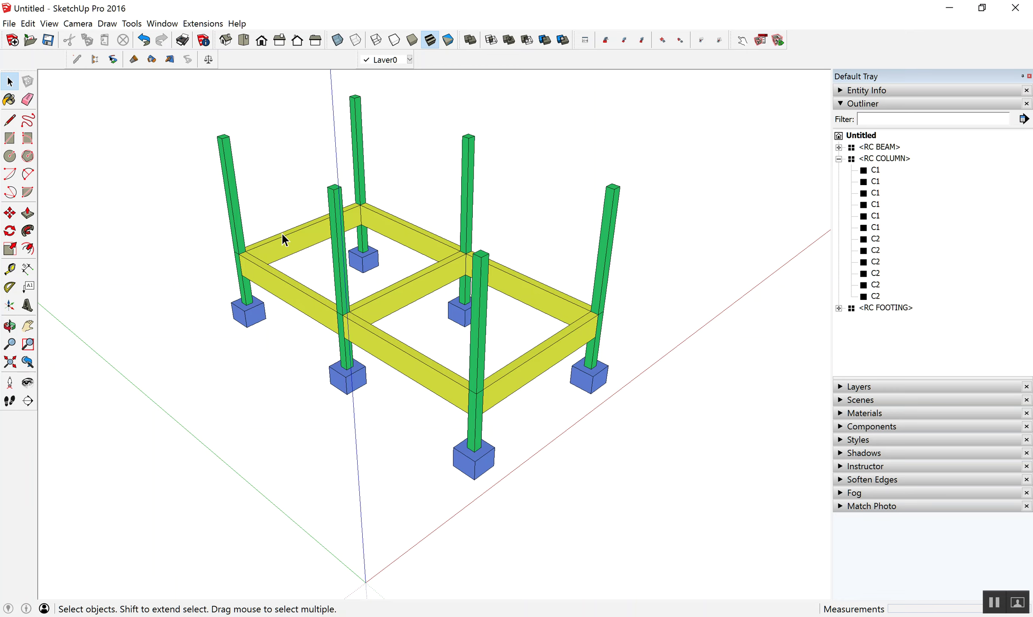
- Draw a 3.80 m square rectangle between the beam corners of the left bay
scroll(278, 233, up, 3)
scroll(257, 270, up, 3)
key(r)
scroll(231, 261, up, 2)
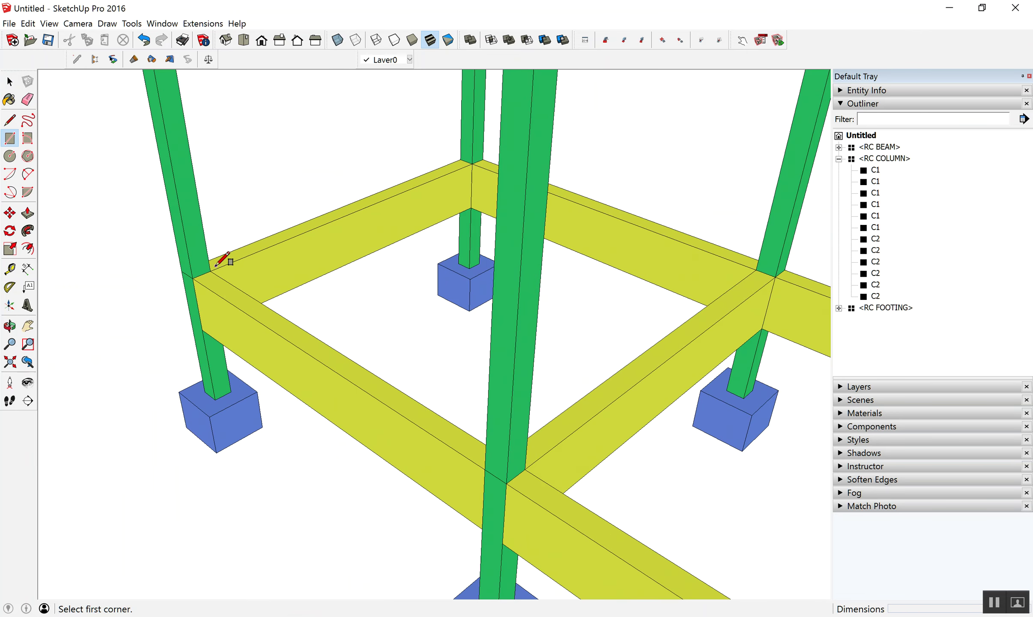
click(213, 268)
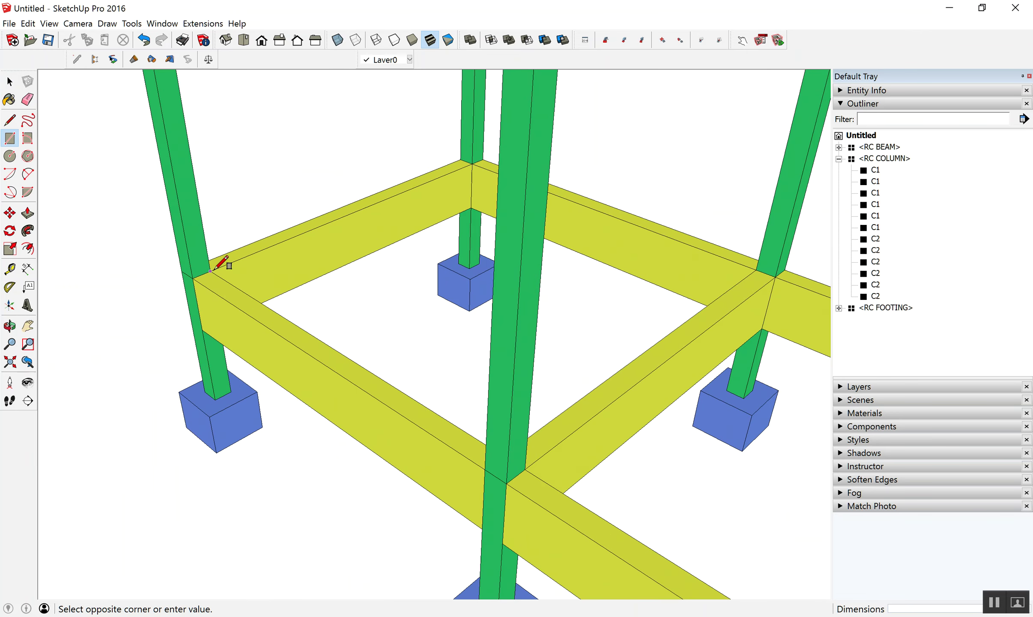
scroll(213, 268, down, 2)
click(625, 270)
scroll(438, 249, down, 3)
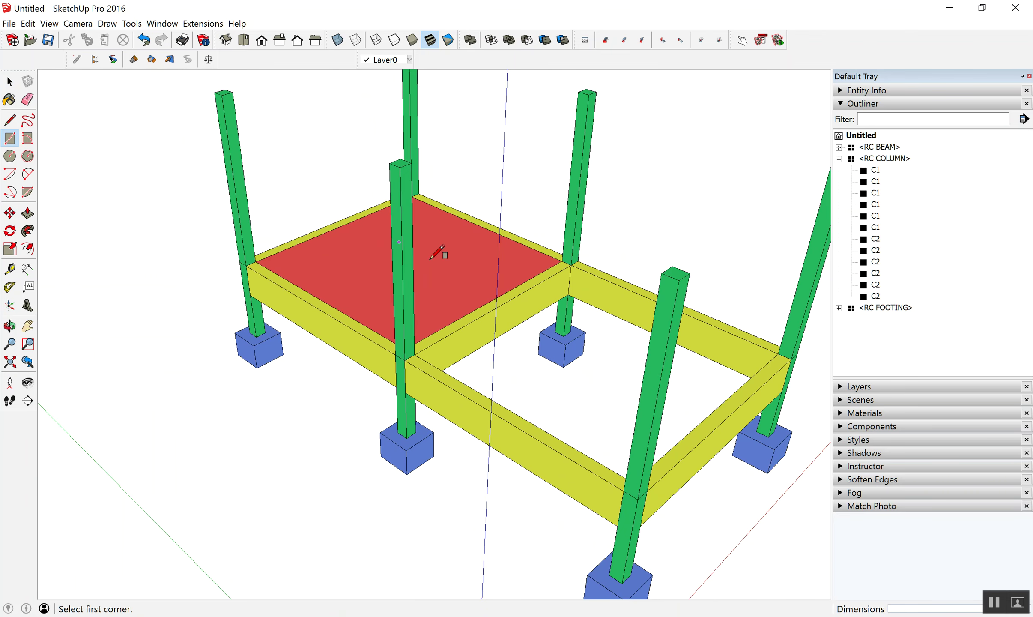
key(space)
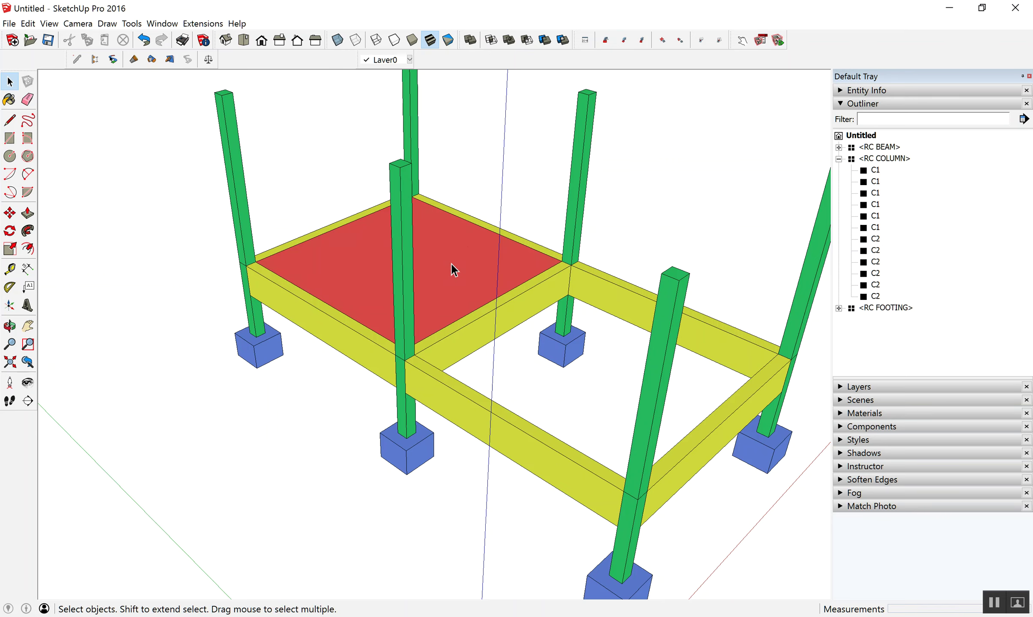
middle_drag(448, 265, 487, 166)
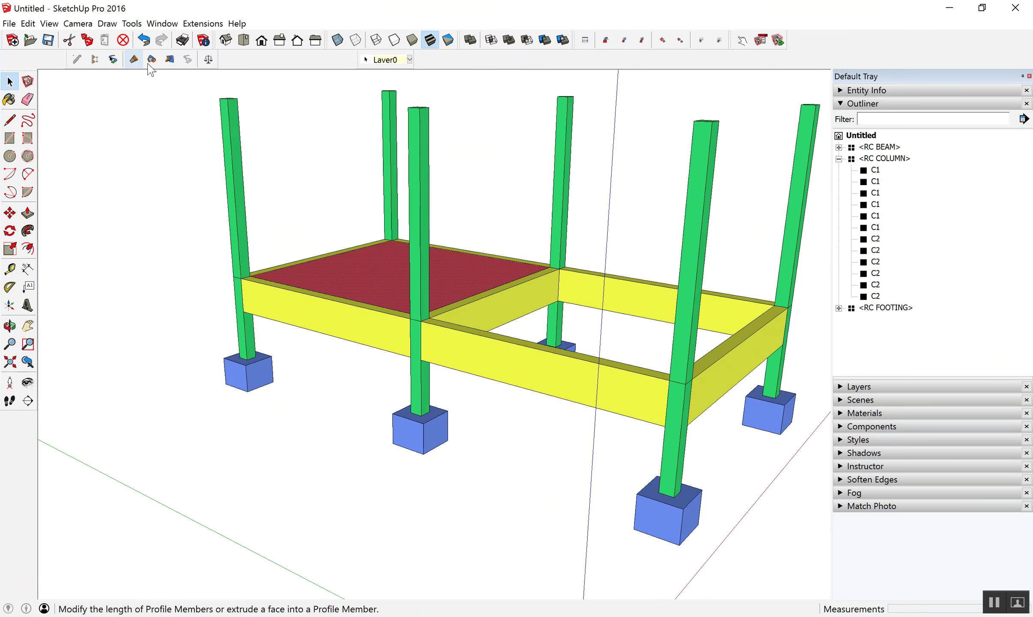
- Extrude the red slab face into a thickened Profile Builder member named S1
click(134, 59)
click(342, 292)
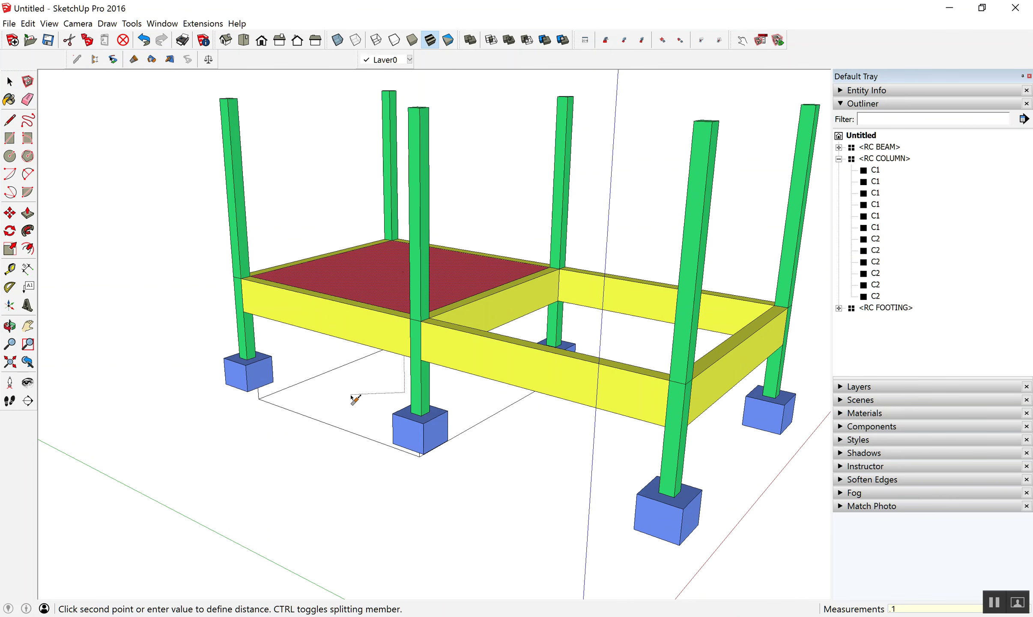
click(351, 395)
text(B1)
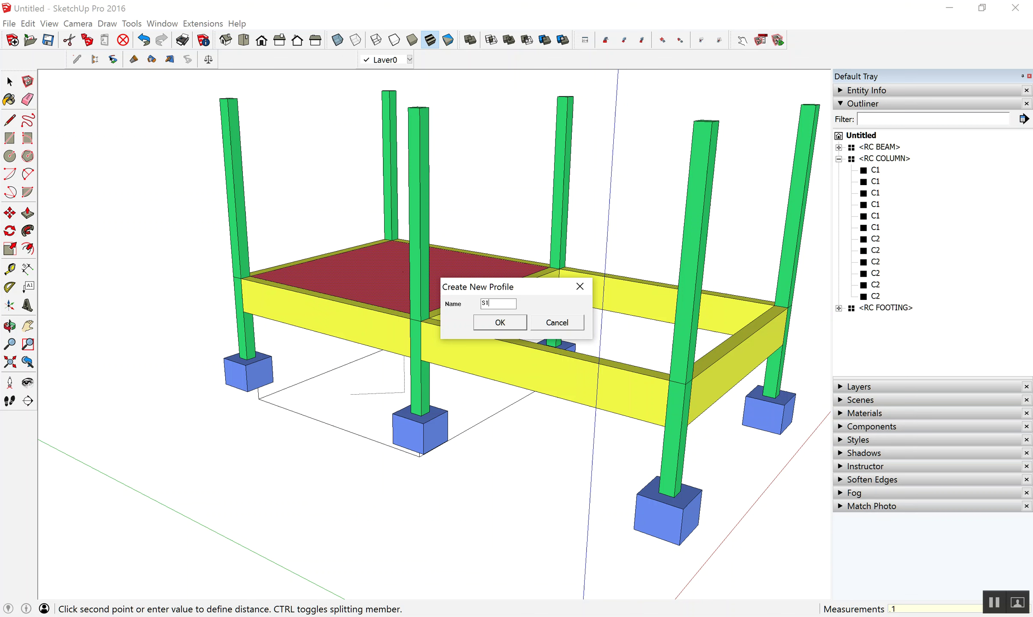
key(Return)
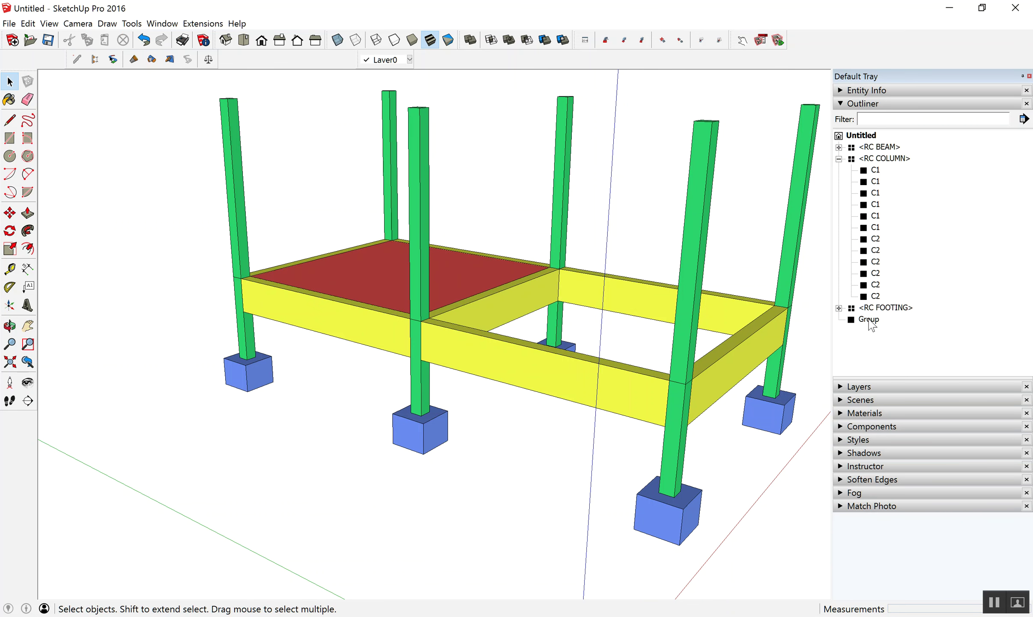
scroll(366, 290, down, 3)
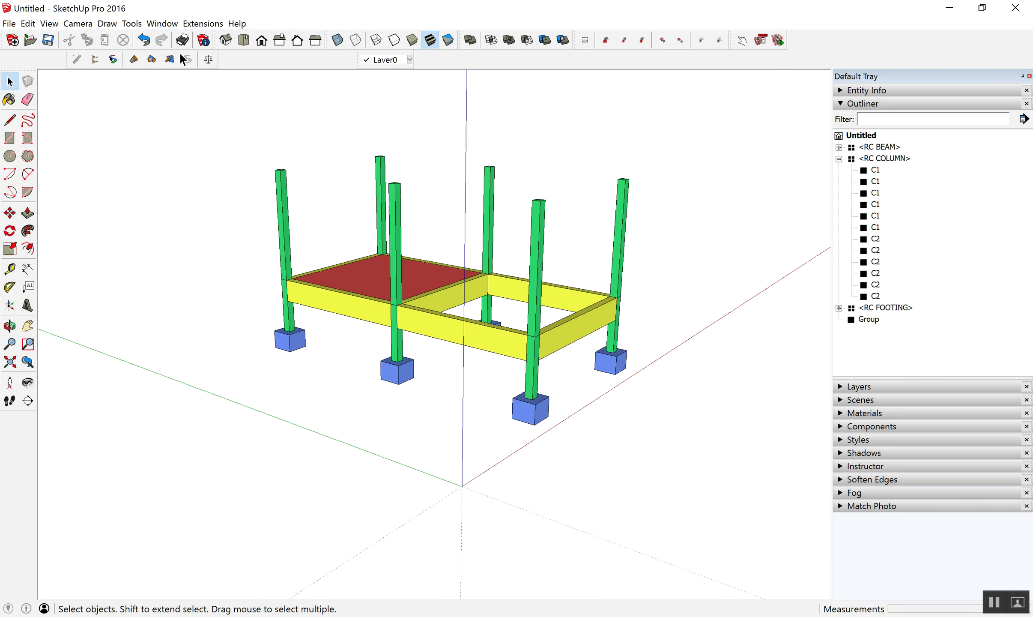
- Reopen Profile Builder 2 and eyedrop the red slab to load its 3.80 m × 3.80 m S1 profile
click(77, 59)
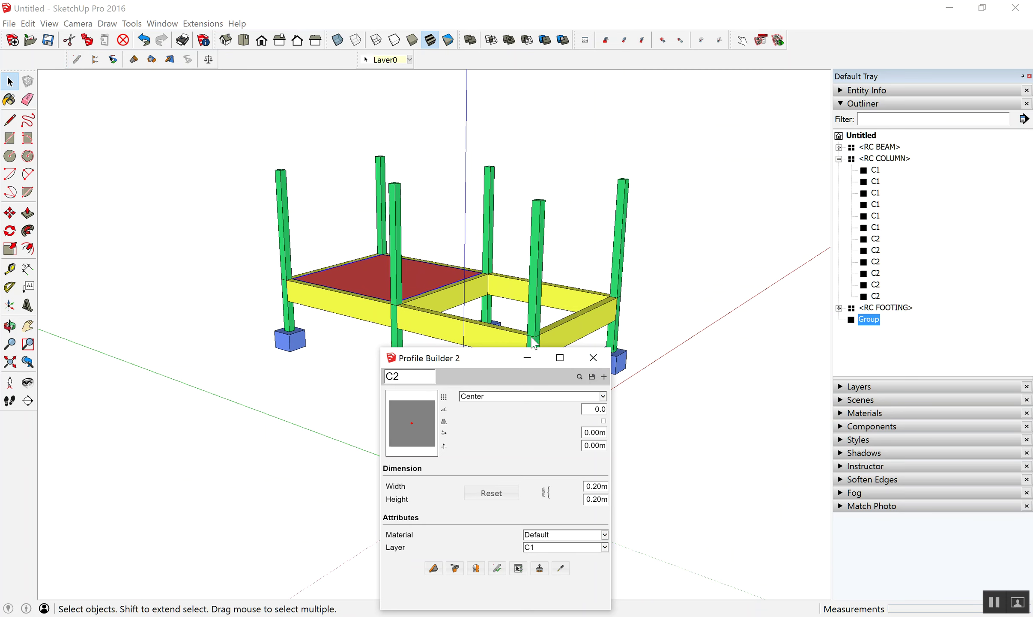
drag(489, 362, 723, 275)
click(795, 481)
click(365, 278)
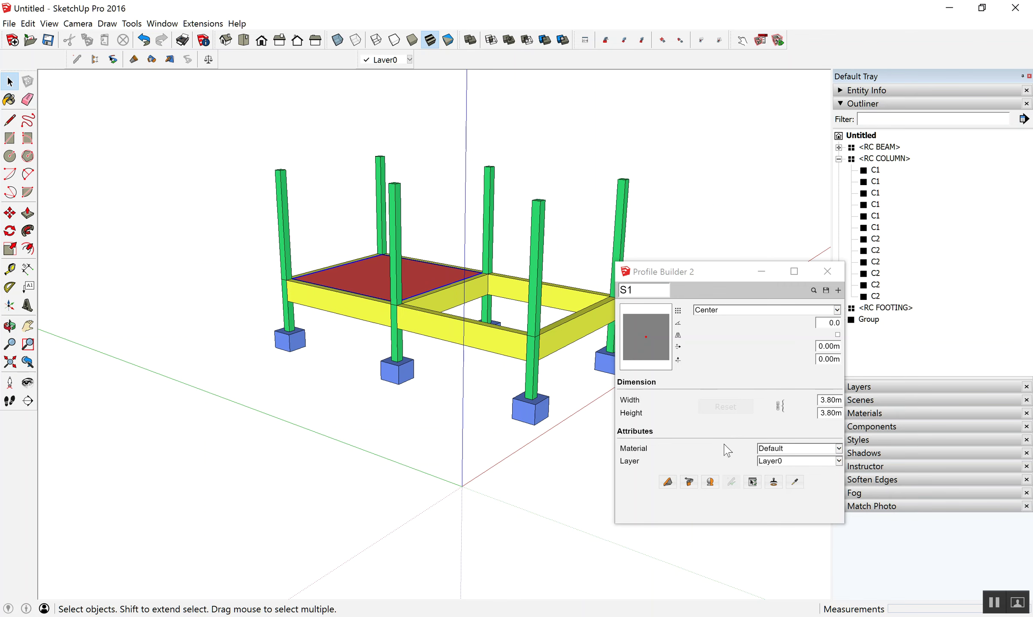
- Apply the S1 profile to the slab group through Profile Builder's Member Properties
click(424, 284)
click(731, 482)
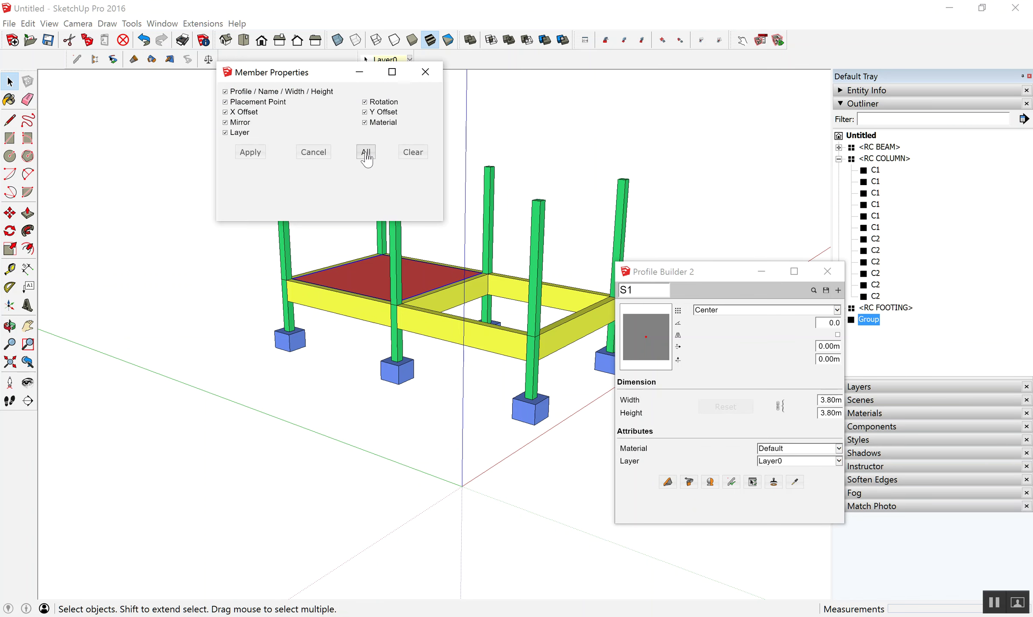
click(251, 153)
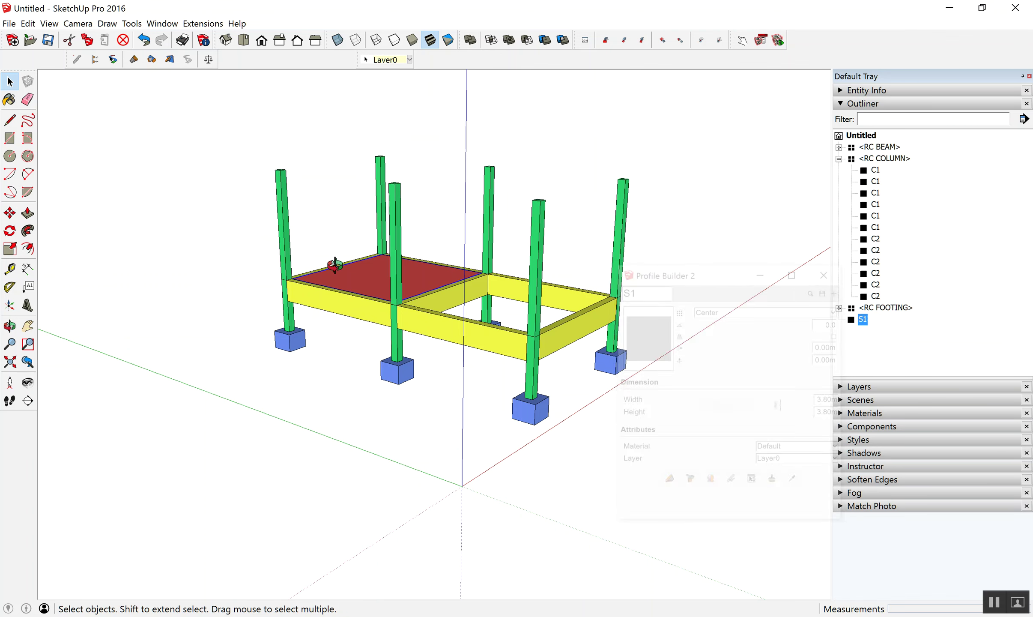
middle_drag(327, 245, 670, 273)
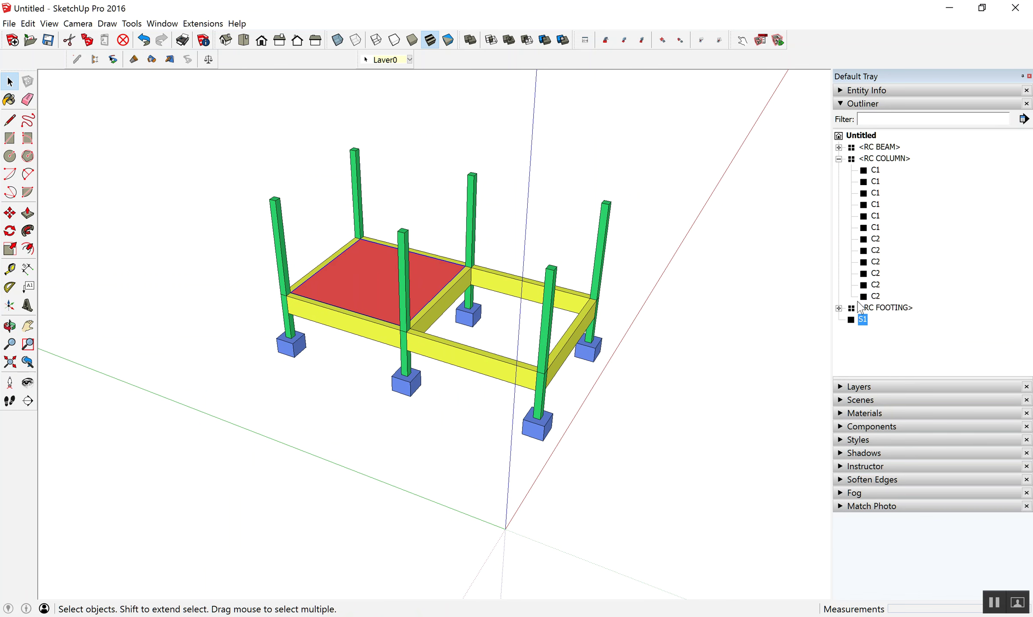
- Assign the slab group to layer S1 in Entity Info
click(876, 90)
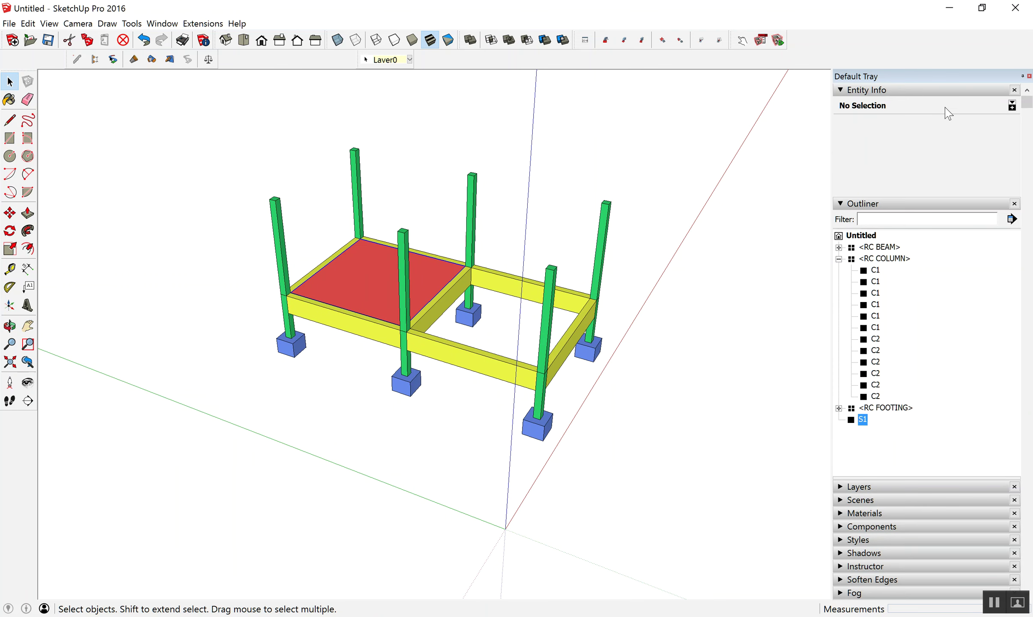
click(1008, 125)
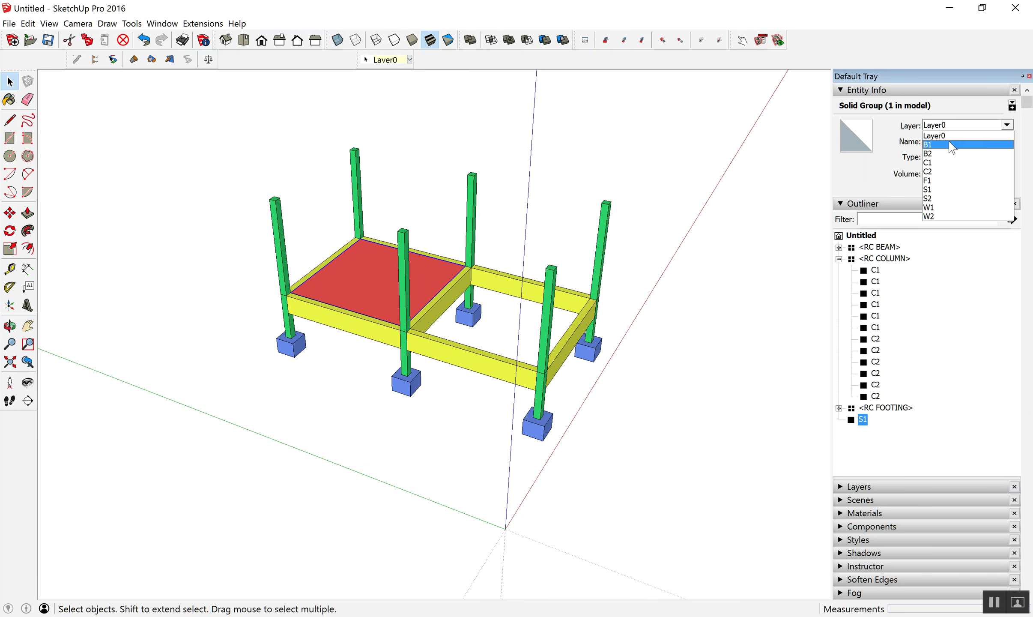
click(940, 190)
click(570, 236)
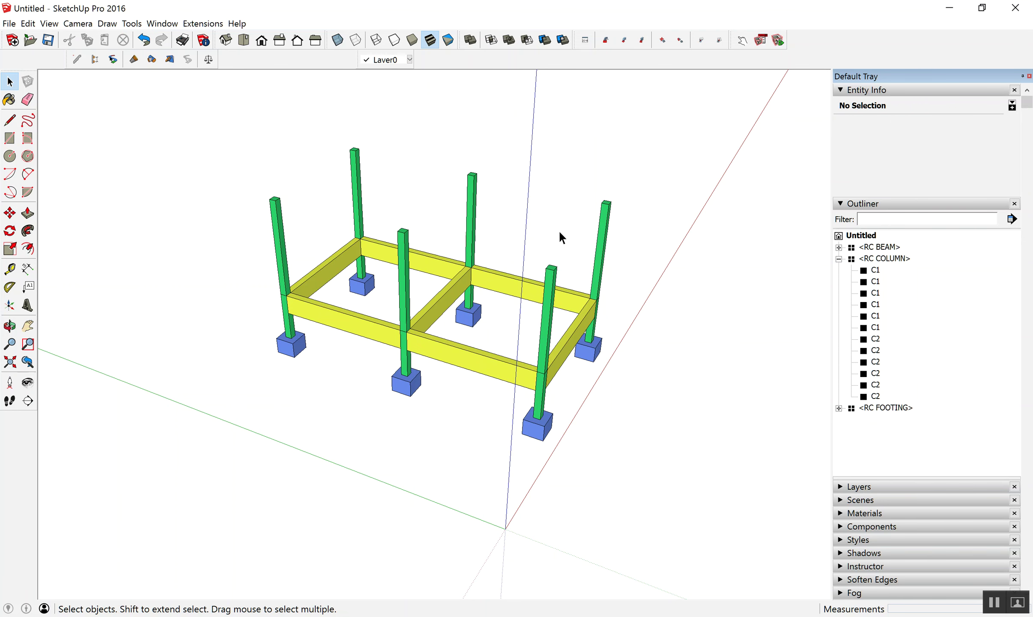
- Collapse the Entity Info and Outliner panels and expand the Layers panel
click(884, 90)
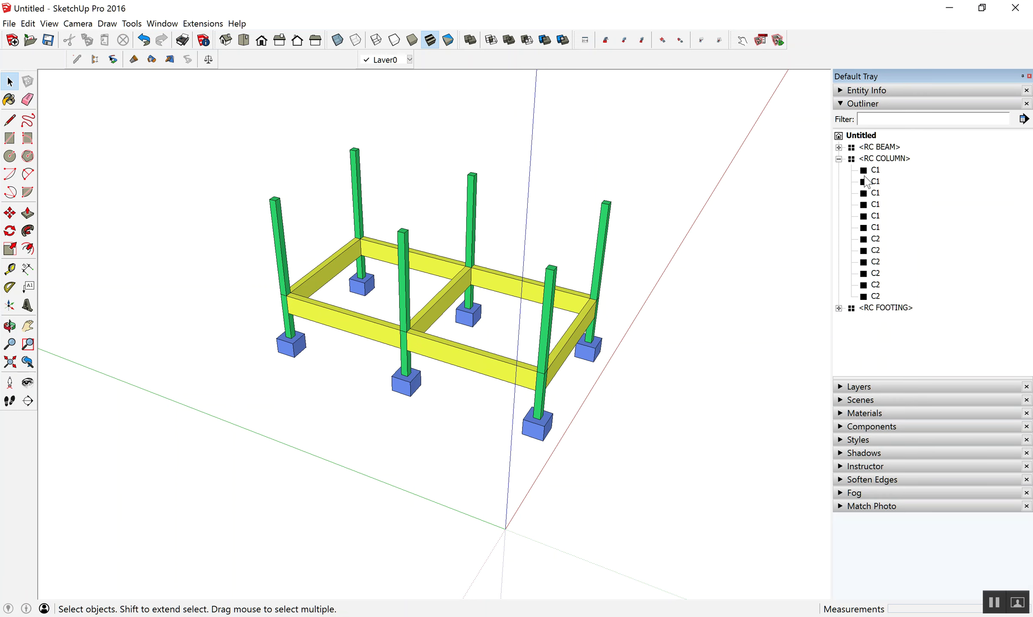
click(856, 104)
click(859, 116)
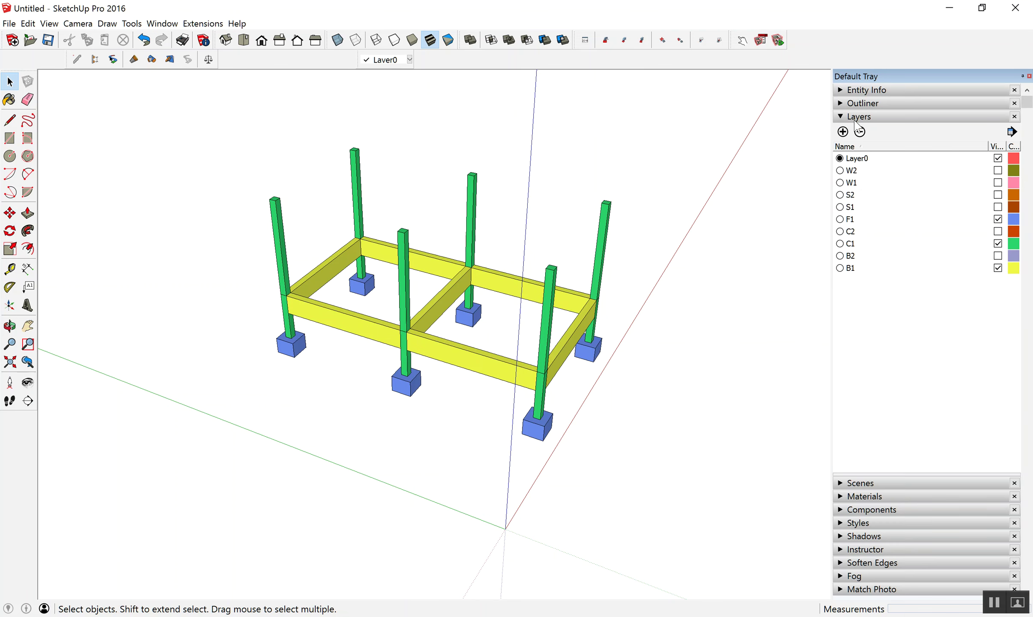
- Make all layers from W2 to B1 visible
click(858, 171)
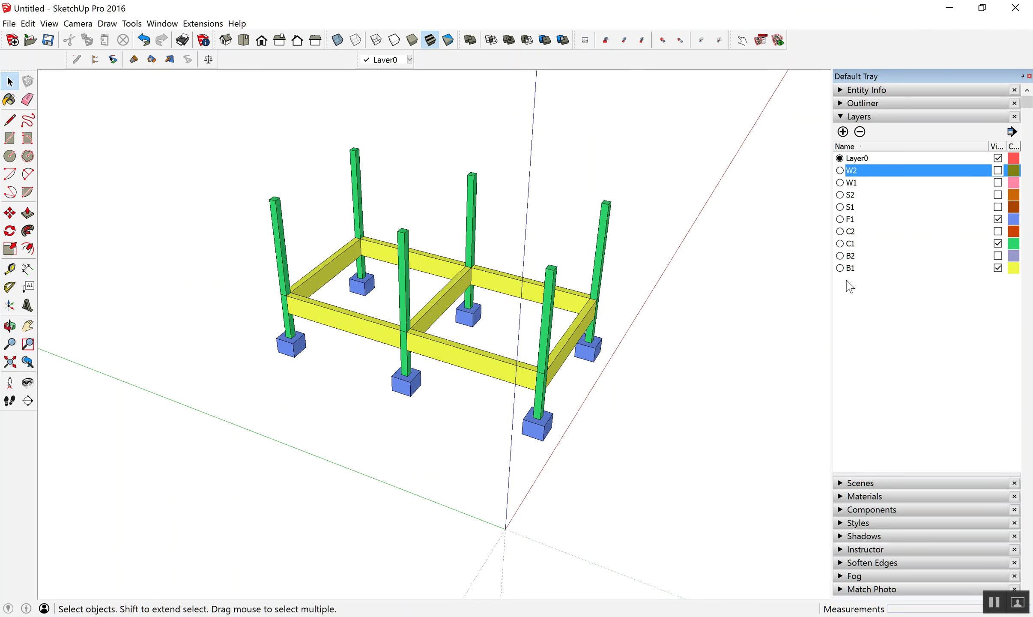
shift+click(852, 269)
click(998, 182)
mouse_move(523, 377)
middle_down()
mouse_move(531, 258)
mouse_move(541, 262)
middle_up()
click(954, 321)
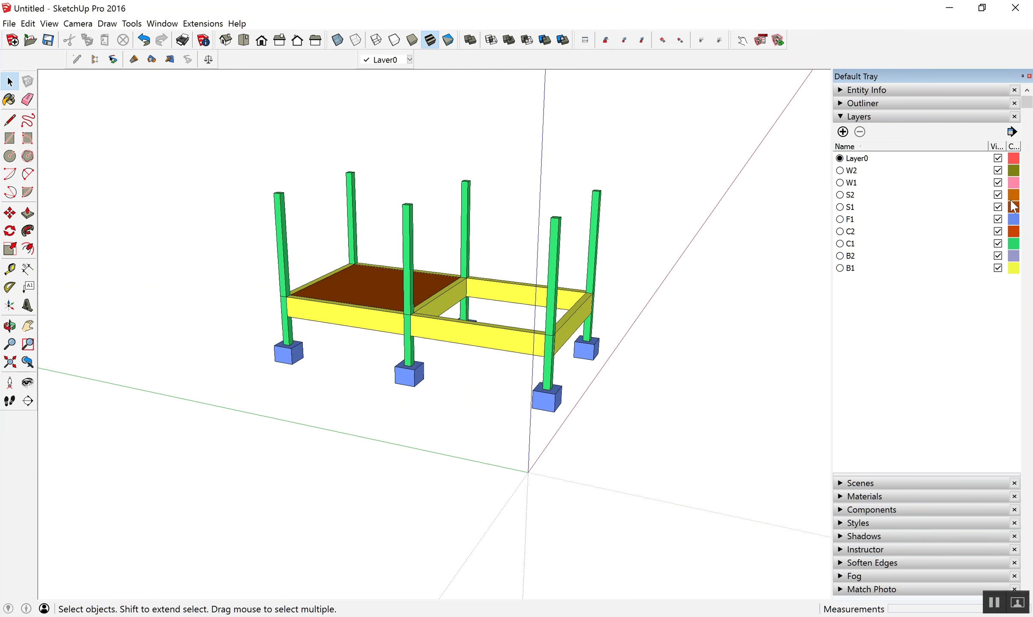
- Change the S2 layer colour to light green
click(1013, 200)
click(592, 302)
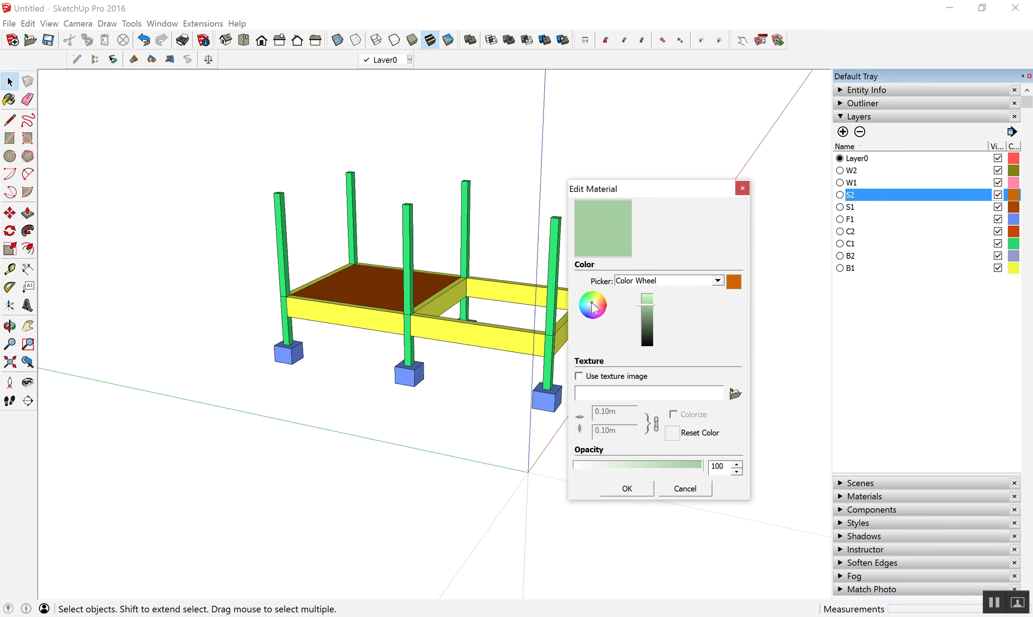
click(620, 487)
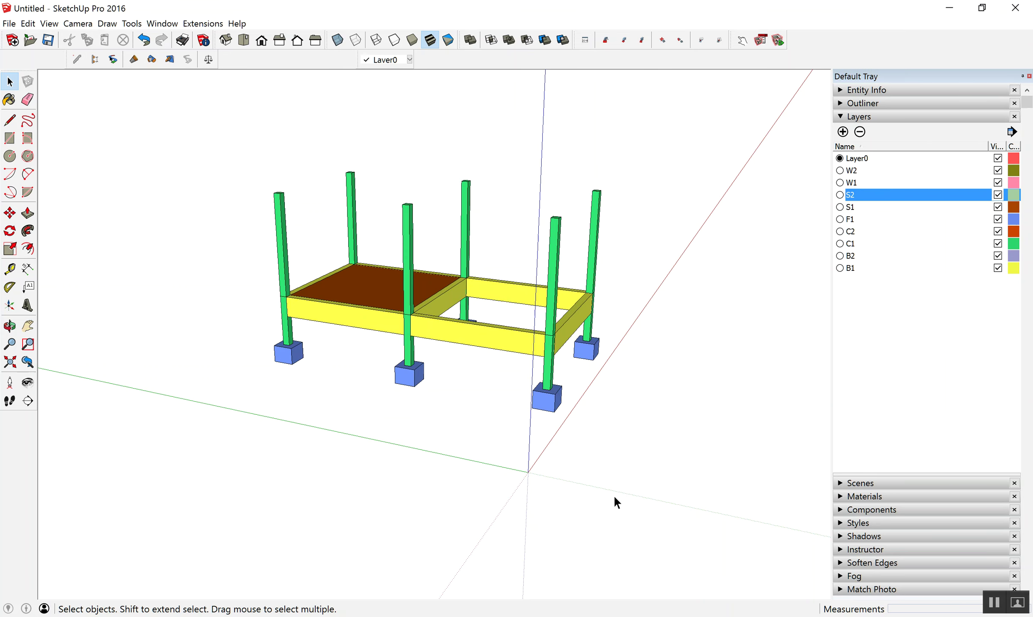
scroll(387, 316, up, 3)
scroll(378, 303, up, 5)
- Show the brown floor slab's Entity Info and enter the slab group for editing
click(379, 303)
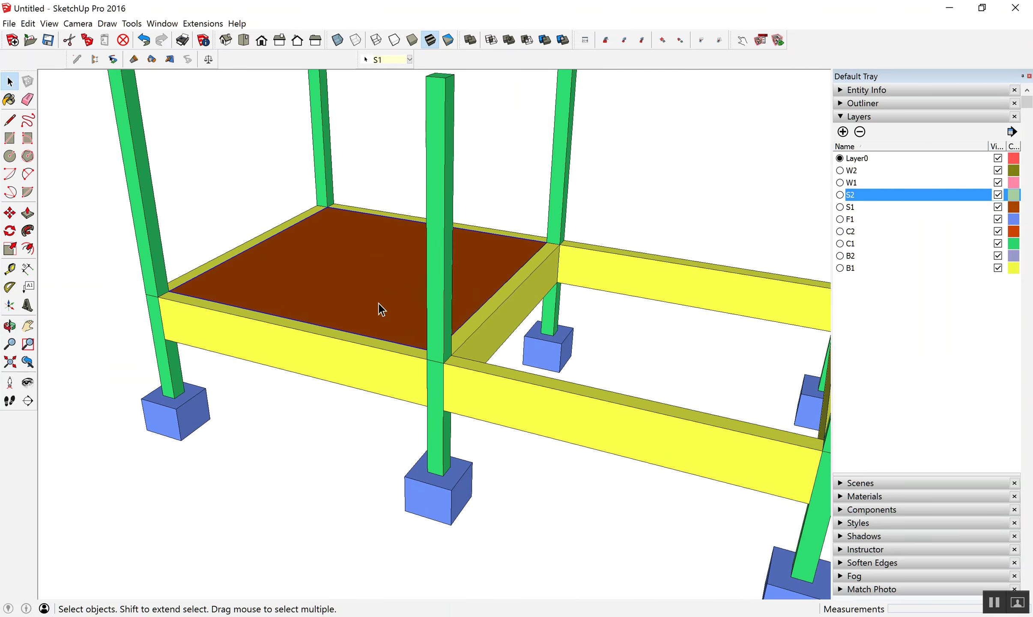
right_click(381, 308)
click(436, 310)
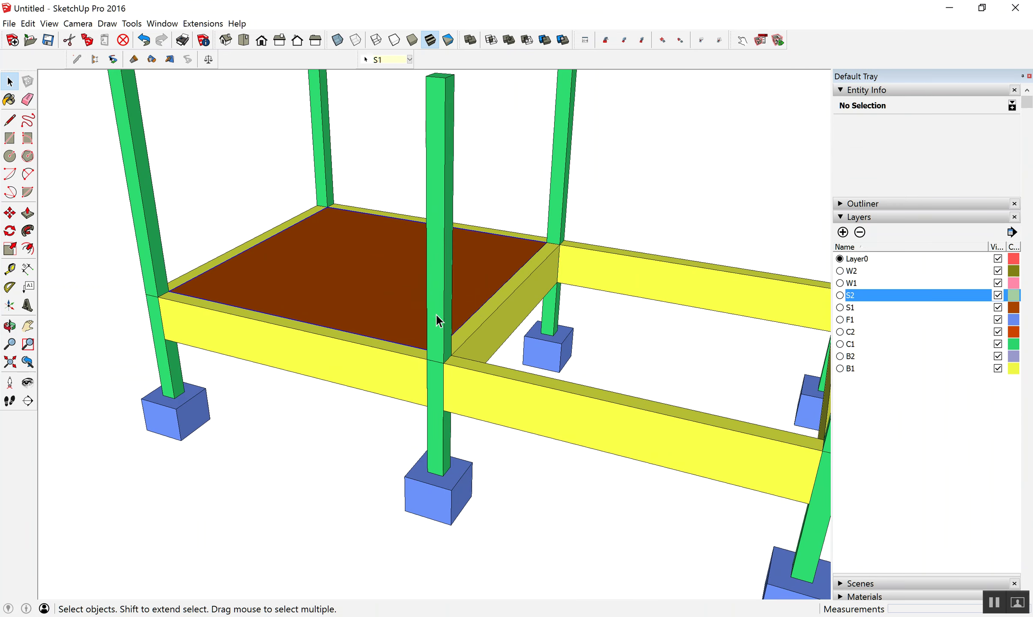
scroll(304, 282, down, 1)
scroll(358, 291, up, 1)
scroll(346, 298, up, 1)
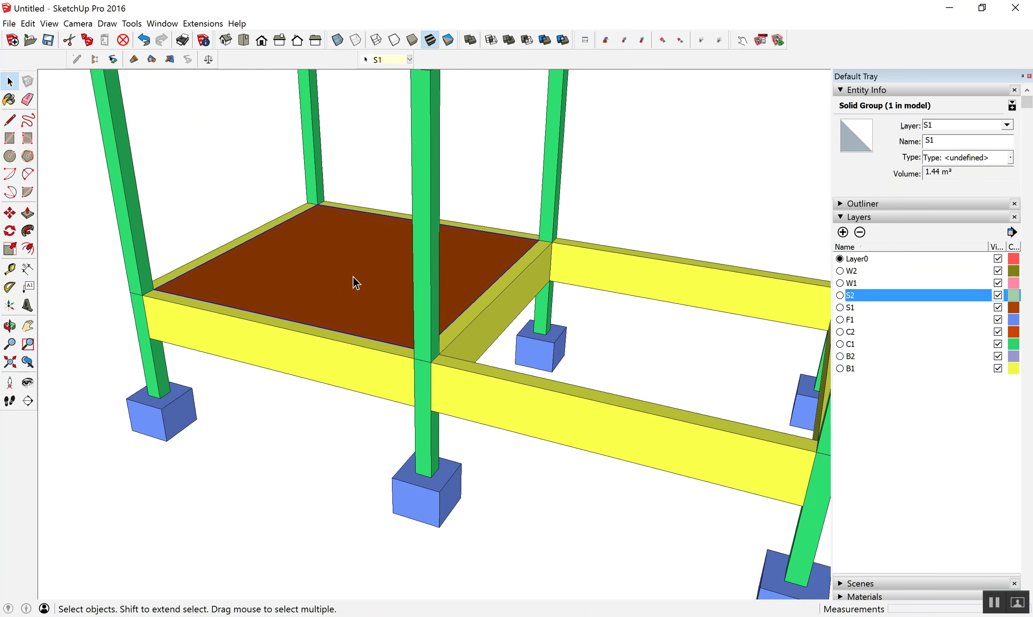
double_click(353, 276)
- Exit the slab group and switch the tray from Outliner to the Layers panel
click(859, 217)
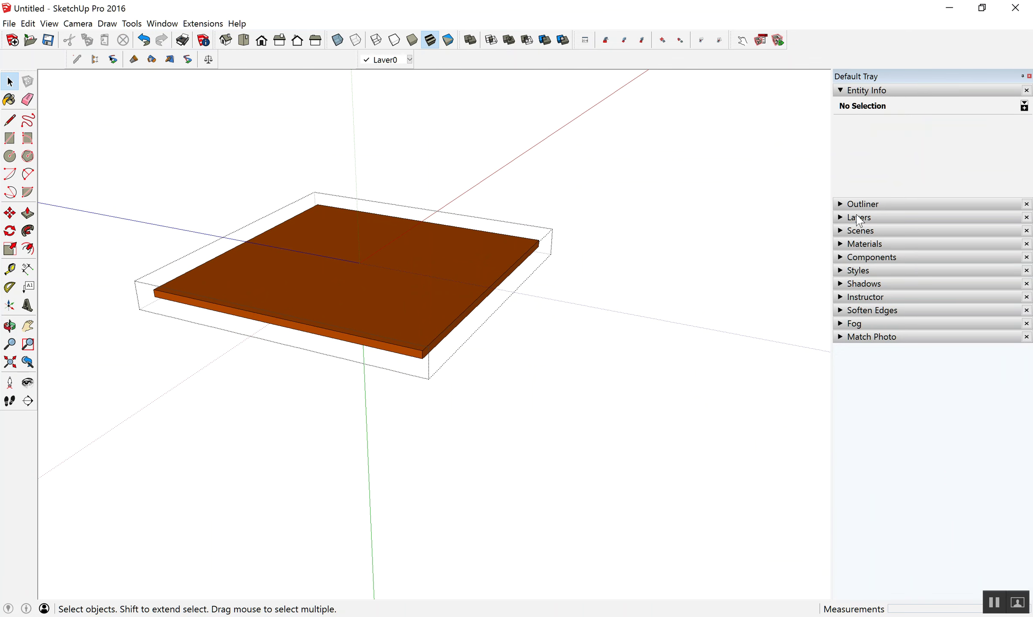
click(850, 90)
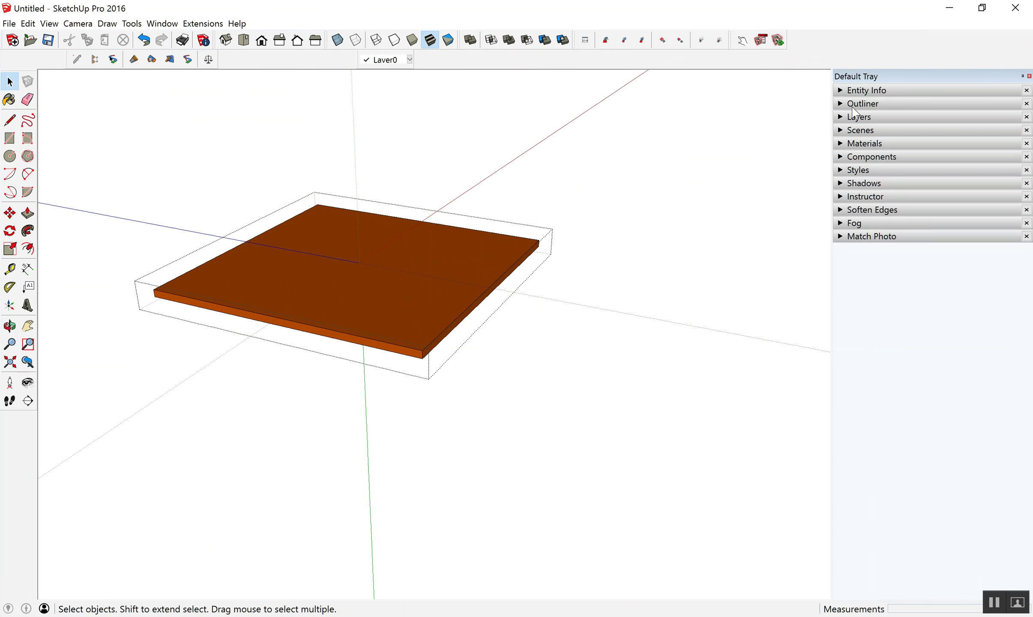
click(861, 104)
click(425, 291)
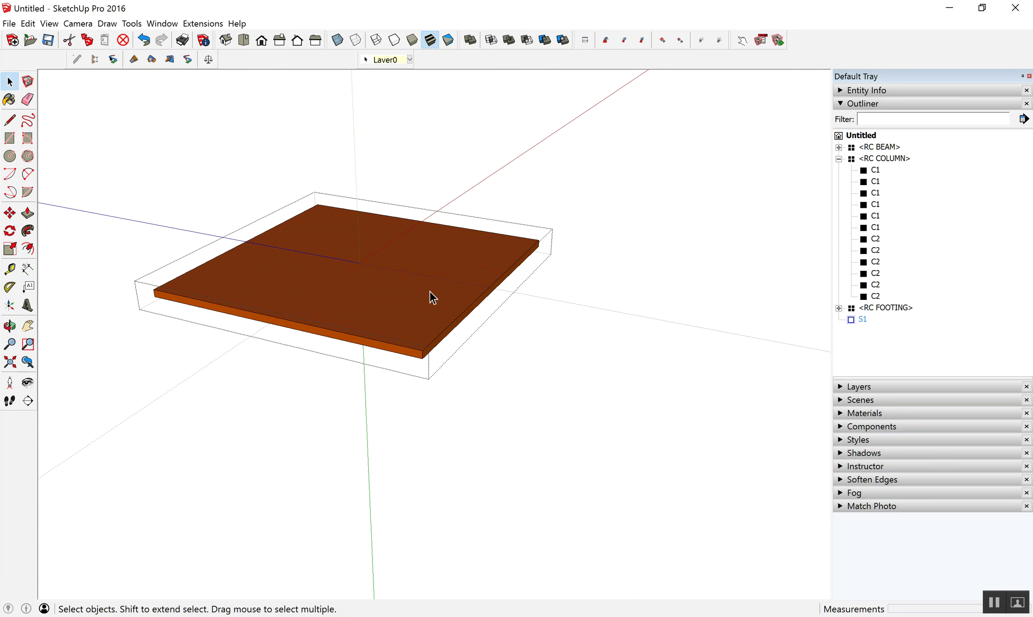
middle_drag(432, 297, 451, 307)
click(520, 395)
scroll(444, 264, up, 5)
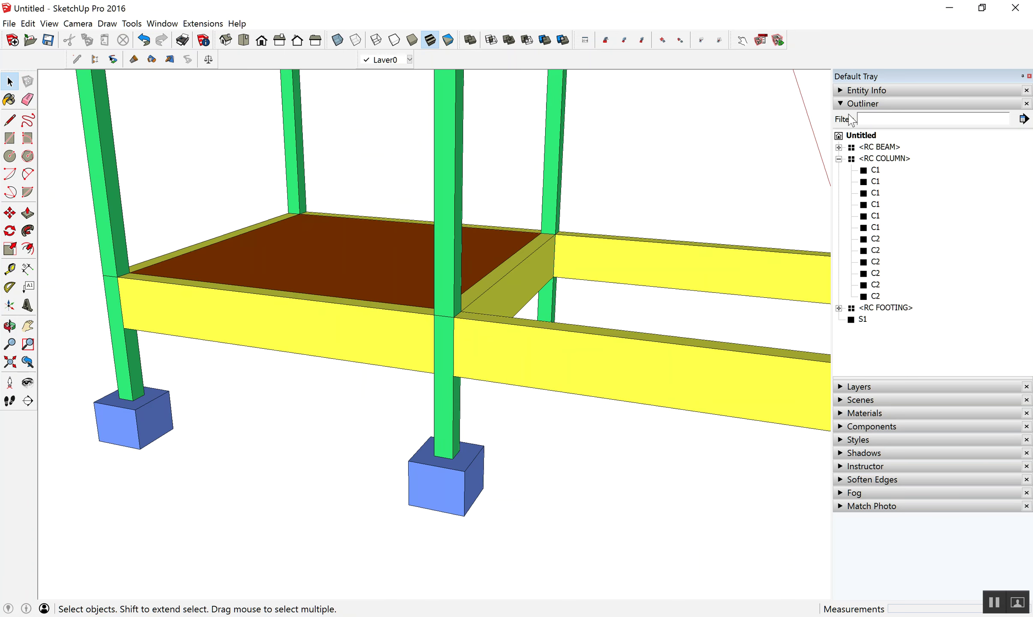
click(842, 104)
click(859, 117)
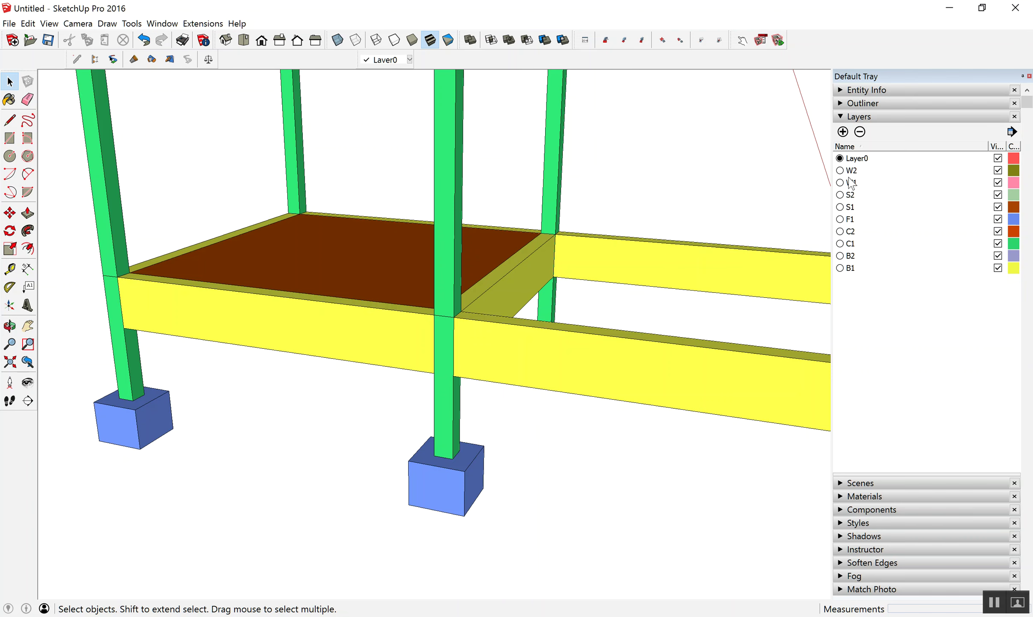
- Set the S1 layer colour to a bright cyan on the colour wheel
click(847, 209)
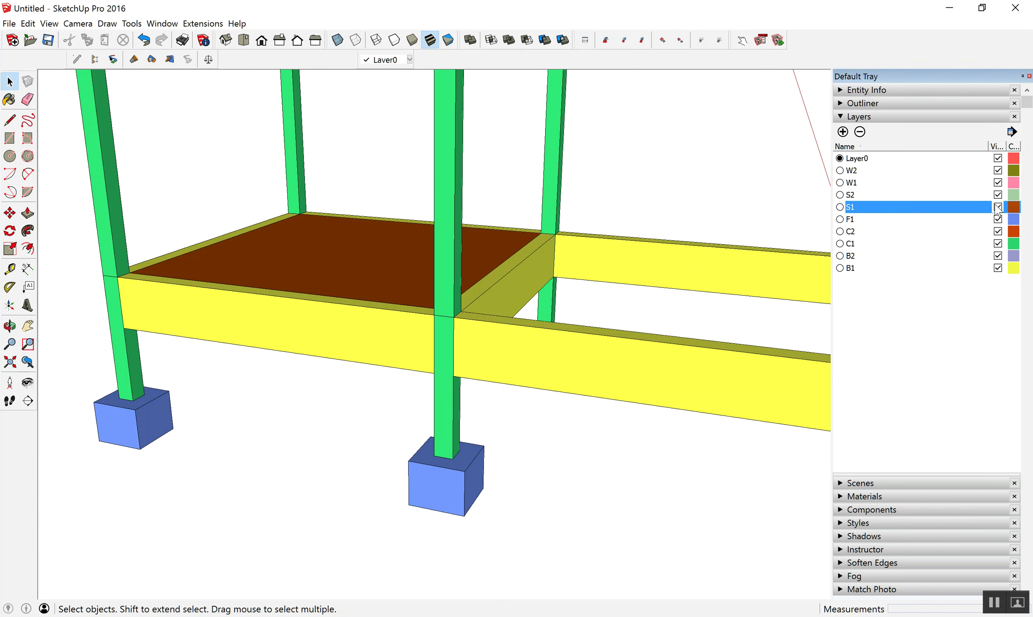
click(1019, 207)
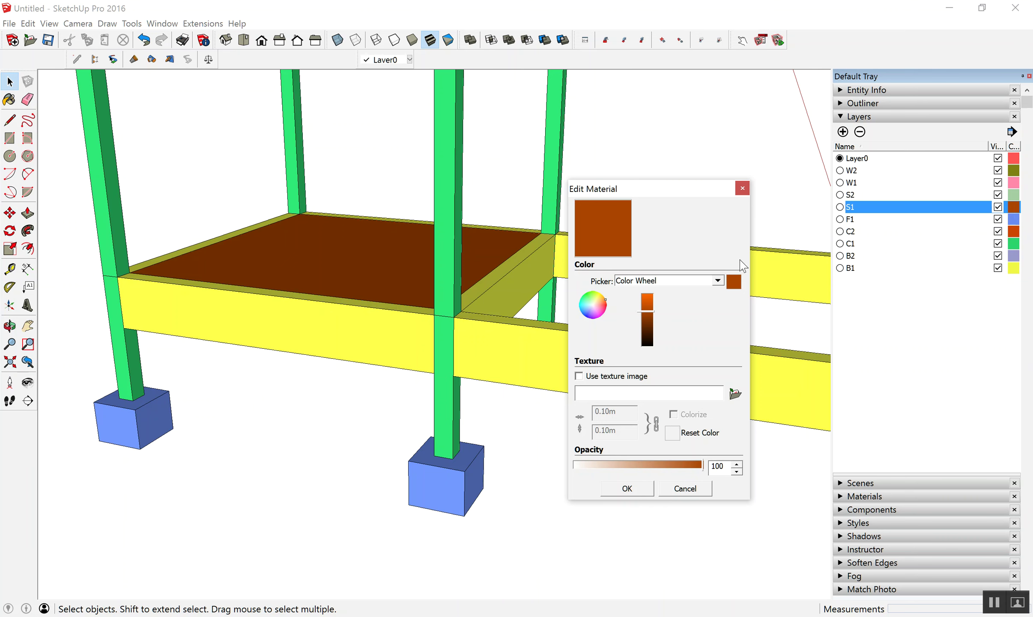
click(602, 304)
click(595, 303)
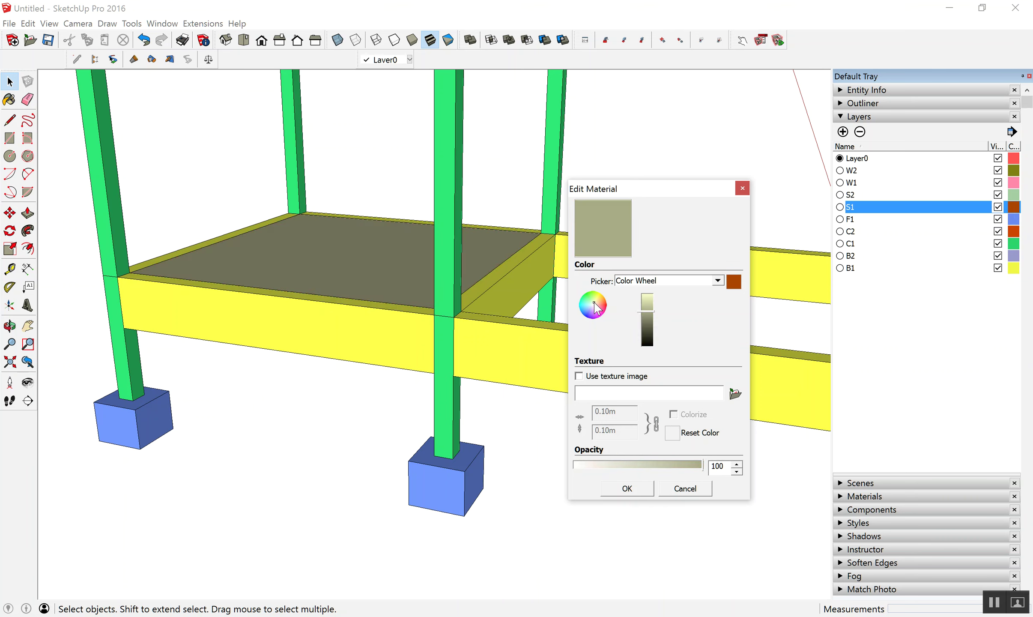
click(584, 306)
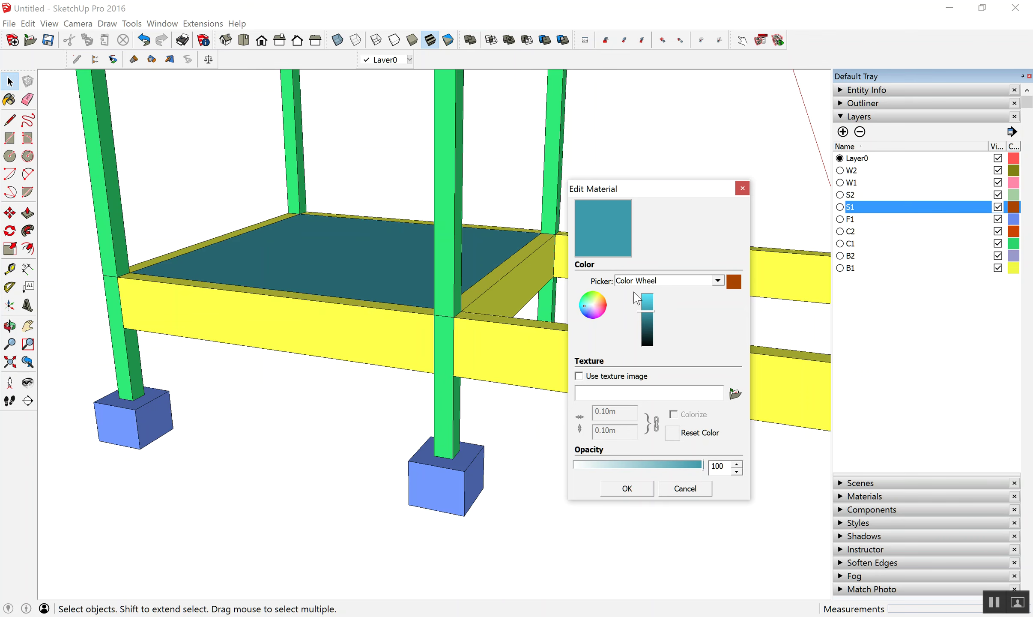
click(647, 295)
click(625, 488)
- Copy the cyan floor slab into the right-hand bay with Move and Ctrl
scroll(318, 418, down, 5)
middle_drag(318, 418, 184, 386)
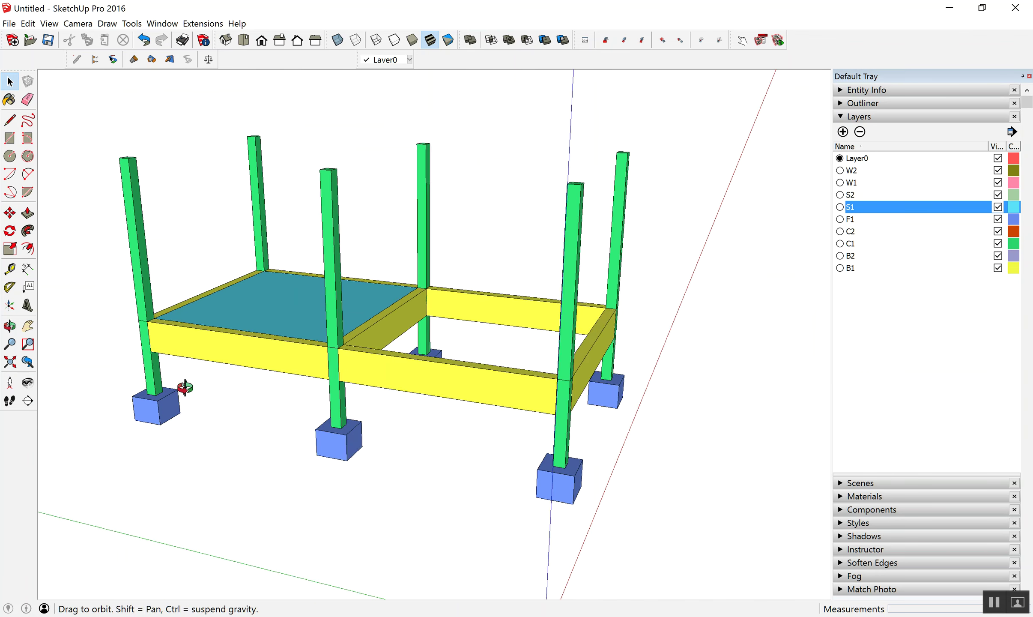
scroll(325, 336, up, 3)
scroll(370, 331, up, 3)
scroll(393, 313, up, 4)
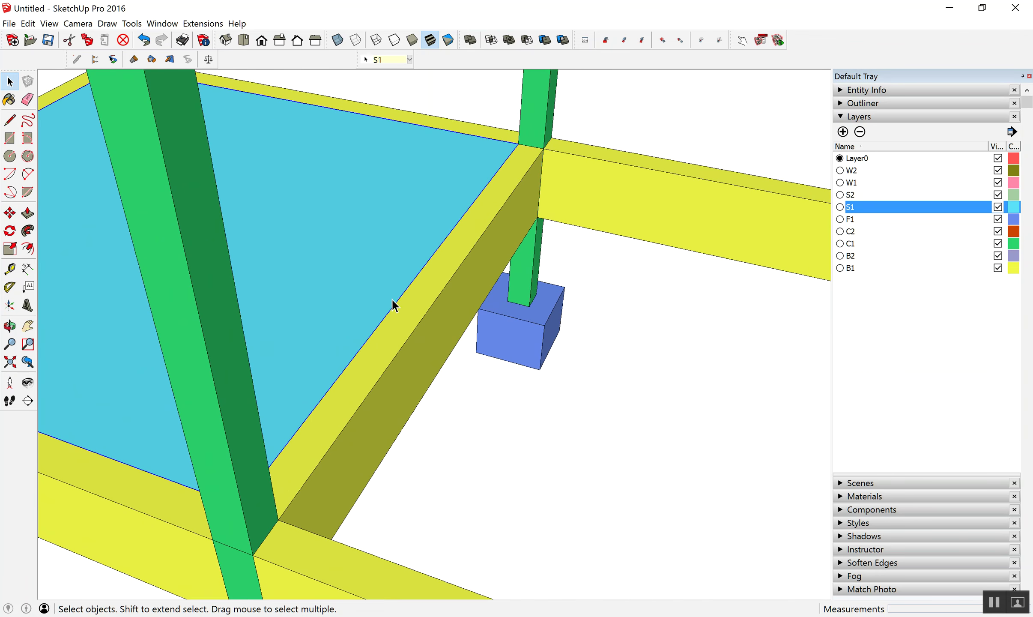
key(m)
scroll(396, 298, down, 3)
click(397, 295)
key(ctrl)
scroll(468, 311, down, 2)
middle_drag(768, 319, 564, 281)
scroll(605, 265, up, 3)
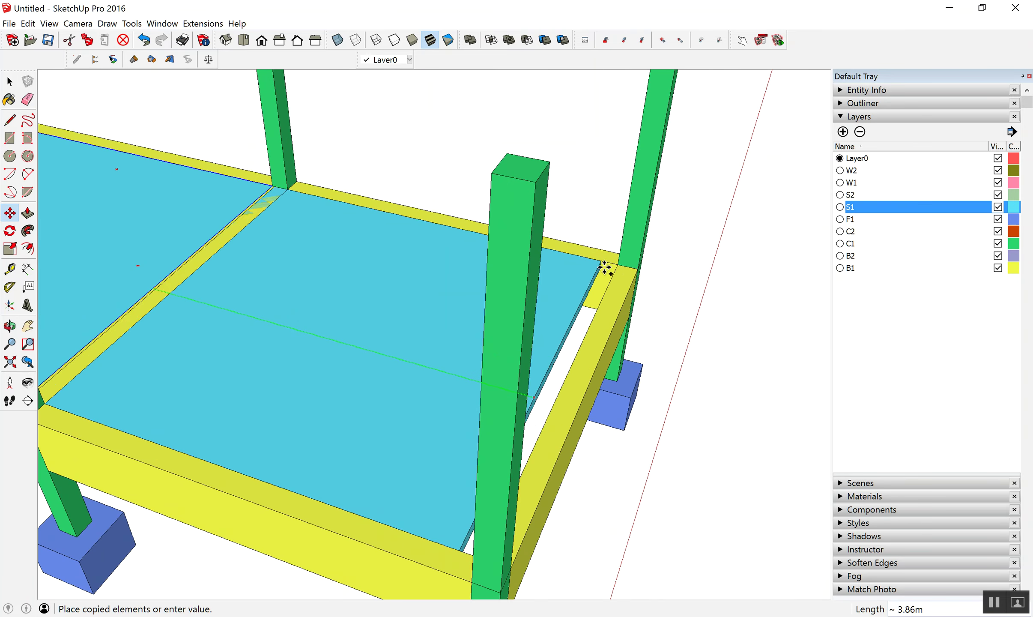
click(618, 266)
scroll(520, 270, down, 2)
scroll(498, 302, down, 2)
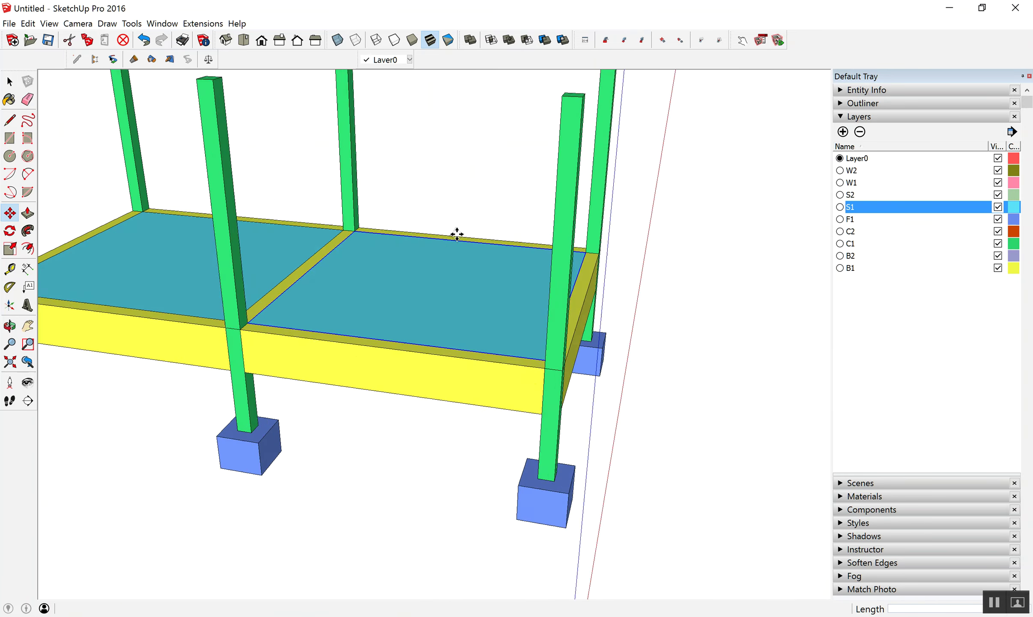
scroll(457, 233, down, 3)
key(space)
- Give the slab copy the S2 member profile in Profile Builder
click(78, 60)
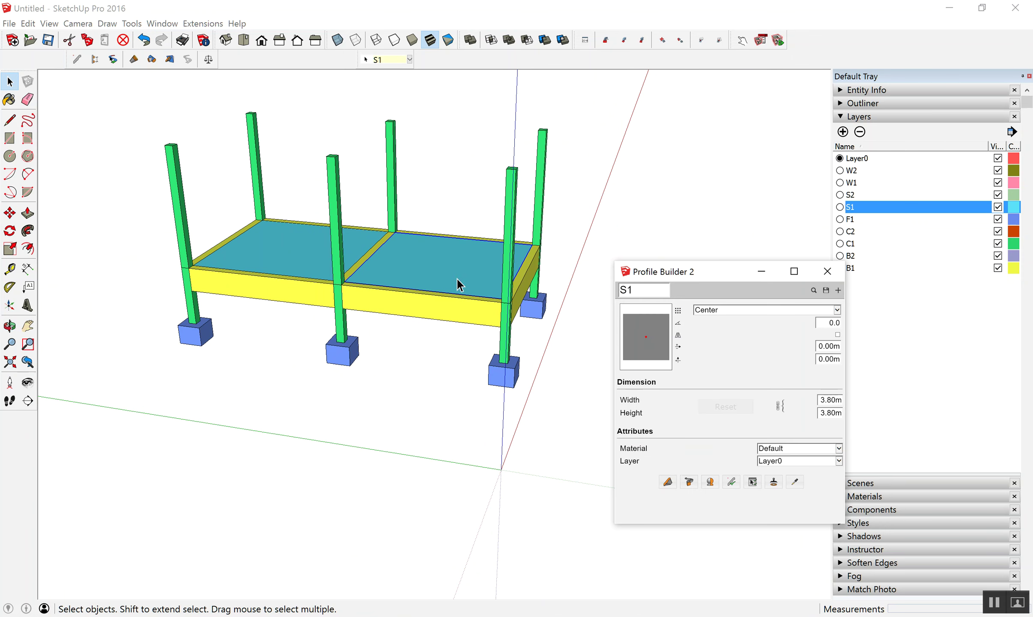
click(644, 290)
click(729, 485)
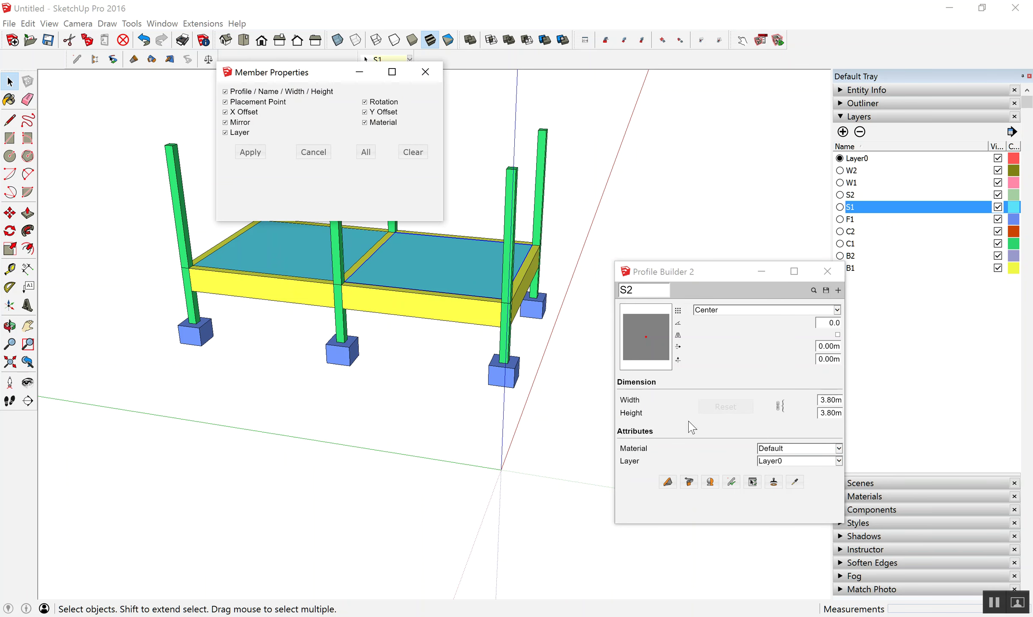
click(250, 152)
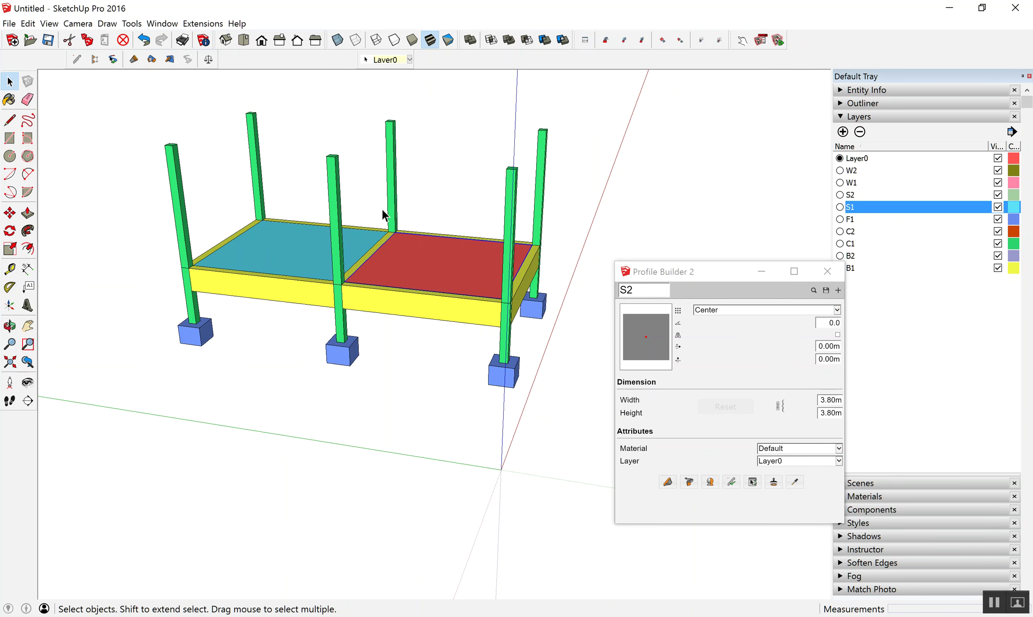
scroll(418, 255, up, 1)
scroll(418, 254, up, 1)
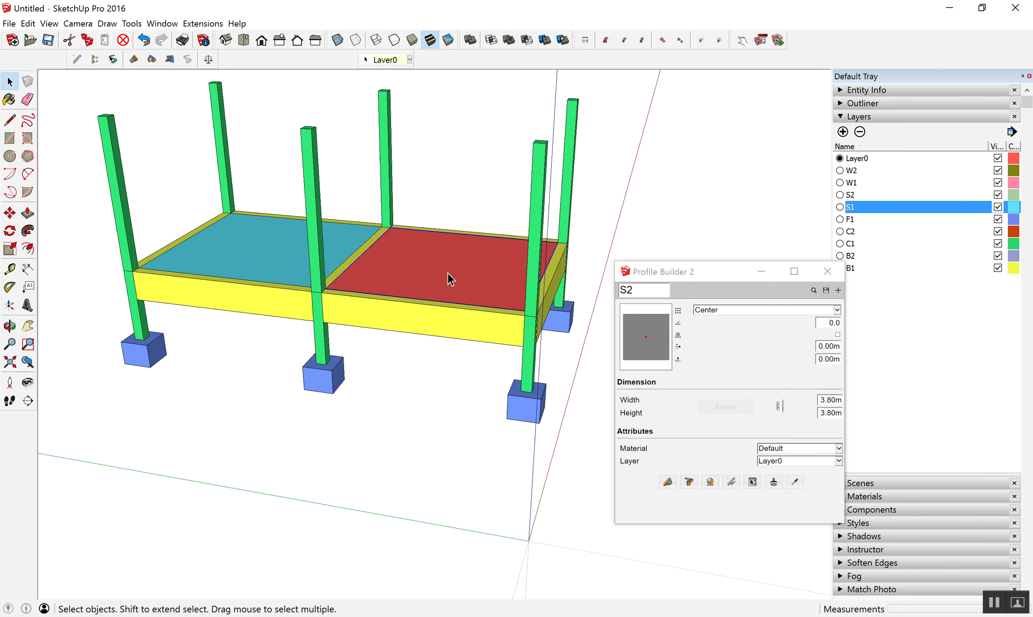
- Undo the last edit and reapply the S2 member properties to the right slab
click(144, 40)
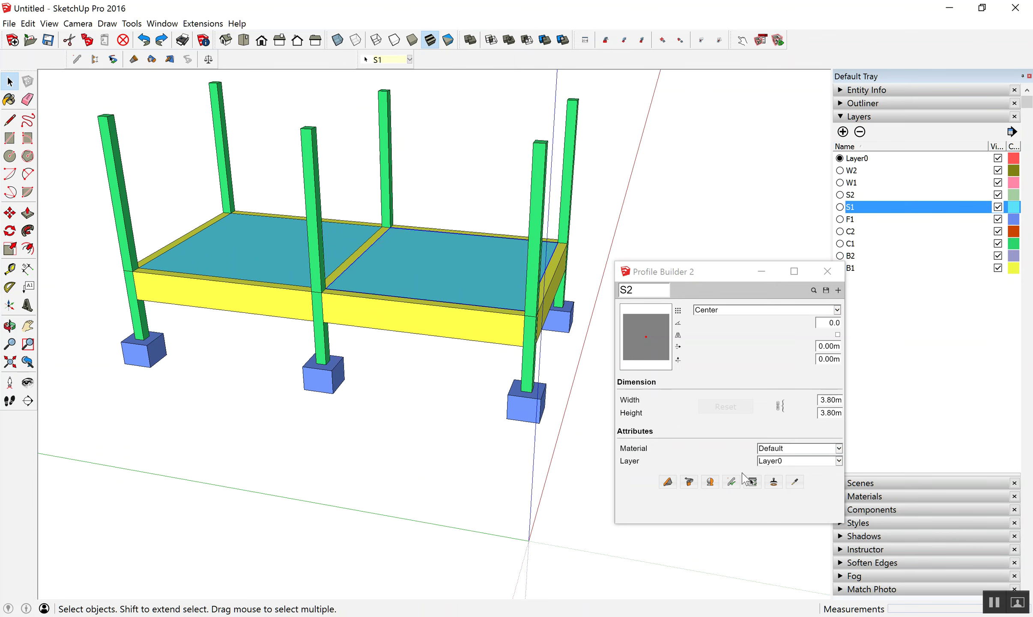
click(732, 483)
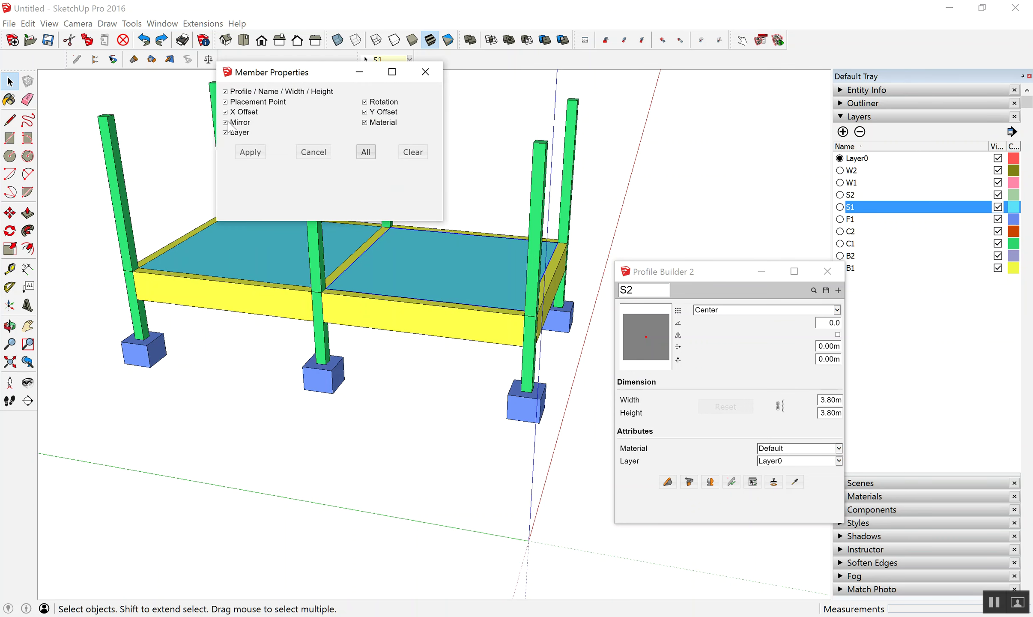
click(242, 151)
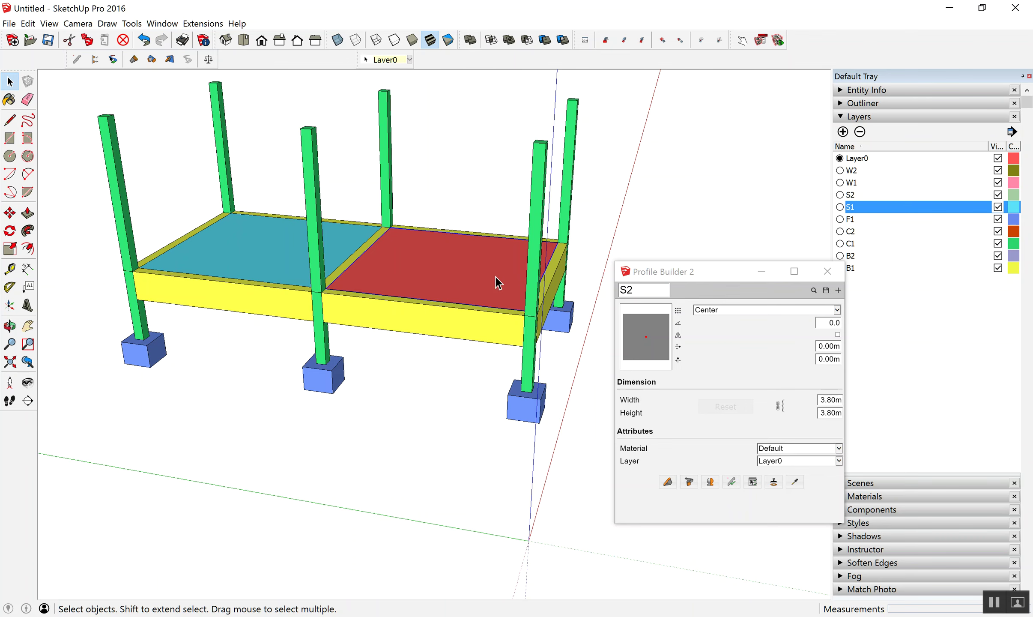
click(853, 119)
click(863, 91)
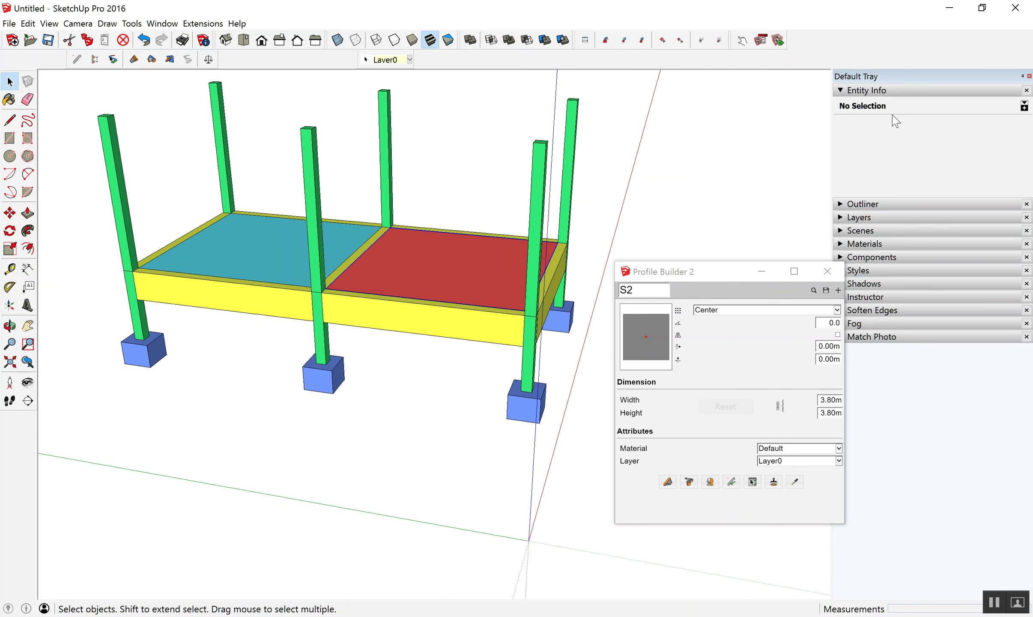
- Assign the right-hand slab group to layer S2 and close Profile Builder
click(1020, 126)
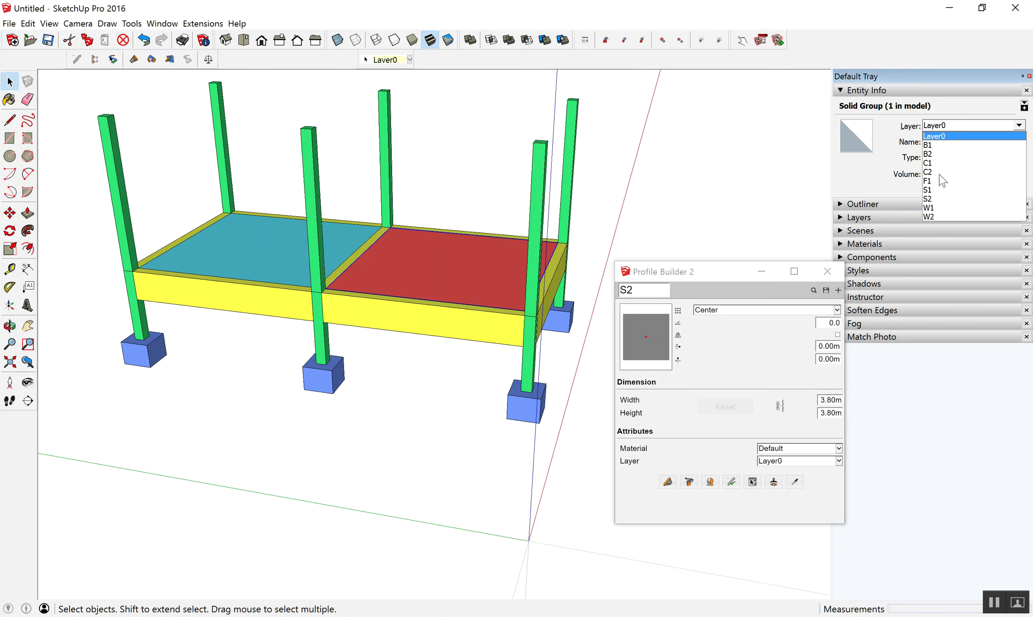
click(941, 199)
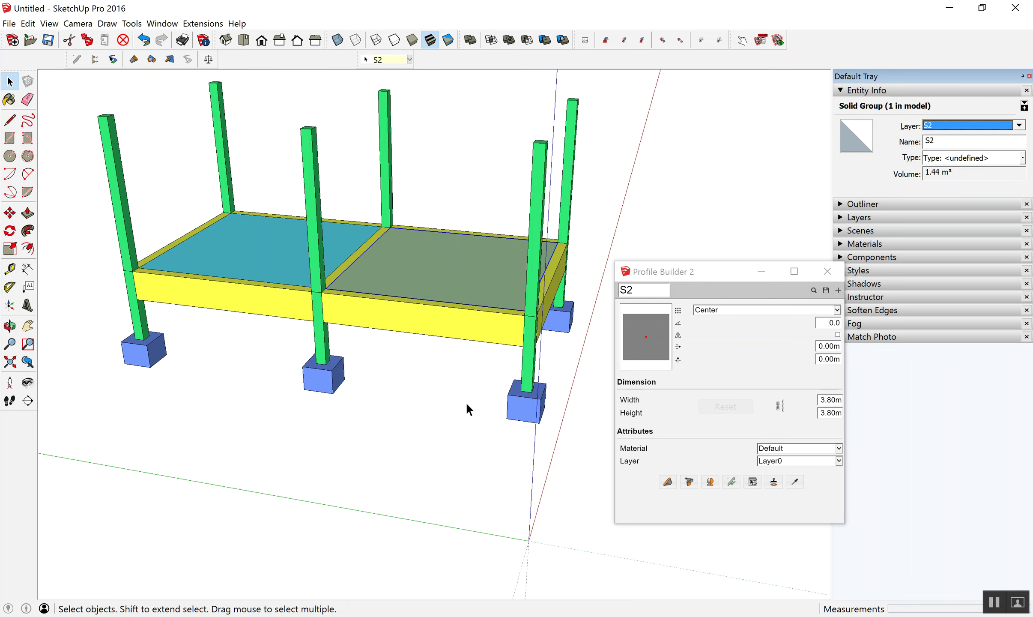
click(827, 271)
scroll(398, 294, down, 3)
middle_drag(399, 294, 293, 267)
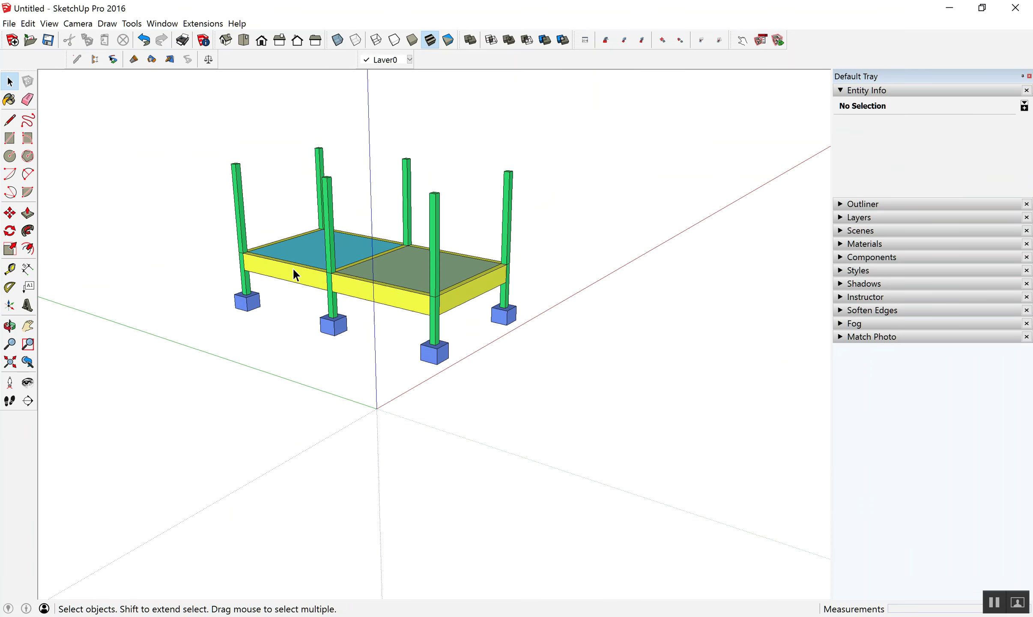
click(849, 91)
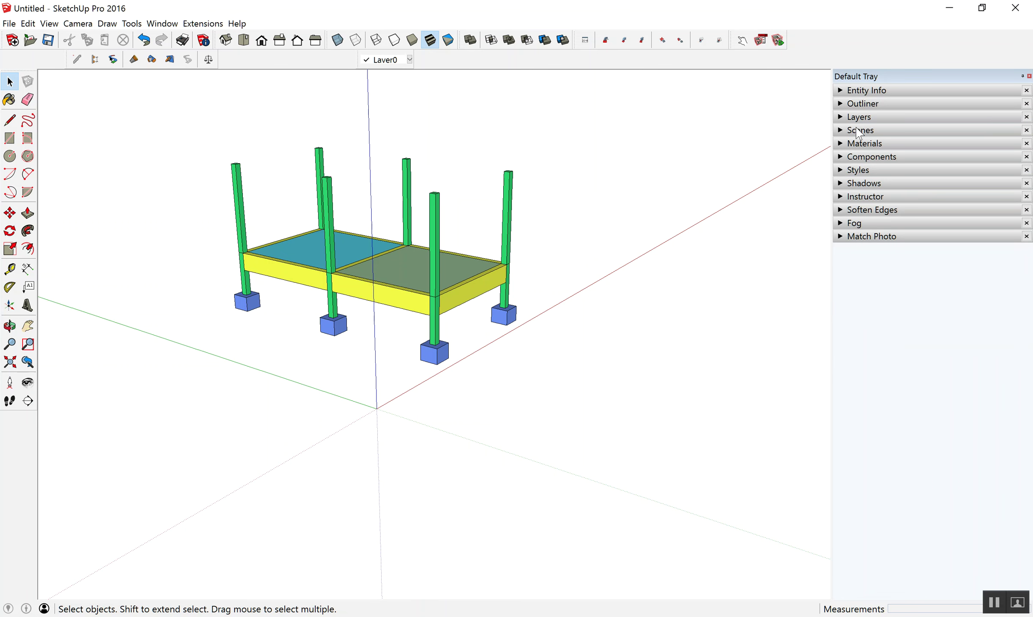
- Group slabs S1 and S2 into a component named RC SLAB
click(855, 105)
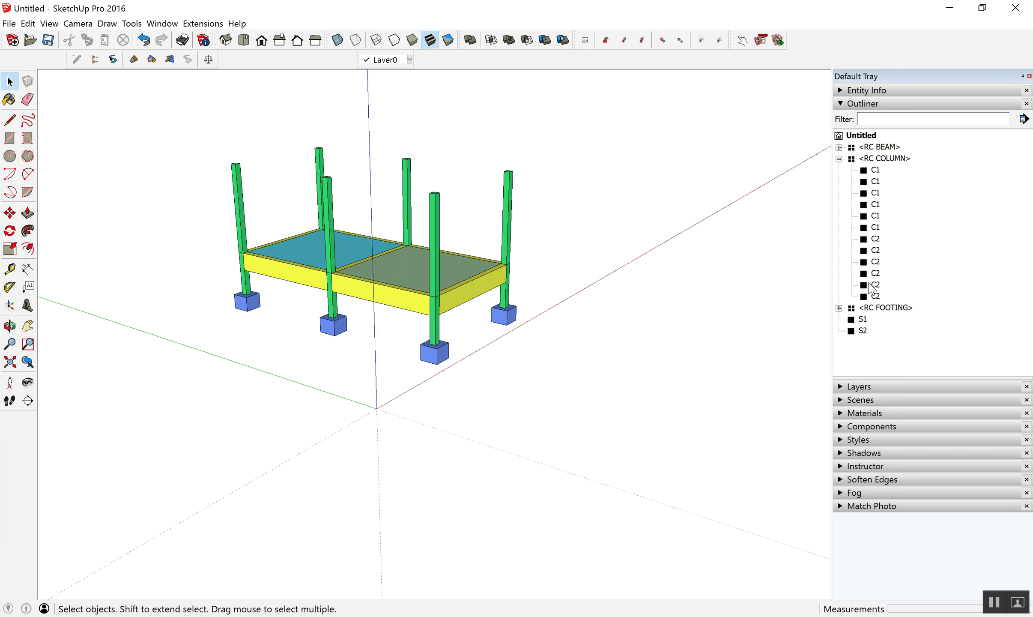
click(863, 320)
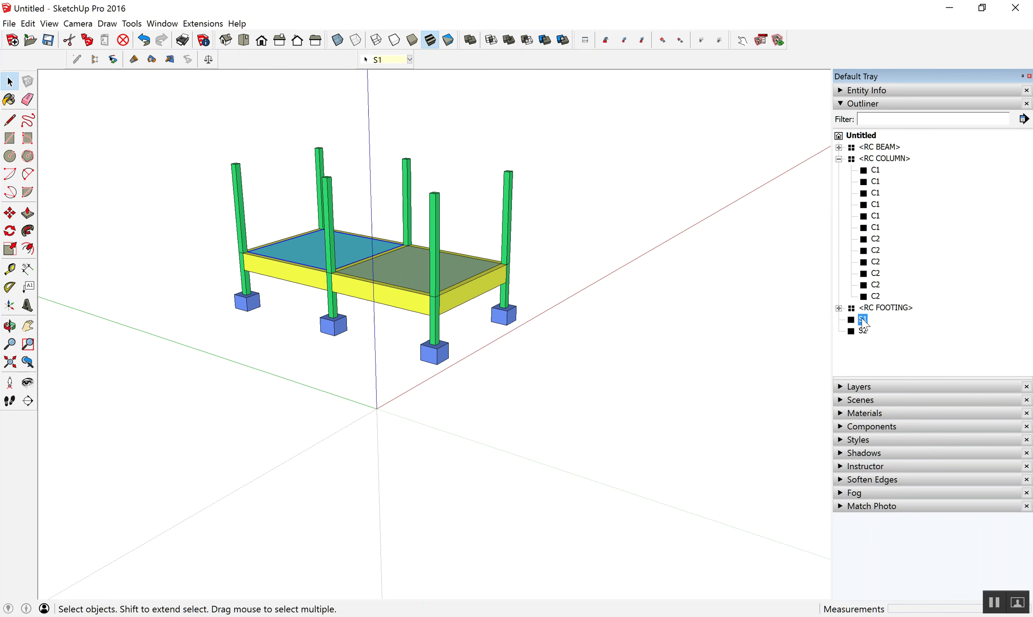
shift+click(864, 331)
text(g)
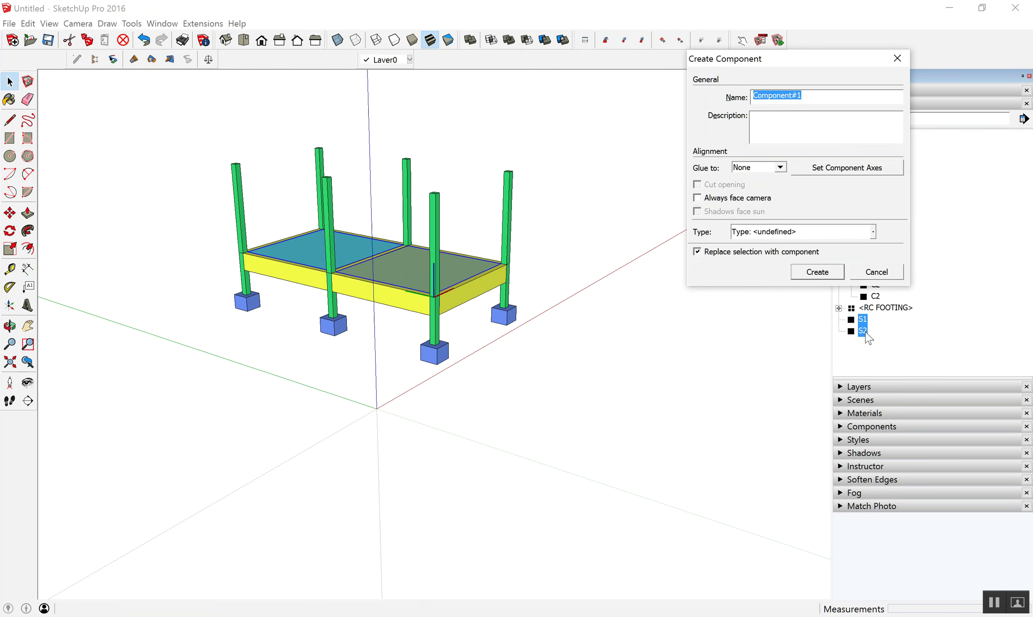
text(RC SLAB)
key(Return)
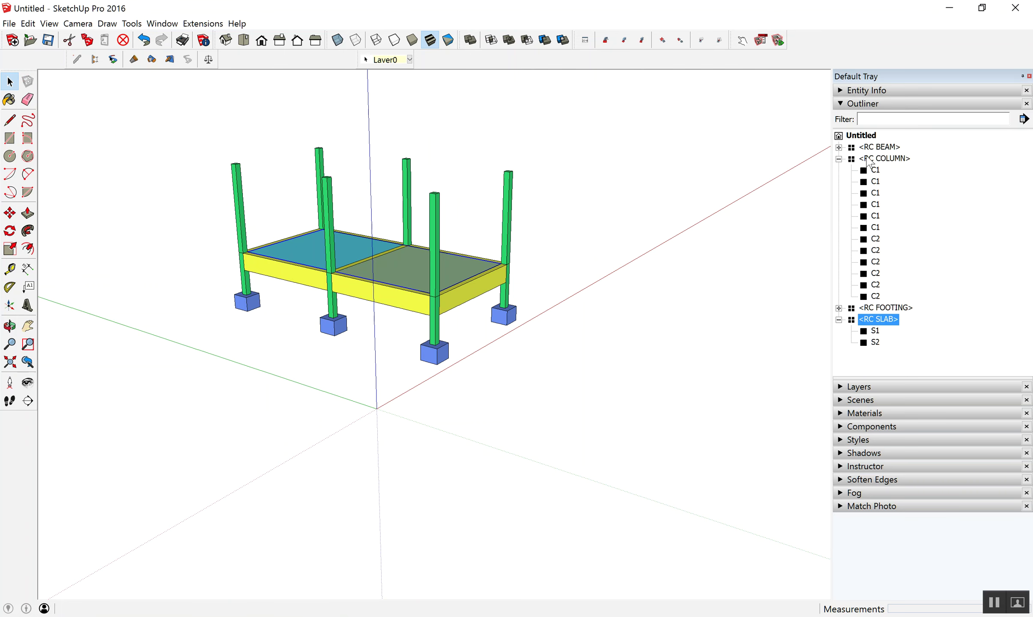
- Expand every Outliner branch and enlarge the Outliner to fill the tray
click(838, 158)
click(839, 182)
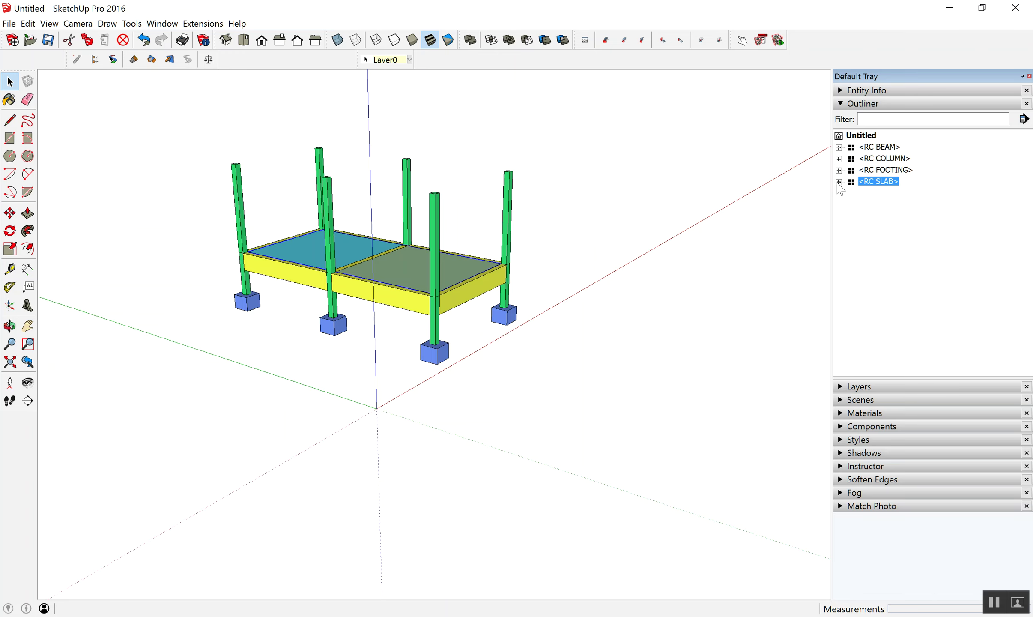
middle_drag(375, 259, 737, 224)
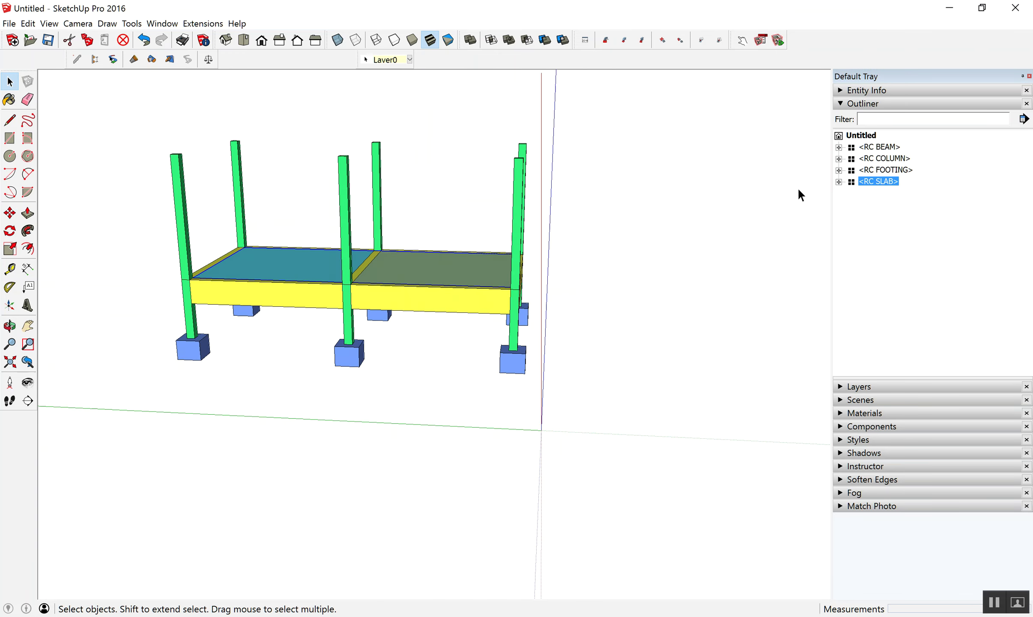
click(1024, 120)
click(961, 124)
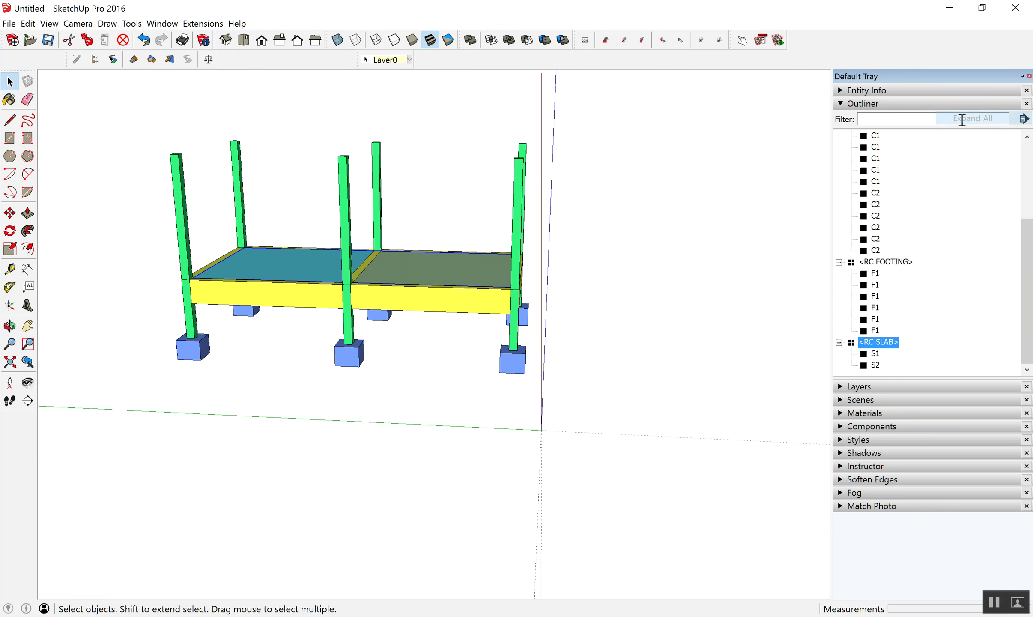
drag(925, 376, 950, 585)
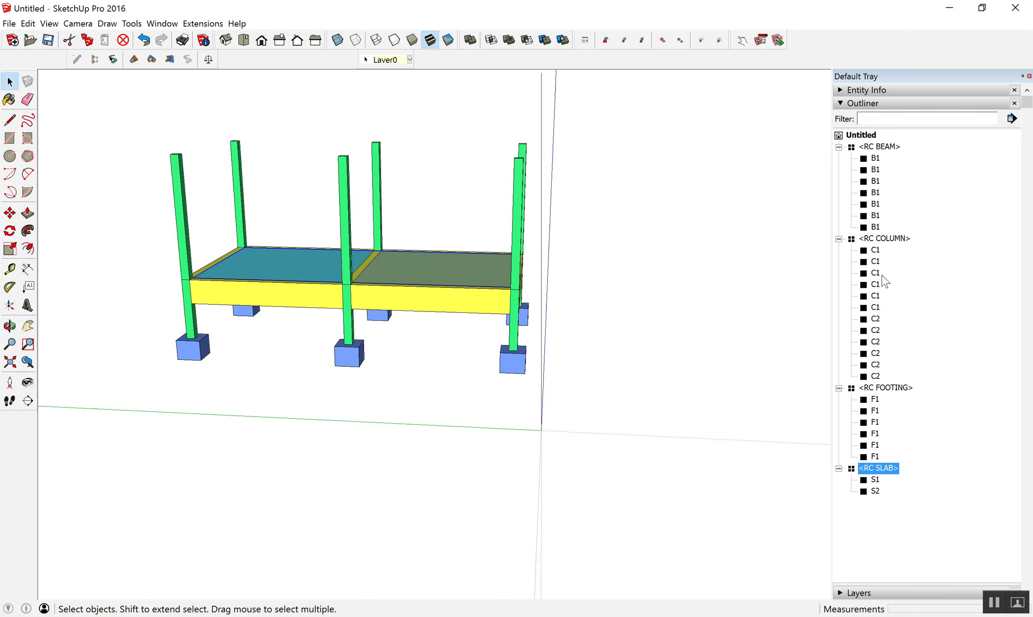
- Make the six C1 columns a component named RC COLUMN-C1
click(876, 251)
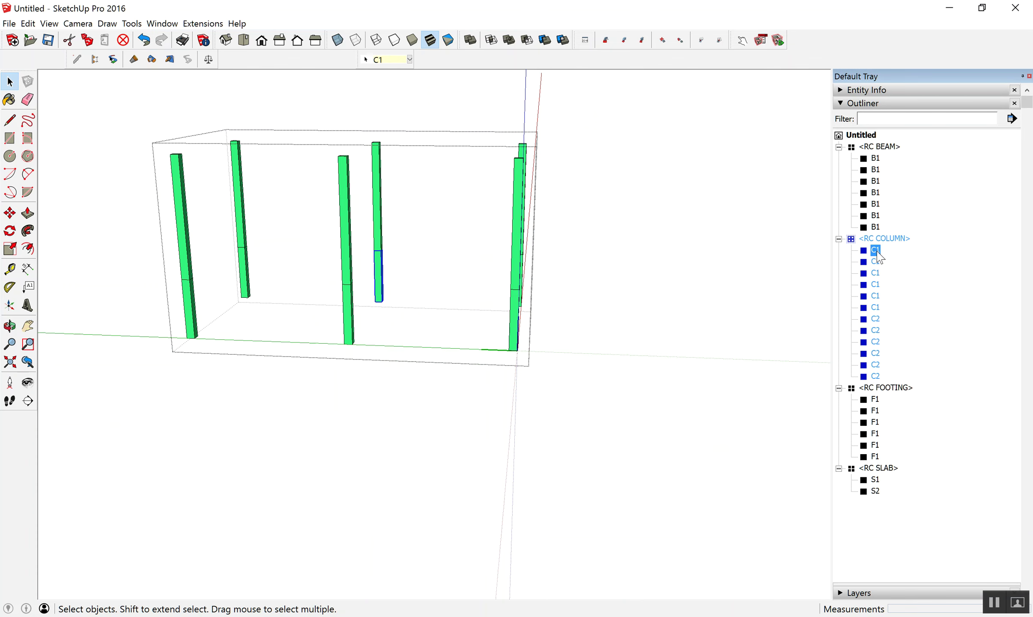
shift+click(879, 311)
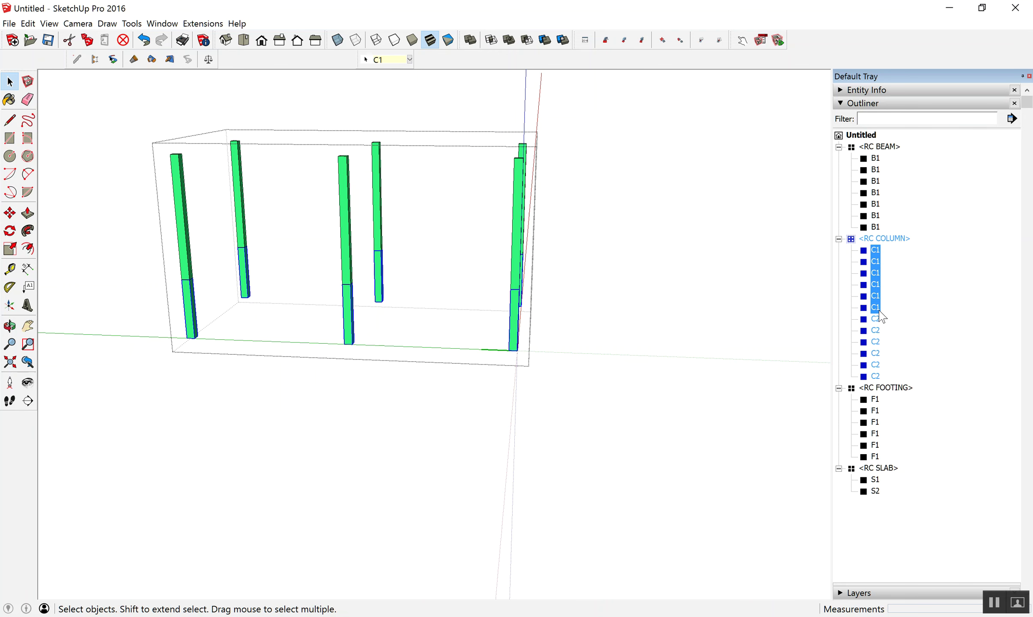
text(g)
text(RC COLUMN-C1)
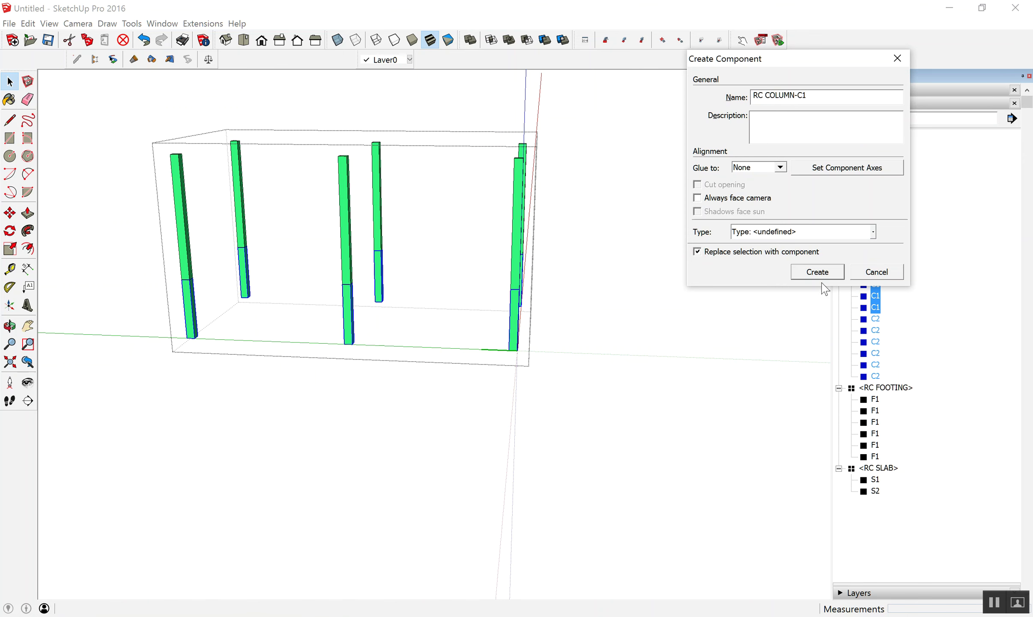
click(813, 271)
- Make the six C2 columns a component named RC COLUMN-C2 and exit editing
click(875, 330)
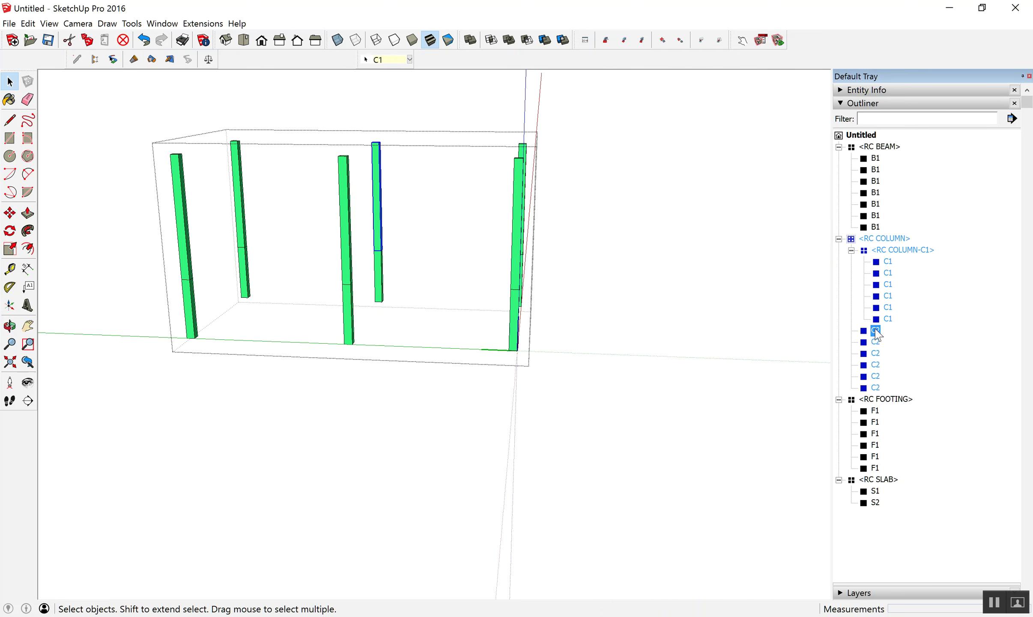
shift+click(876, 388)
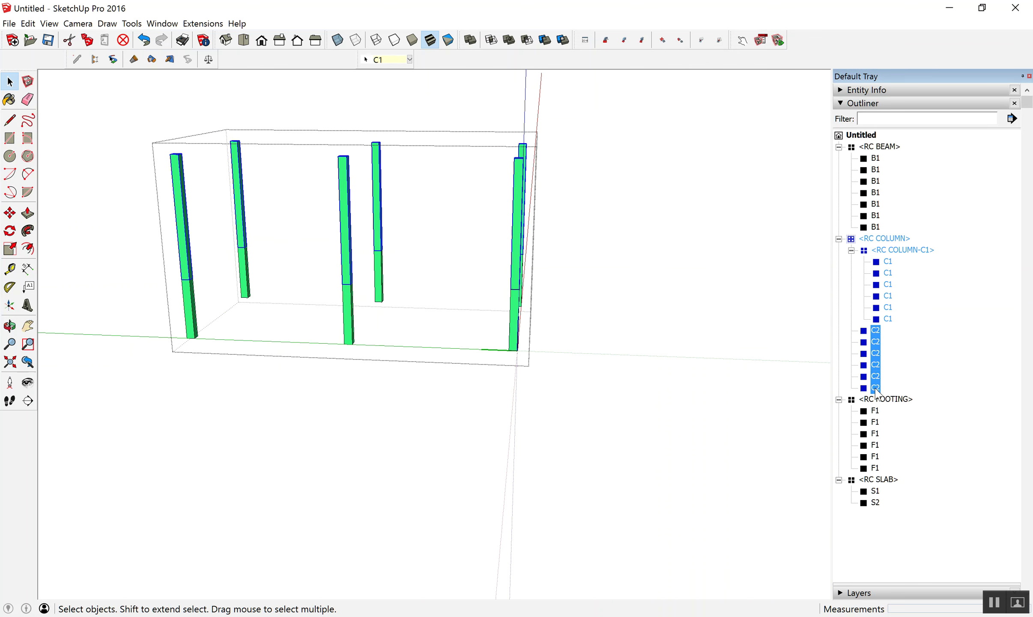
text(g)
text(RC COLUMN-C)
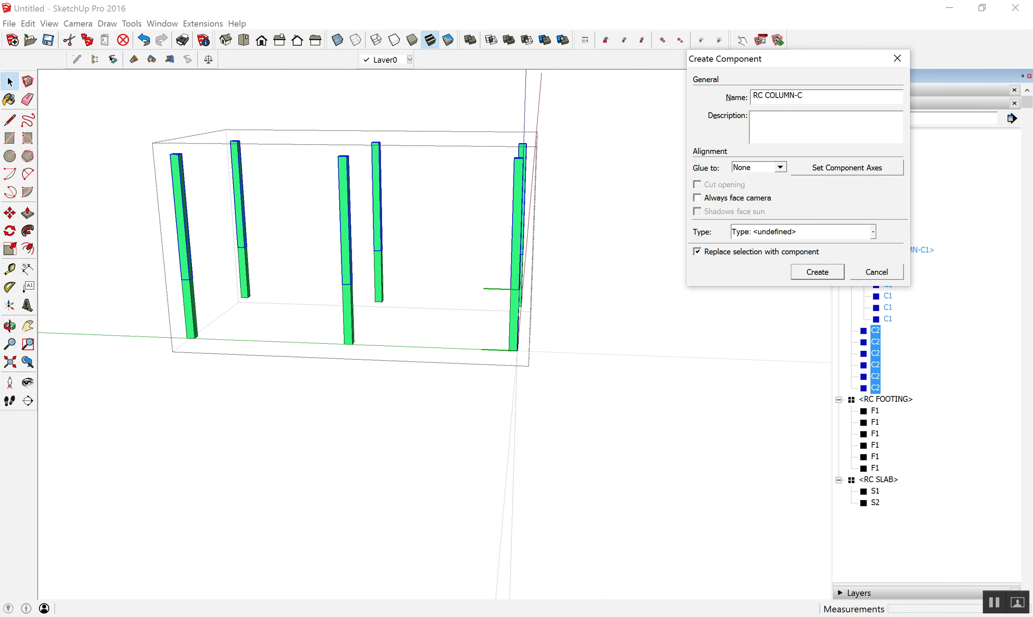
text(2)
key(Return)
mouse_move(334, 295)
middle_down()
mouse_move(346, 296)
mouse_move(263, 293)
middle_up()
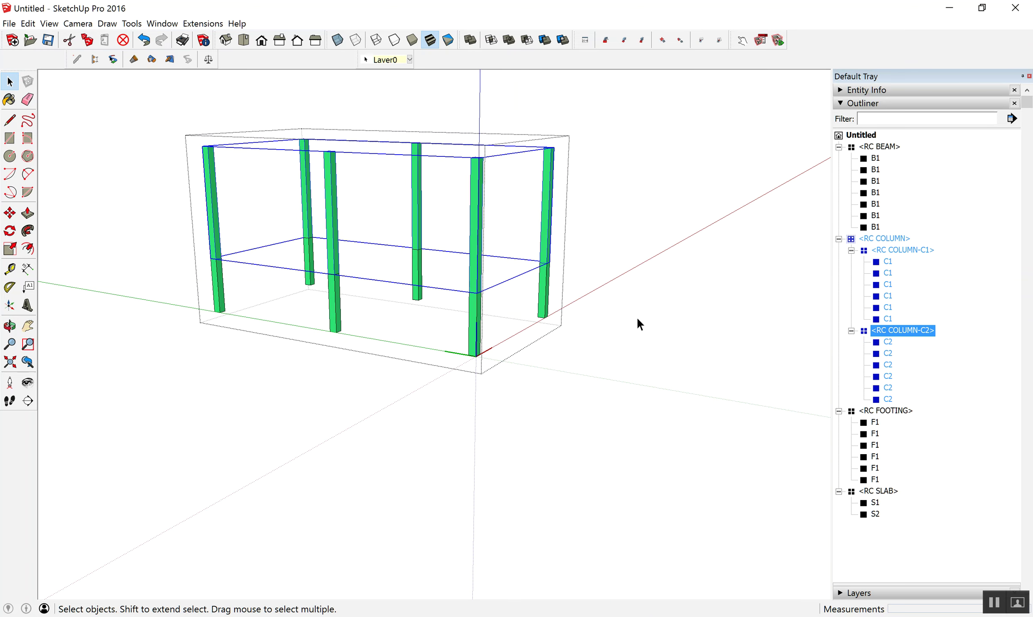
click(564, 349)
mouse_move(564, 349)
middle_down()
mouse_move(451, 323)
mouse_move(428, 295)
mouse_move(641, 271)
mouse_move(523, 257)
mouse_move(328, 301)
mouse_move(206, 287)
middle_up()
scroll(538, 247, up, 2)
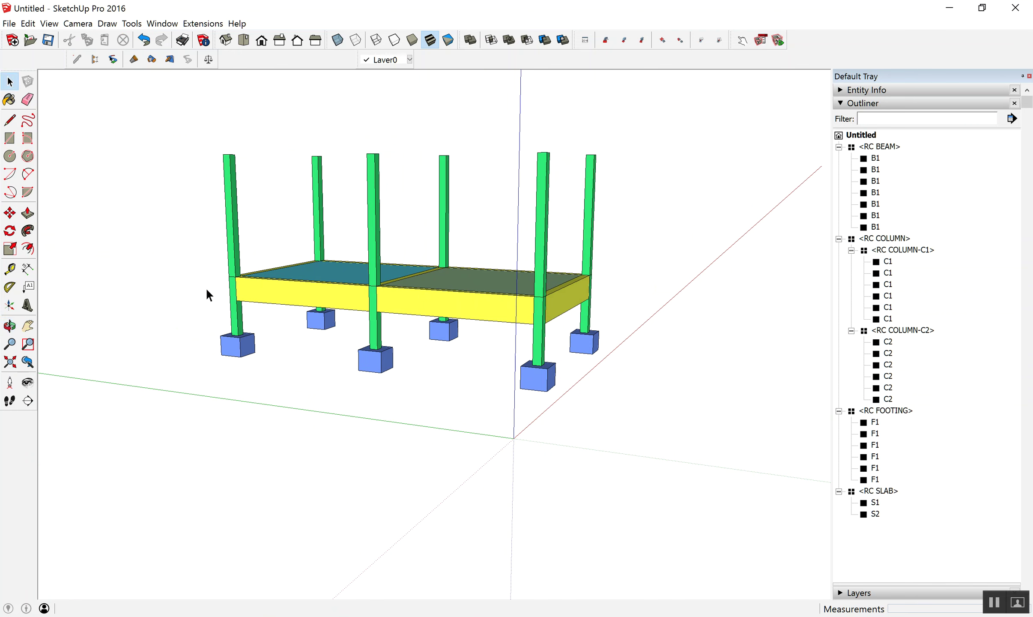
- Hide all layers from W2 to B1 in the Layers panel
mouse_move(197, 477)
middle_down()
mouse_move(470, 454)
mouse_move(830, 62)
middle_up()
click(876, 103)
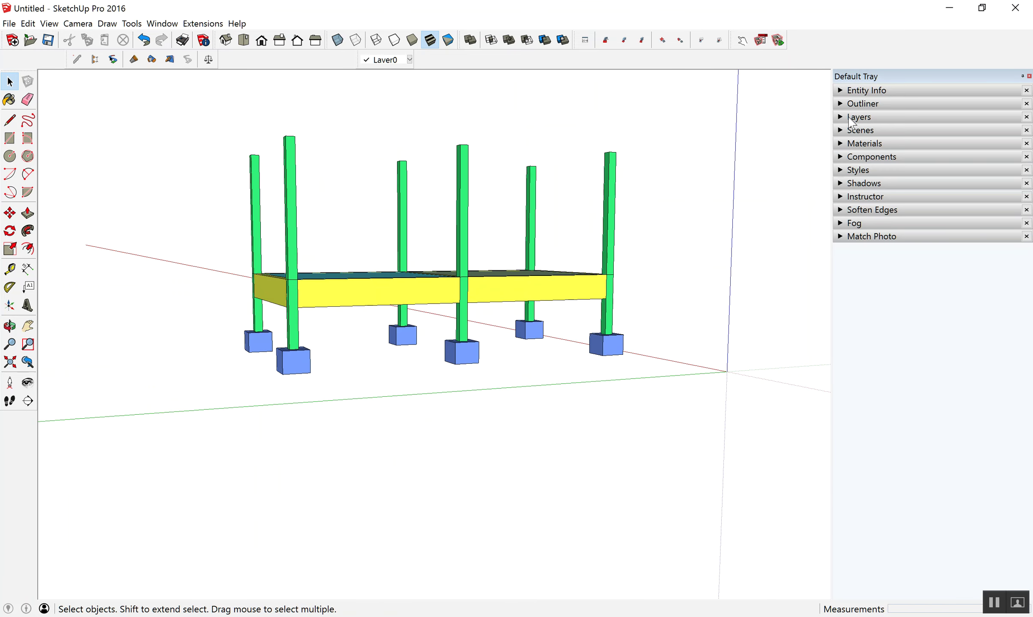
click(852, 118)
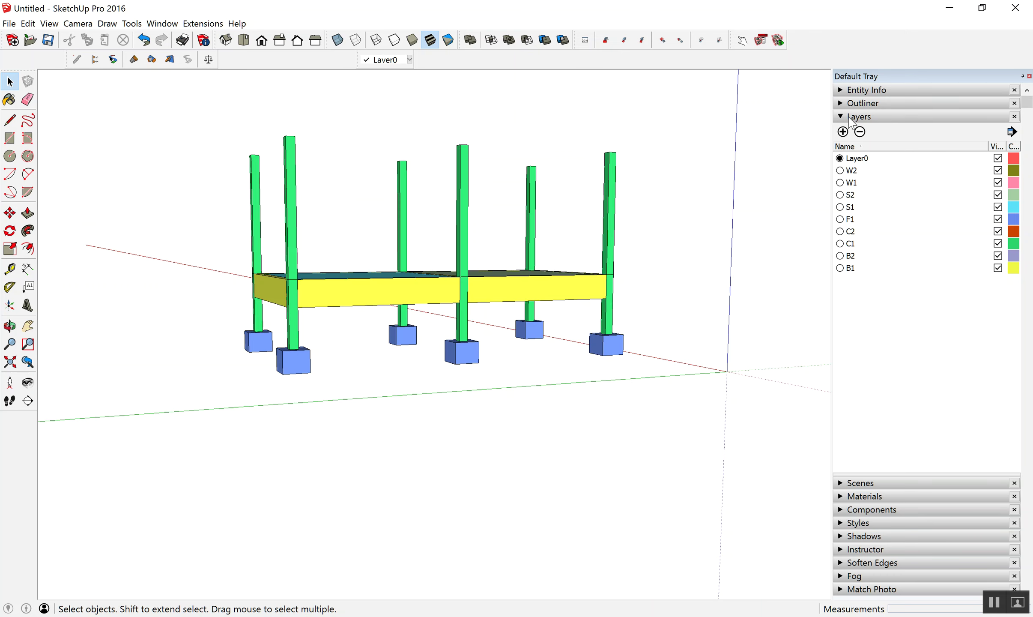
middle_drag(407, 264, 535, 266)
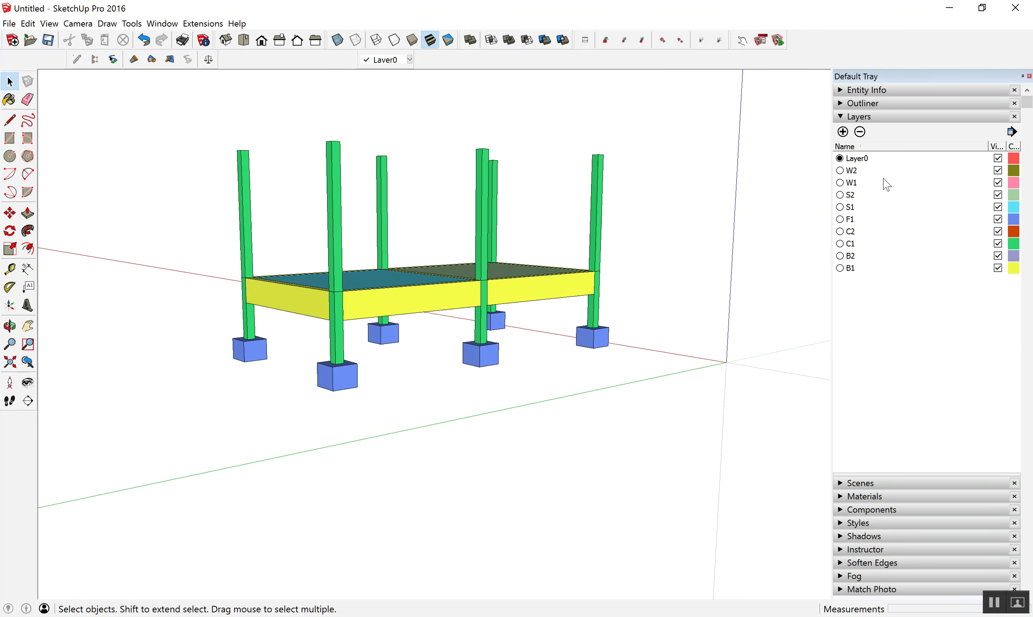
click(862, 171)
shift+click(851, 269)
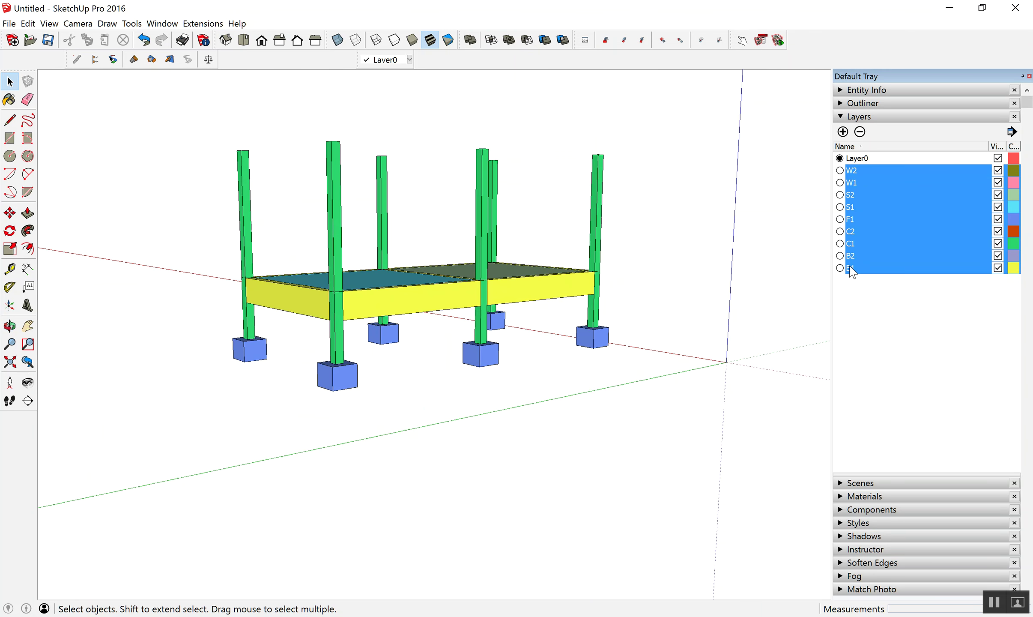
click(999, 234)
click(963, 303)
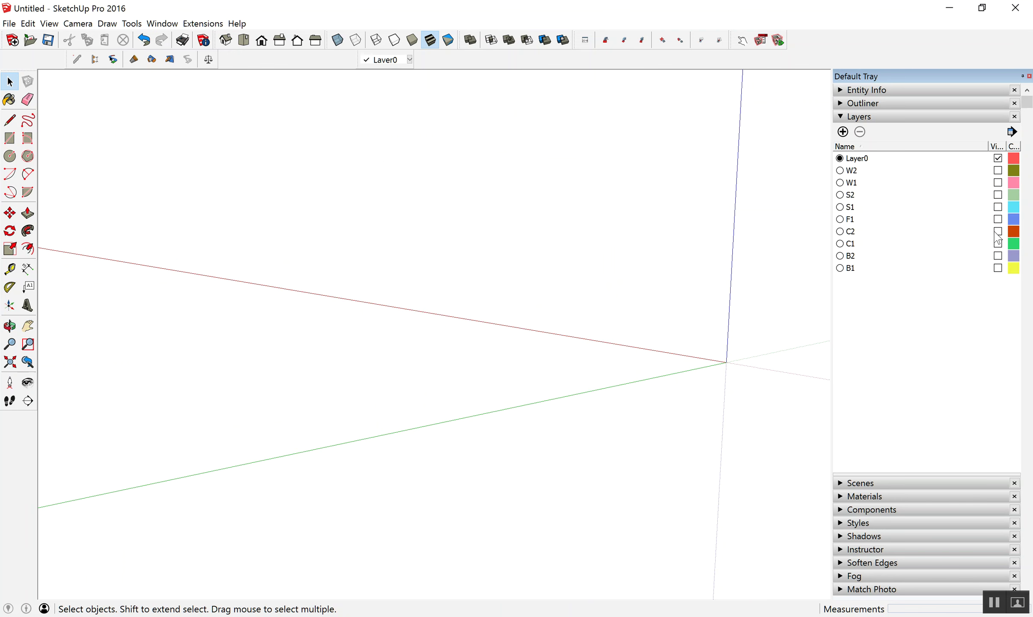
- Turn the F1 and C1 layers back on, leaving C2 hidden
click(999, 221)
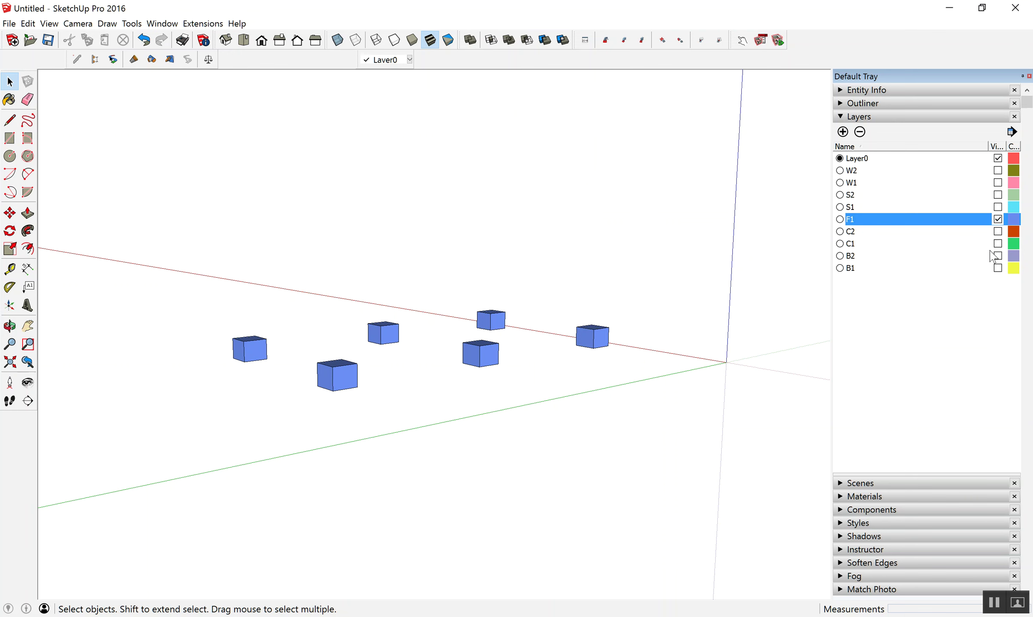
click(998, 244)
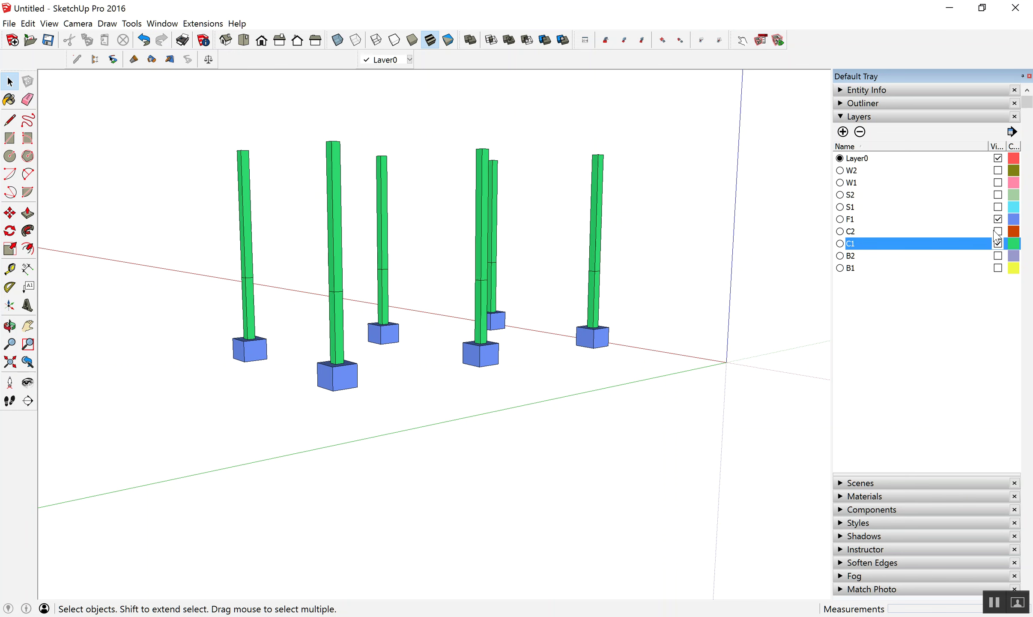
click(997, 233)
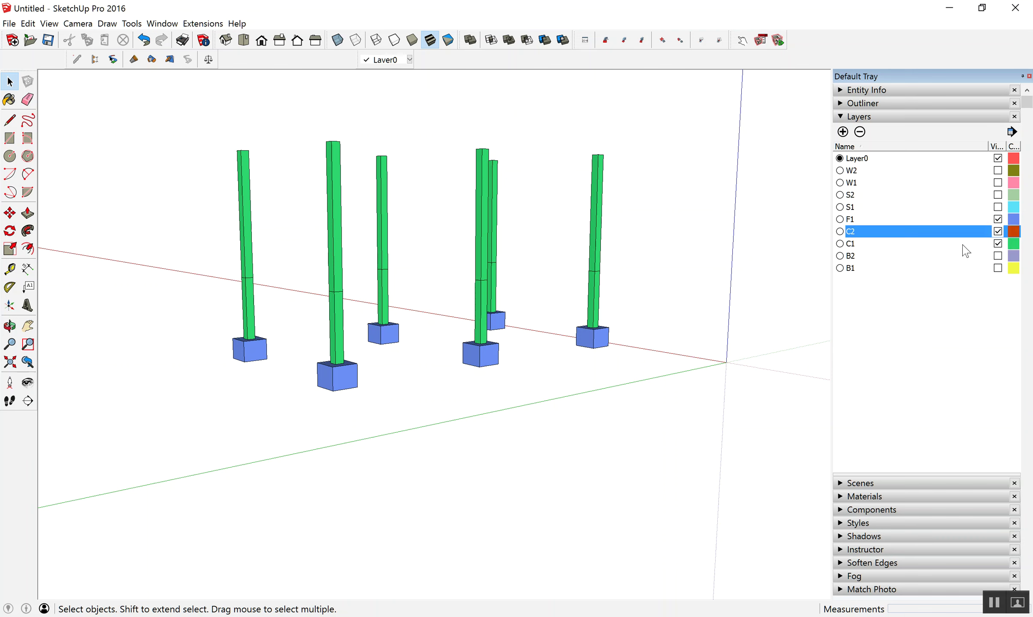
click(856, 242)
double_click(601, 225)
- Delete stray edges, move the upper column pieces to layer C2, hide F1, show C2
drag(203, 125, 151, 132)
key(Delete)
right_click(338, 166)
click(356, 171)
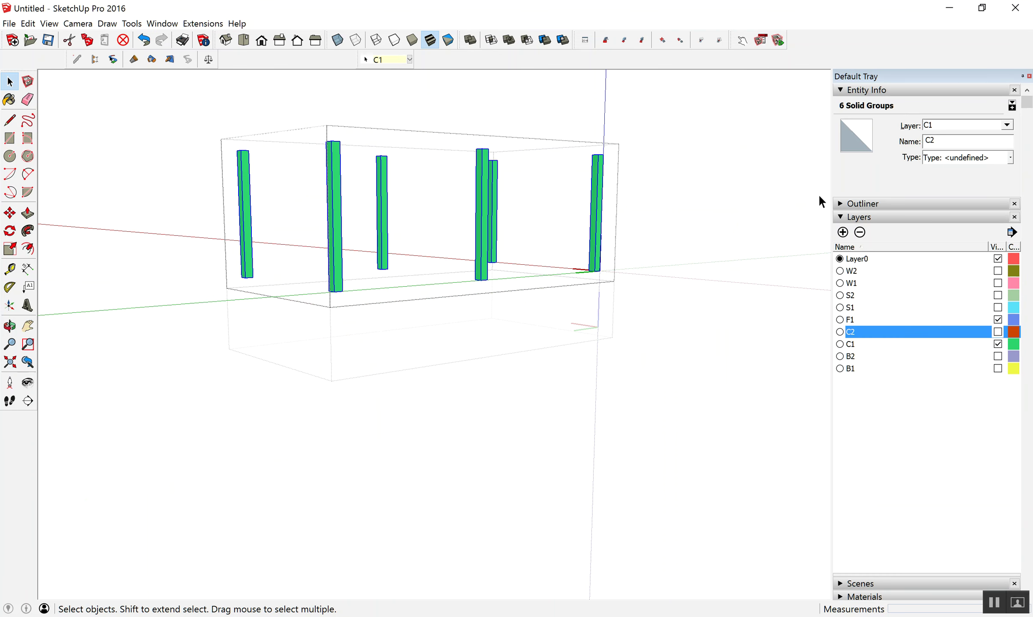
click(1007, 125)
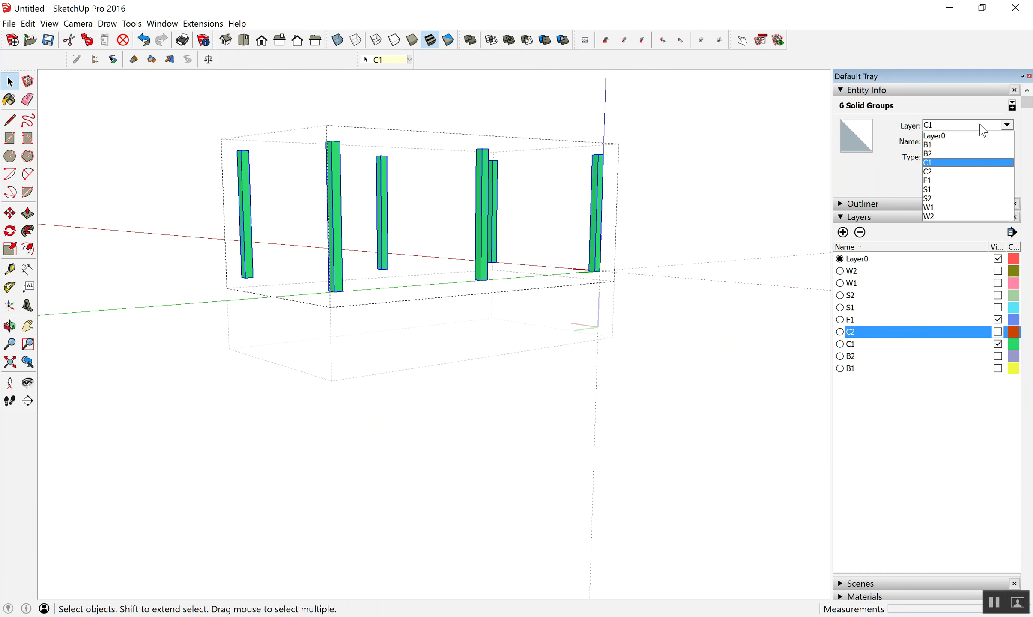
click(938, 173)
click(733, 368)
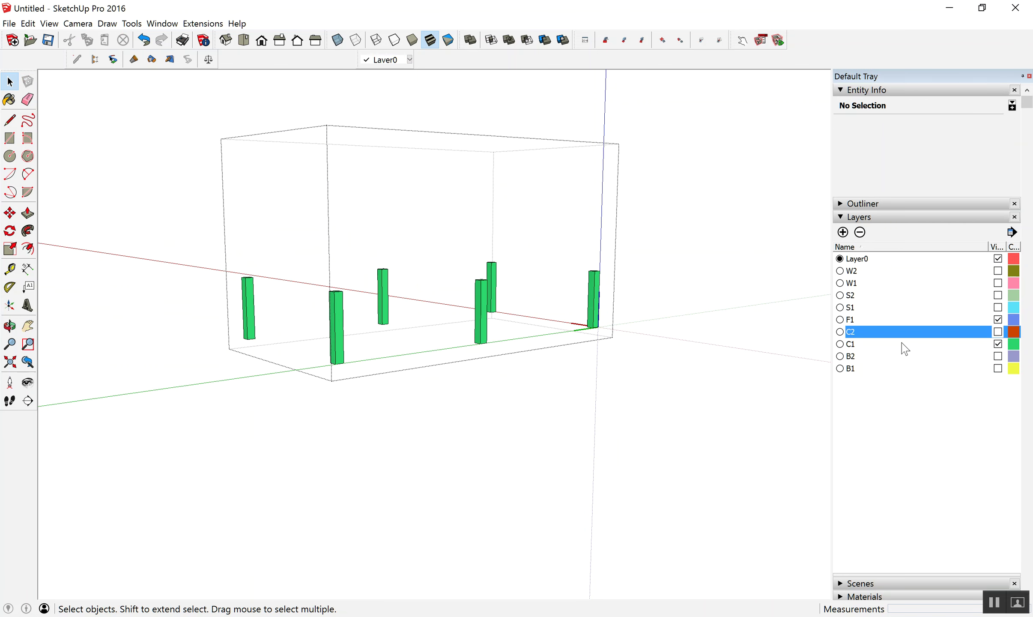
click(998, 320)
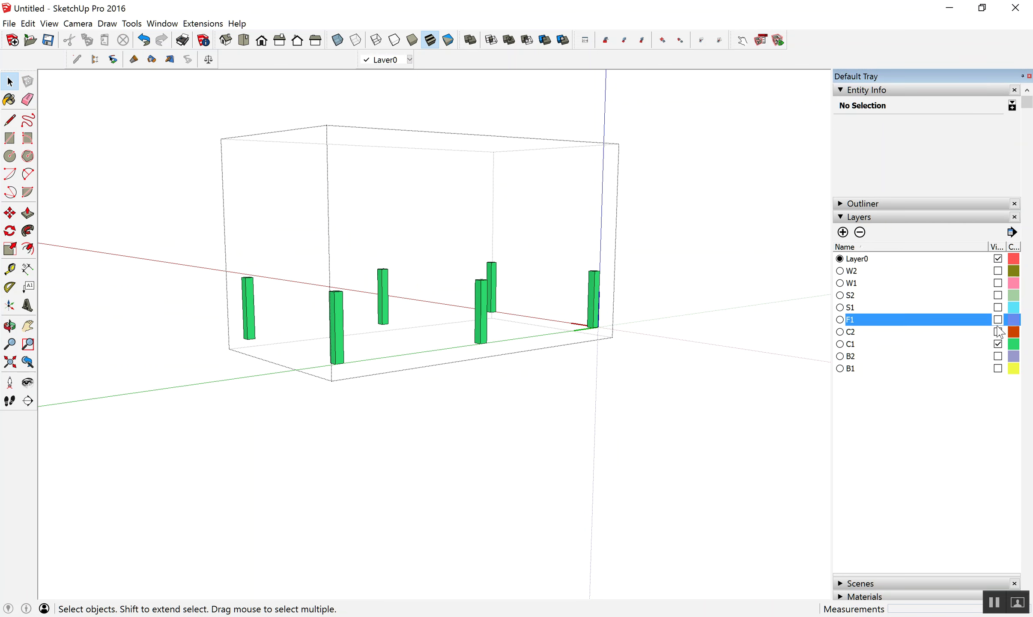
click(998, 332)
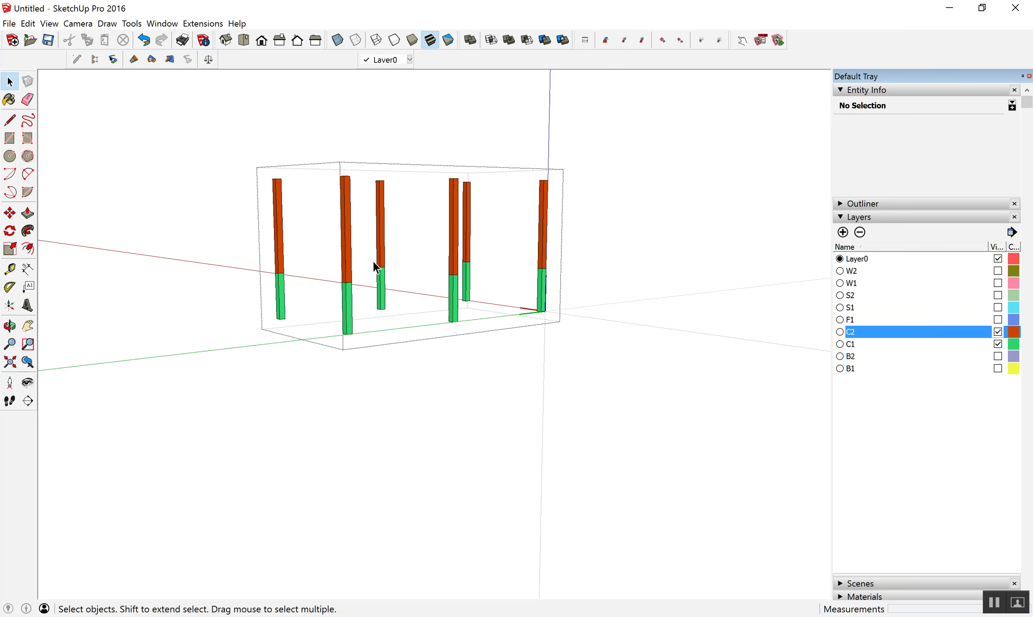
- Turn on the B1, B2, S1 and F1 layers to bring back beams, slab and footings
middle_drag(376, 265, 386, 240)
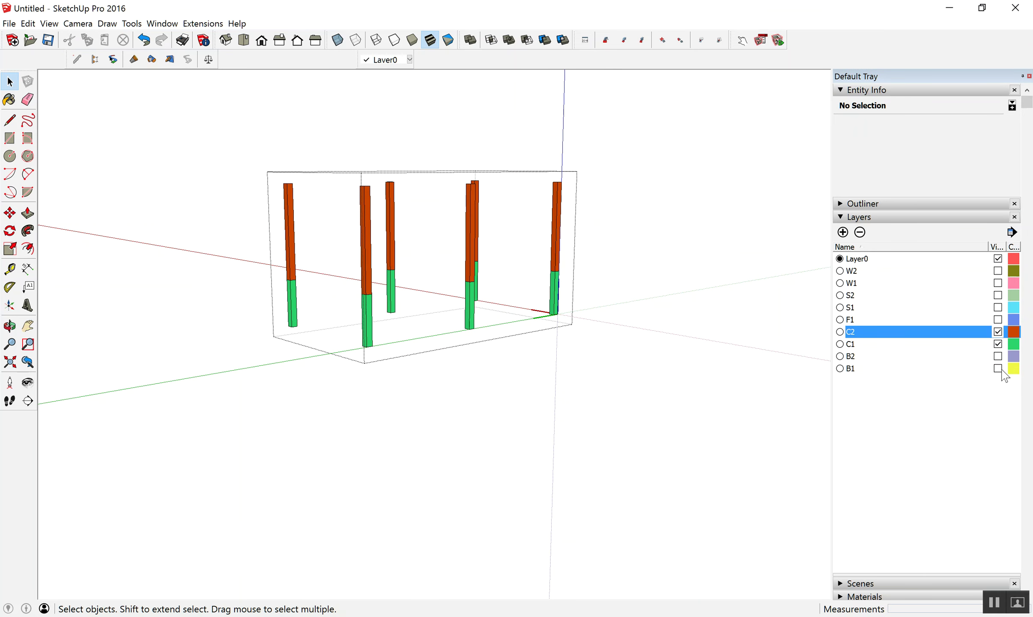
click(998, 369)
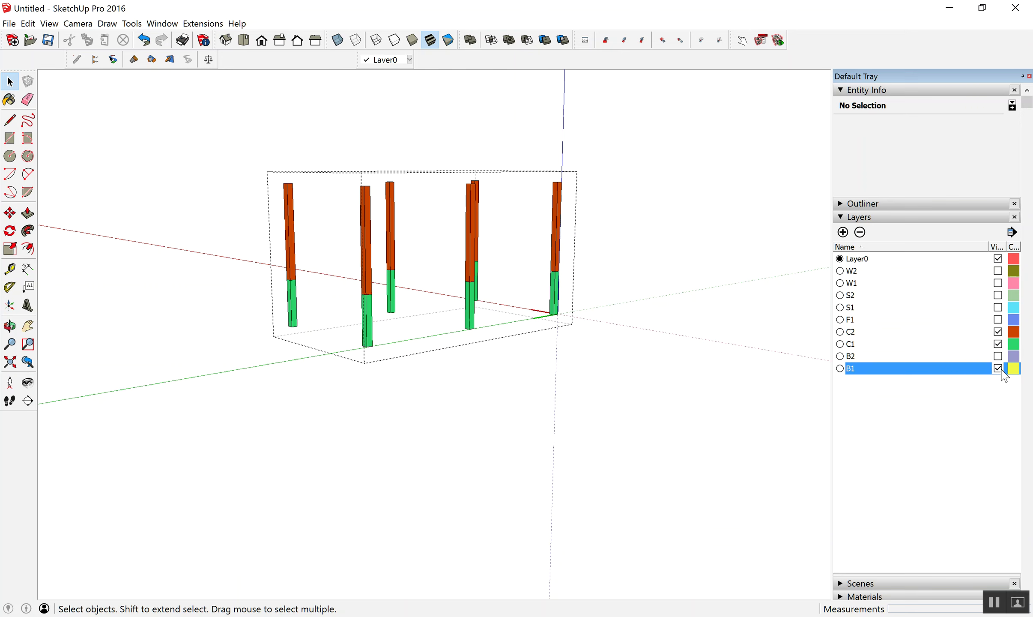
click(997, 357)
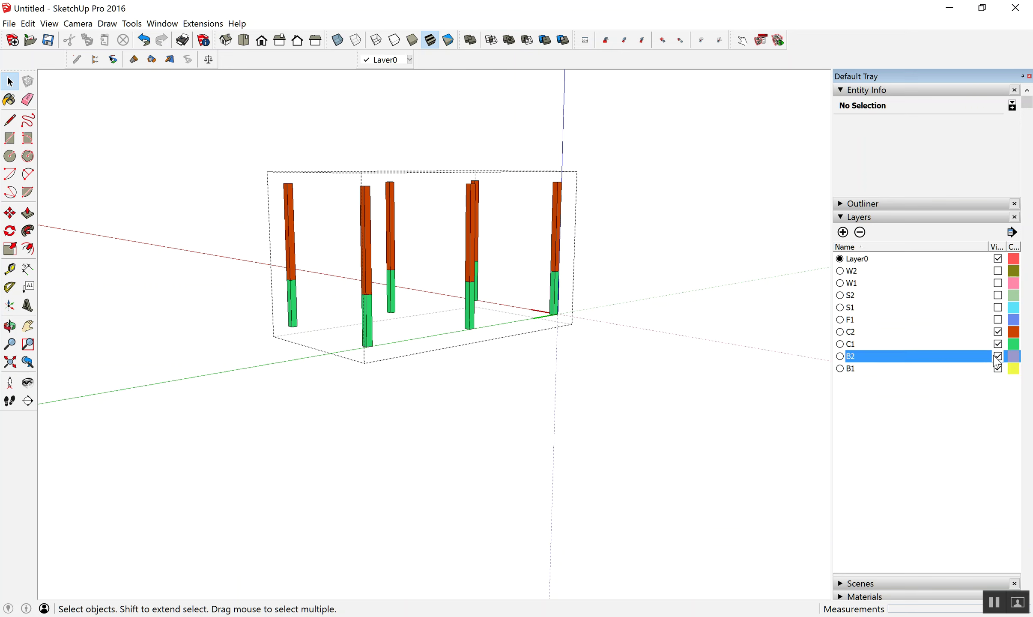
click(997, 307)
click(998, 319)
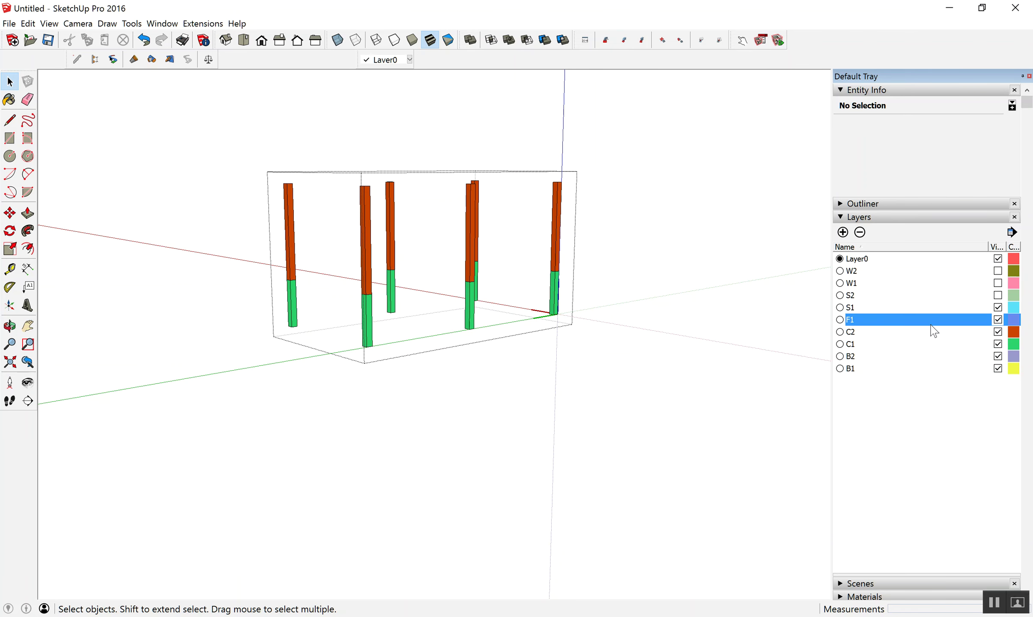
mouse_move(533, 320)
middle_down()
mouse_move(531, 271)
mouse_move(395, 312)
middle_up()
scroll(526, 279, up, 3)
- Inside the beam group, select all beams and check their layer in Entity Info
double_click(521, 285)
key(space)
mouse_move(395, 312)
mouse_down()
mouse_move(148, 223)
mouse_move(705, 399)
mouse_up()
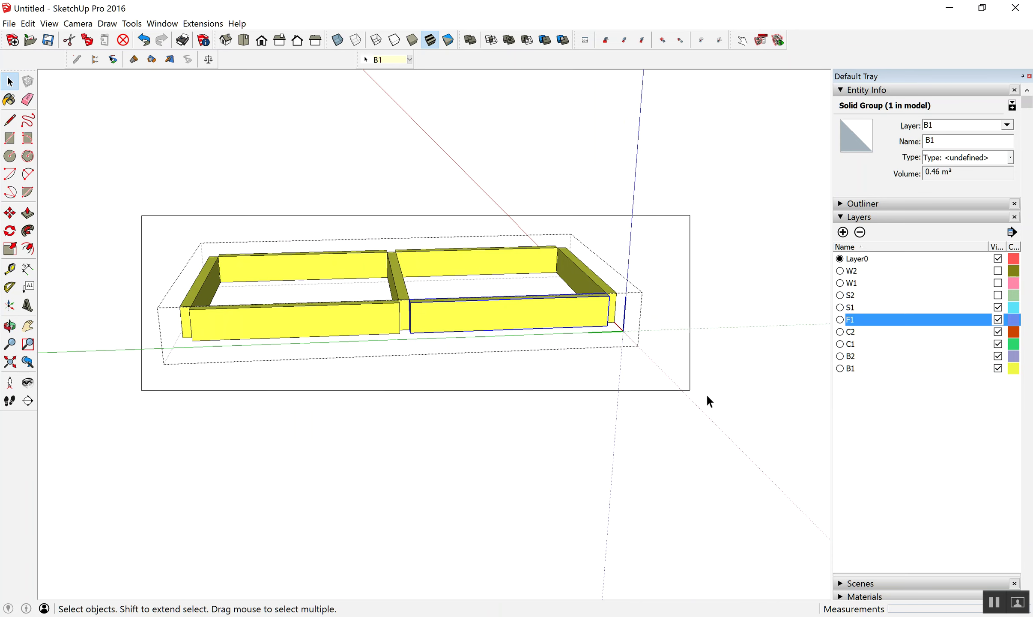
click(1007, 124)
click(633, 422)
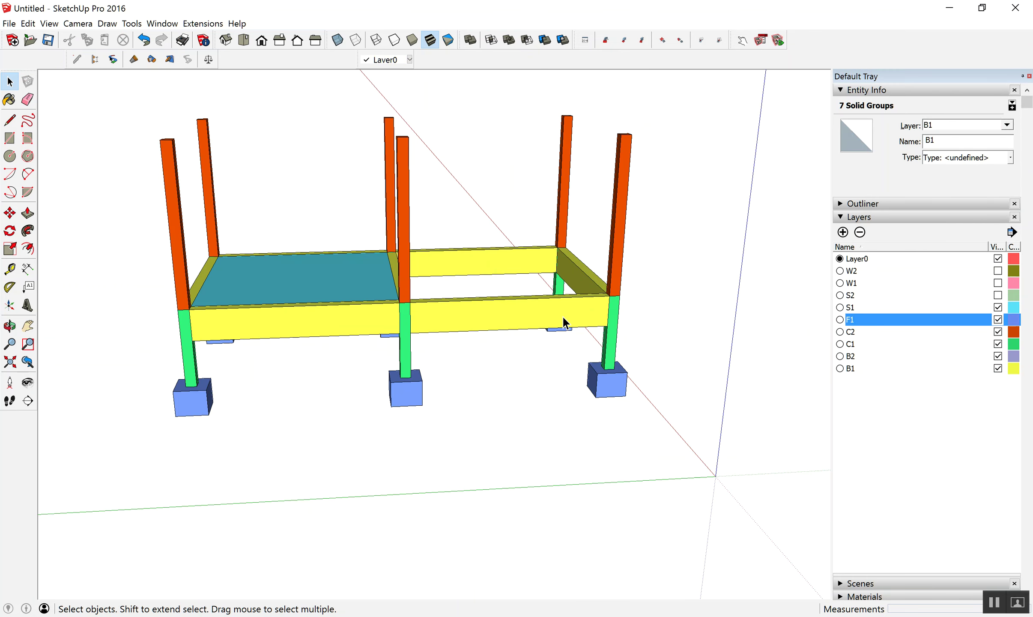
- Inspect the RC BEAM and RC SLAB components, then make the S2 slab layer visible
click(562, 316)
middle_drag(680, 269, 527, 330)
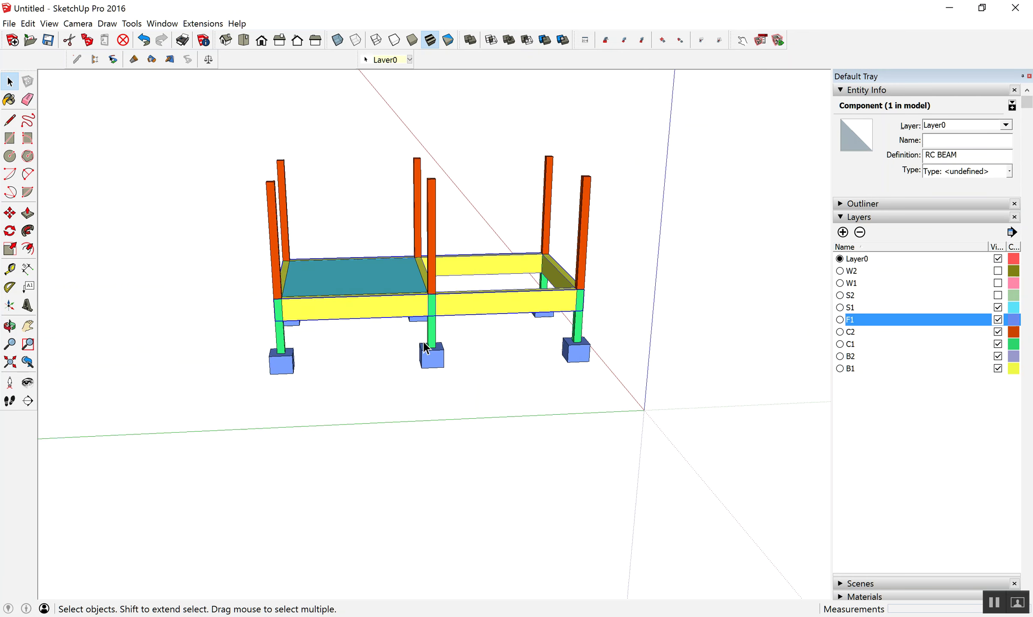
click(525, 425)
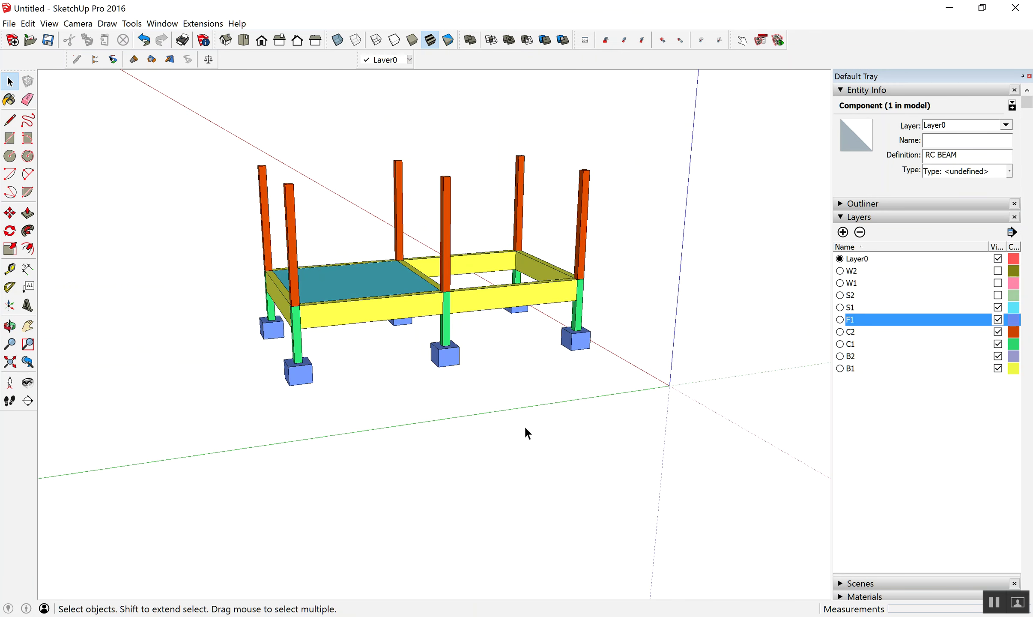
click(373, 286)
middle_drag(373, 286, 389, 280)
click(998, 295)
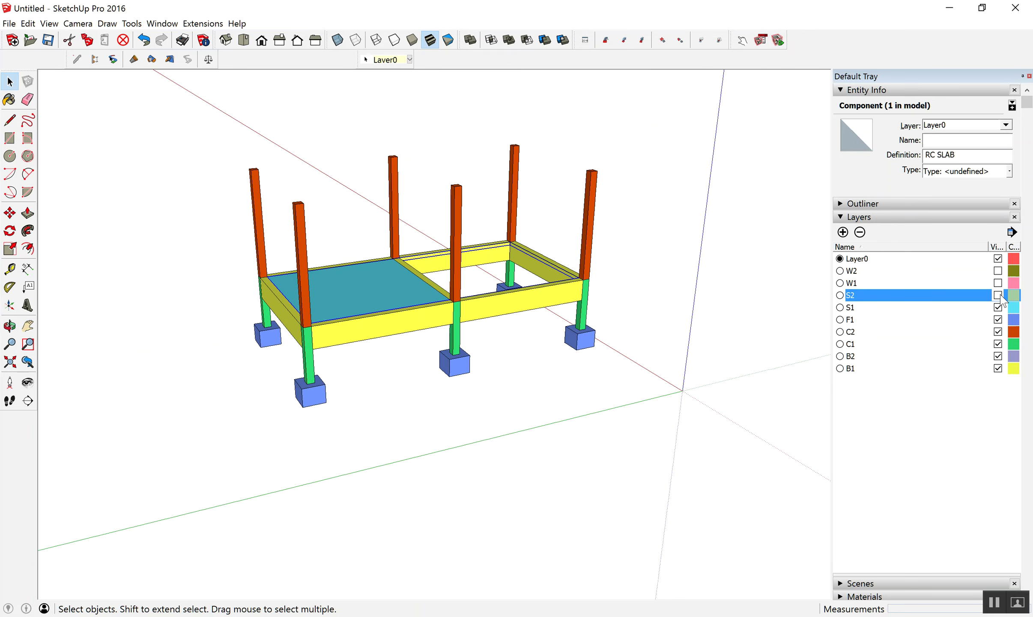
mouse_move(624, 286)
middle_down()
mouse_move(301, 345)
mouse_move(584, 311)
middle_up()
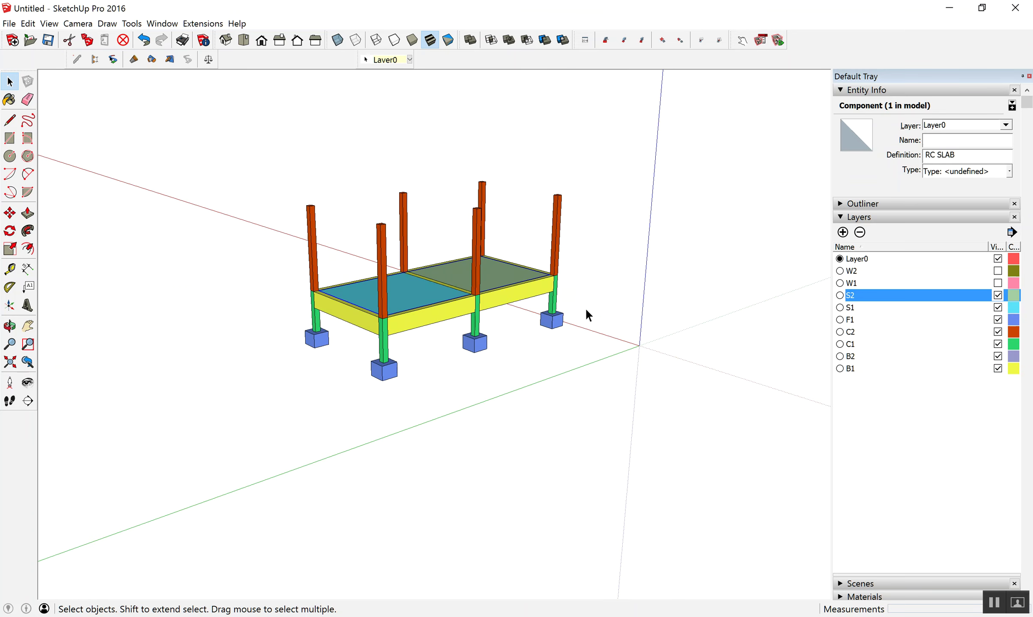
middle_drag(360, 295, 357, 269)
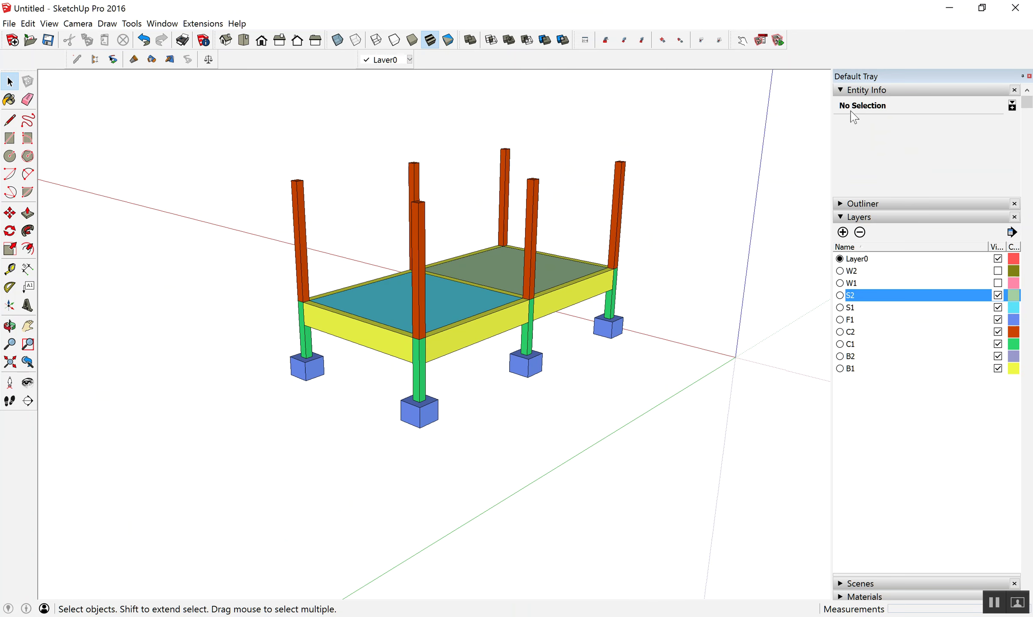
- Collapse the Outliner tree to RC BEAM, RC COLUMN, RC FOOTING and RC SLAB, then close the panels
click(856, 89)
click(853, 117)
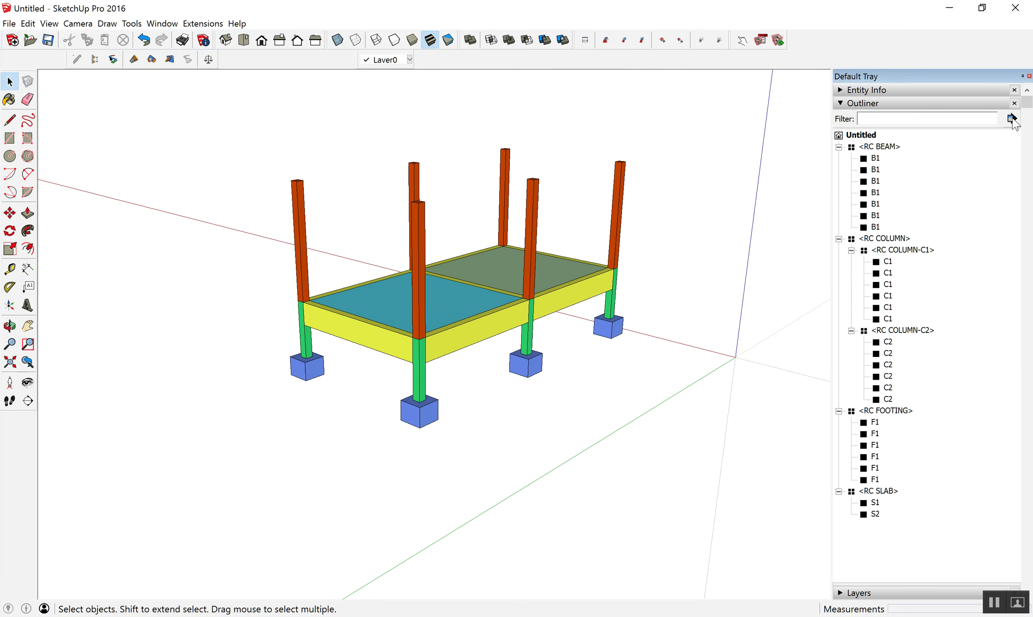
click(1011, 119)
click(969, 132)
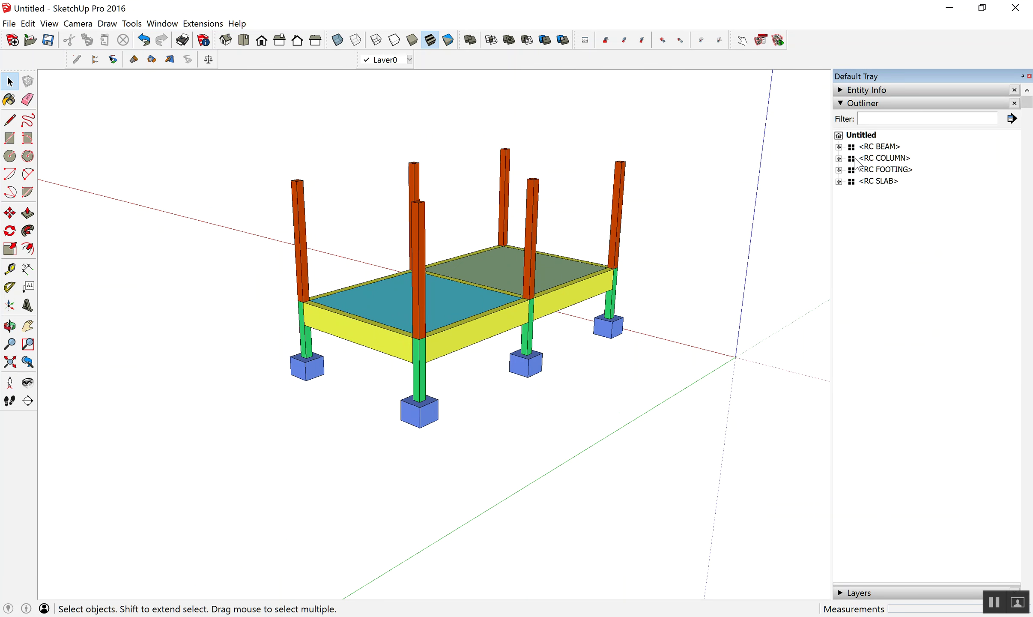
middle_drag(729, 253, 311, 323)
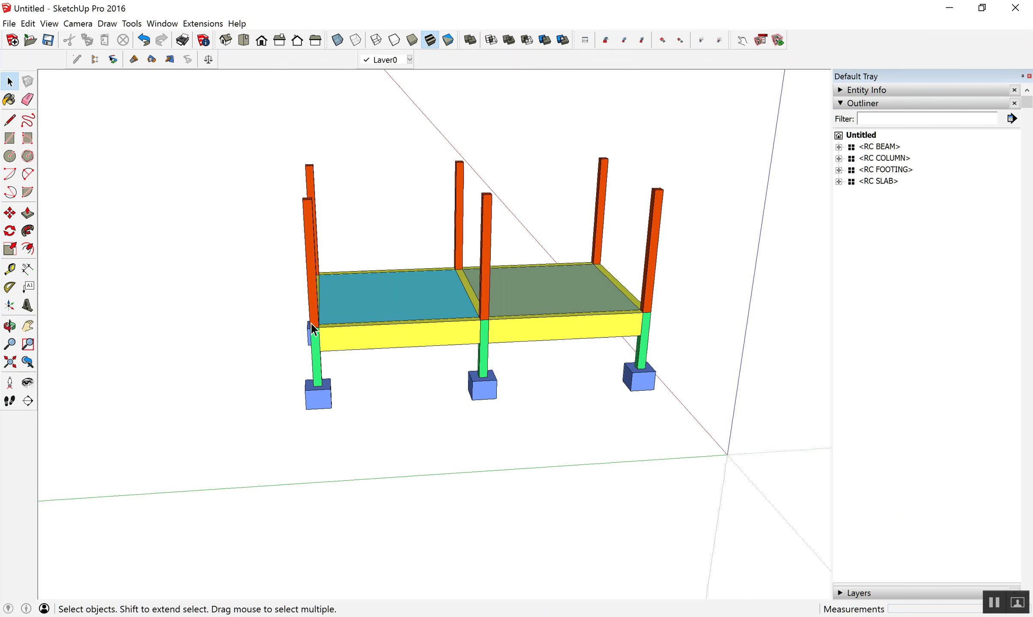
middle_drag(281, 354, 490, 313)
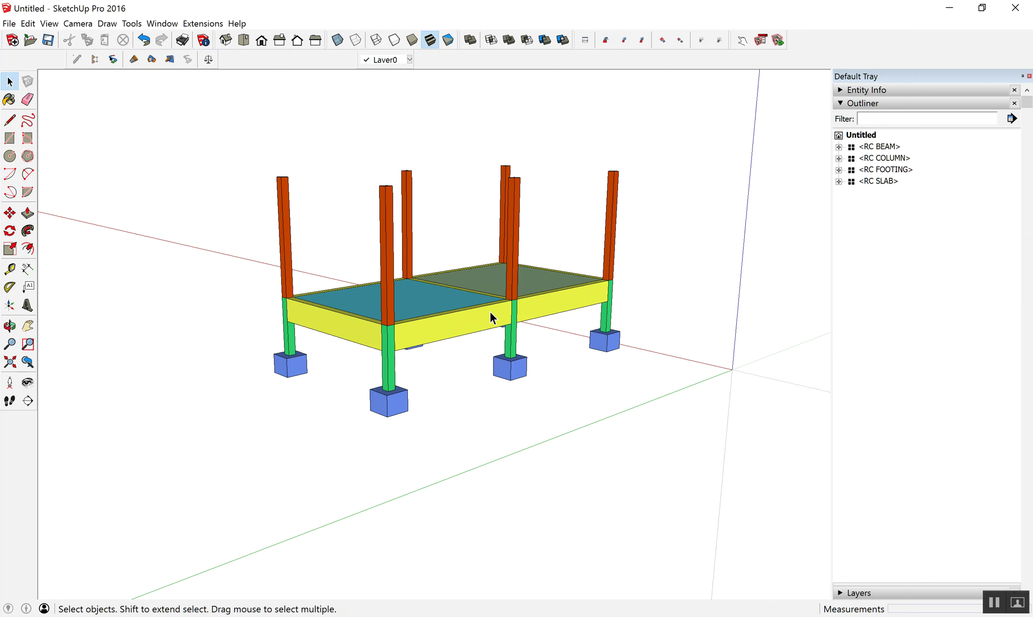
click(841, 105)
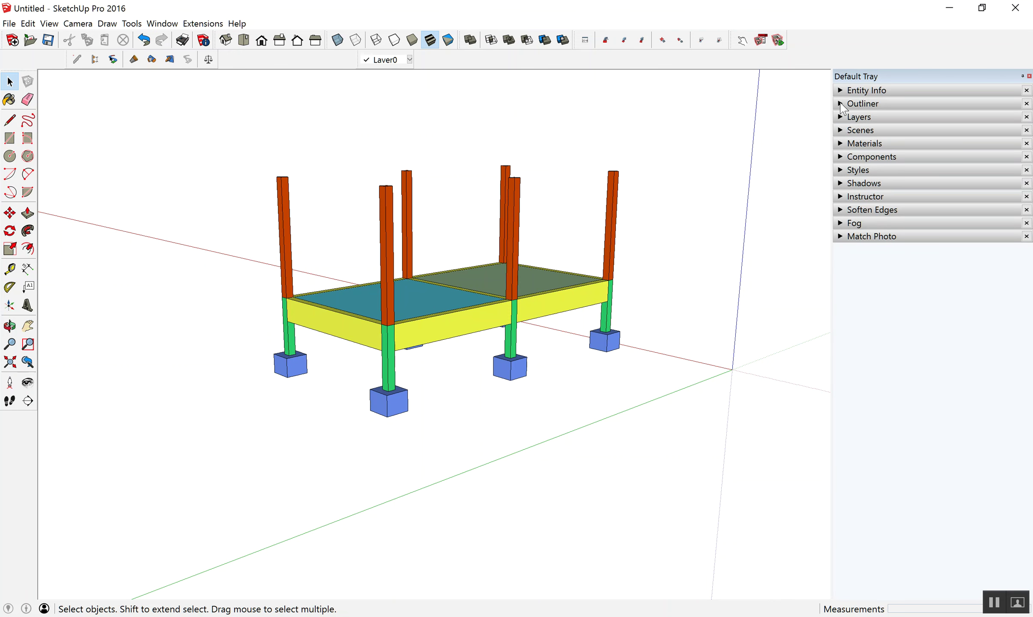
- Create the layers RC FOOTING, RC COLUMN and RC BEAM in the Layers panel
click(846, 118)
click(843, 132)
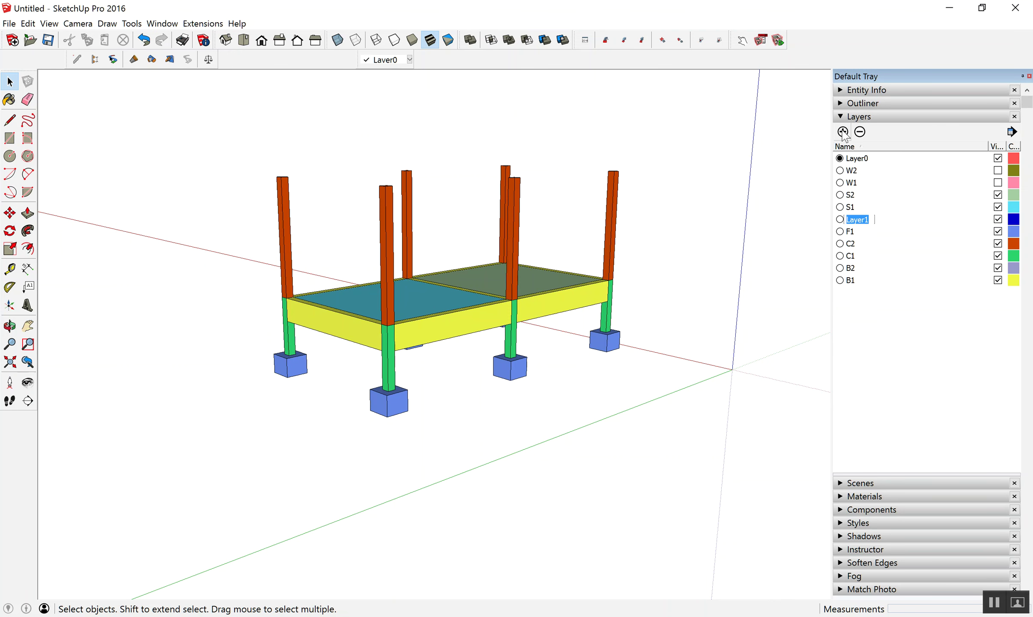
text(RC FOOTING)
key(Return)
click(842, 132)
text(RC)
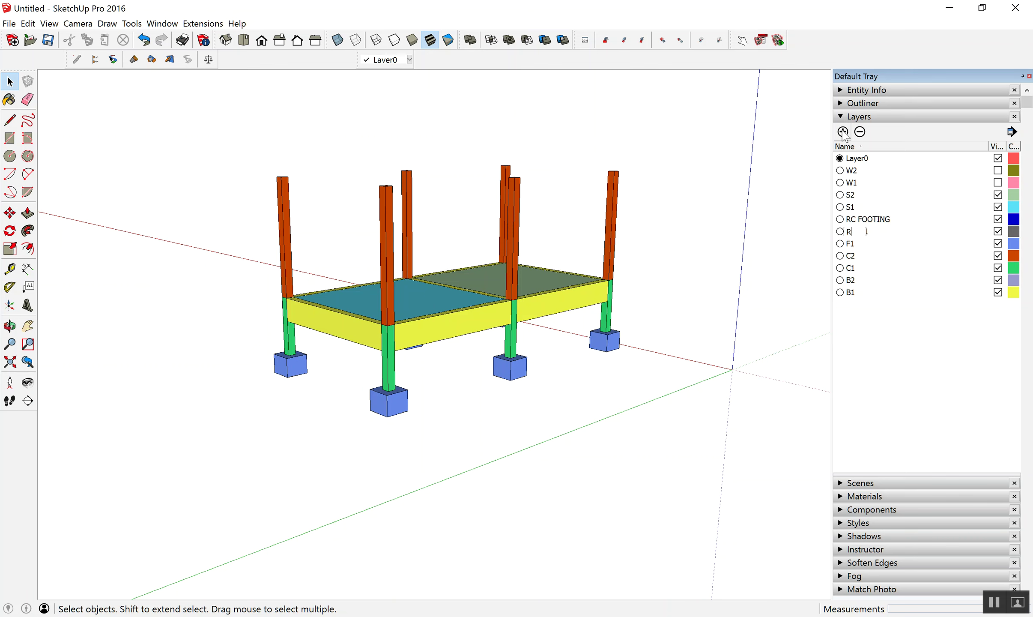
text( COLUMN)
key(Return)
click(842, 132)
text(RC BEAM)
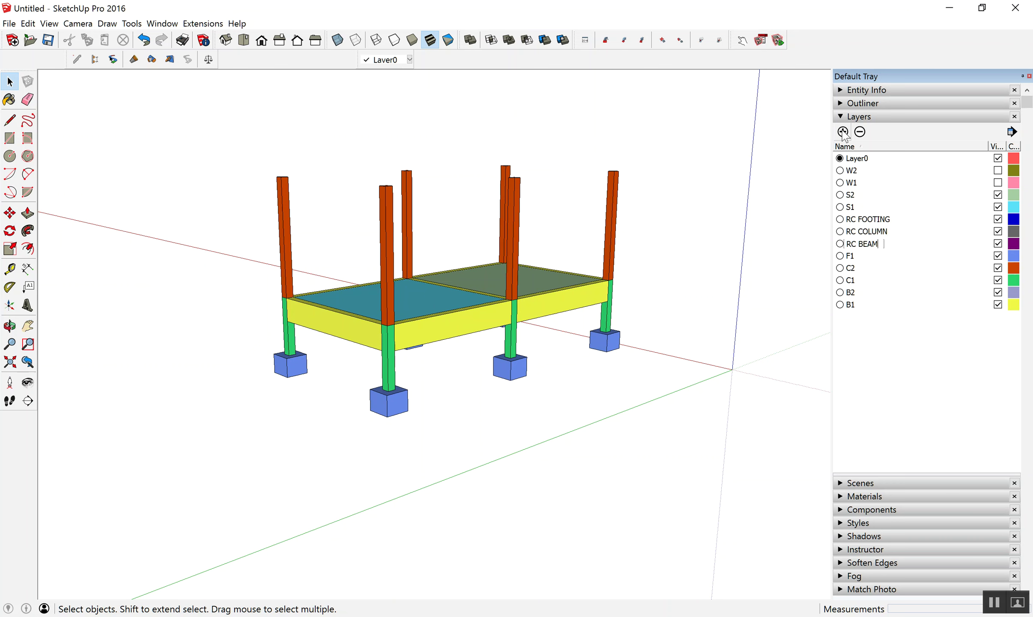
key(Return)
click(612, 188)
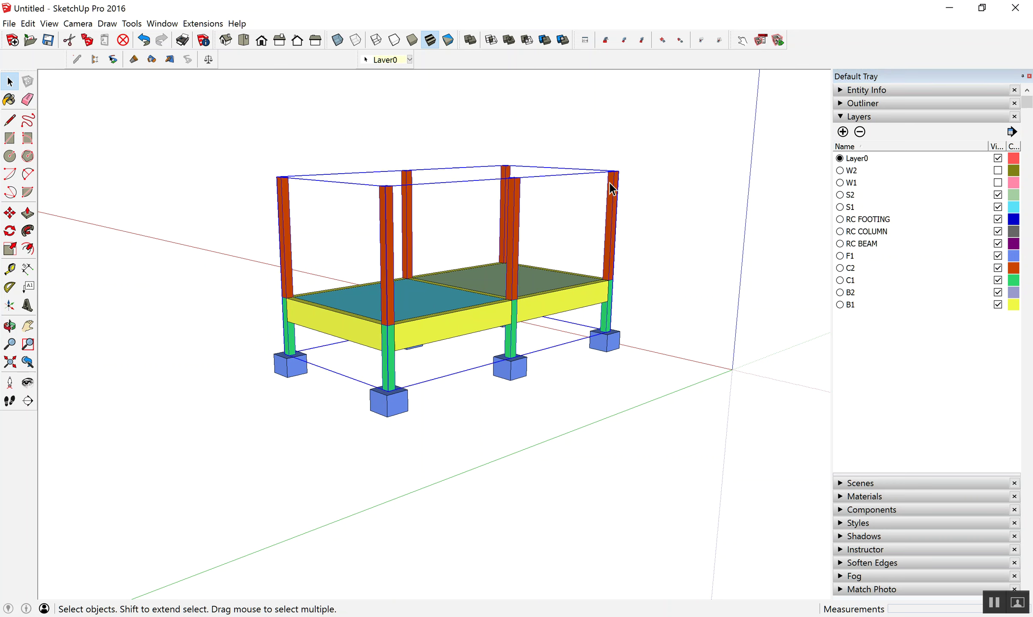
- Assign the column, beam and footing components to RC COLUMN, RC BEAM and RC FOOTING
click(410, 59)
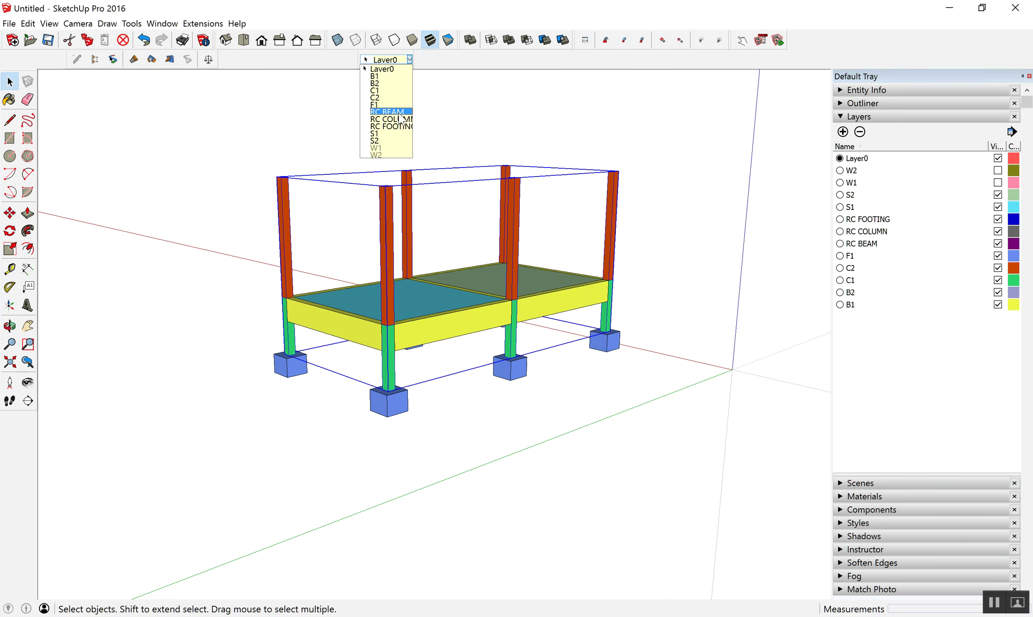
click(385, 119)
double_click(547, 303)
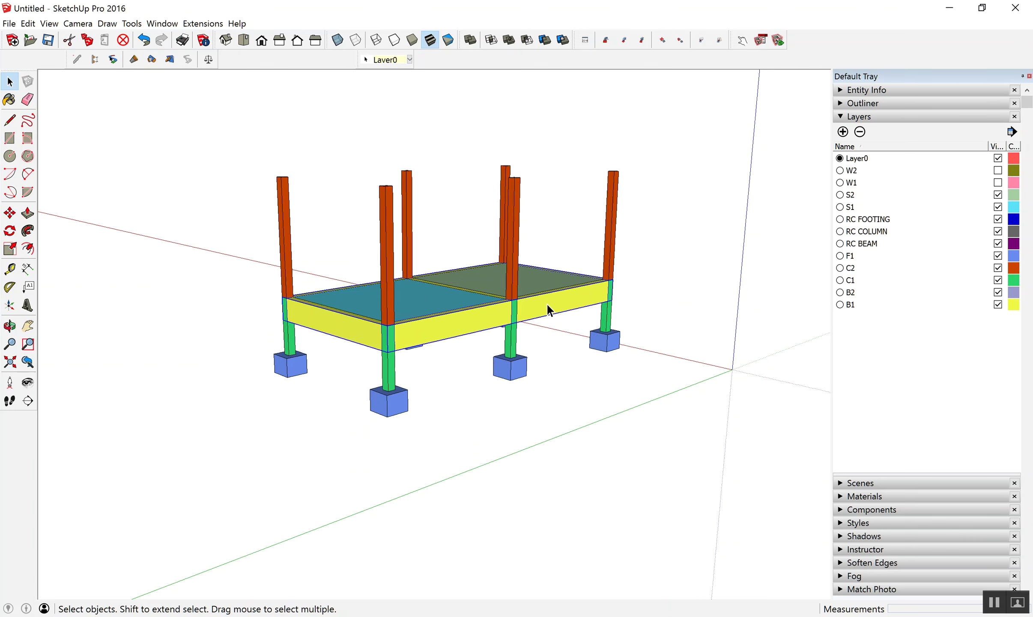
click(410, 60)
click(406, 124)
click(609, 340)
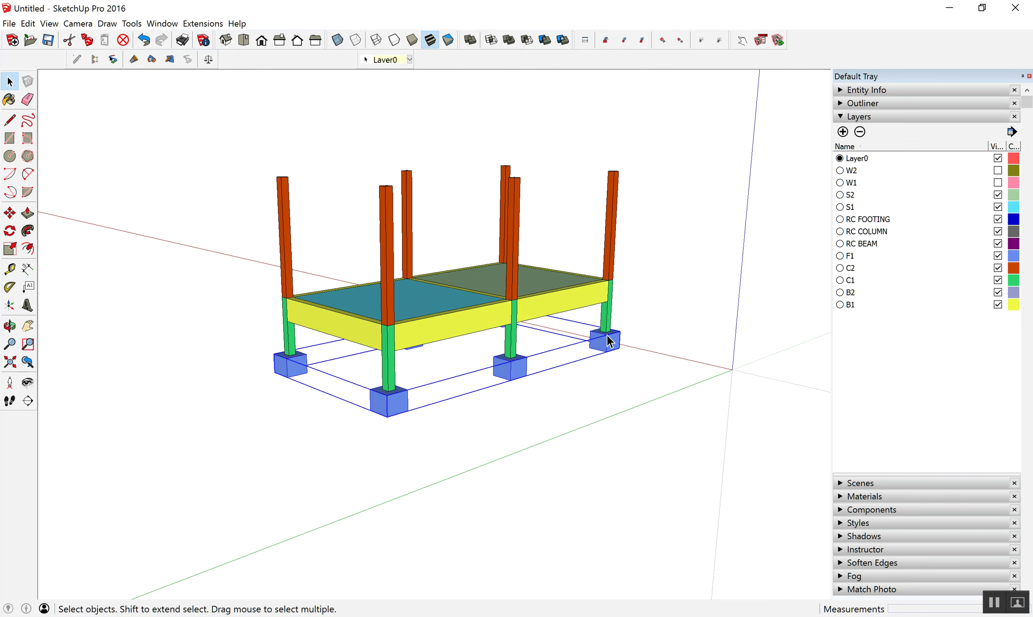
click(410, 60)
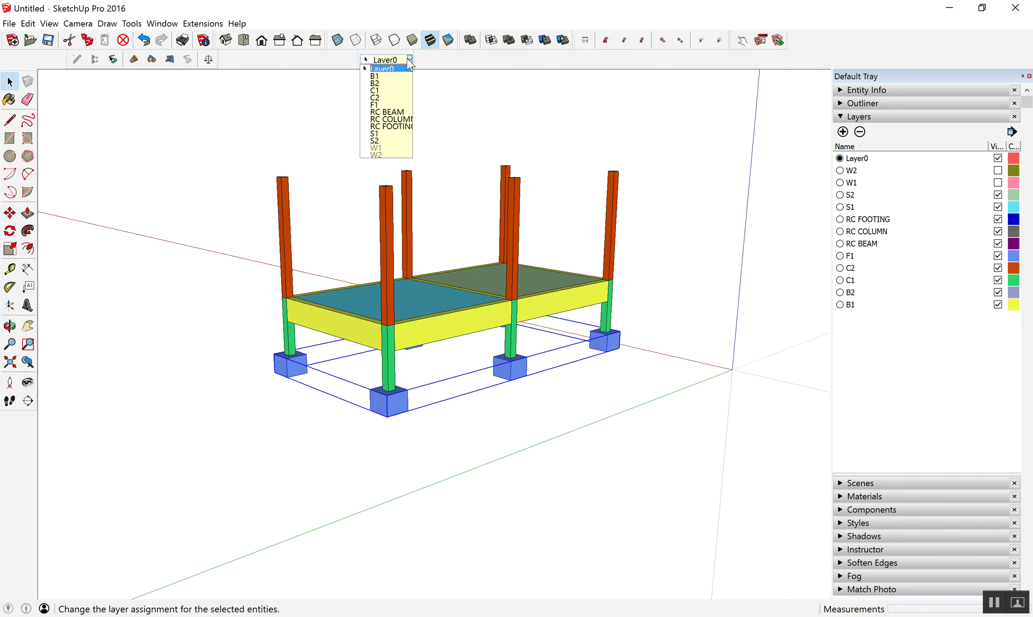
click(404, 126)
- Add an RC-SLAB layer, put the slab component on it, and hide it
click(842, 132)
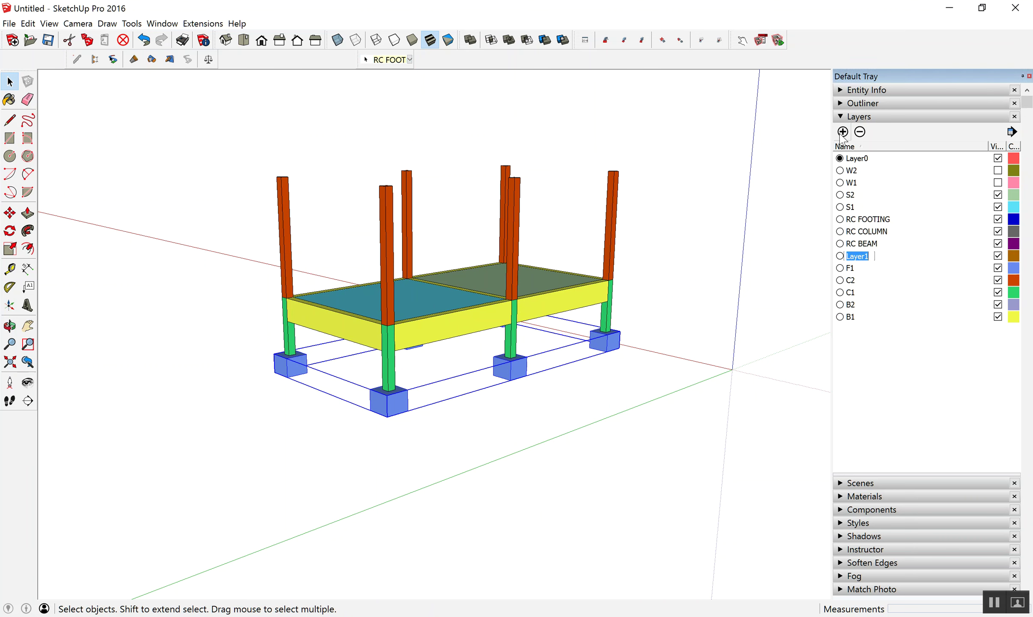
text(RC-SLAB)
click(485, 275)
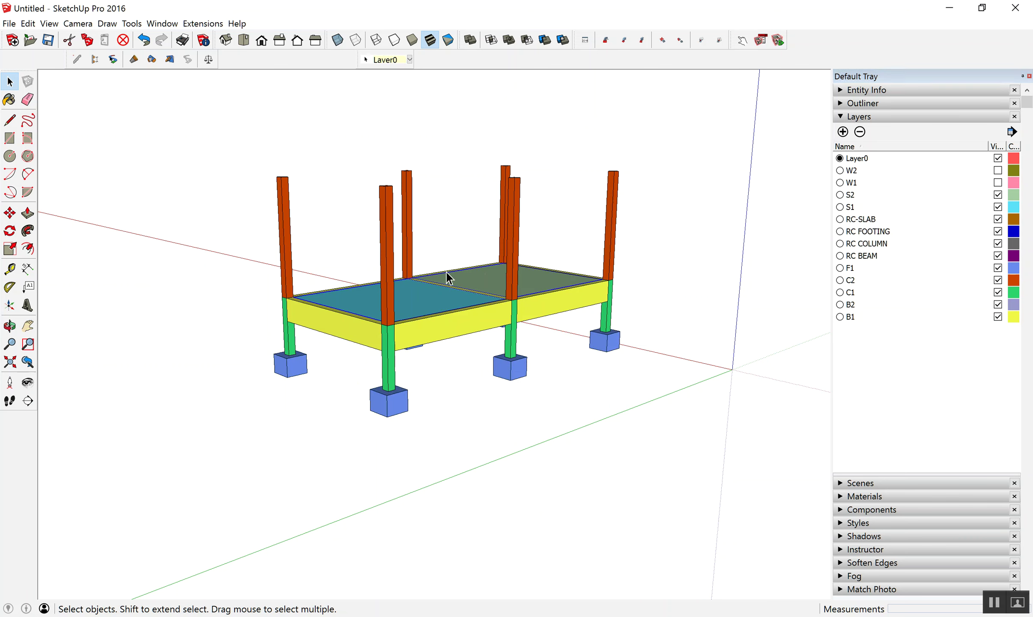
click(408, 59)
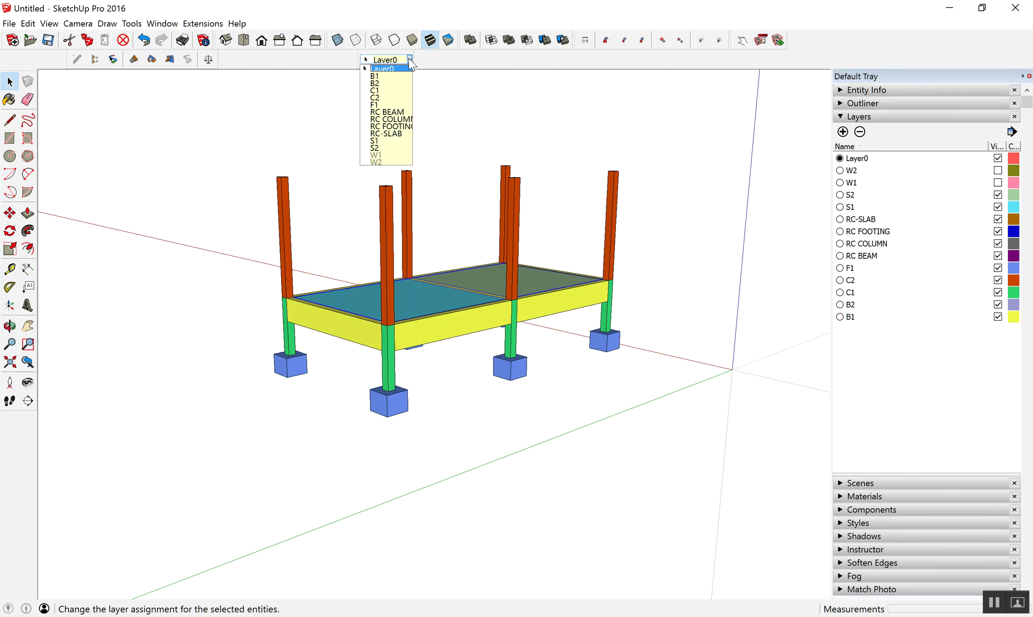
click(387, 134)
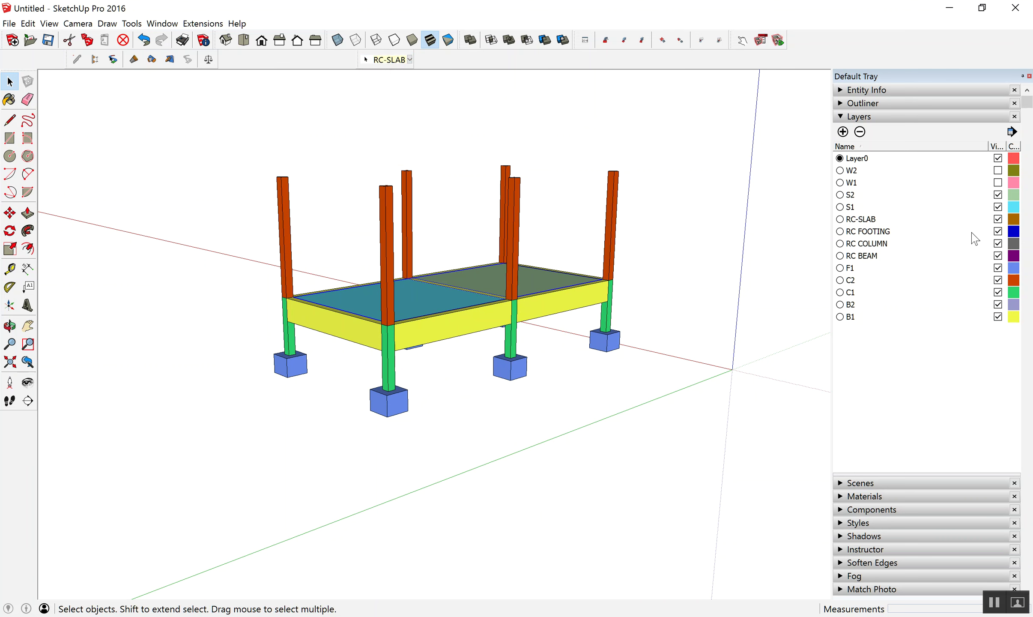
click(998, 219)
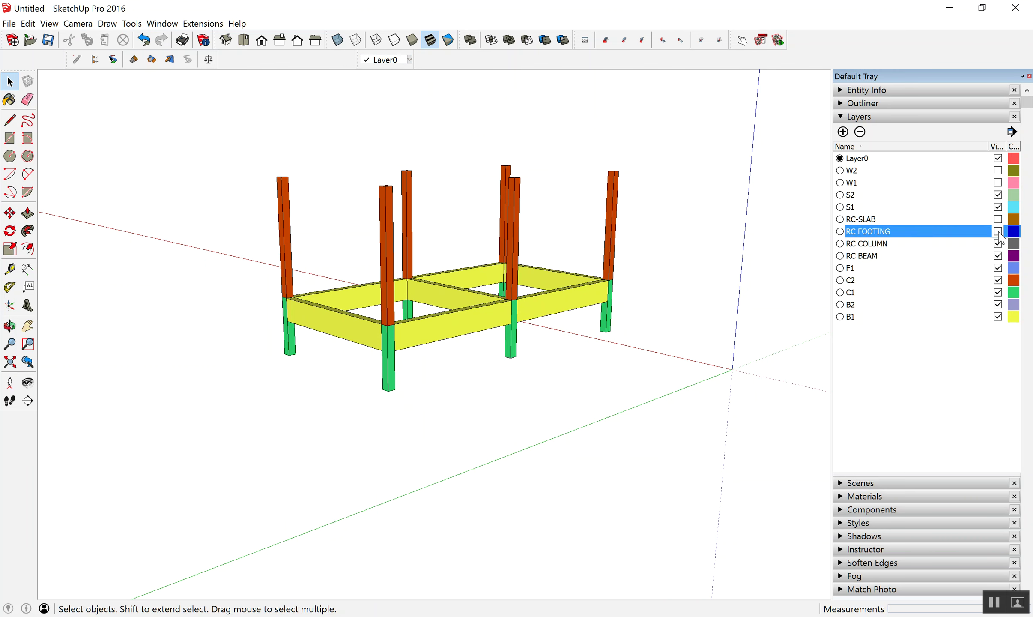
- Hide RC-SLAB, RC FOOTING and RC BEAM, keeping RC COLUMN, C1 and C2 visible
click(998, 243)
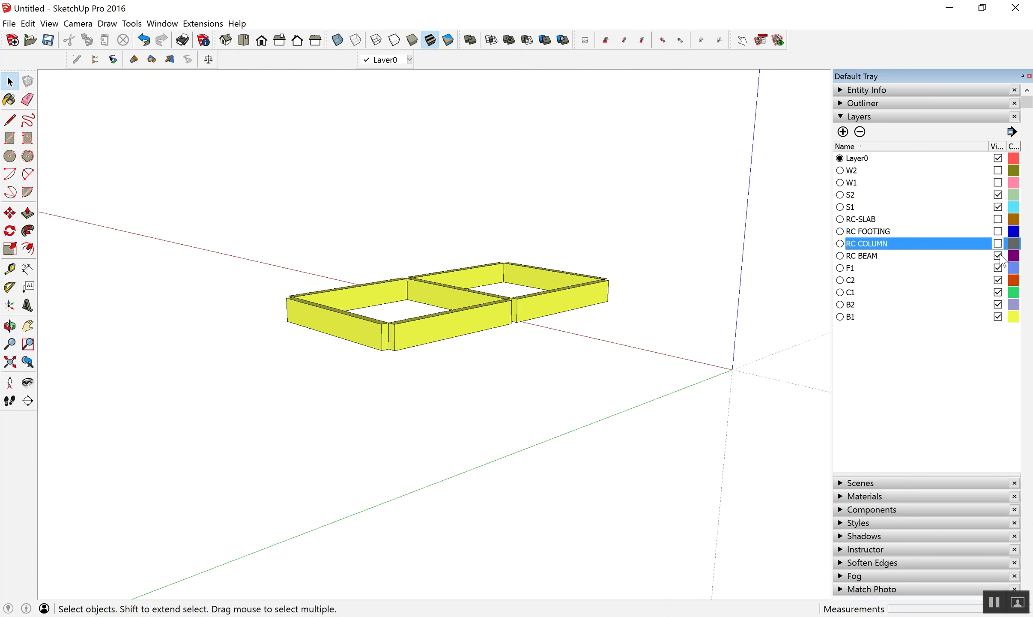
click(998, 256)
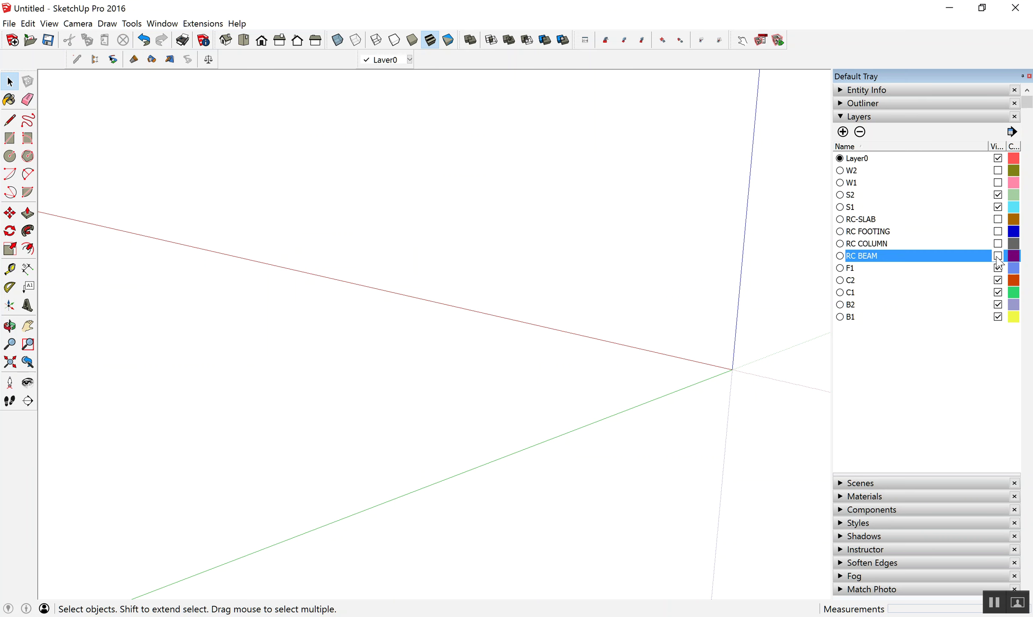
click(998, 255)
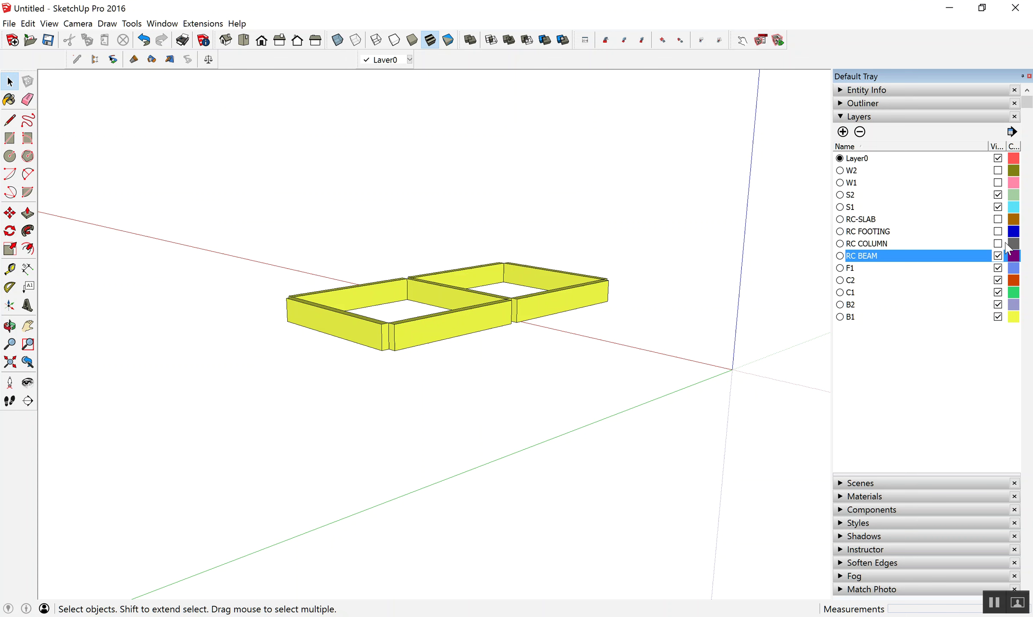
click(998, 243)
click(998, 231)
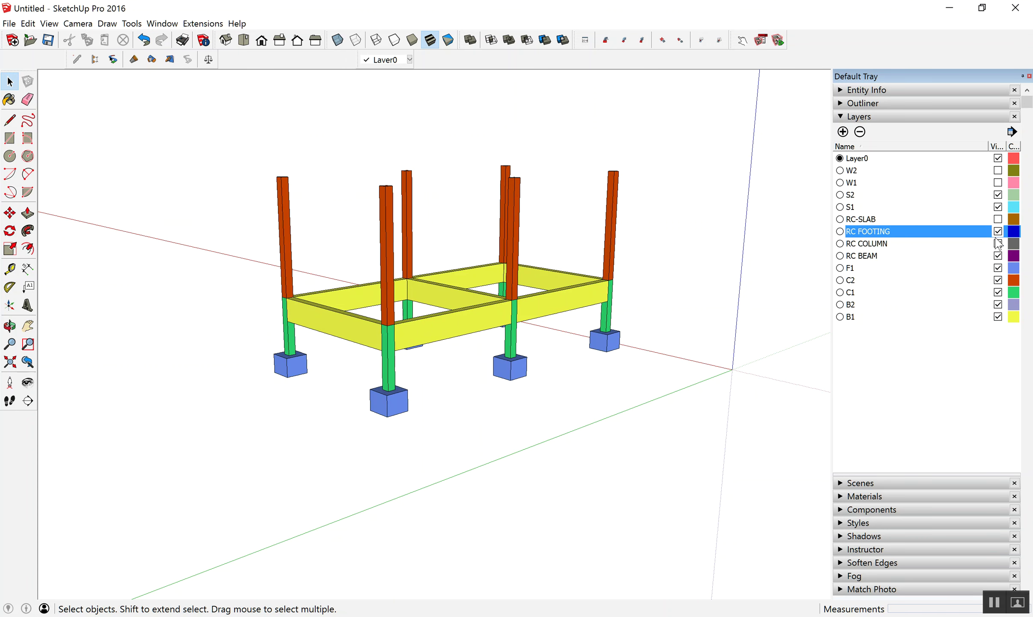
click(997, 231)
click(998, 256)
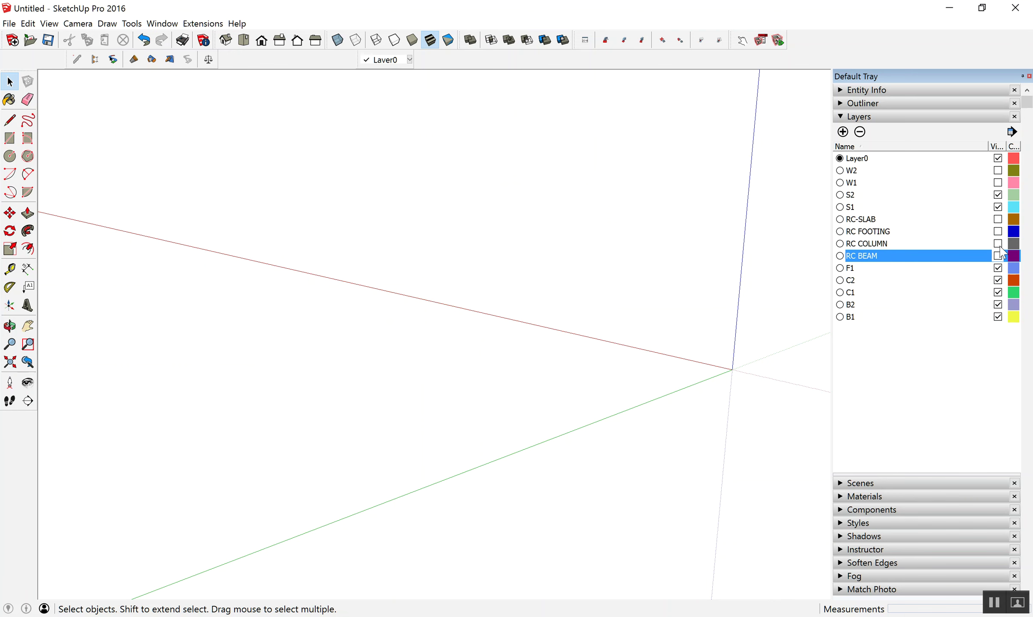
click(999, 244)
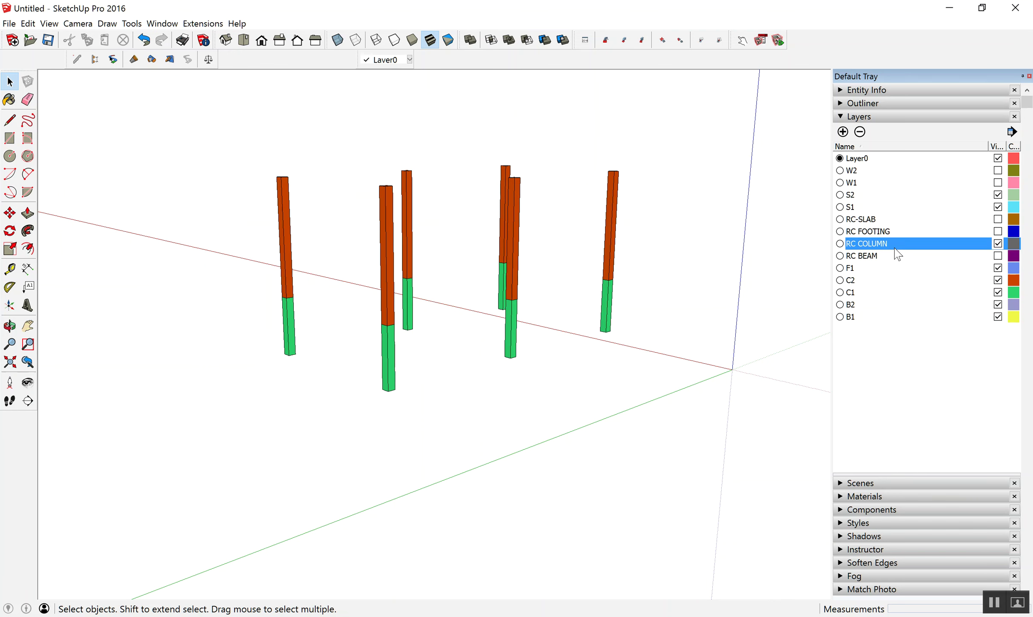
click(997, 280)
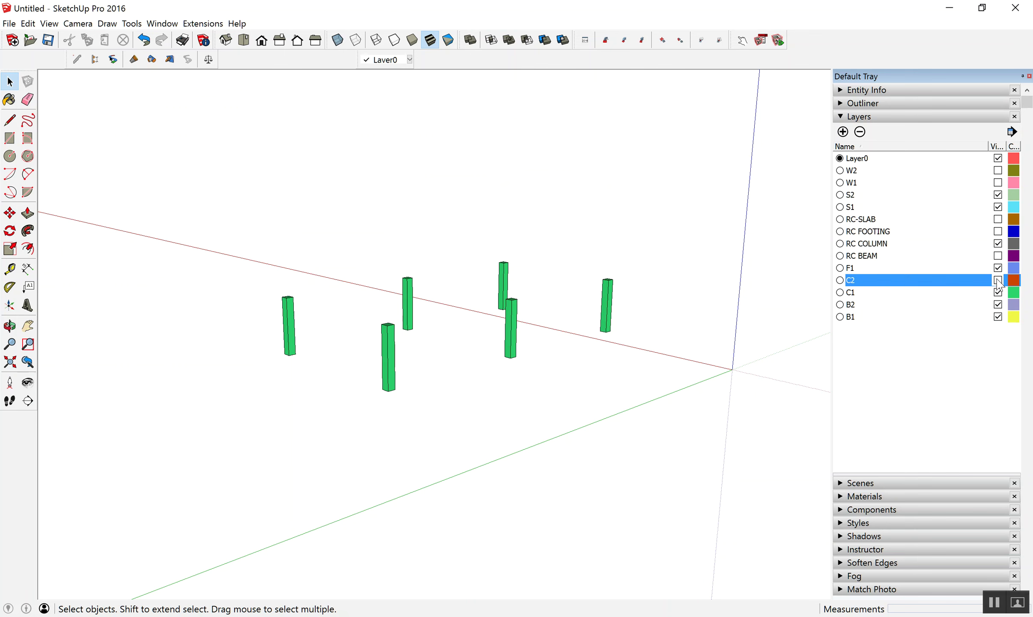
click(998, 293)
click(998, 280)
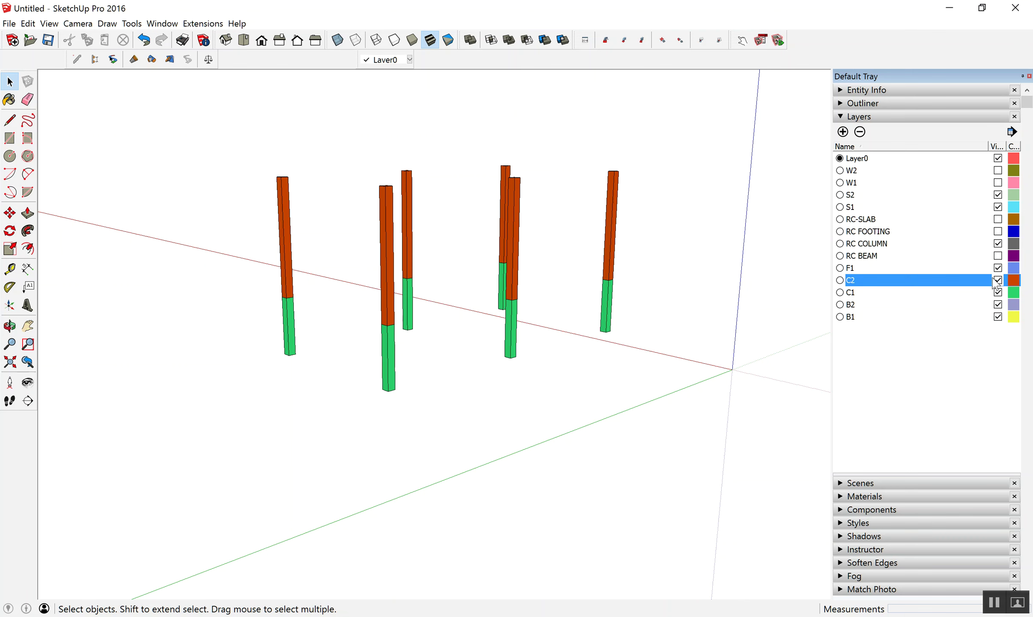
click(865, 115)
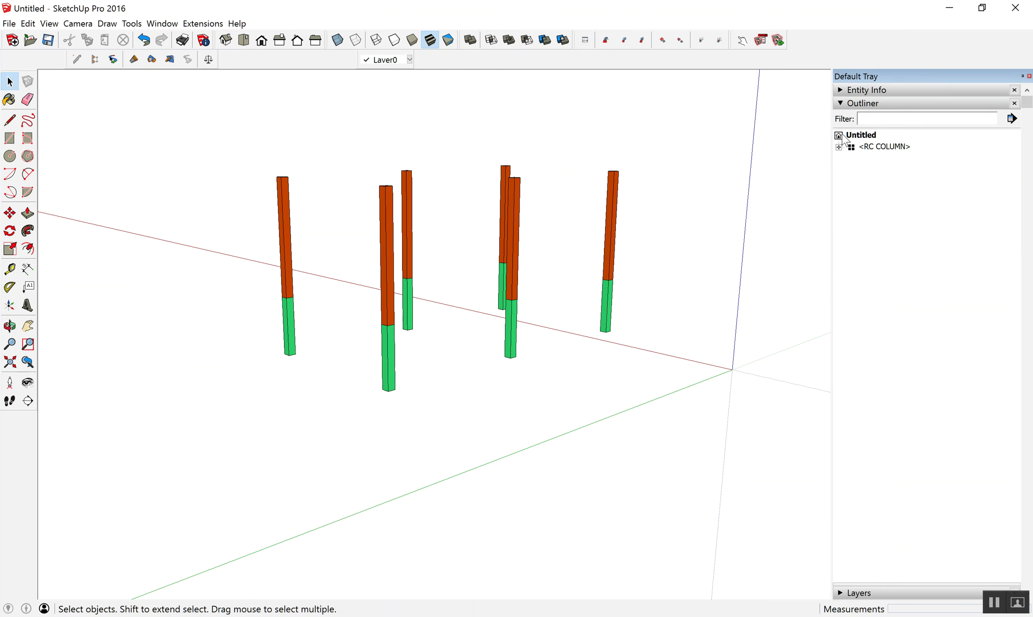
- Expand RC COLUMN, RC COLUMN-C1 and RC COLUMN-C2 in the Outliner
click(839, 147)
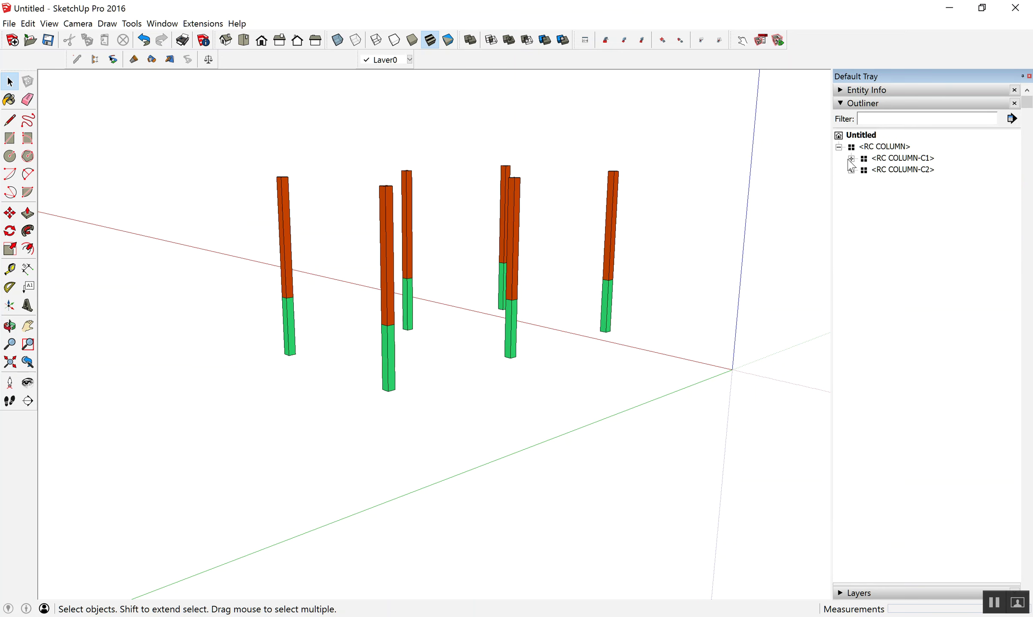
click(851, 159)
click(851, 238)
middle_drag(432, 283, 477, 288)
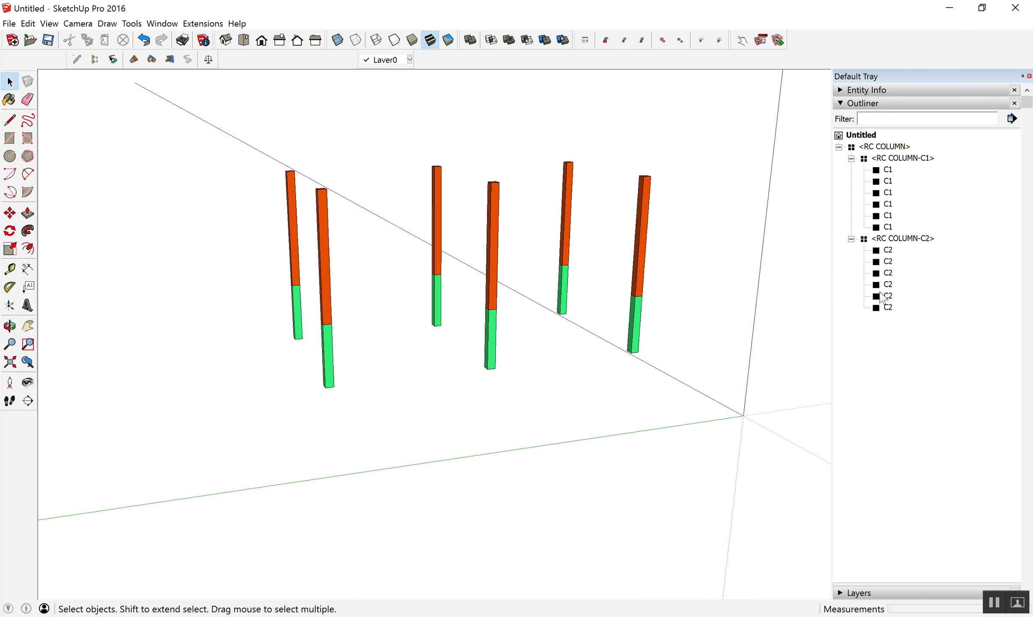
- Select the last two C2 members and bring up their context menu
click(890, 274)
click(893, 296)
ctrl+click(890, 308)
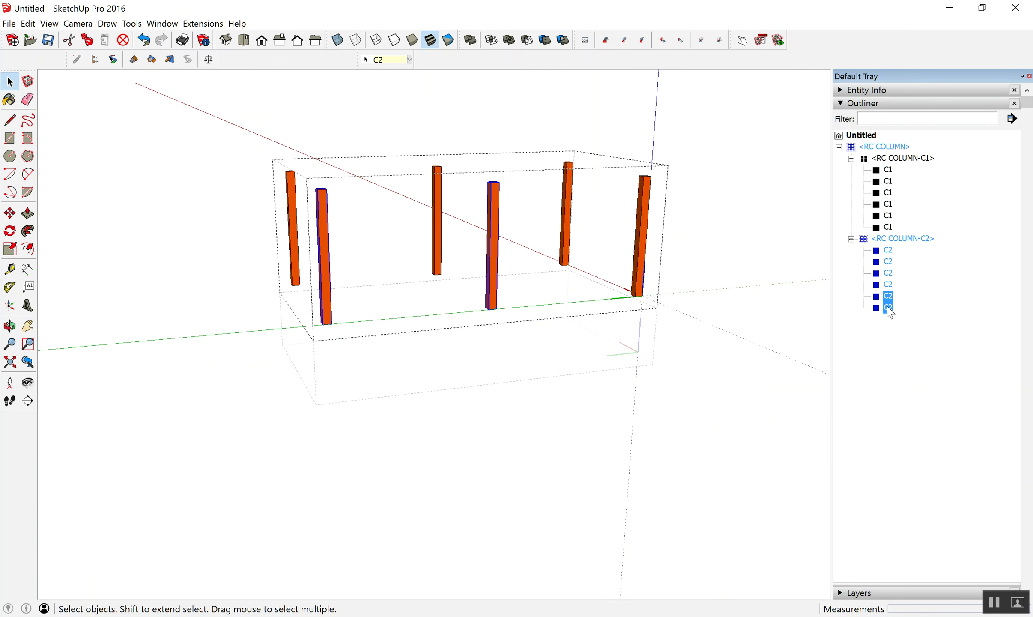
middle_drag(529, 280, 734, 362)
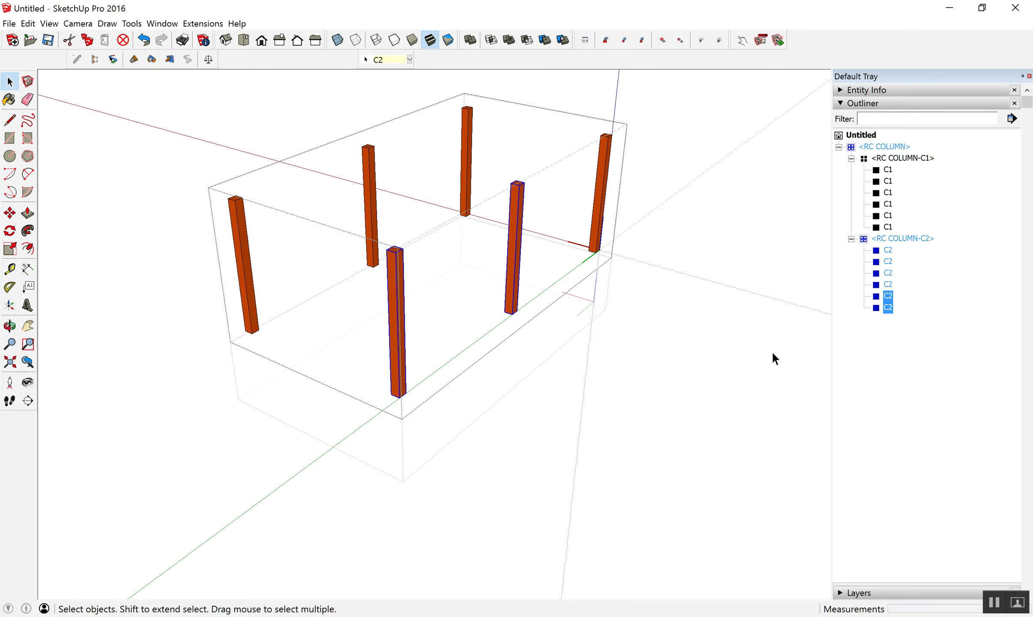
scroll(402, 269, up, 1)
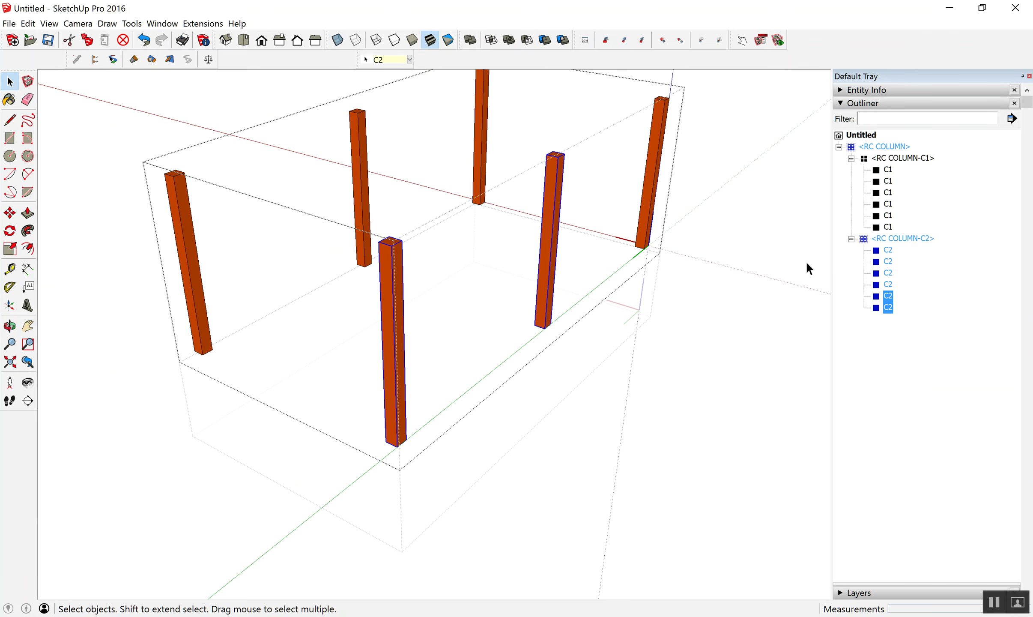
right_click(887, 301)
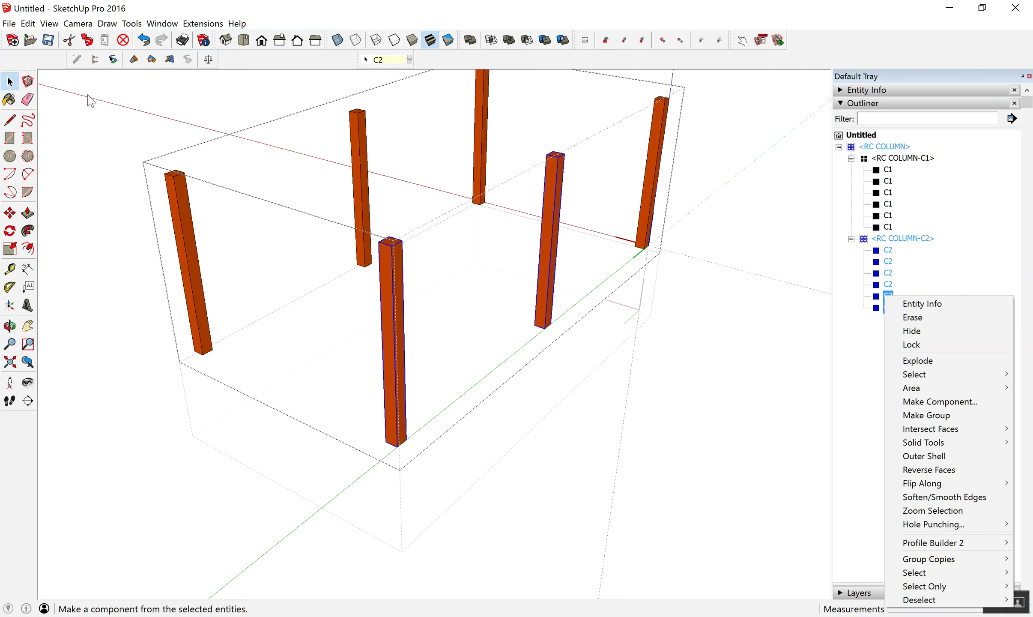
- Rename two columns to C3 through Profile Builder's Member Properties
right_click(78, 64)
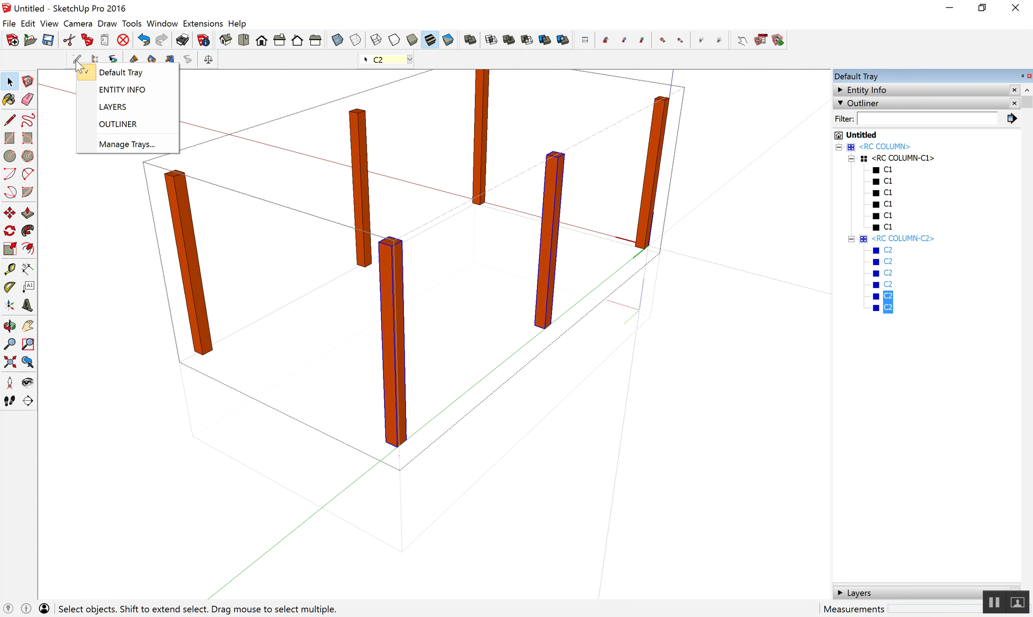
click(77, 59)
drag(721, 276, 832, 242)
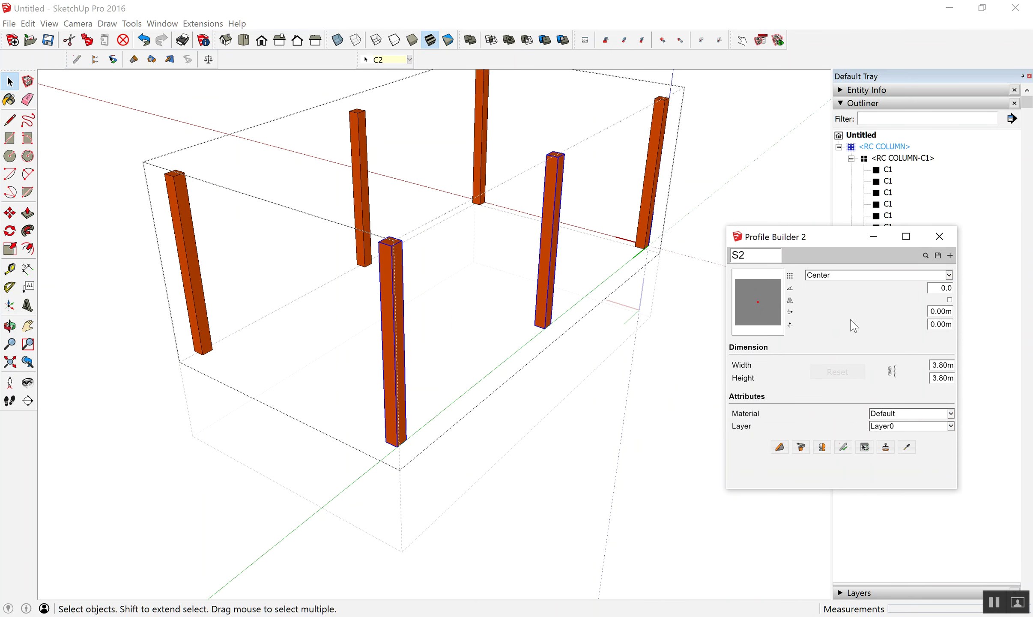
click(906, 446)
click(549, 242)
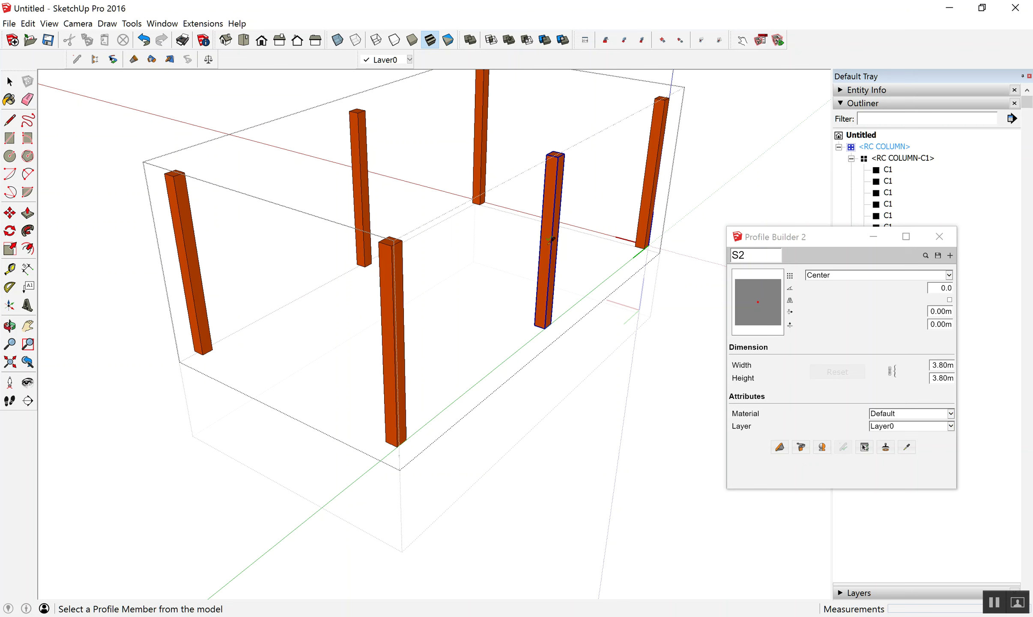
click(399, 292)
shift+click(553, 237)
click(749, 257)
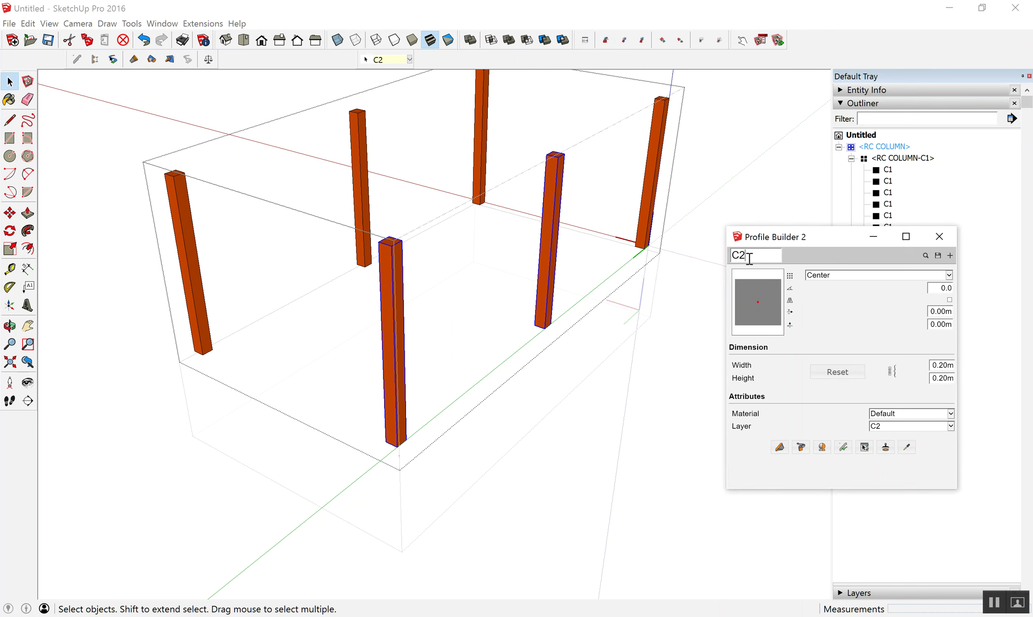
click(844, 446)
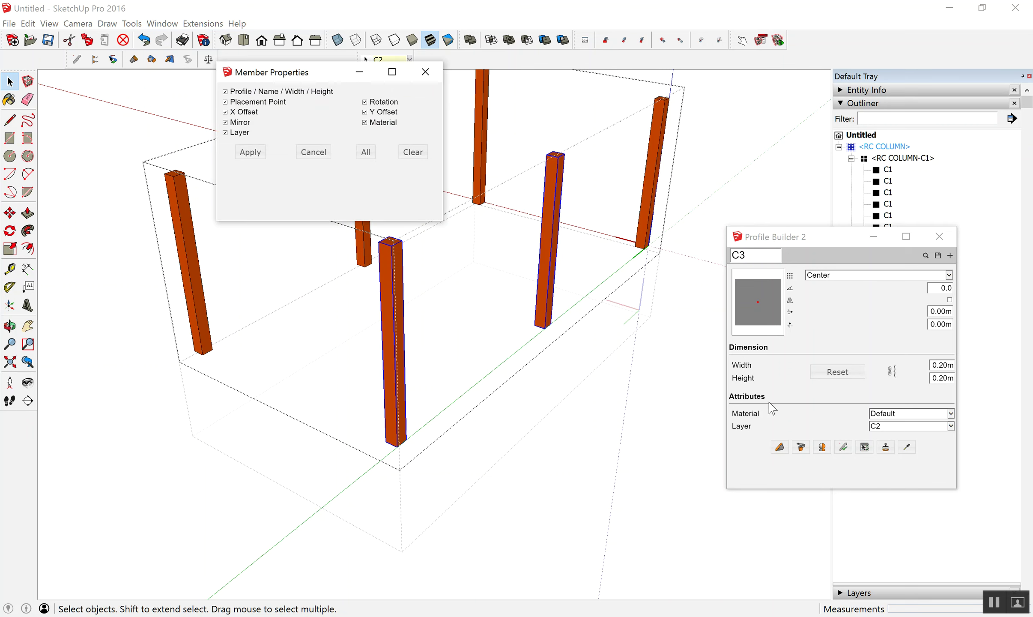
click(257, 153)
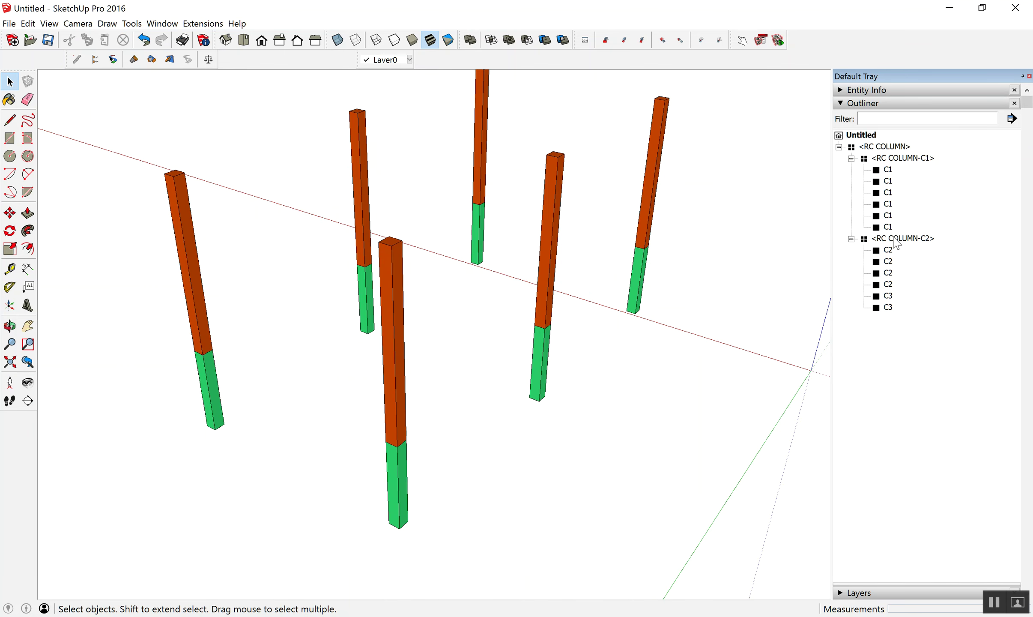
- Drag both C3 members out of RC COLUMN-C2 to sit directly under RC COLUMN
double_click(897, 240)
click(888, 296)
shift+click(889, 308)
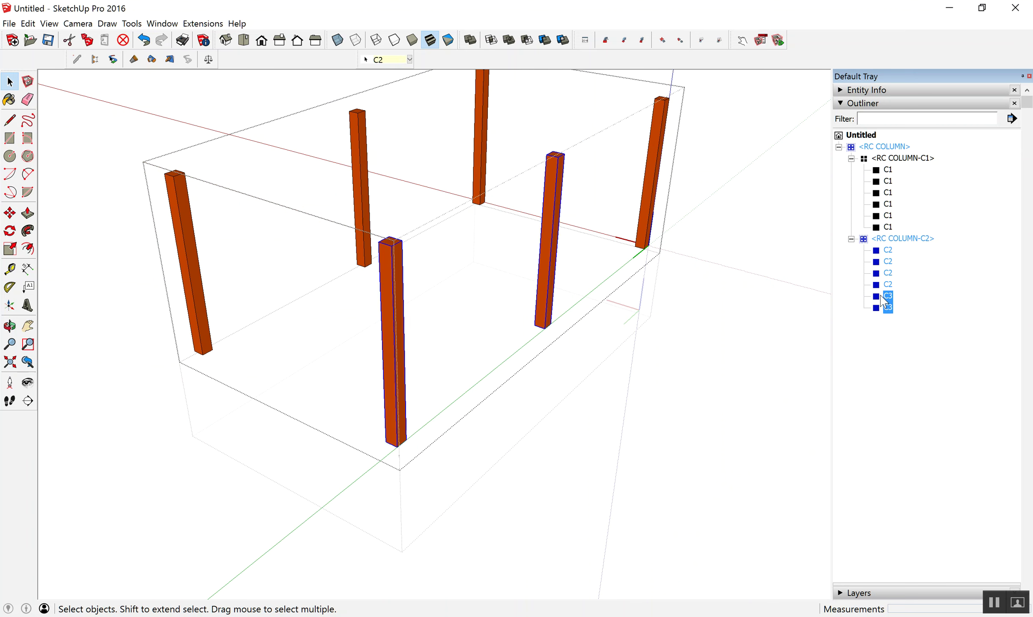
drag(887, 302, 890, 148)
drag(886, 146, 886, 147)
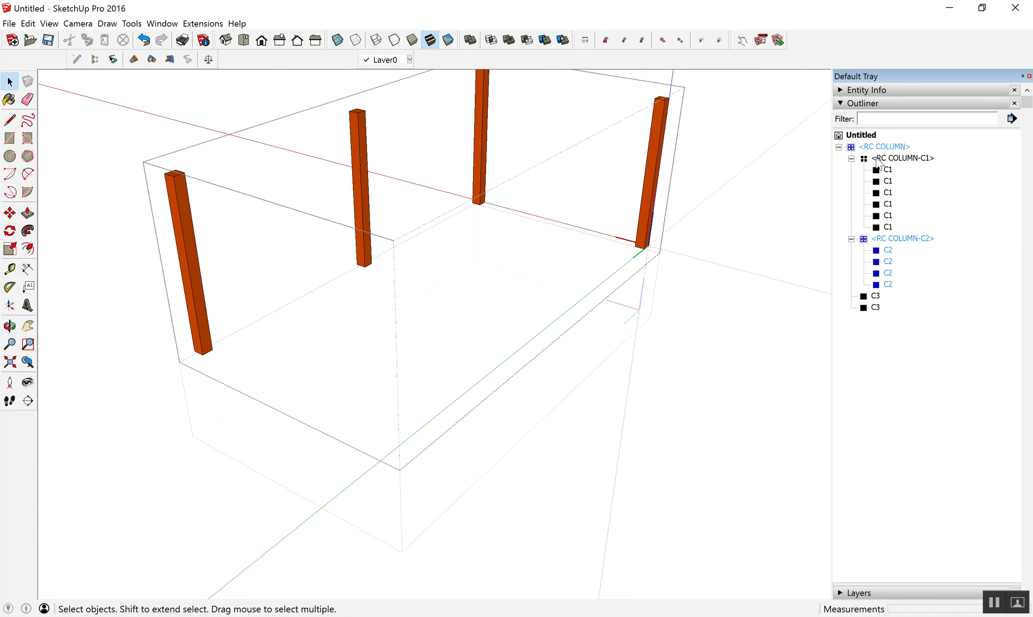
scroll(494, 329, down, 2)
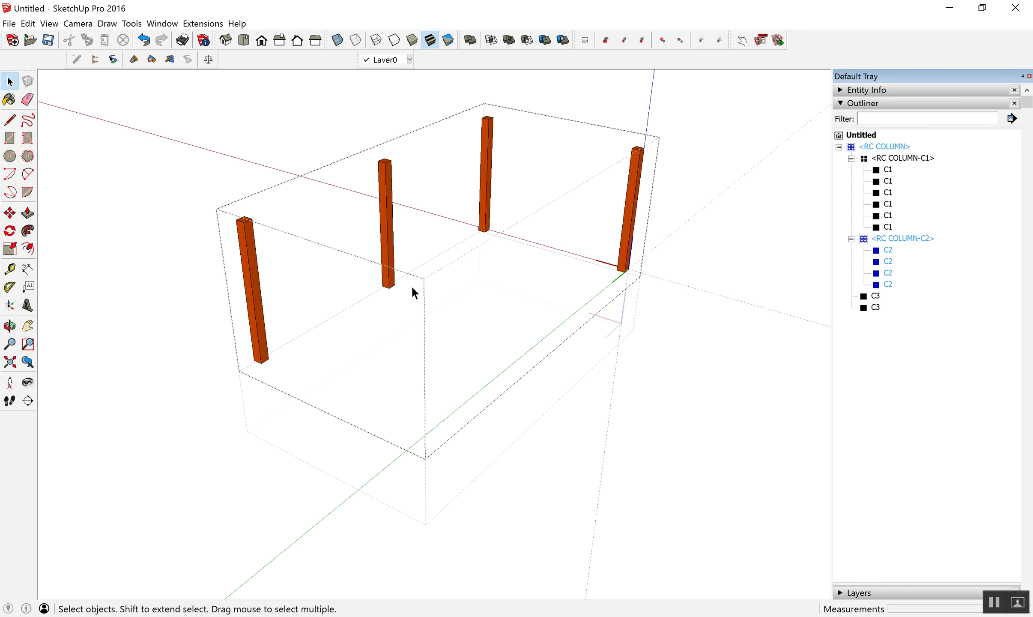
click(876, 296)
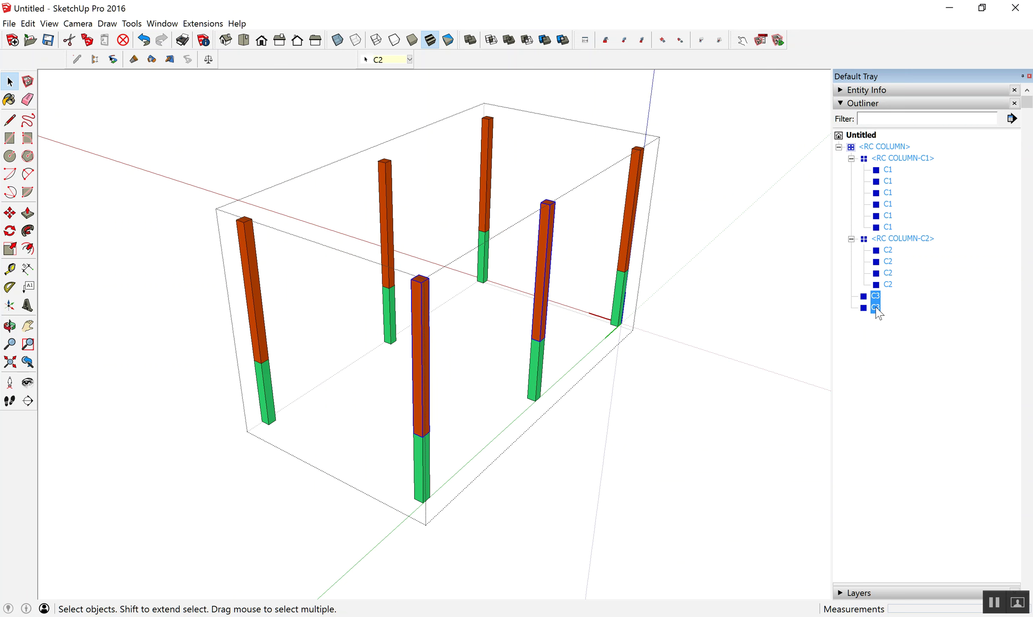
- Group the two C3 columns into a component named RC COLUMN-C3
text(g)
text(RC COLUMN-C3)
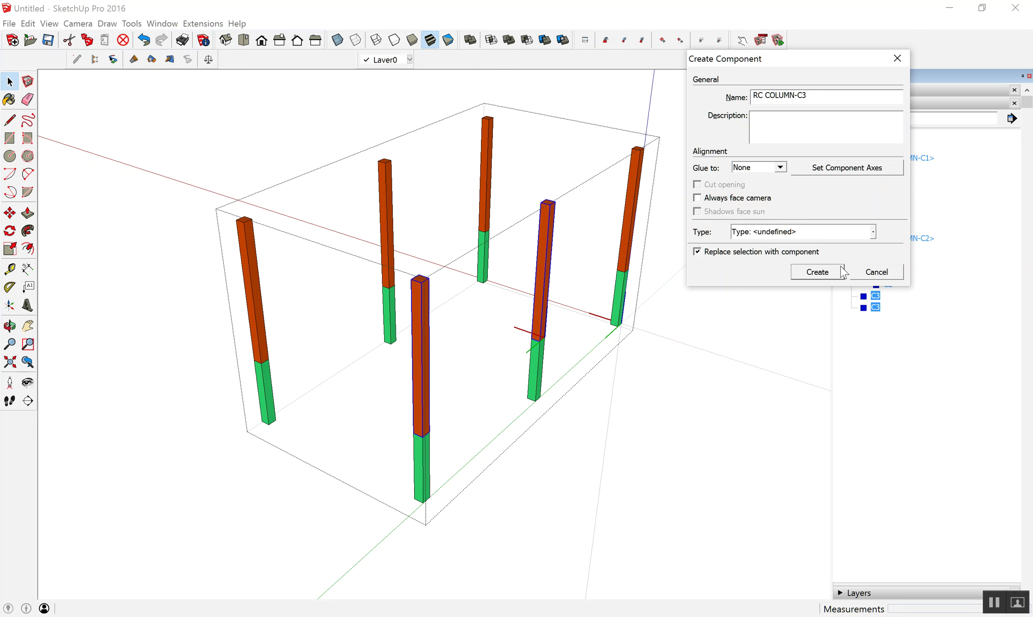
click(824, 277)
middle_drag(798, 283, 468, 260)
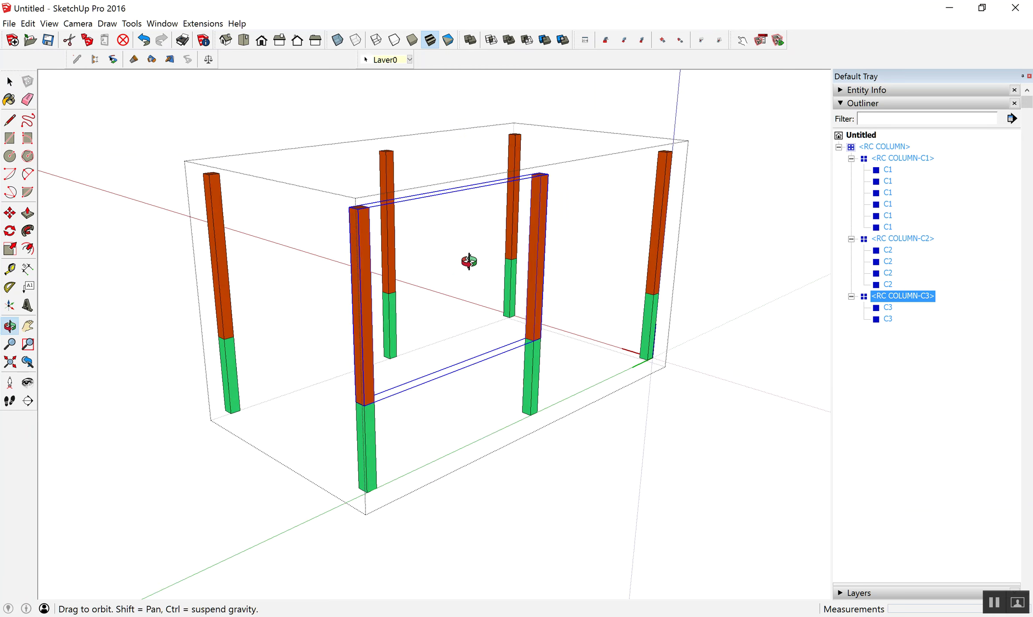
click(852, 103)
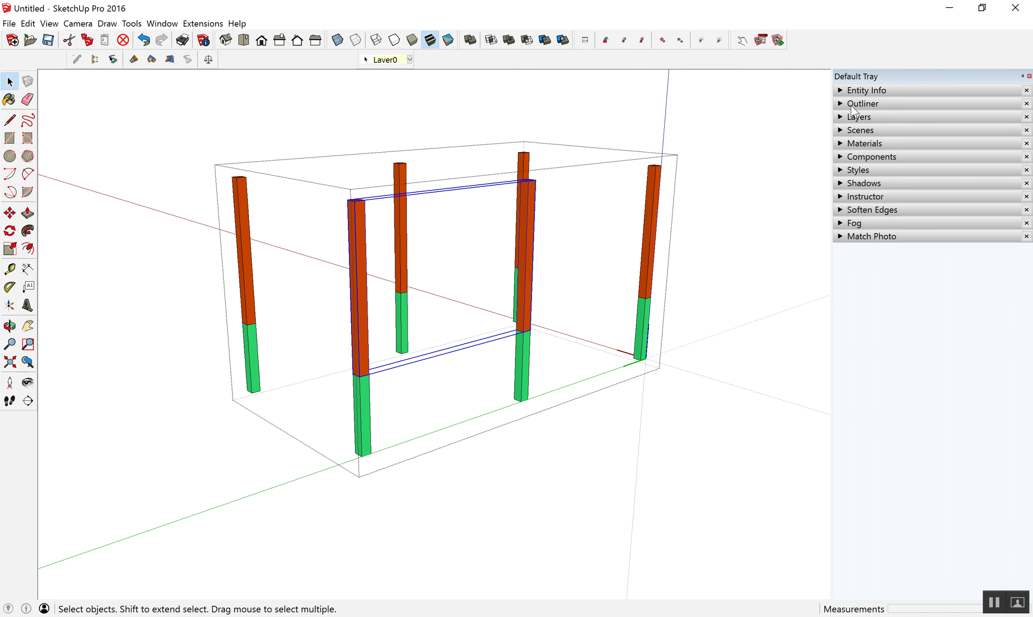
- Add a new layer named C3
click(856, 117)
text(C3)
key(Return)
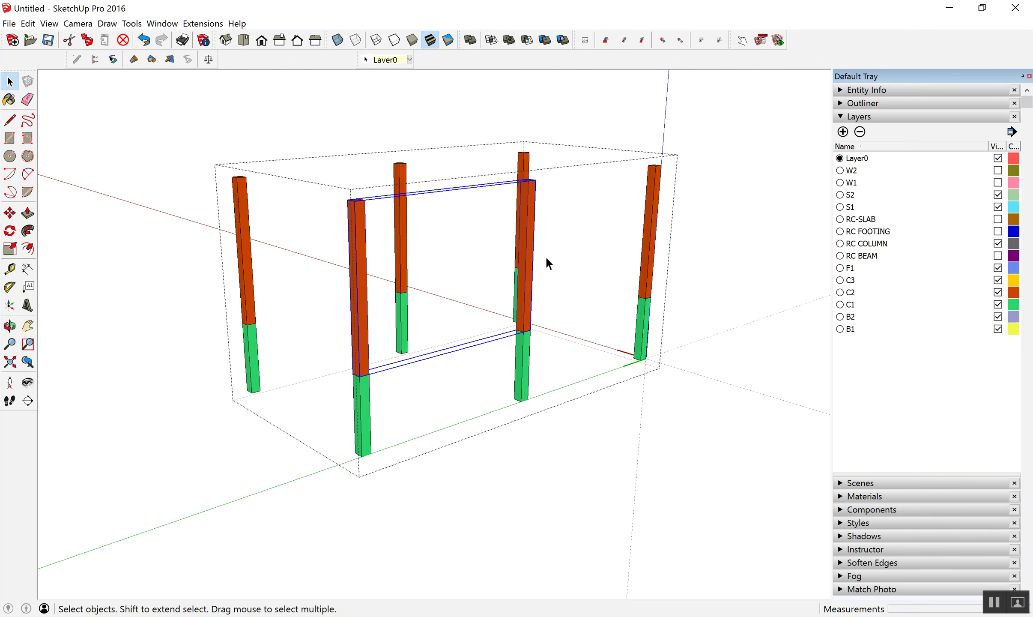
- Put both columns inside RC COLUMN-C3 on layer C3
click(857, 115)
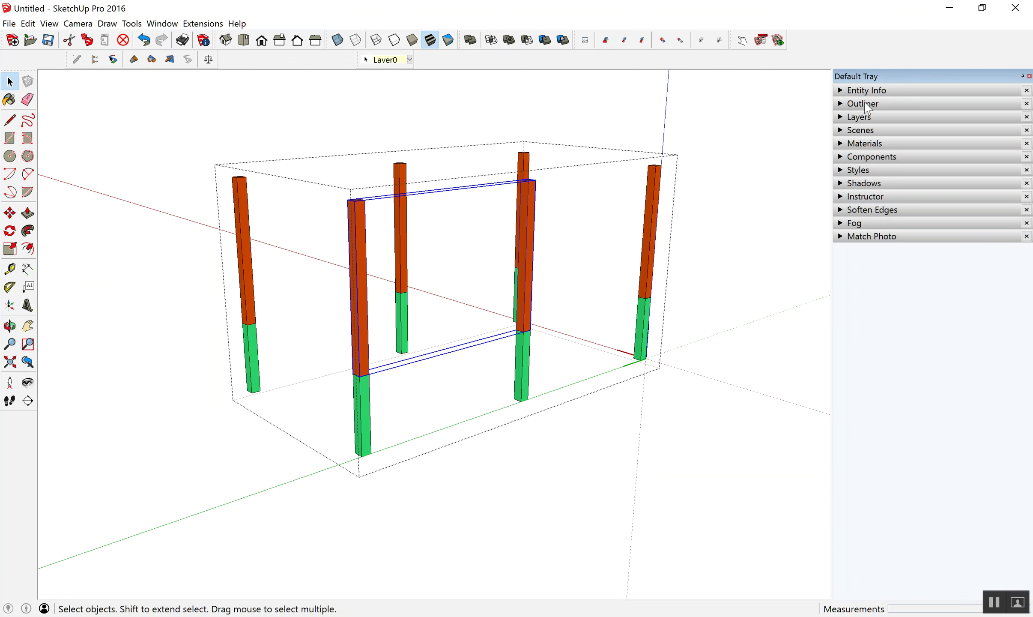
double_click(887, 301)
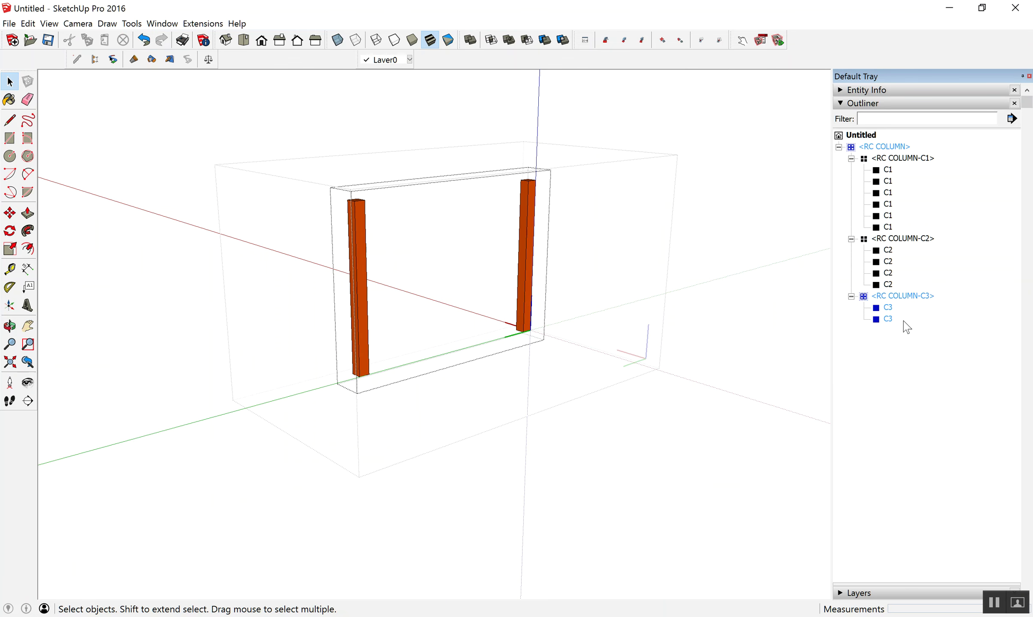
key(Escape)
double_click(889, 308)
ctrl+click(889, 319)
click(409, 60)
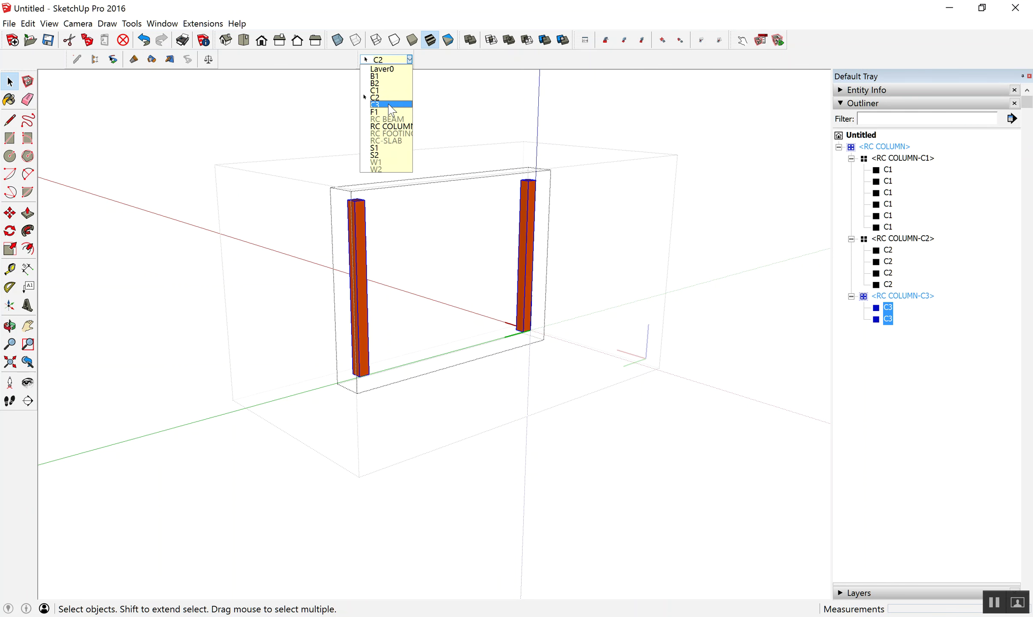
click(376, 104)
click(738, 396)
scroll(591, 352, down, 2)
scroll(642, 360, down, 1)
scroll(699, 371, down, 2)
click(853, 108)
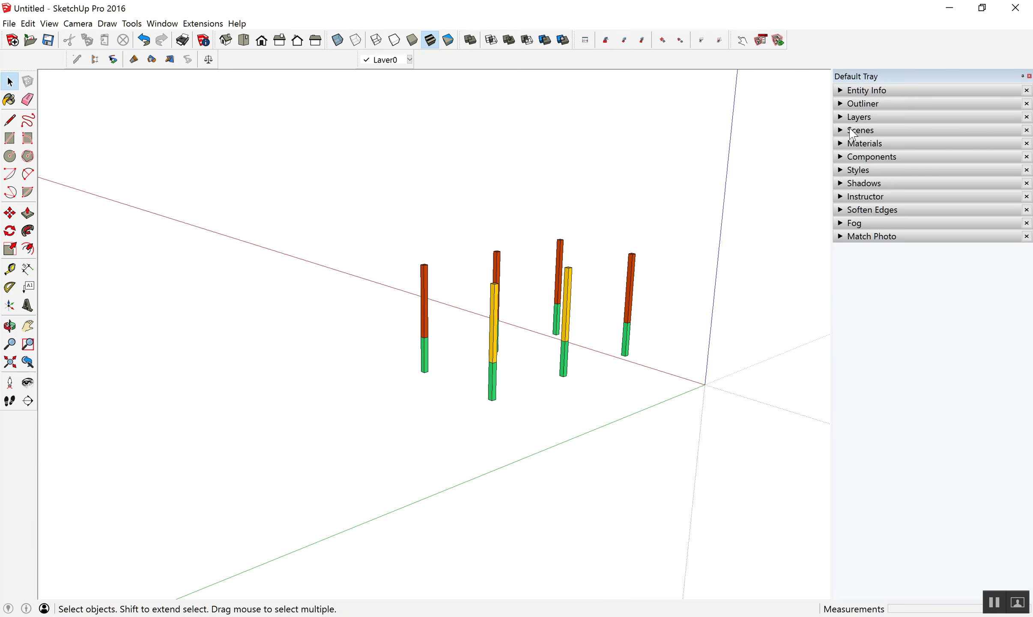
- Hide every layer from W2 down to B1
click(856, 116)
click(841, 172)
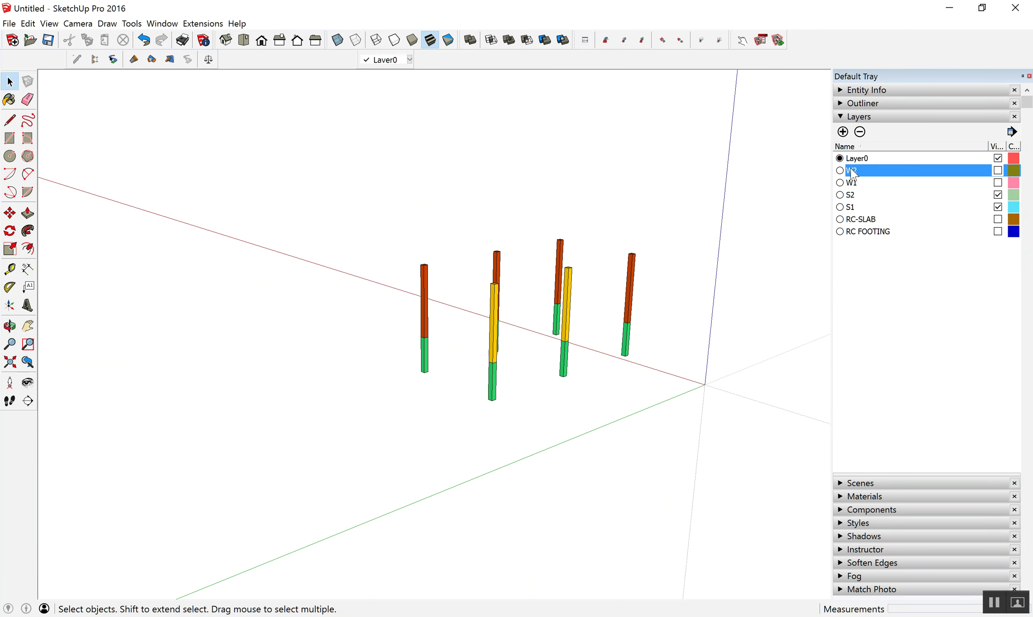
shift+click(886, 329)
click(998, 243)
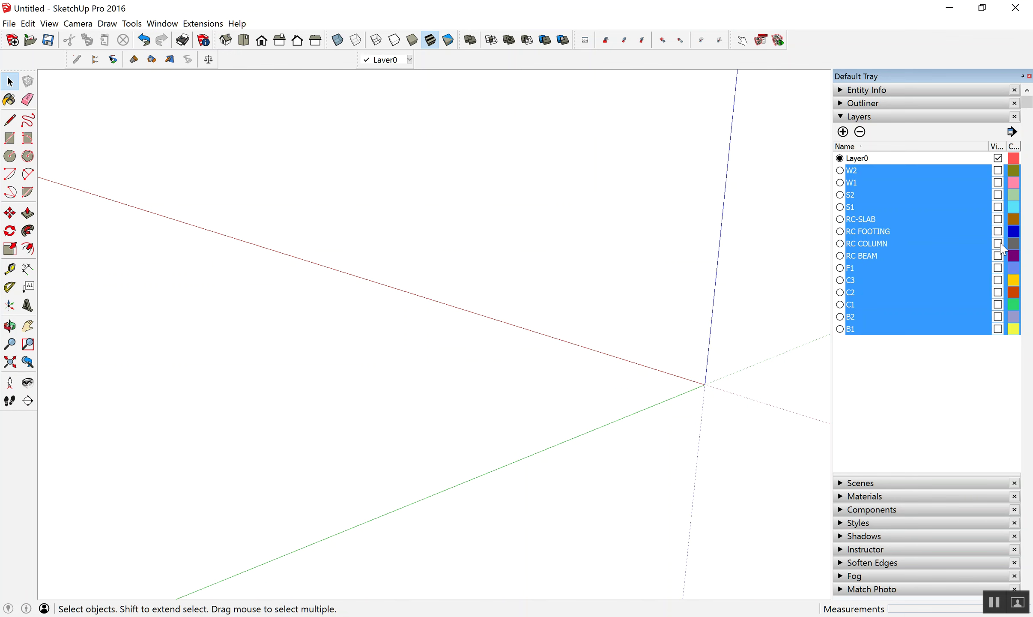
- Make RC COLUMN, C1, C2 and C3 visible again so only columns show
click(951, 293)
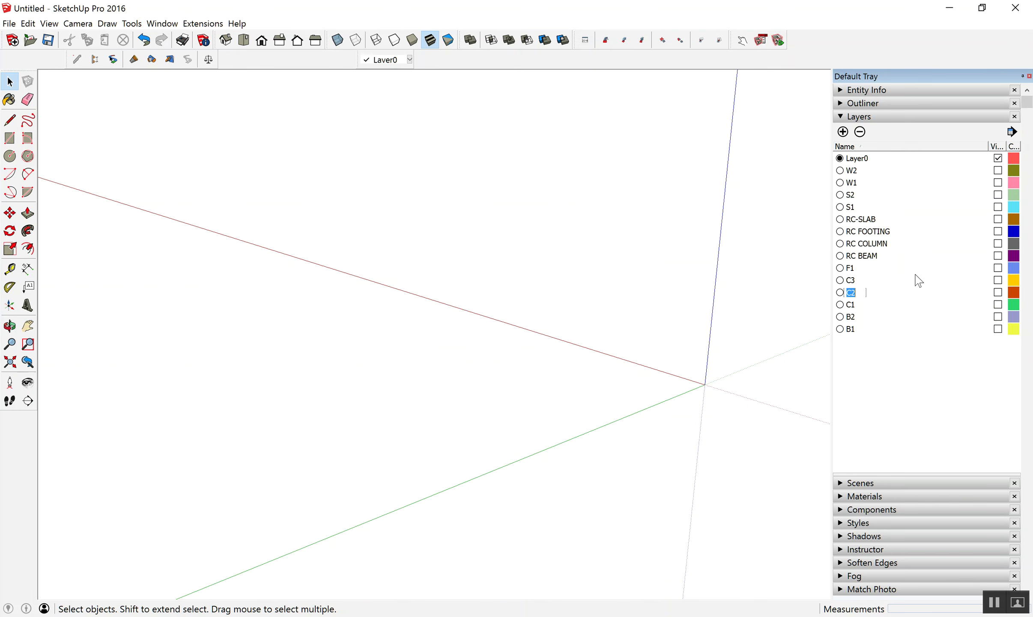
click(880, 245)
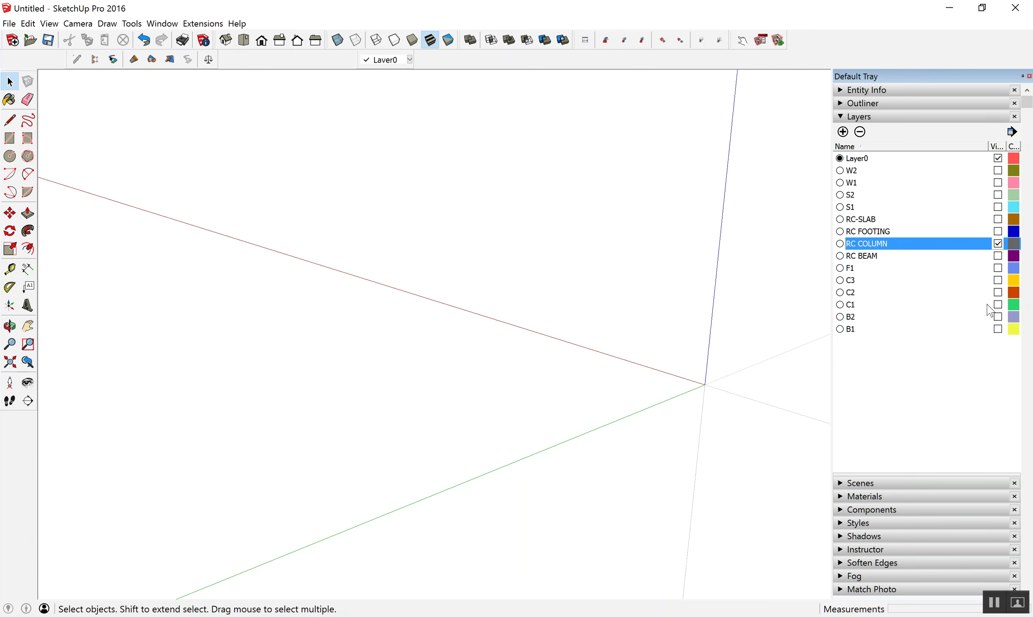
click(852, 305)
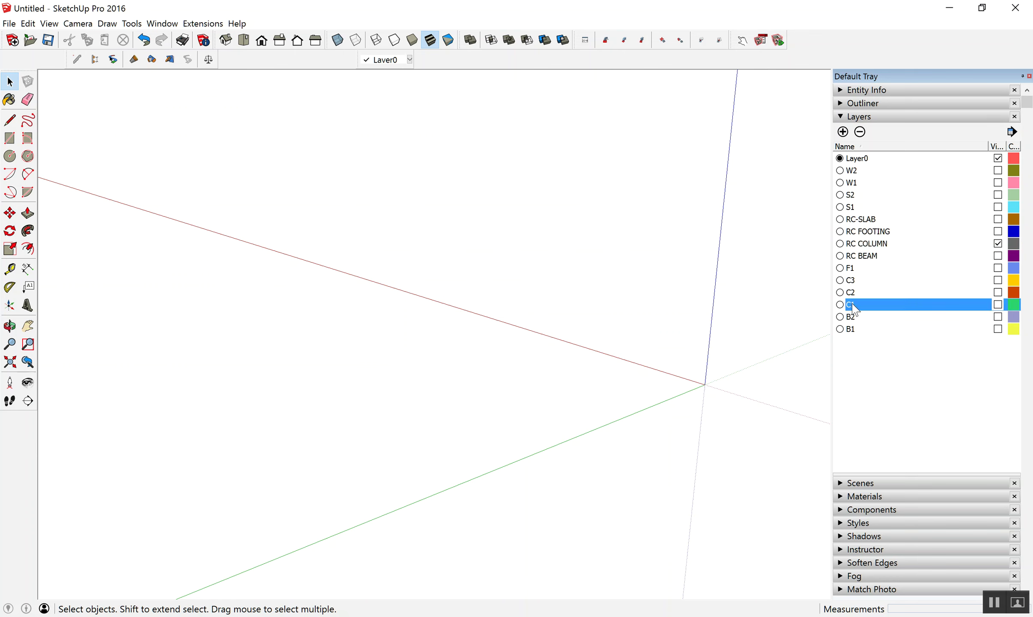
click(998, 304)
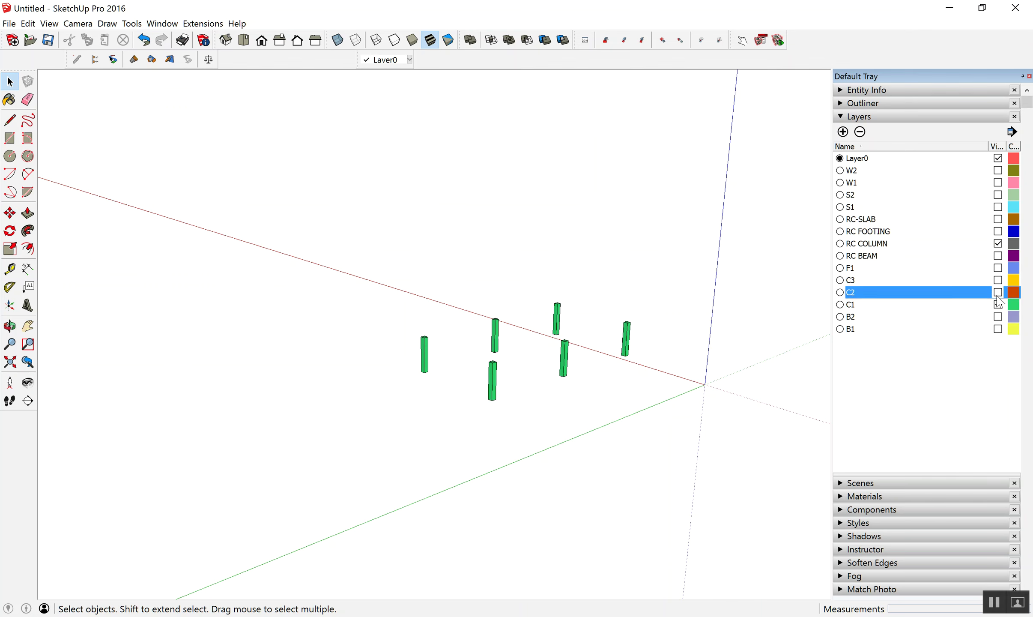
click(997, 294)
click(997, 280)
mouse_move(573, 346)
middle_down()
mouse_move(715, 323)
mouse_move(814, 283)
middle_up()
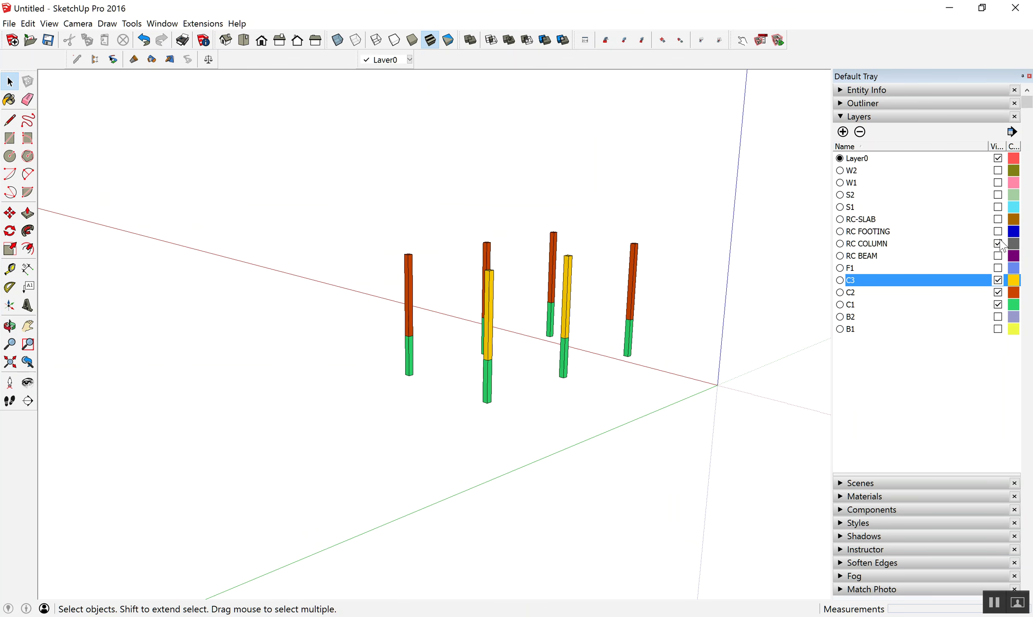
click(1004, 244)
middle_drag(552, 306, 573, 300)
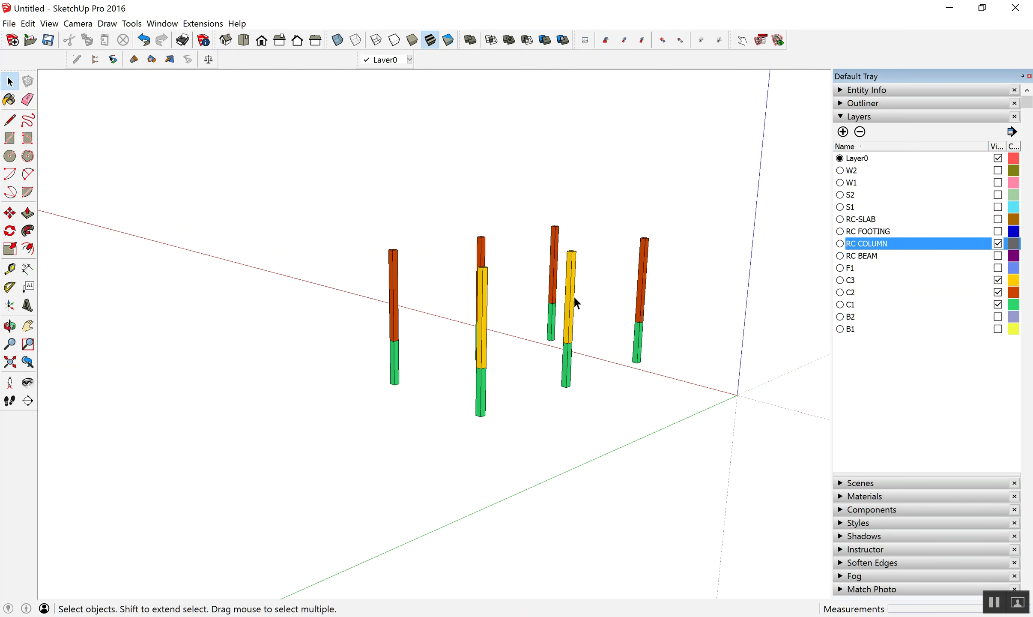
click(860, 118)
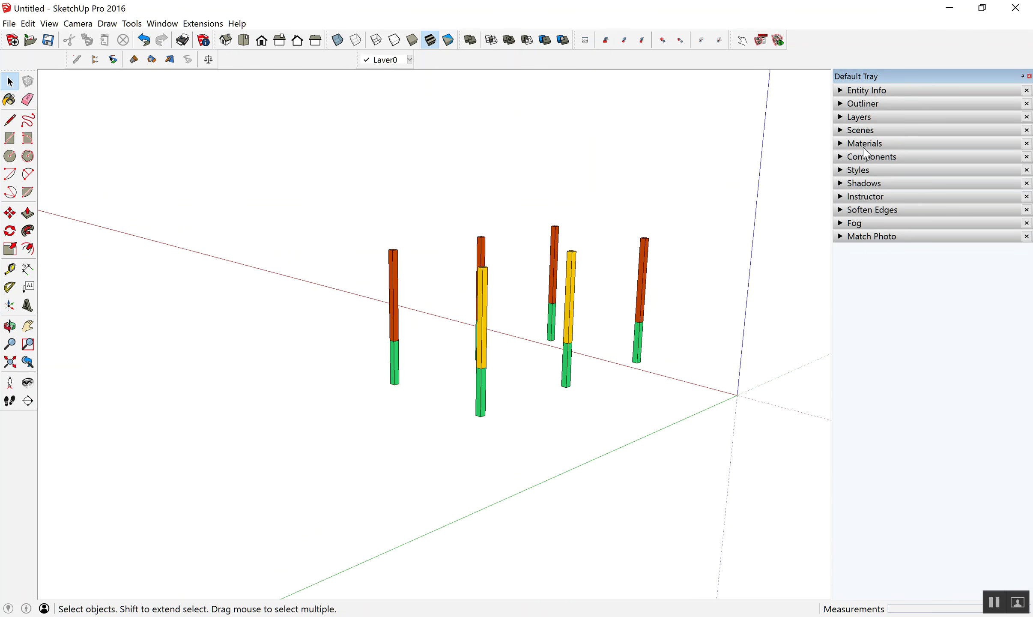
- Expand the full RC COLUMN hierarchy in the Outliner to inspect its C1, C2 and C3 members, then return to the Layers list
click(866, 105)
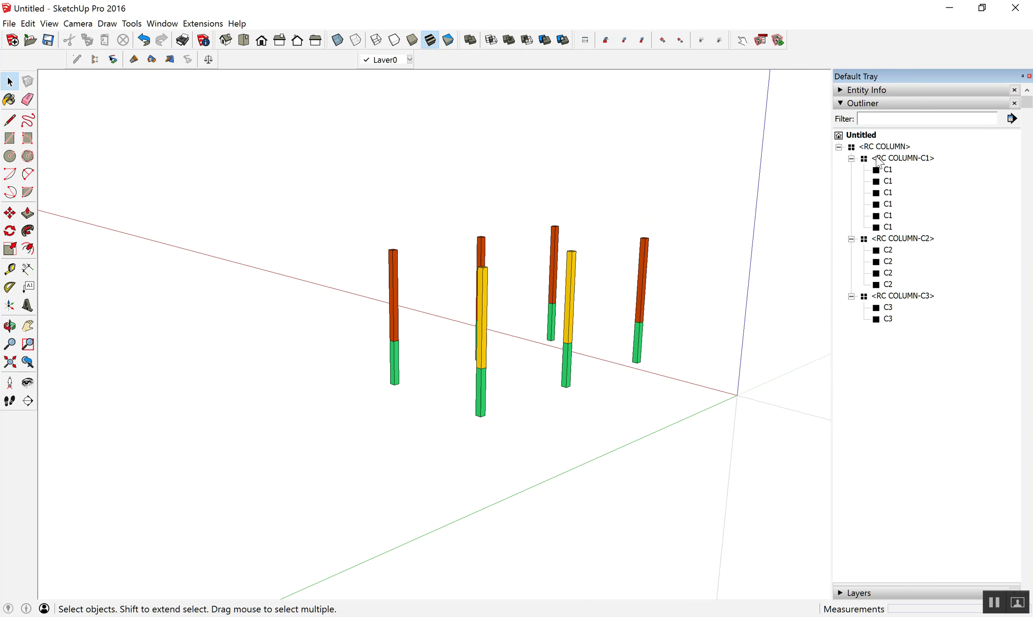
click(1012, 118)
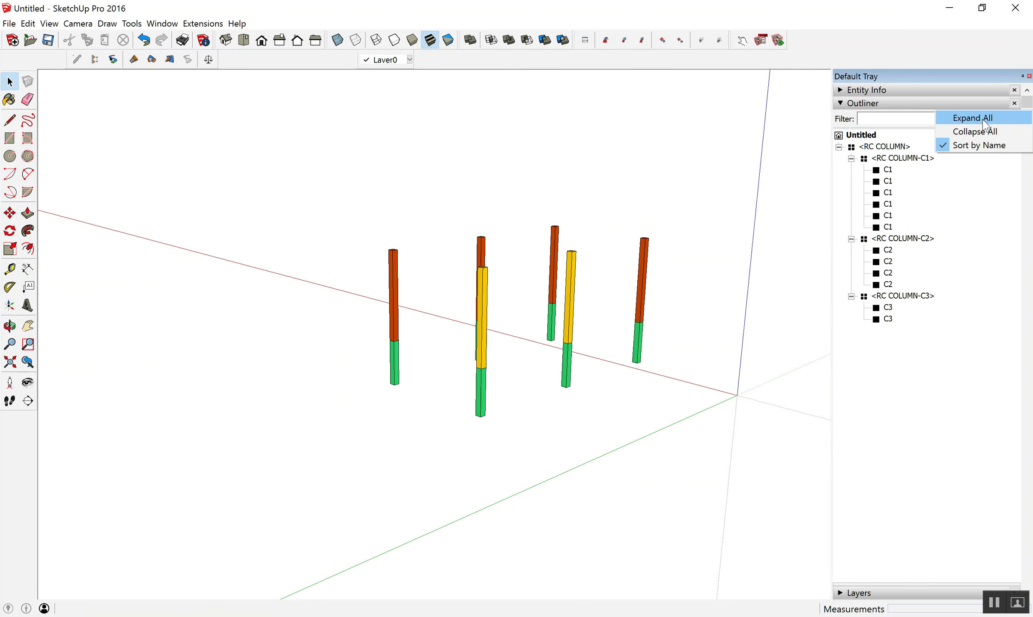
click(984, 120)
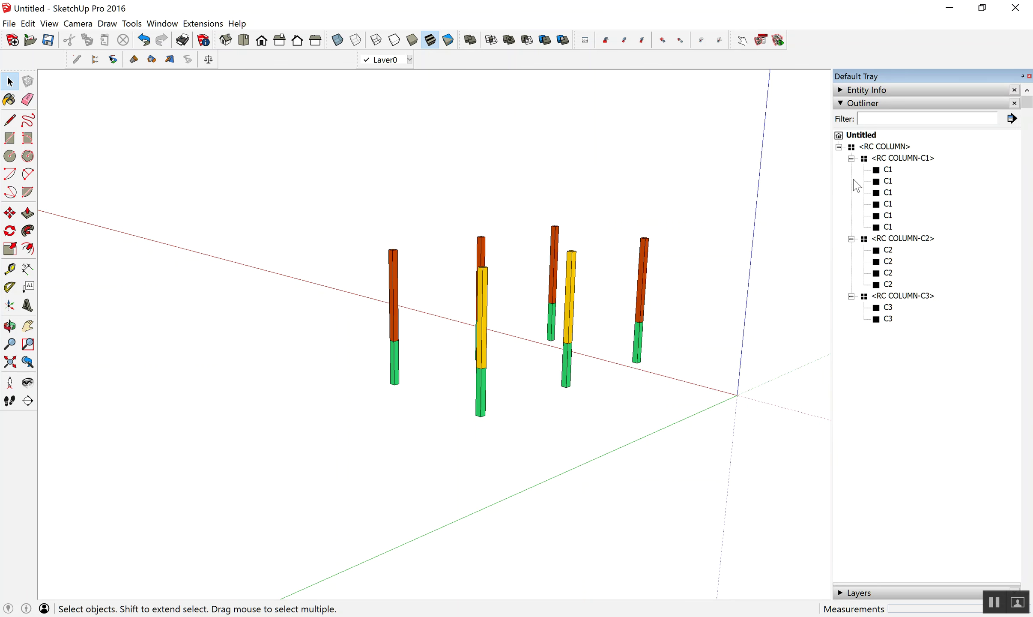
click(852, 239)
click(851, 250)
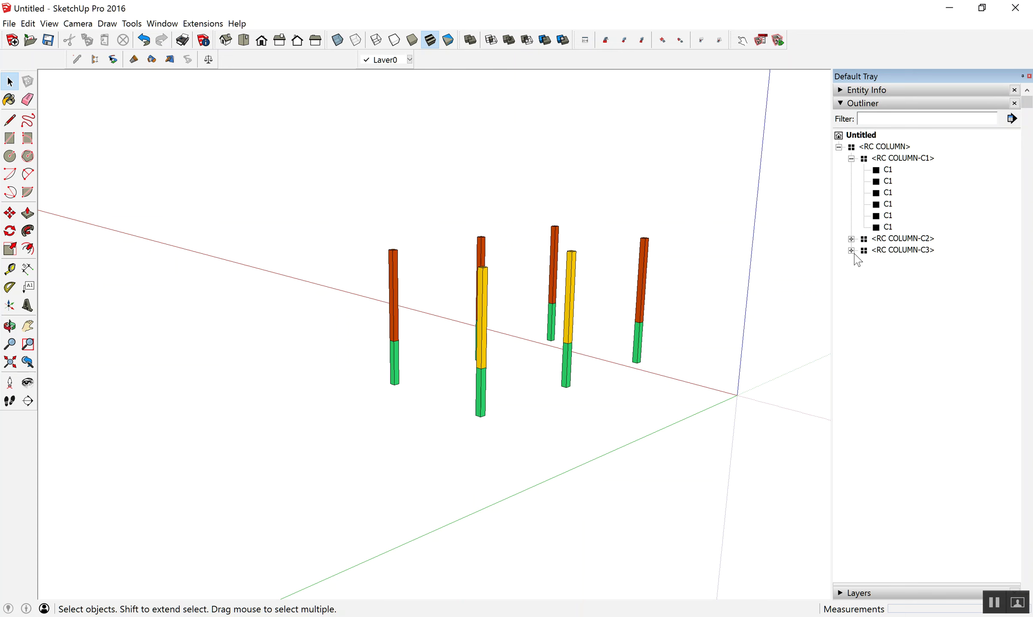
click(852, 239)
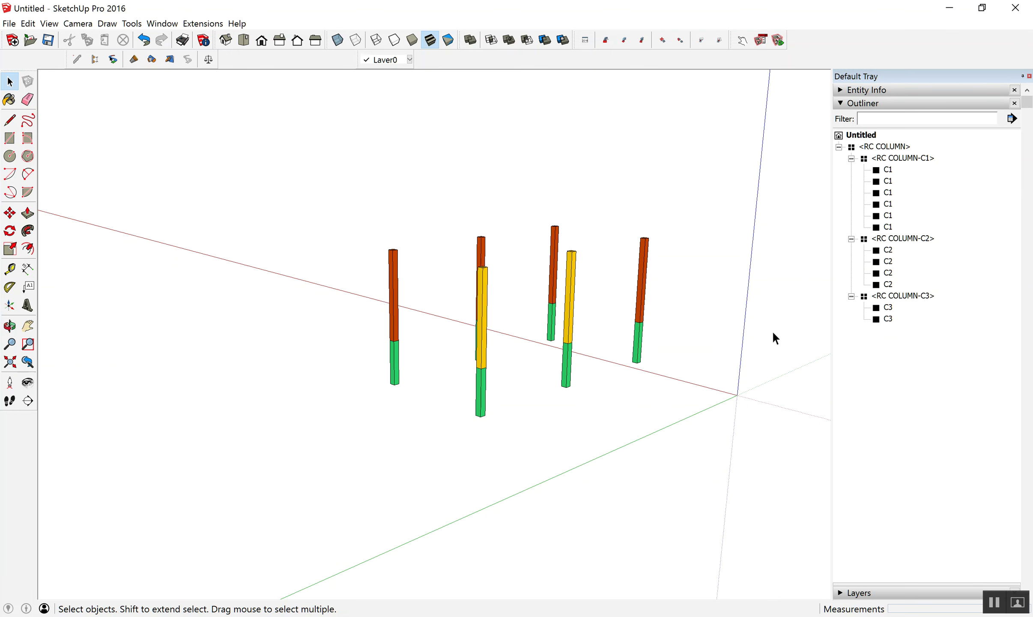
scroll(771, 331, down, 1)
click(852, 104)
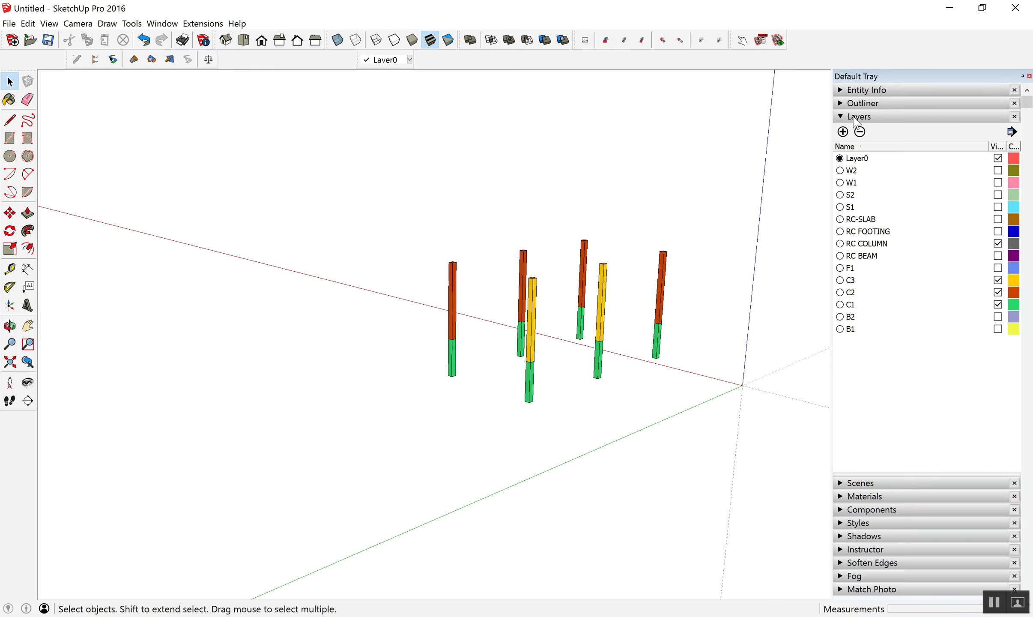
- Select every layer from the top row to B1 and make them all visible
click(851, 171)
click(851, 328)
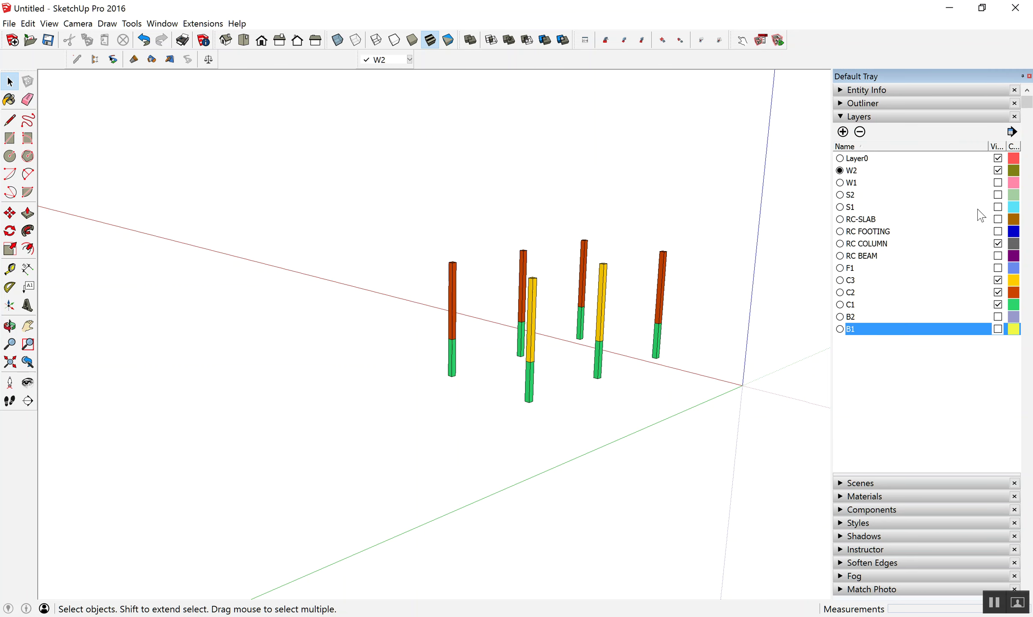
click(854, 173)
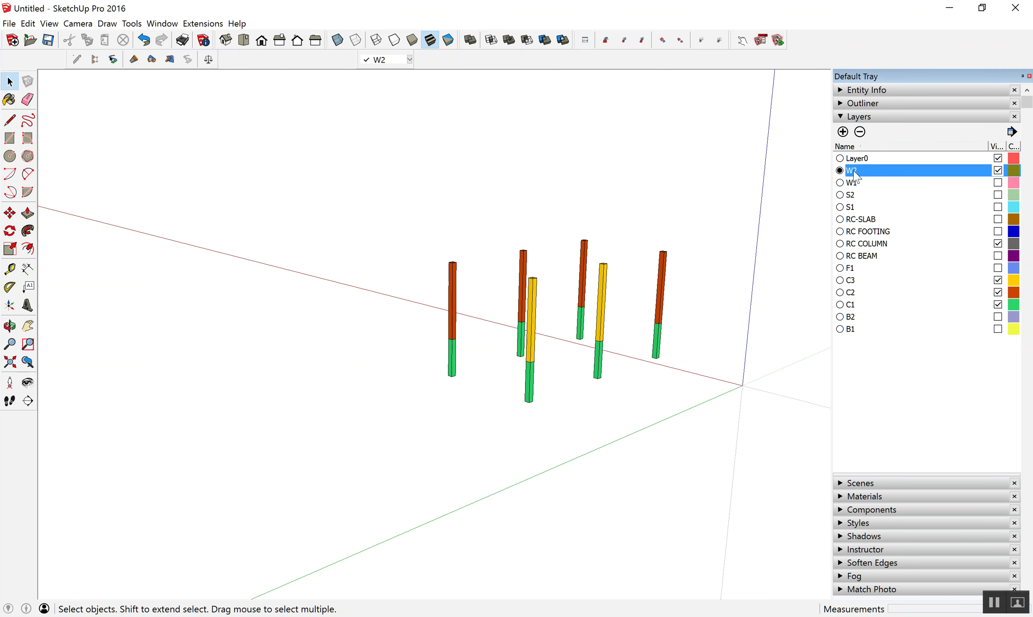
click(856, 159)
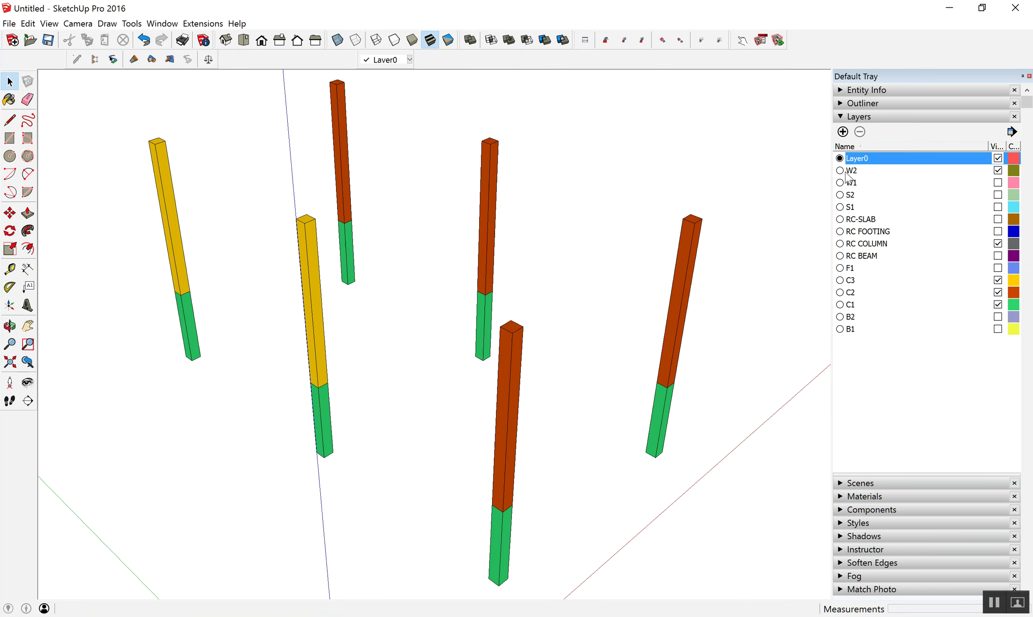
click(851, 171)
shift+click(850, 328)
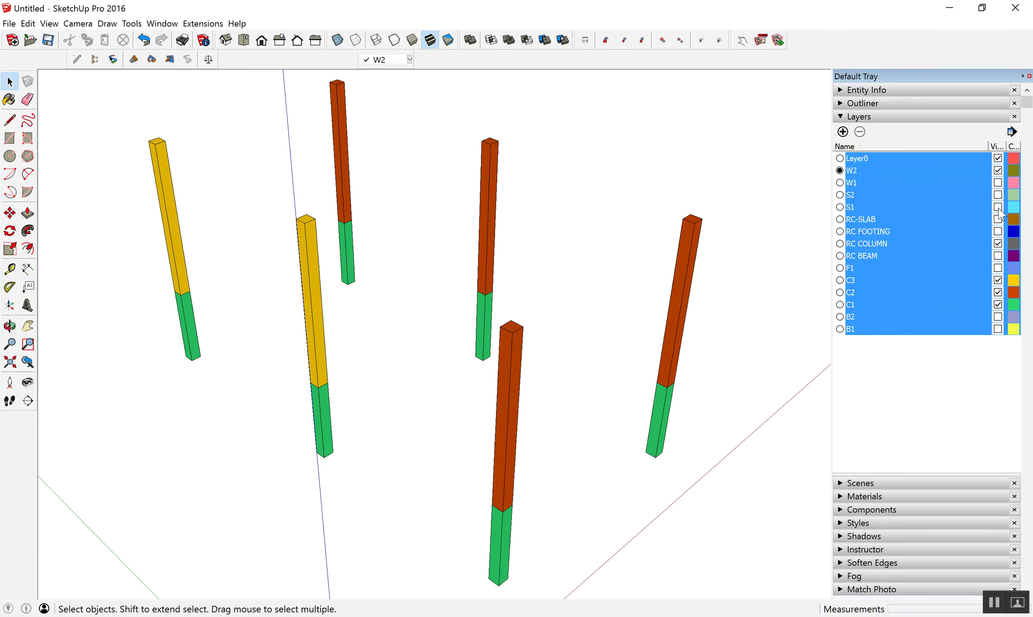
click(998, 219)
- Orbit to show the whole frame and window-select the entire model
scroll(596, 348, down, 5)
mouse_move(597, 348)
middle_down()
mouse_move(603, 279)
mouse_move(647, 268)
middle_up()
scroll(647, 268, down, 3)
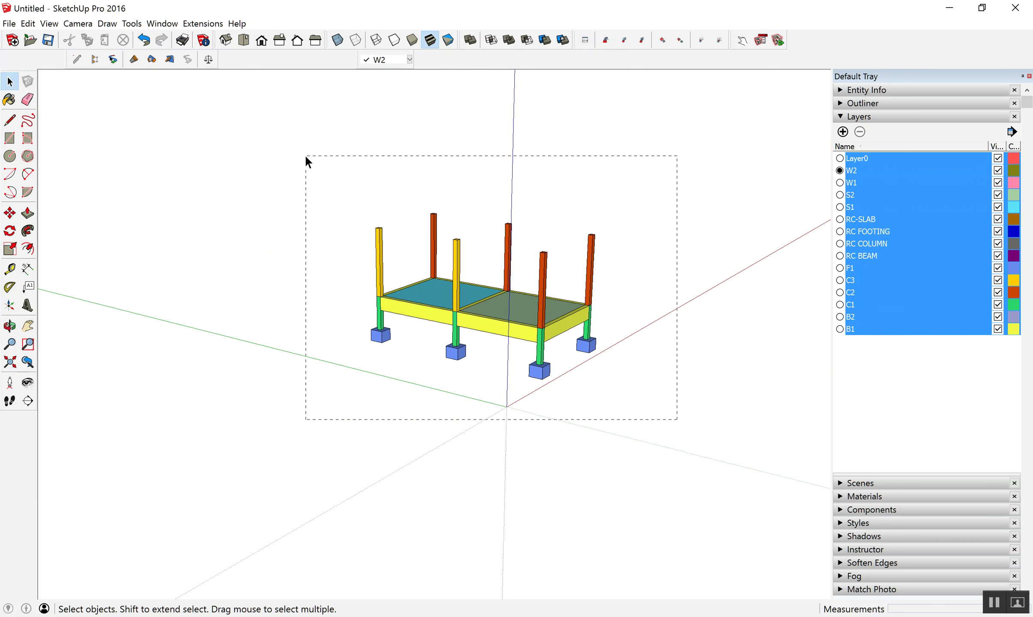
drag(306, 157, 305, 157)
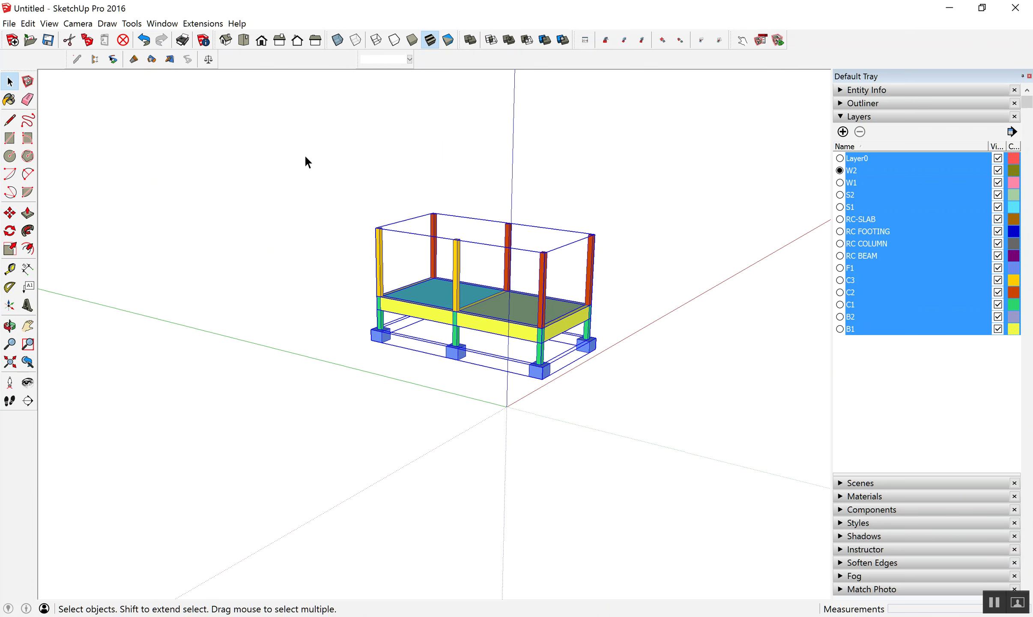
- Generate and review a PB Quantifier Component Report, then close it
click(209, 60)
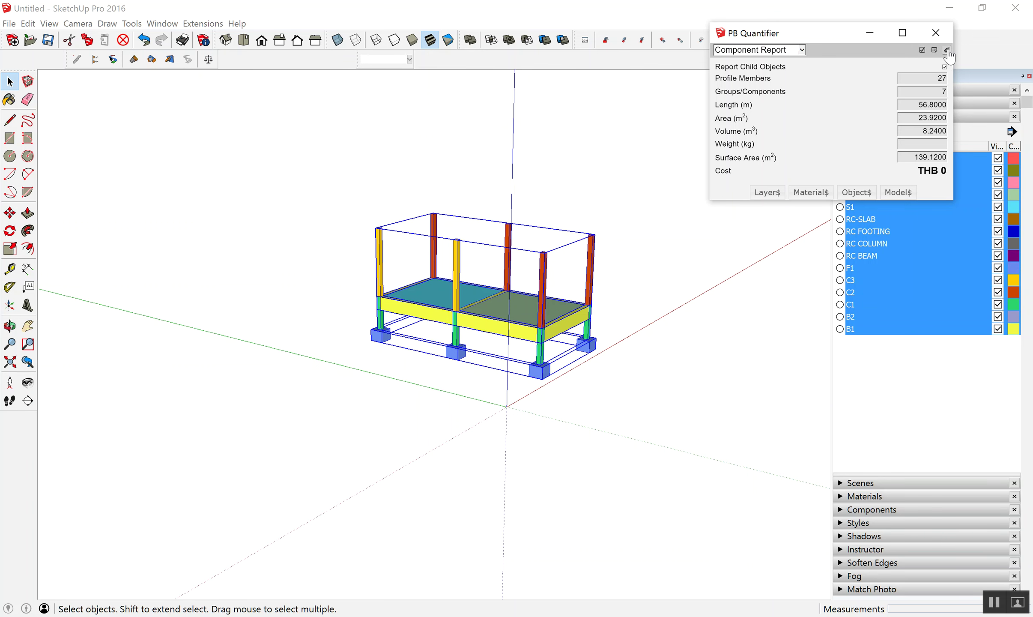
click(922, 50)
drag(642, 261, 290, 127)
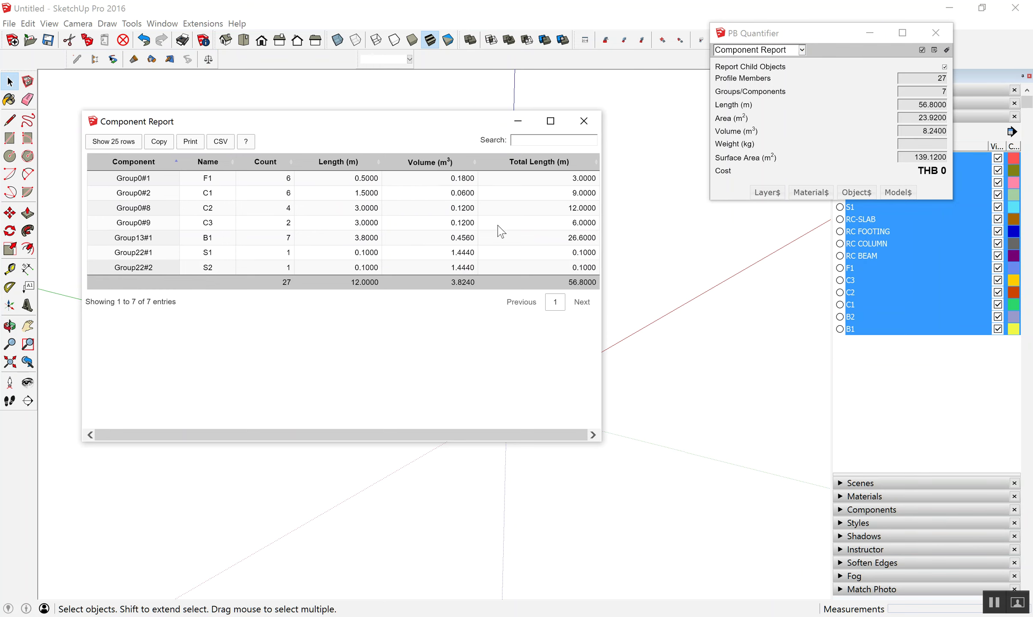
click(583, 121)
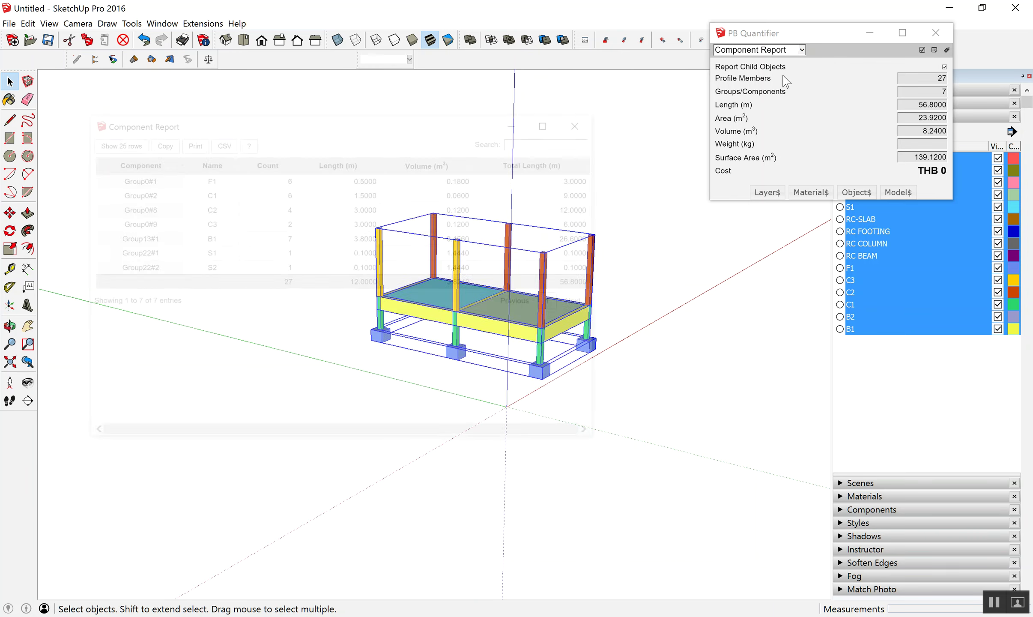
- Generate a PB Quantifier Profile Report and resize and position it to show all member rows
click(802, 50)
click(752, 79)
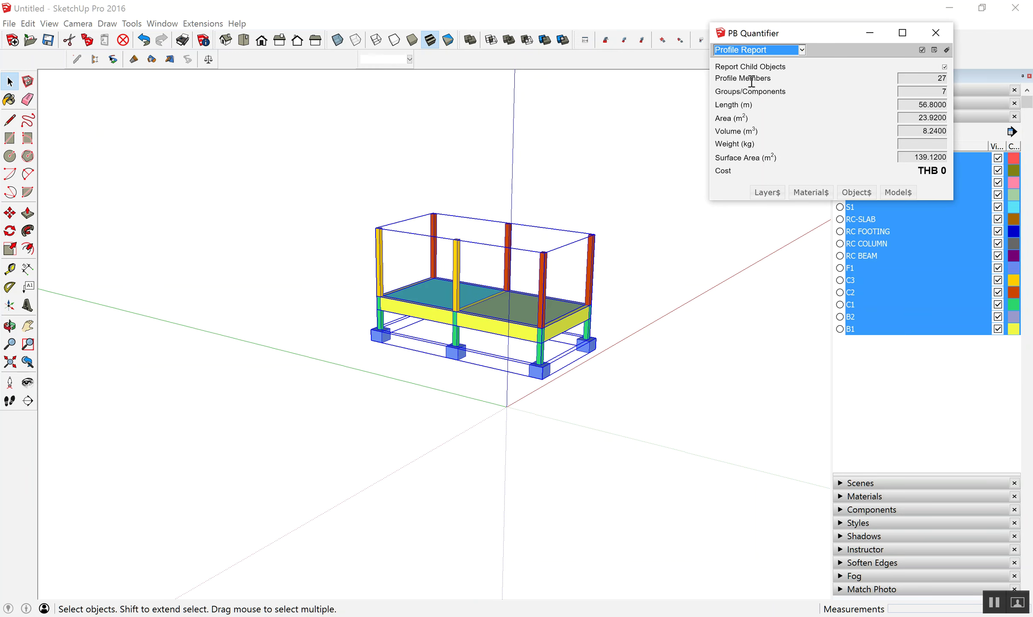
click(922, 50)
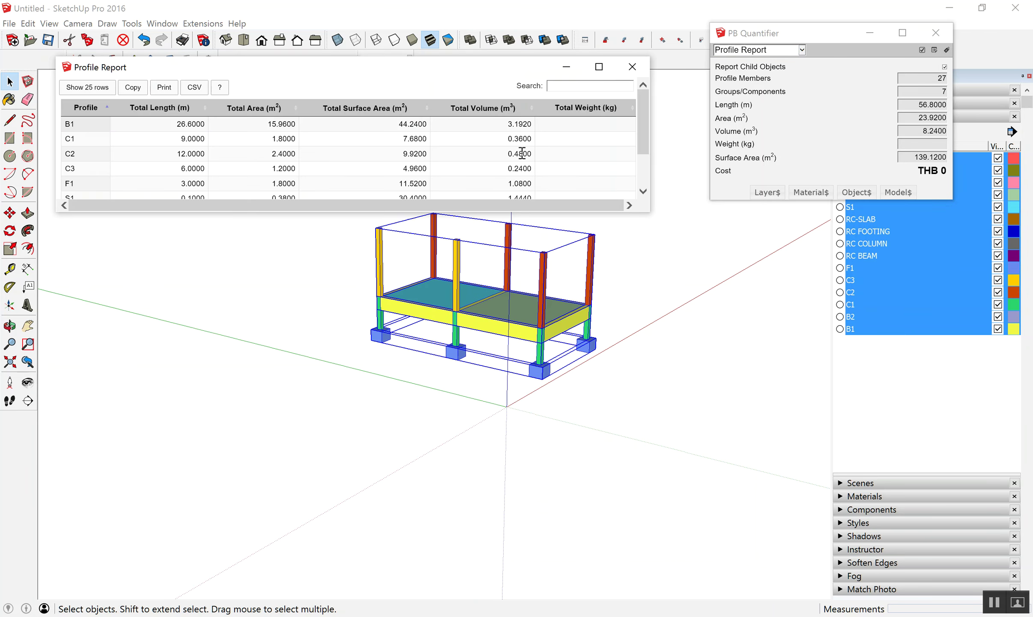
mouse_move(653, 213)
mouse_down()
mouse_move(708, 322)
mouse_move(710, 287)
mouse_up()
drag(141, 68, 368, 426)
scroll(490, 374, up, 2)
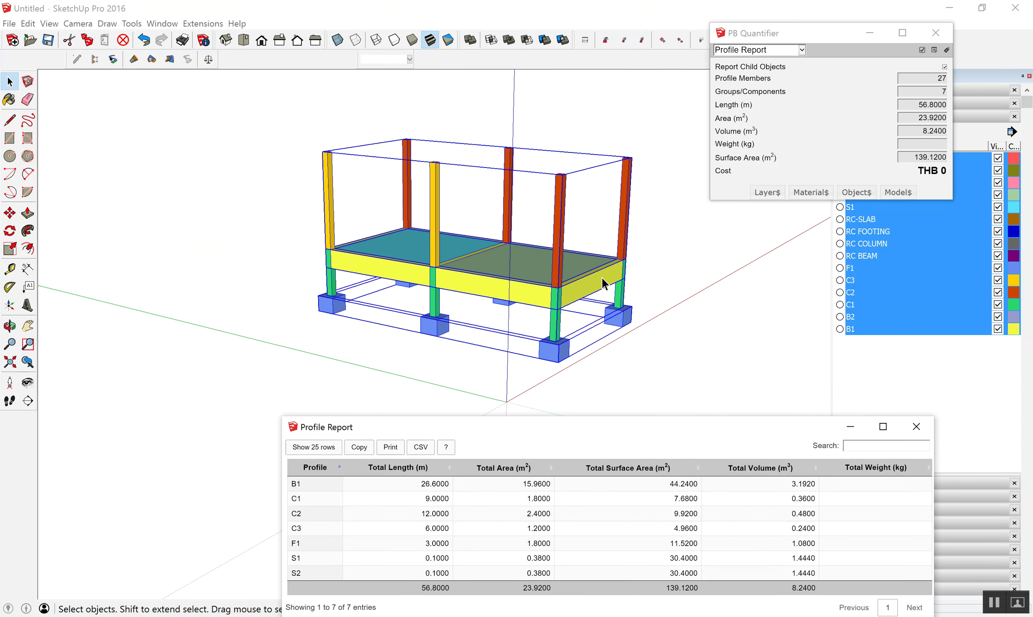